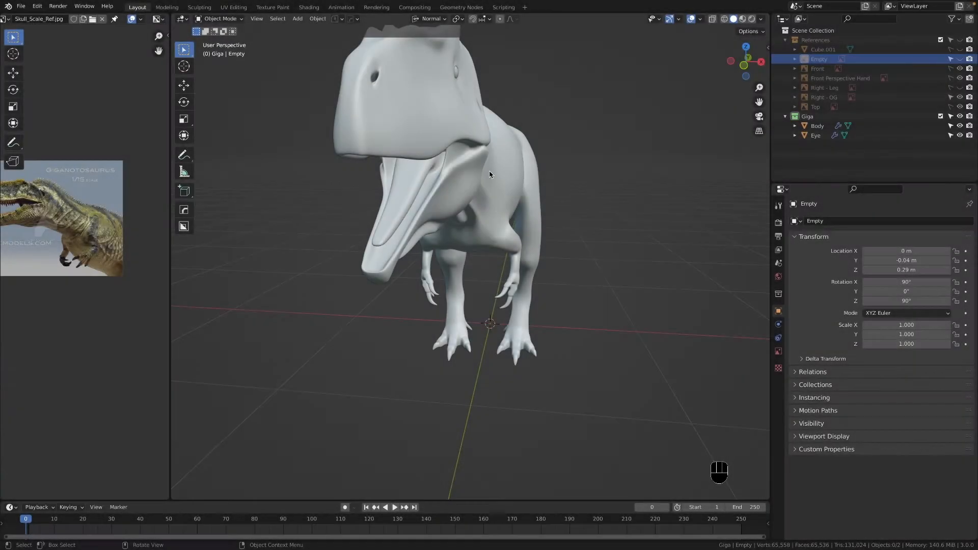
Step: Examine the dinosaur's open mouth and jaws from several angles, finishing in the right orthographic view
middle_drag(488, 235, 441, 208)
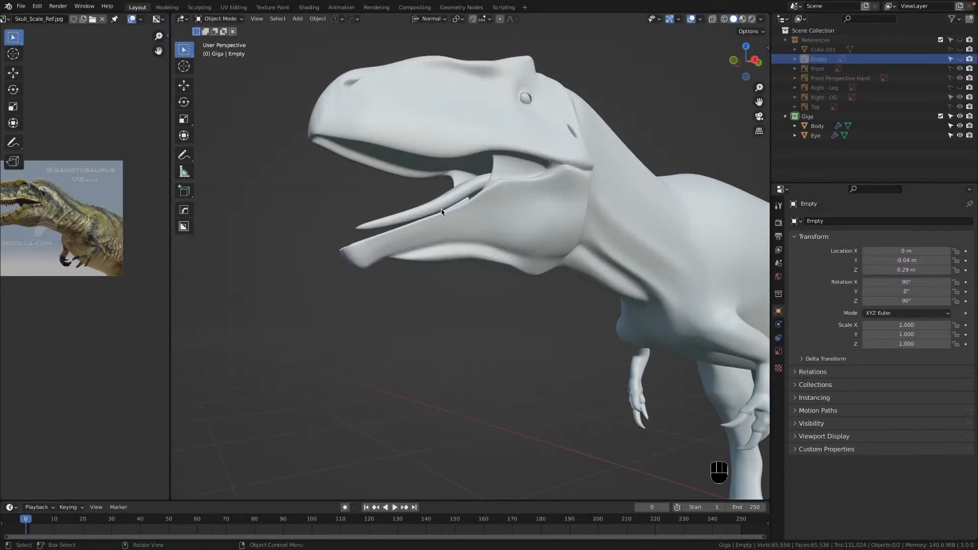
middle_drag(514, 149, 457, 166)
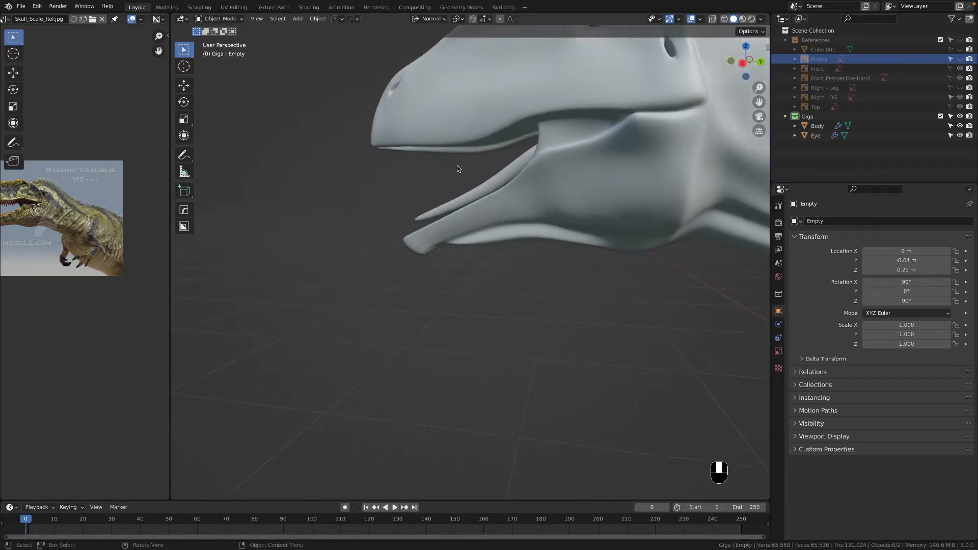
scroll(519, 189, down, 2)
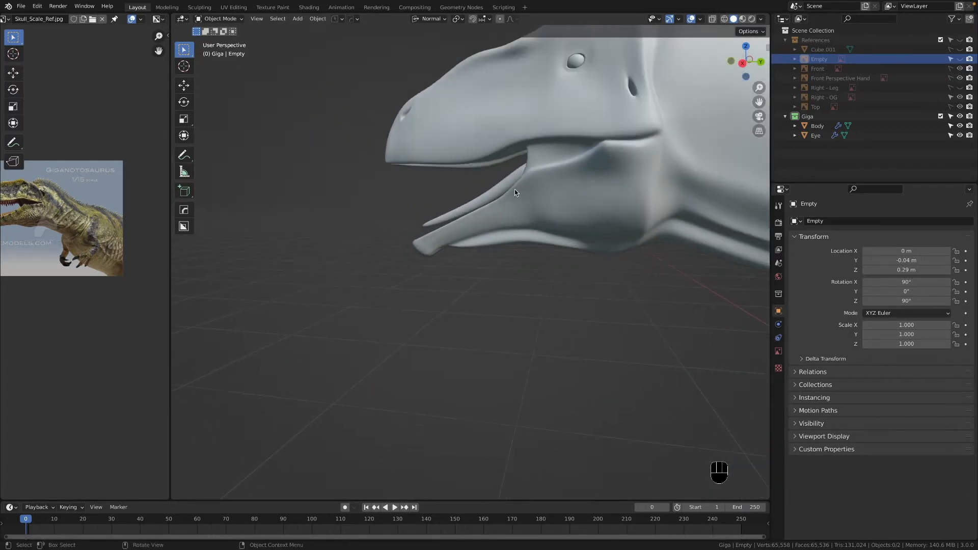
middle_drag(515, 188, 442, 189)
middle_drag(411, 129, 506, 174)
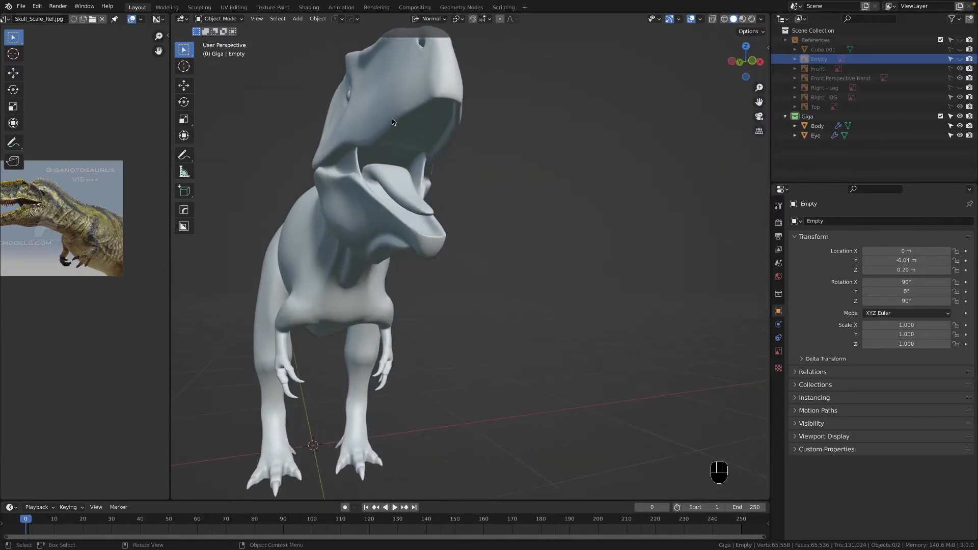
middle_drag(441, 143, 439, 151)
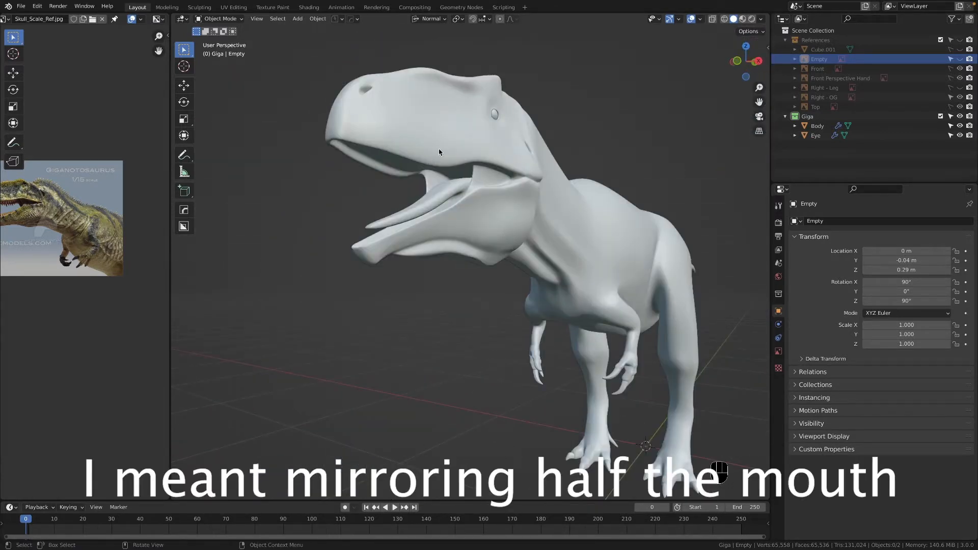
key(grave)
click(448, 227)
scroll(403, 295, down, 5)
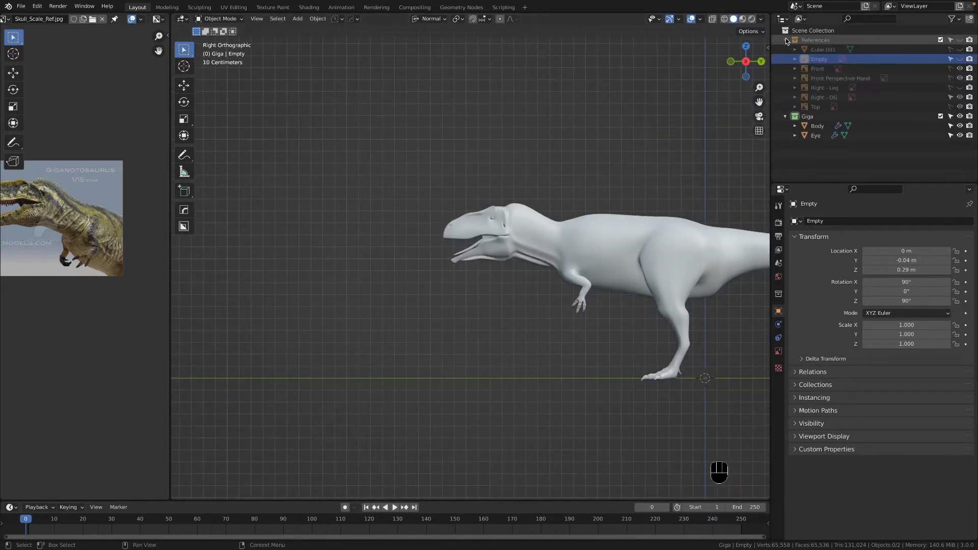
Step: Collapse the References collection in the scene hierarchy
click(813, 41)
right_click(815, 42)
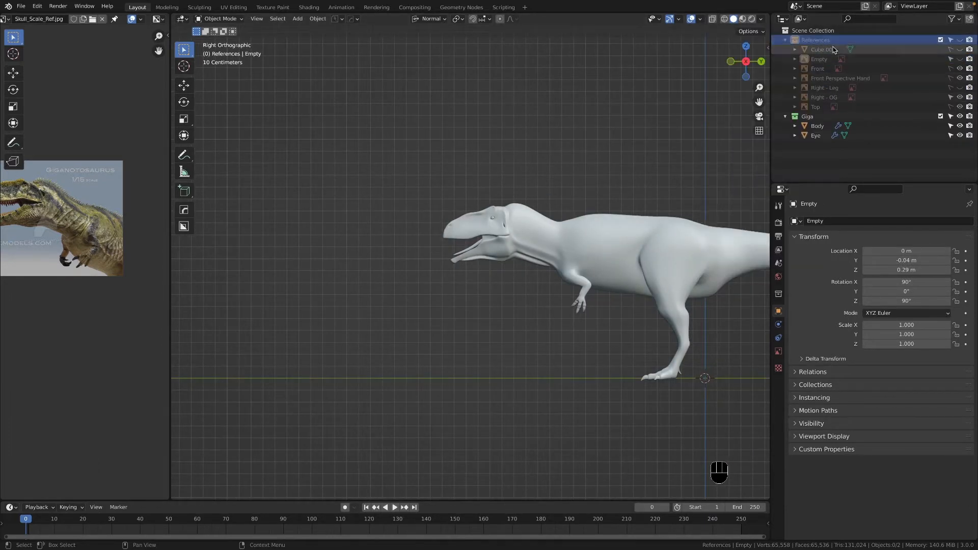
click(782, 41)
click(802, 49)
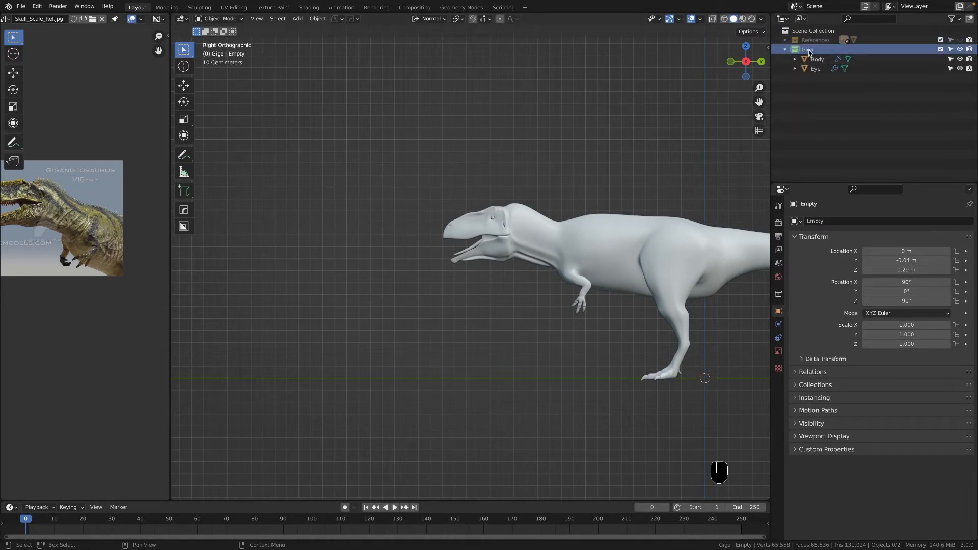
right_click(802, 49)
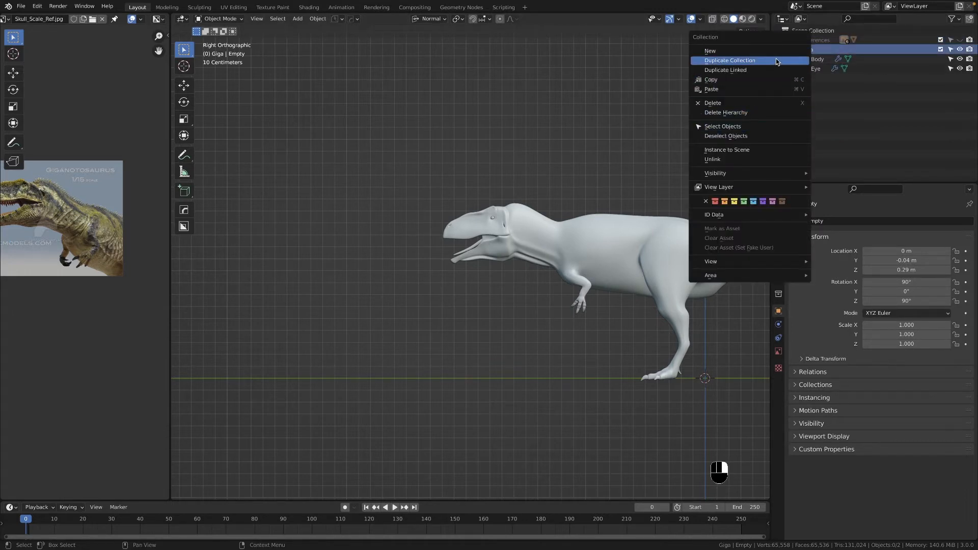
click(749, 60)
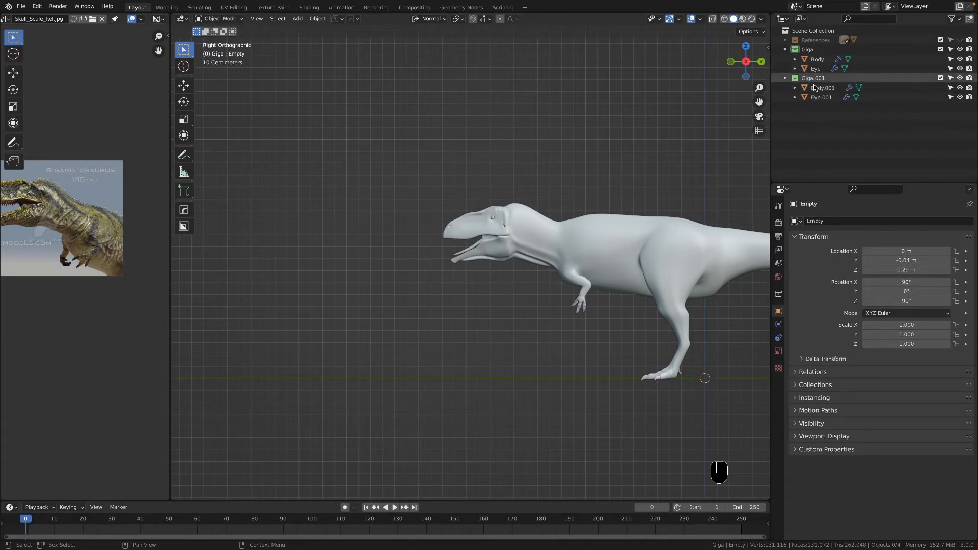
key(super)
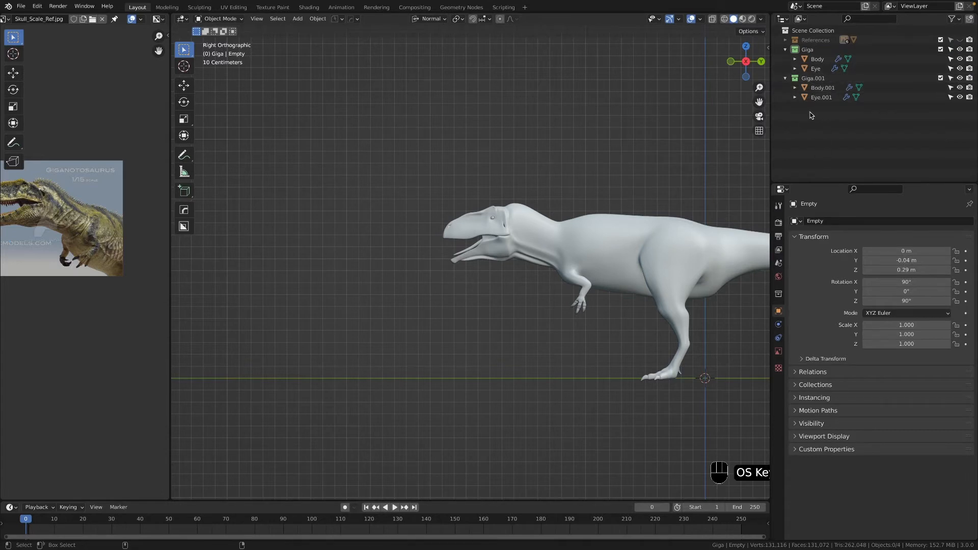
key(super+z)
Step: Create a new collection in the scene and name it Teeth
right_click(835, 113)
click(835, 113)
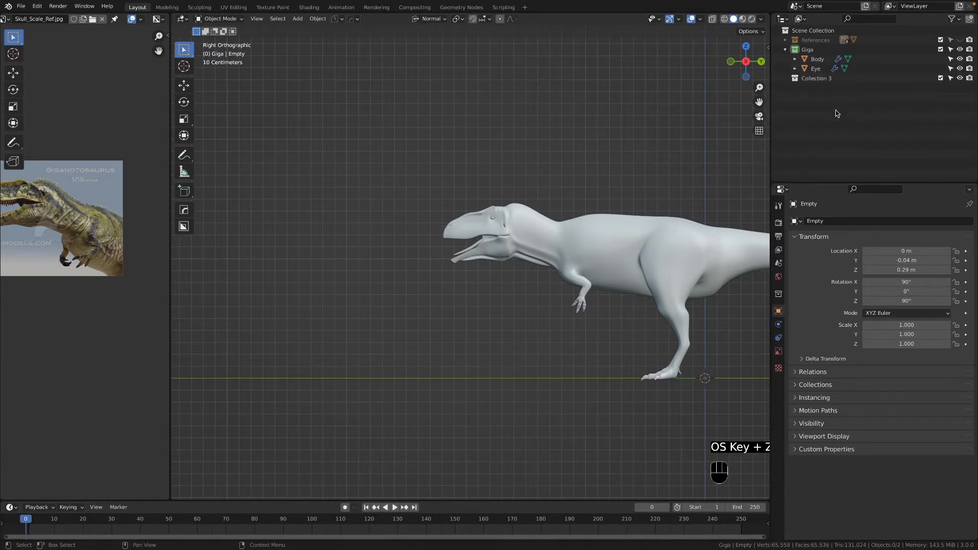
double_click(826, 79)
text(Teeth)
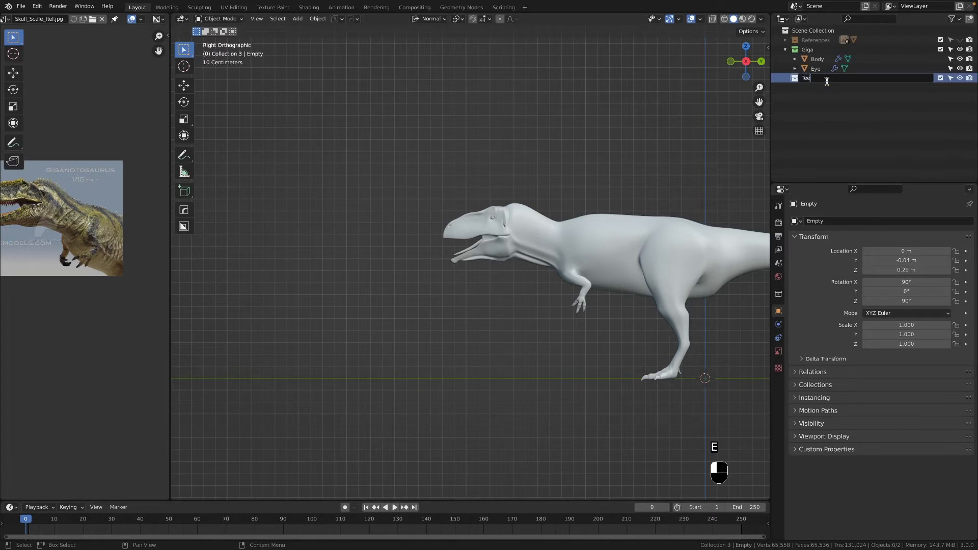
key(Return)
Step: Nest the Teeth collection inside the Giga collection and give it the blue color tag
drag(820, 80, 821, 52)
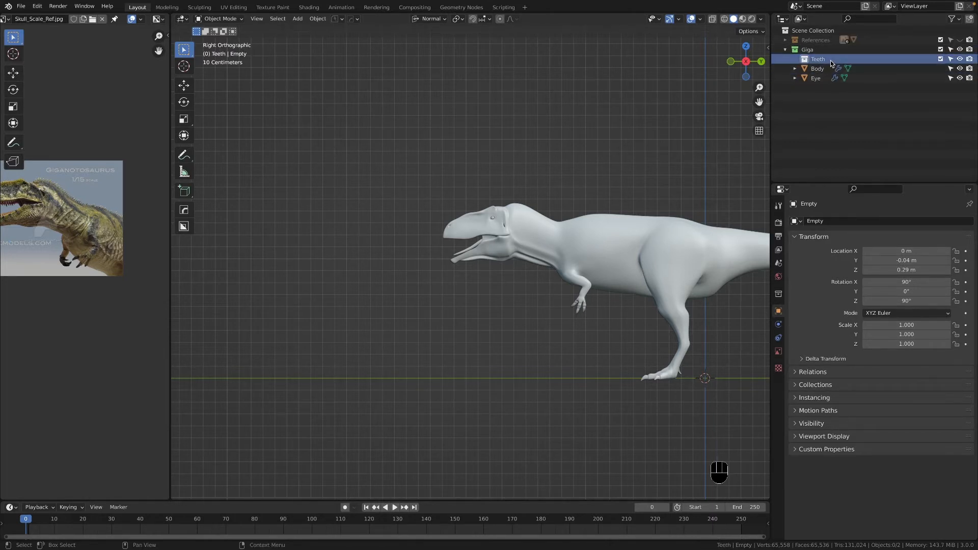
right_click(830, 60)
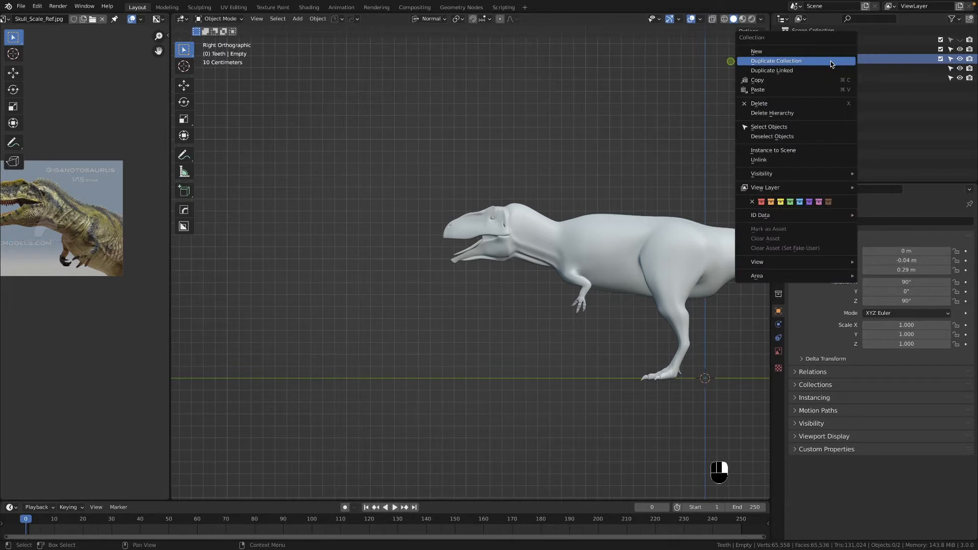
click(797, 202)
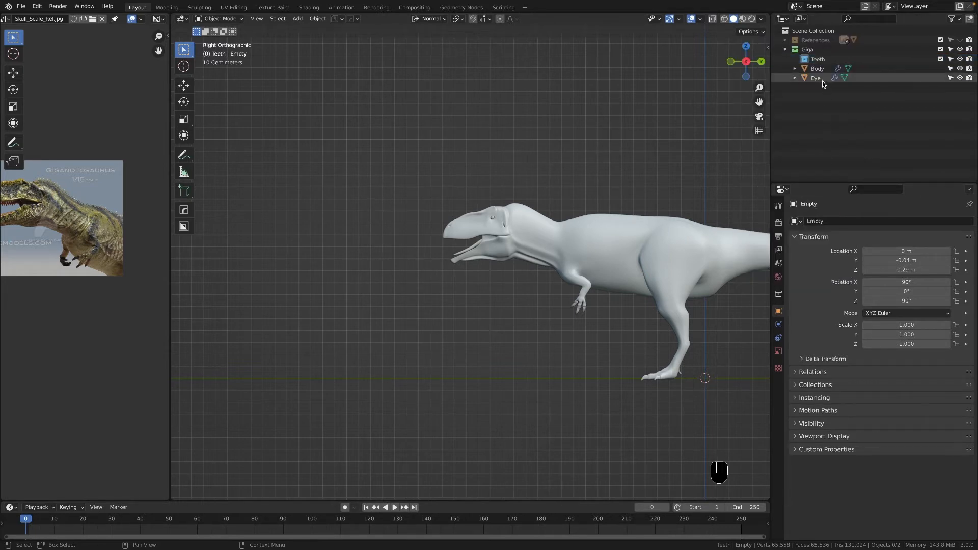
mouse_move(815, 60)
mouse_down()
mouse_move(812, 88)
mouse_move(809, 52)
mouse_up()
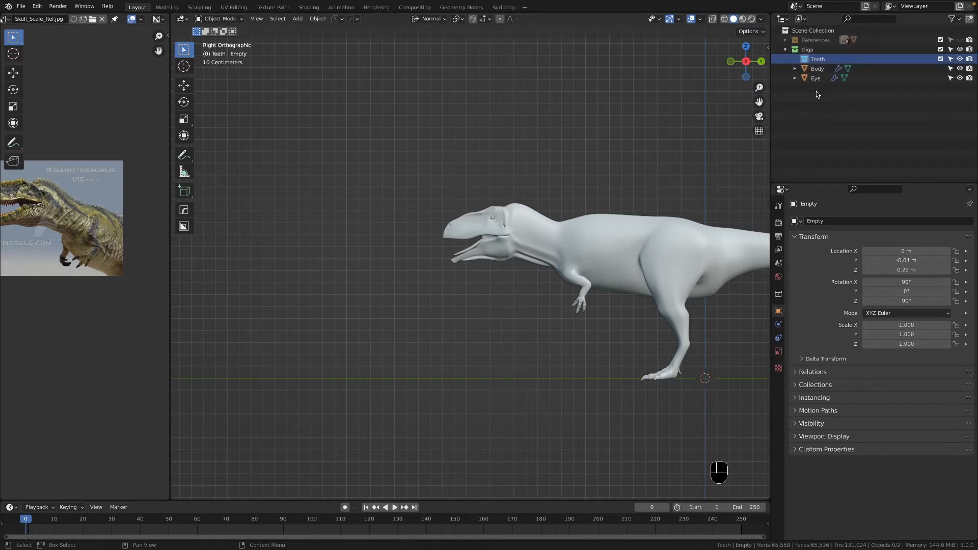
Step: Add a mesh circle with 8 vertices to the Teeth collection
scroll(437, 365, down, 3)
middle_drag(437, 364, 502, 373)
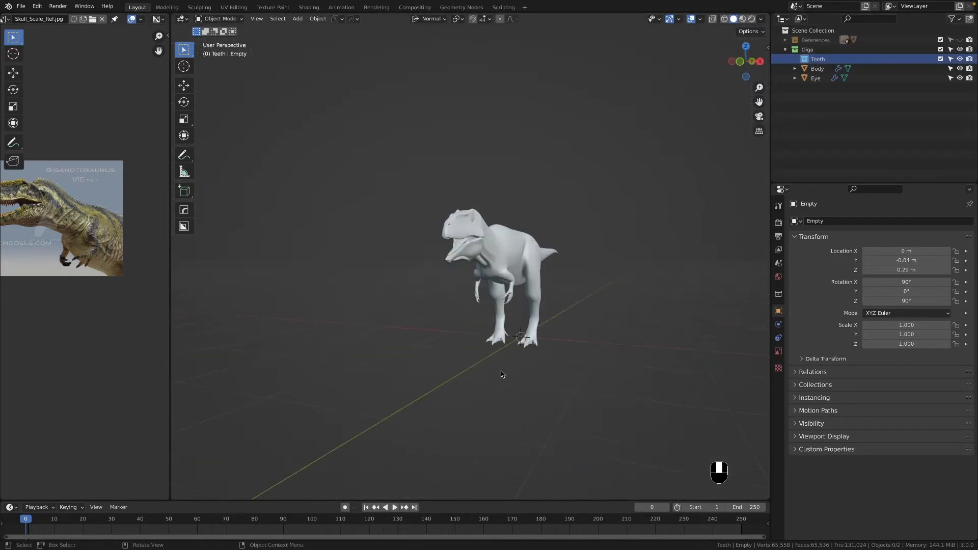
key(shift+a)
mouse_move(498, 350)
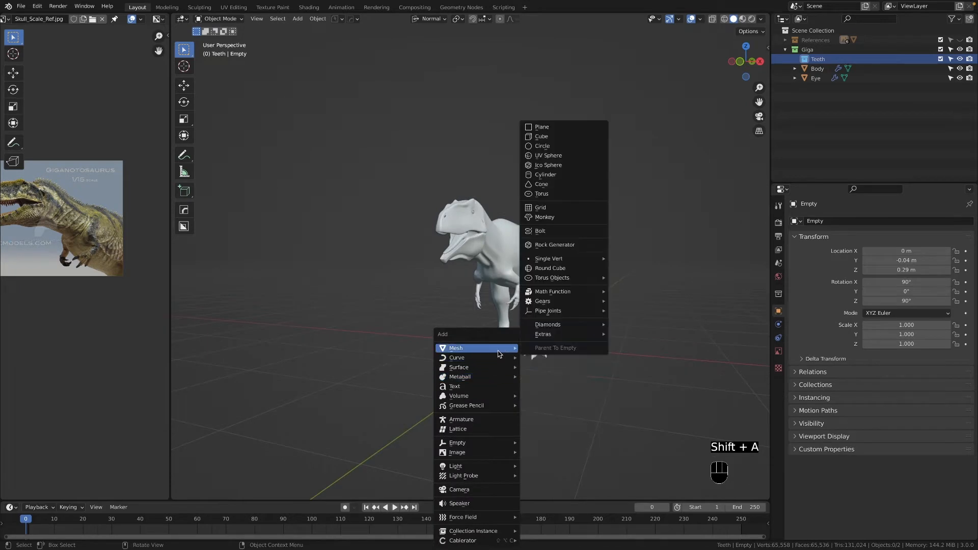
click(541, 147)
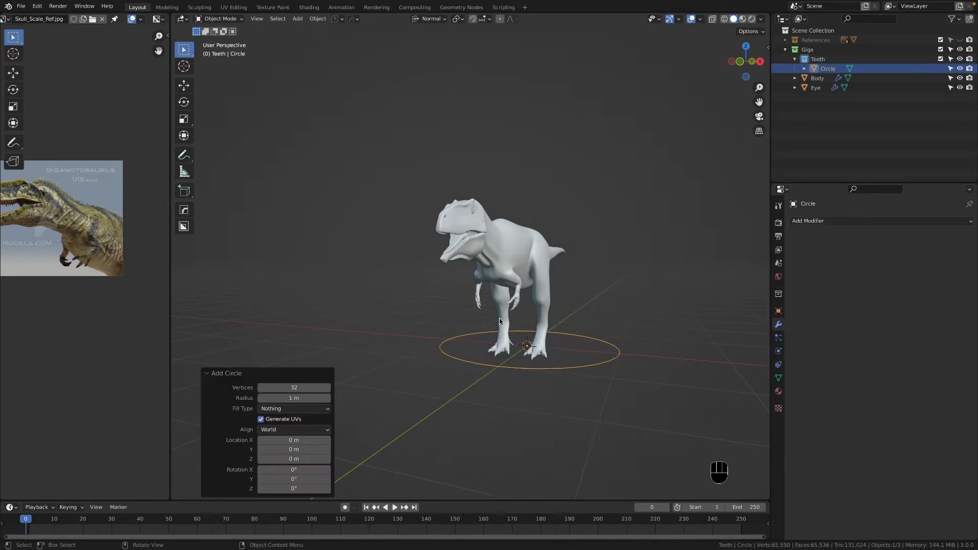
click(297, 387)
text(8)
key(Return)
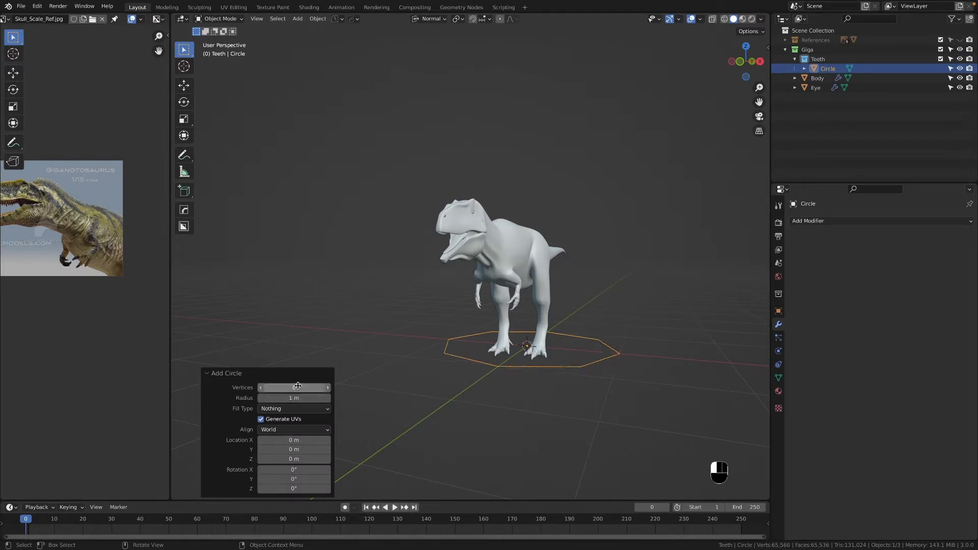
Step: In Edit Mode from the right view, scale the whole circle to about 0.092 and hide the Body and Eye objects
mouse_move(489, 356)
middle_down()
mouse_move(499, 366)
mouse_move(491, 376)
mouse_move(500, 366)
middle_up()
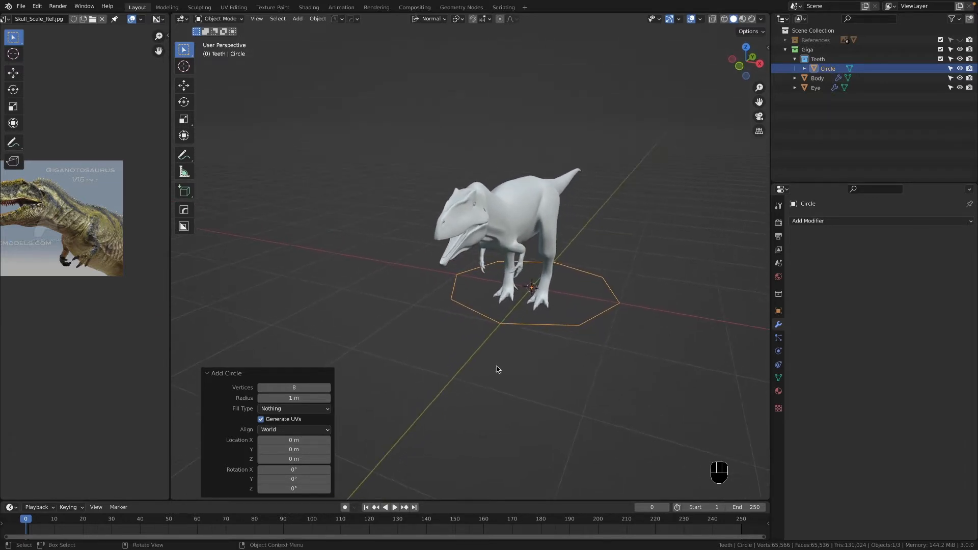
key(grave)
click(614, 335)
scroll(645, 407, down, 4)
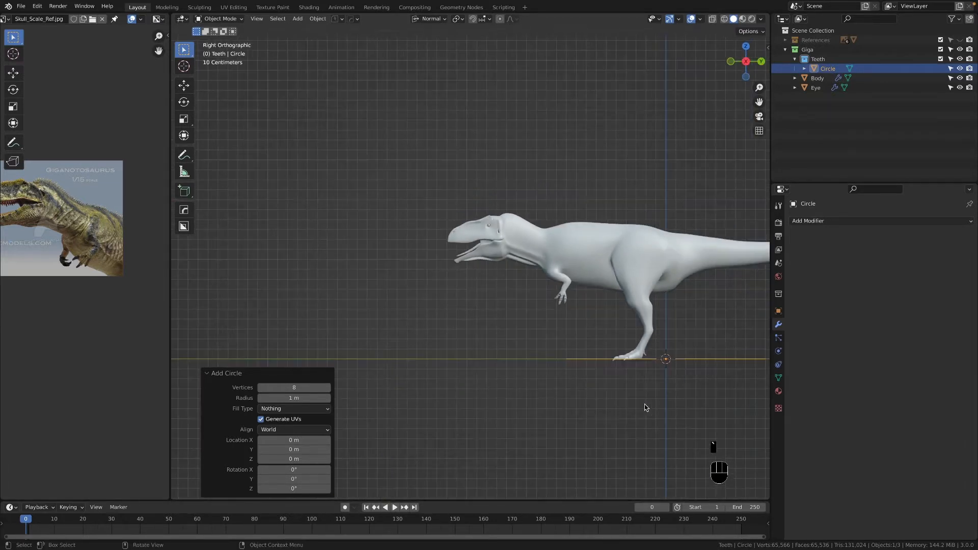
key(Tab)
scroll(593, 387, up, 3)
key(1)
scroll(586, 382, down, 2)
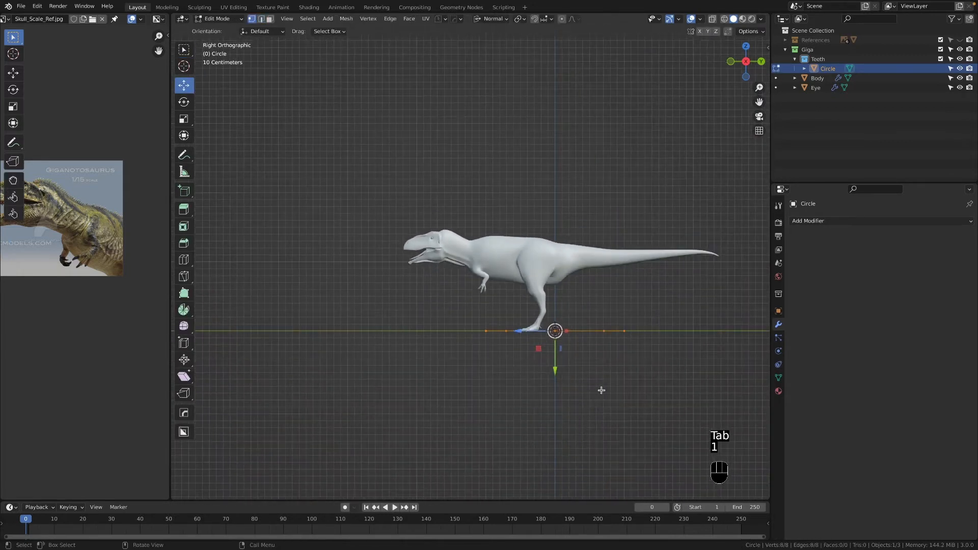
key(s)
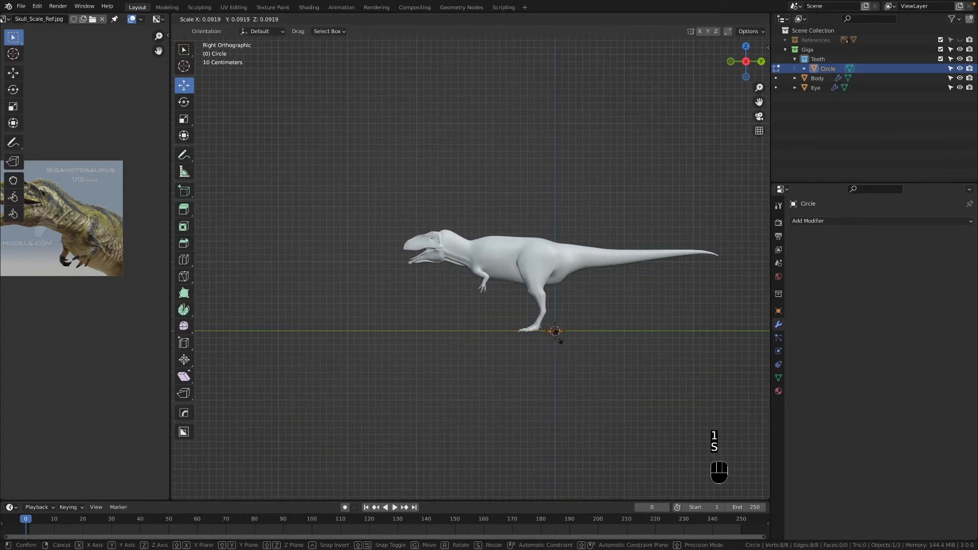
click(558, 335)
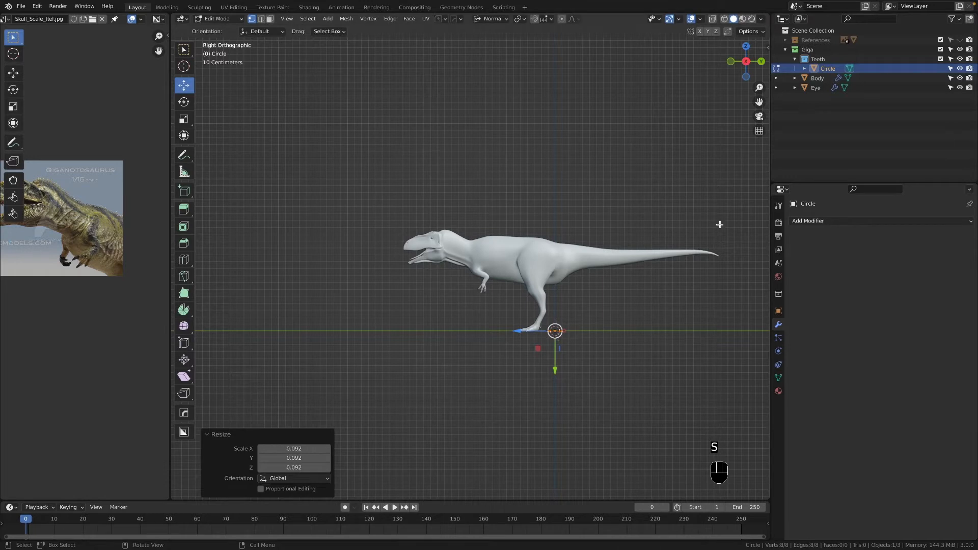
click(959, 78)
click(959, 87)
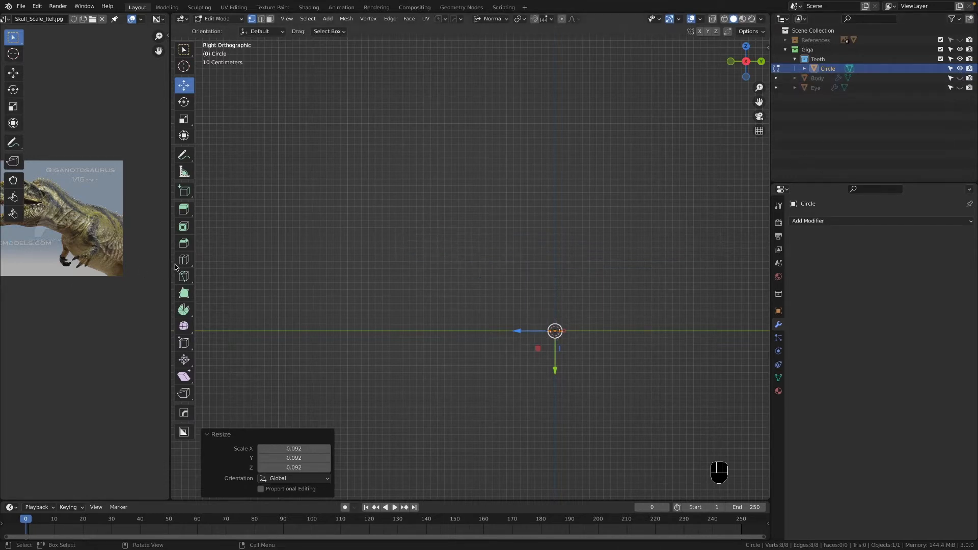
Step: Widen the image editor and load teeth.jpeg from the References folder, framing the skull drawing in it
drag(169, 265, 356, 204)
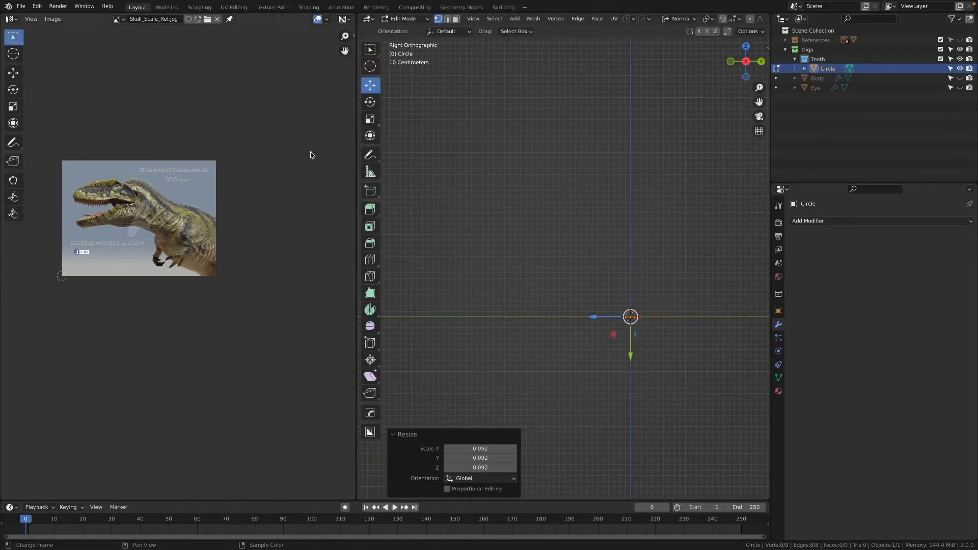
click(207, 19)
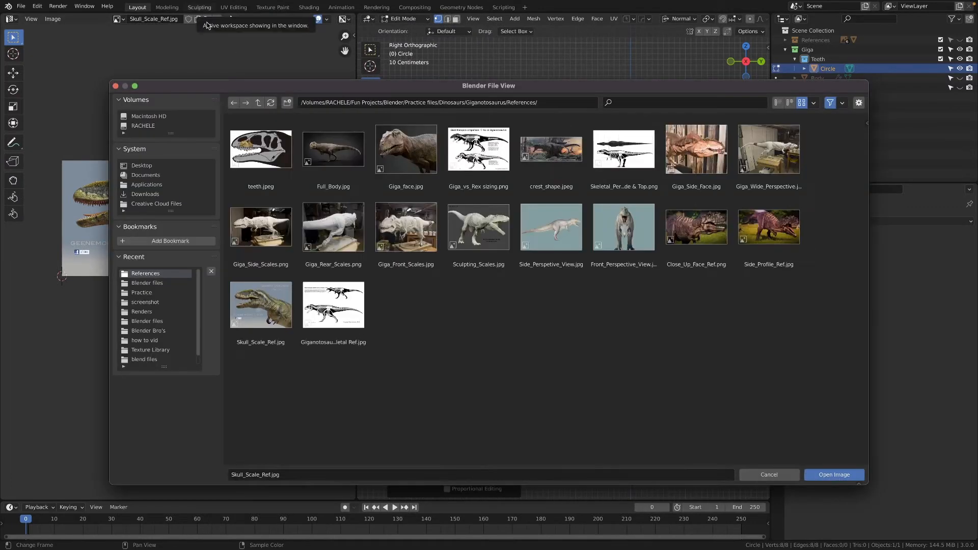
click(261, 151)
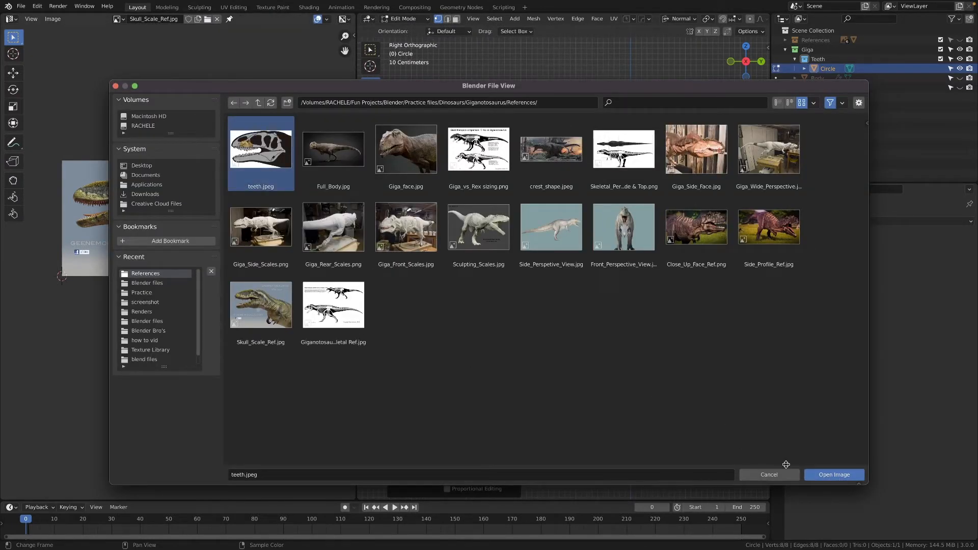
click(833, 475)
scroll(147, 224, up, 1)
middle_drag(147, 224, 284, 284)
Step: In Object Mode from the right view, add teeth.jpeg from the References folder as a reference image in the References collection
shift+middle_drag(625, 366, 463, 219)
scroll(643, 365, up, 3)
scroll(583, 314, up, 2)
click(817, 41)
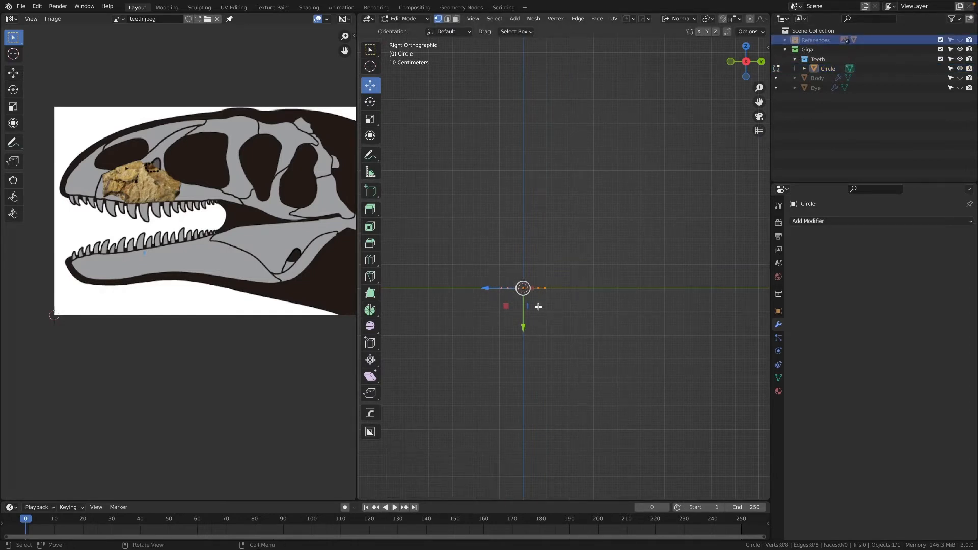
key(Tab)
key(shift+a)
mouse_move(527, 411)
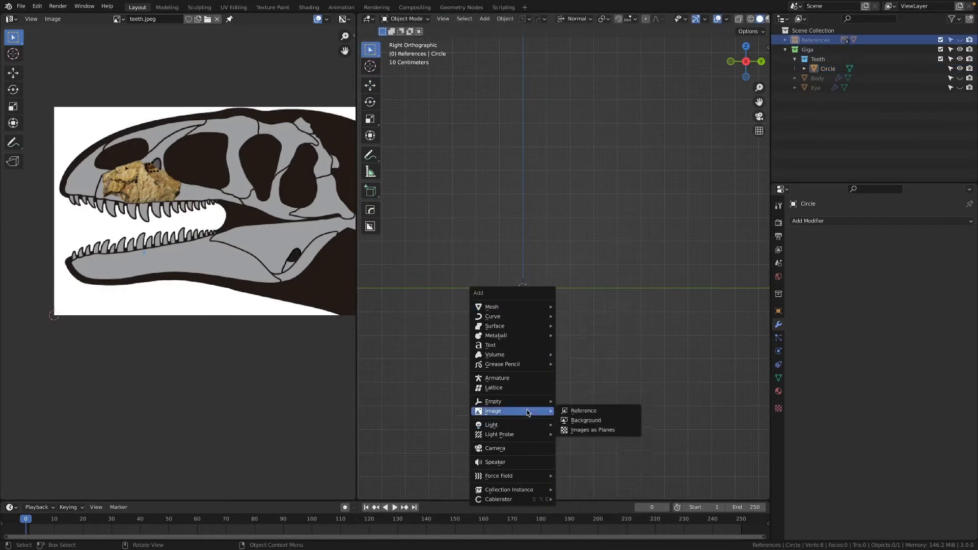
click(622, 413)
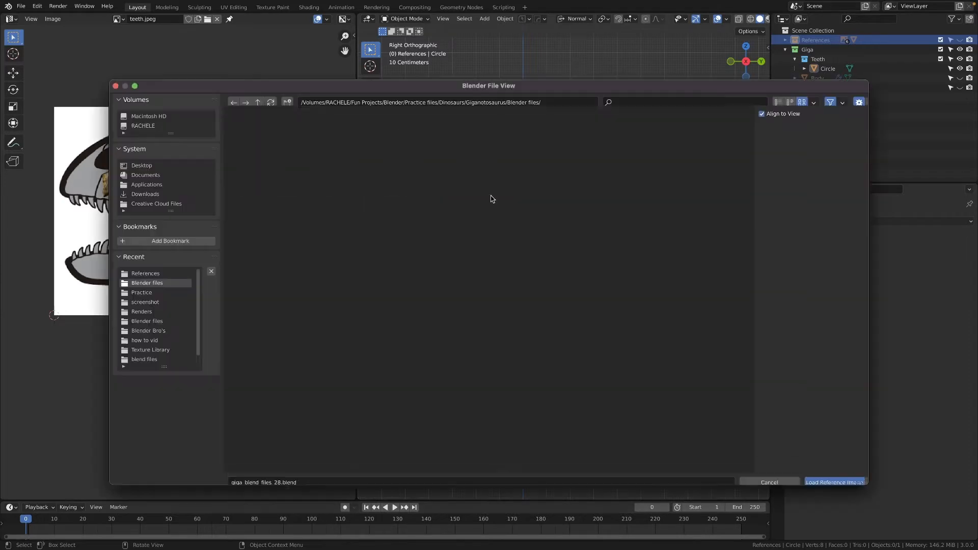
click(258, 104)
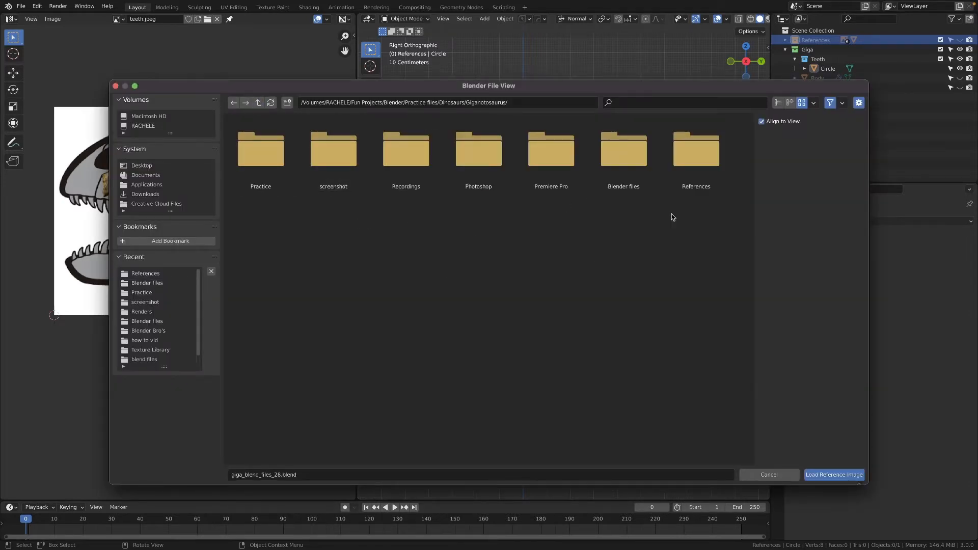
click(697, 152)
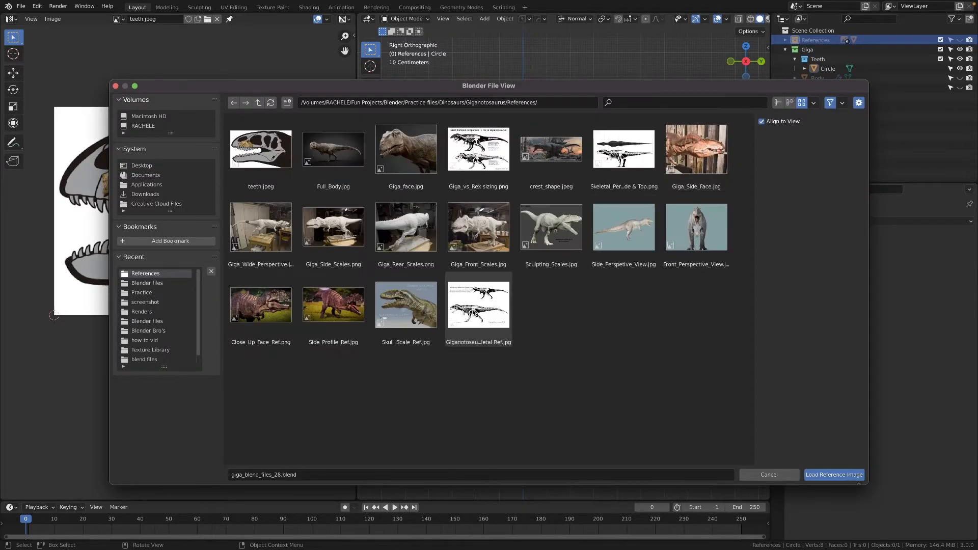
click(838, 478)
scroll(530, 259, up, 1)
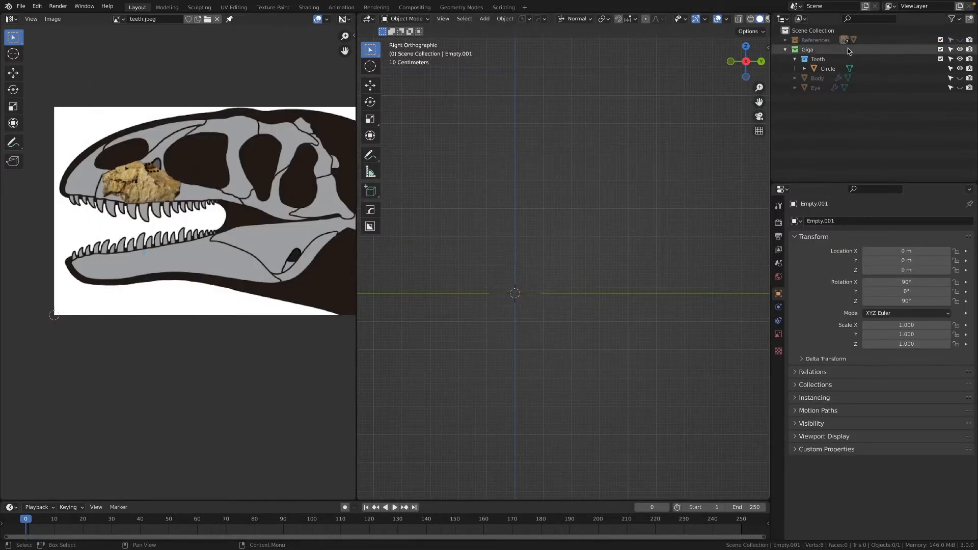
Step: Unhide the References collection and rename the newly added skull reference image object as Teeth
click(959, 40)
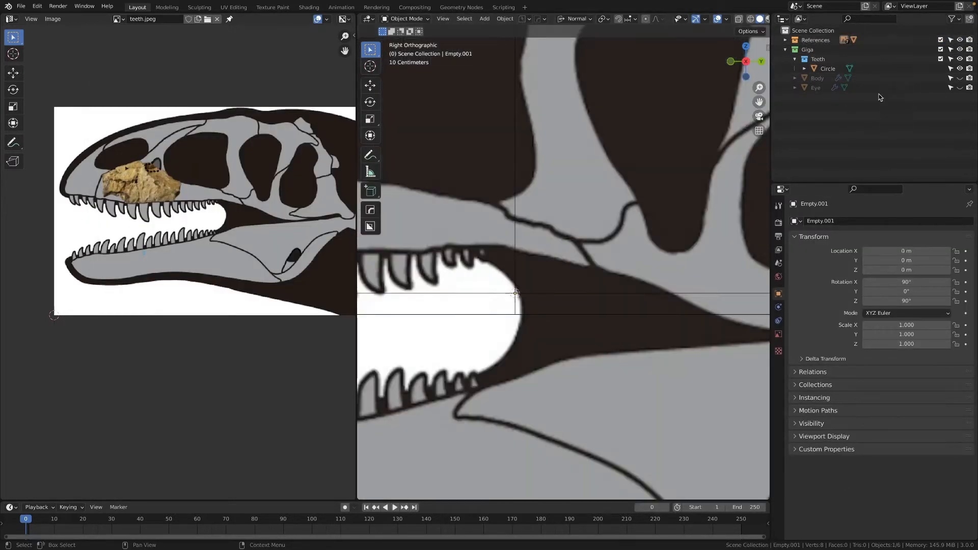
scroll(537, 318, down, 8)
scroll(537, 319, down, 4)
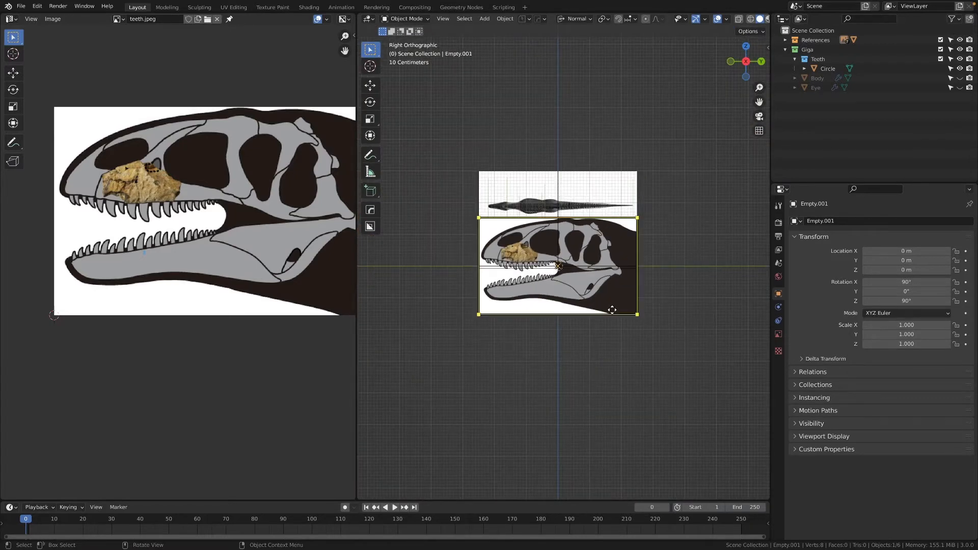
click(786, 40)
double_click(831, 69)
text(Teetj)
key(Return)
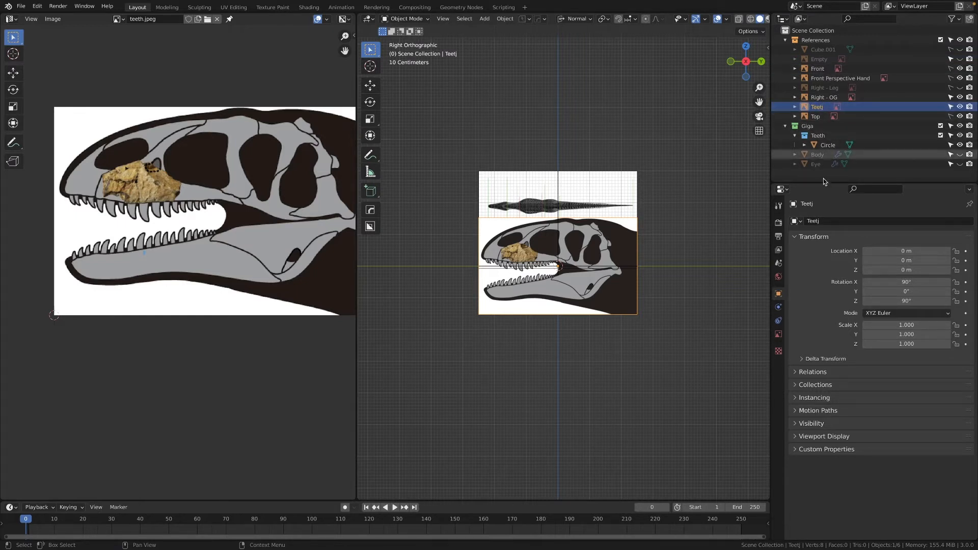
double_click(826, 221)
text(h)
key(Return)
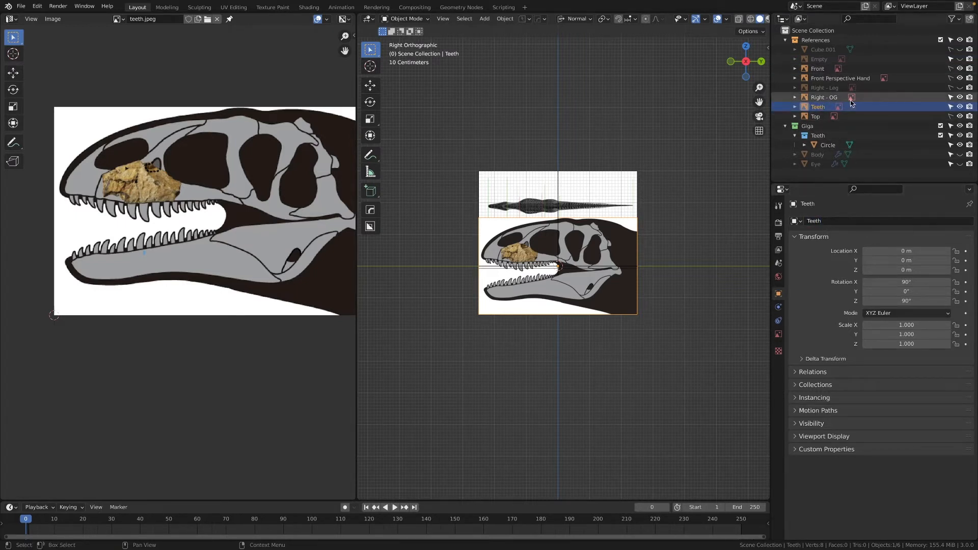
Step: Hide the Right - OG, Front, Front Perspective Hand and Top references so only the Teeth image is displayed
click(960, 97)
click(959, 68)
click(959, 78)
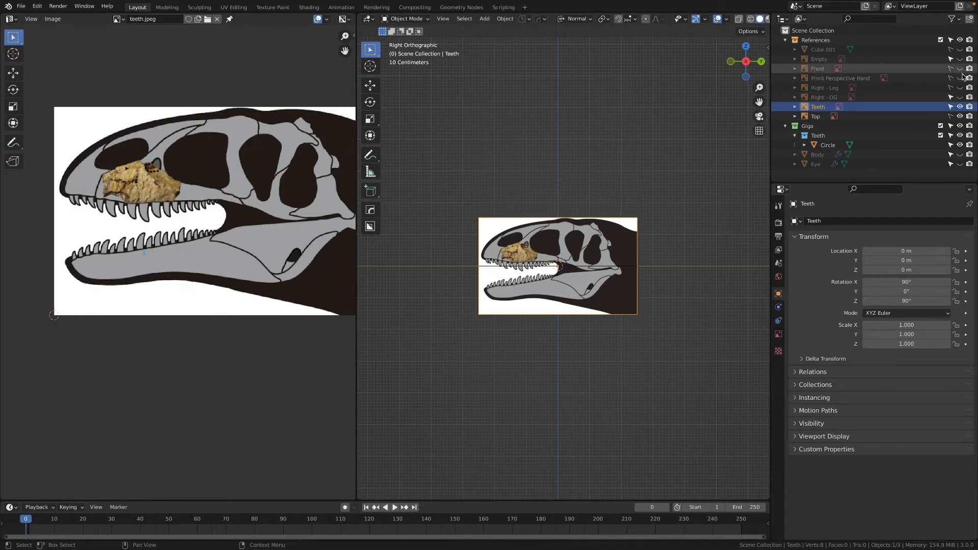
click(959, 116)
scroll(587, 275, up, 4)
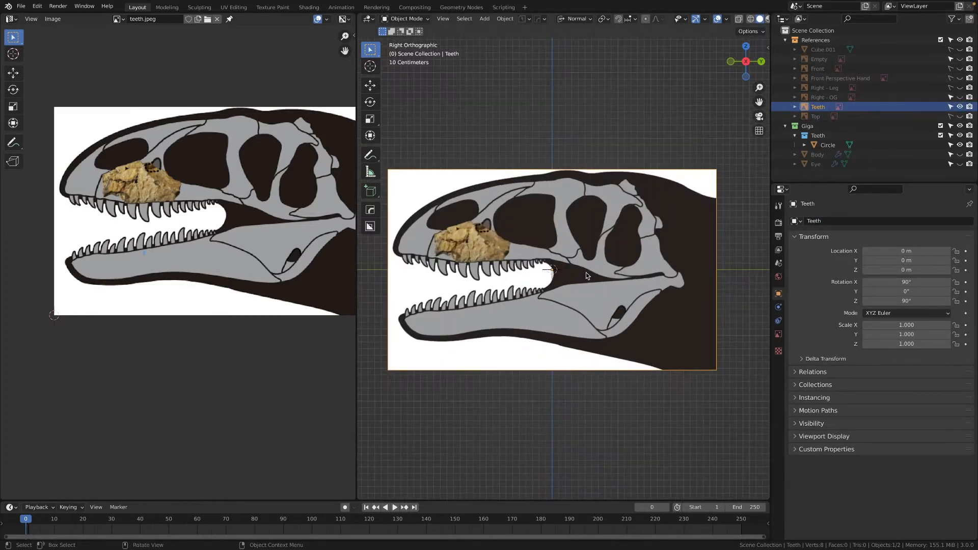
scroll(575, 295, up, 1)
shift+middle_drag(575, 296, 626, 268)
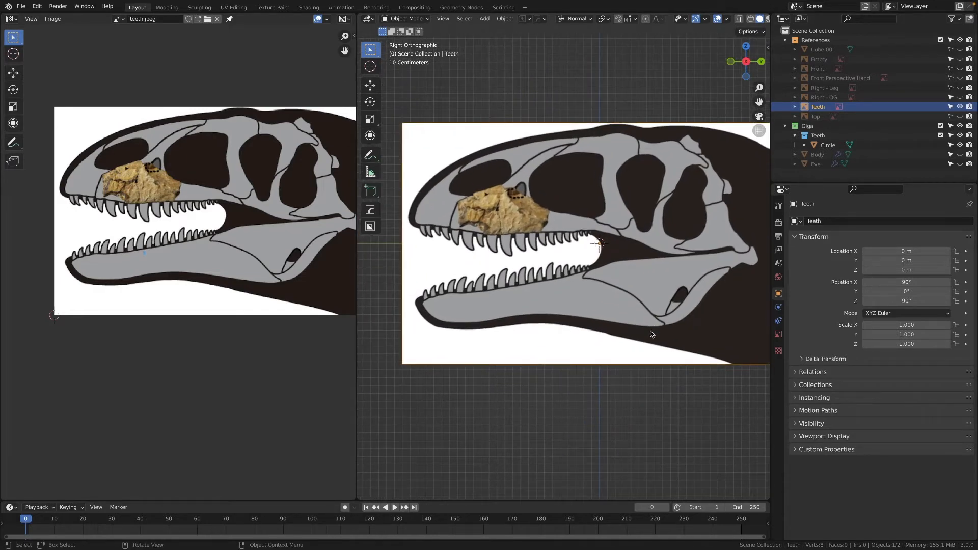
Step: Set the Teeth reference image's depth to Back
click(778, 334)
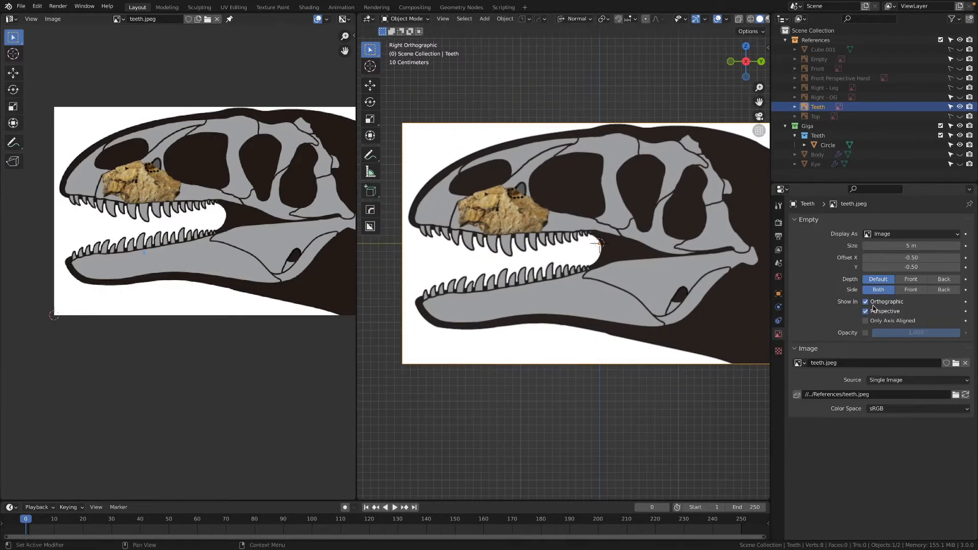
click(911, 279)
click(944, 279)
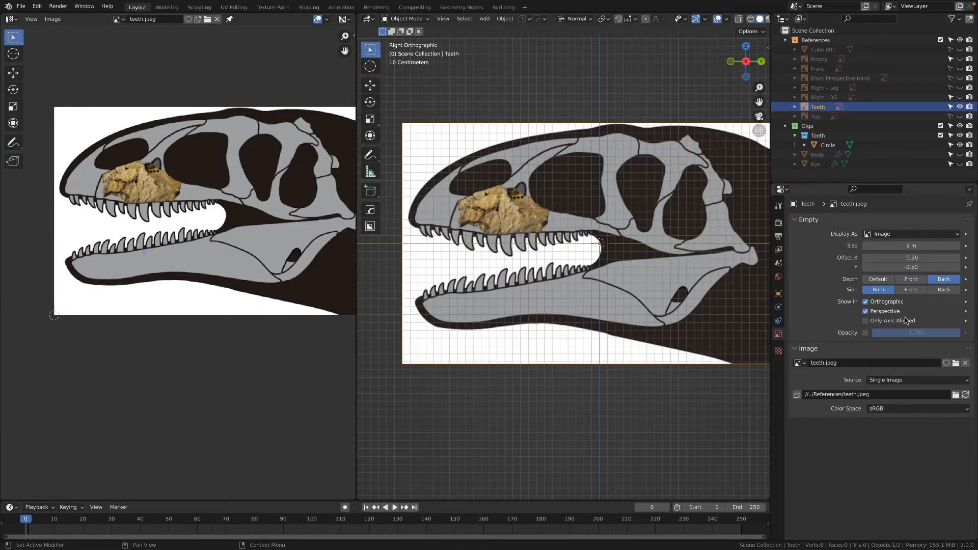
Step: Scale the Teeth reference image down uniformly to about 0.049
scroll(584, 253, up, 2)
scroll(584, 253, down, 4)
key(s)
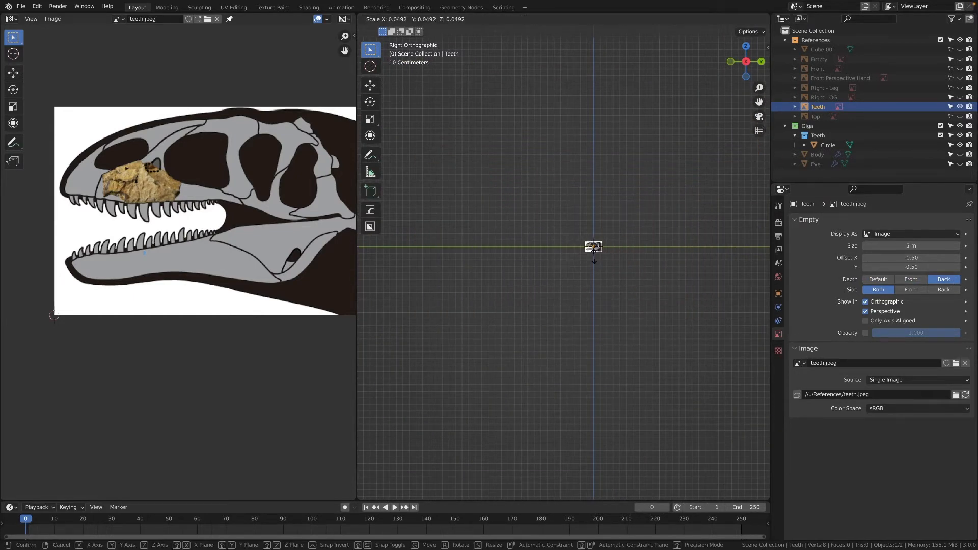
click(597, 255)
scroll(618, 279, up, 3)
scroll(618, 279, up, 5)
scroll(501, 278, up, 7)
shift+middle_drag(659, 225, 477, 298)
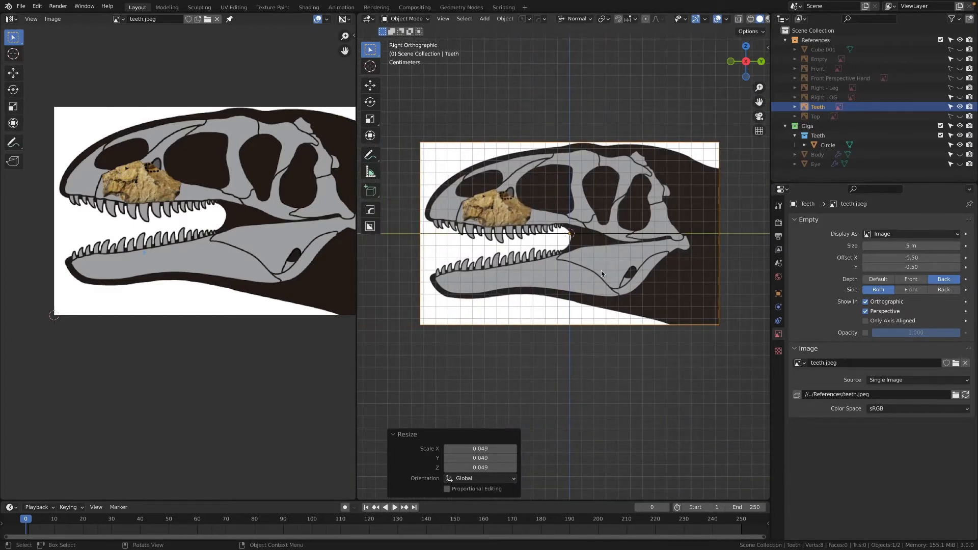
scroll(624, 301, up, 3)
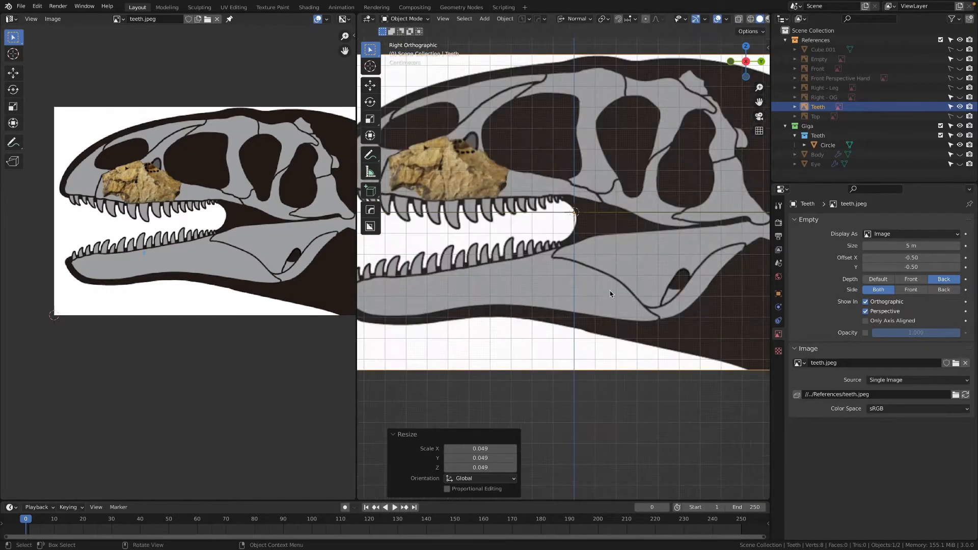
Step: Rename the circle object in the Teeth collection as Teeth_01
double_click(829, 145)
text(Te)
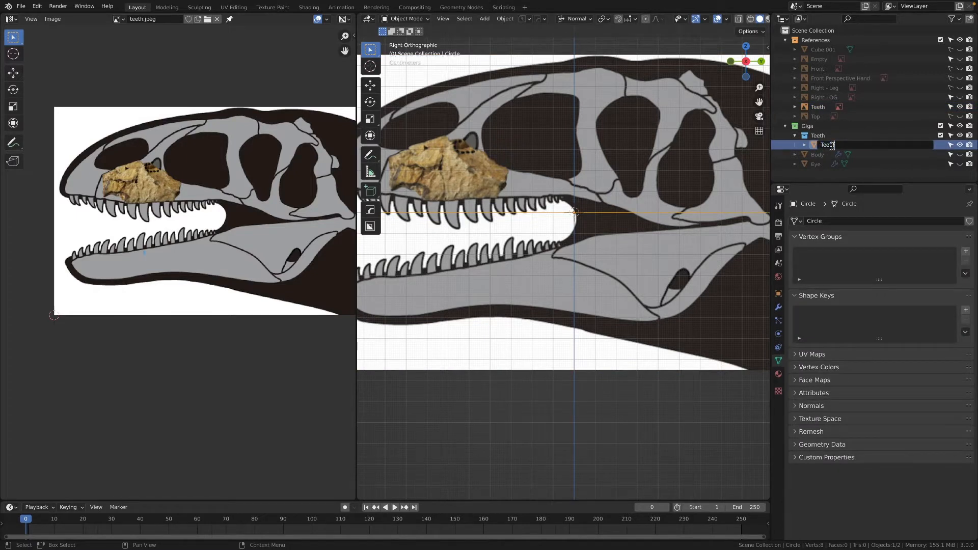
text(eth_0)
key(Return)
Step: Scale the circle by about -0.082 and 0.462, and move it about -0.110 m in Y and 0.012 m in Z to the front upper tooth
scroll(650, 295, down, 4)
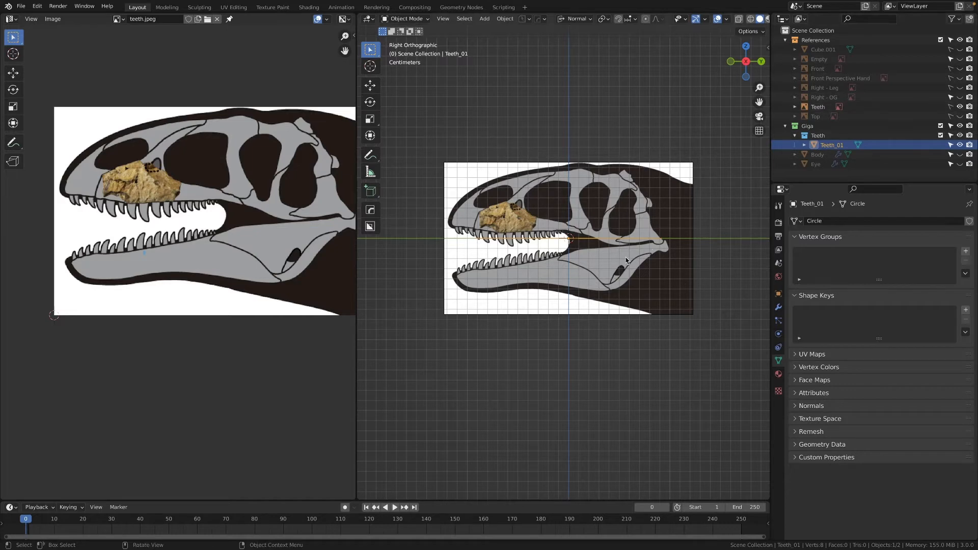
key(s)
click(567, 235)
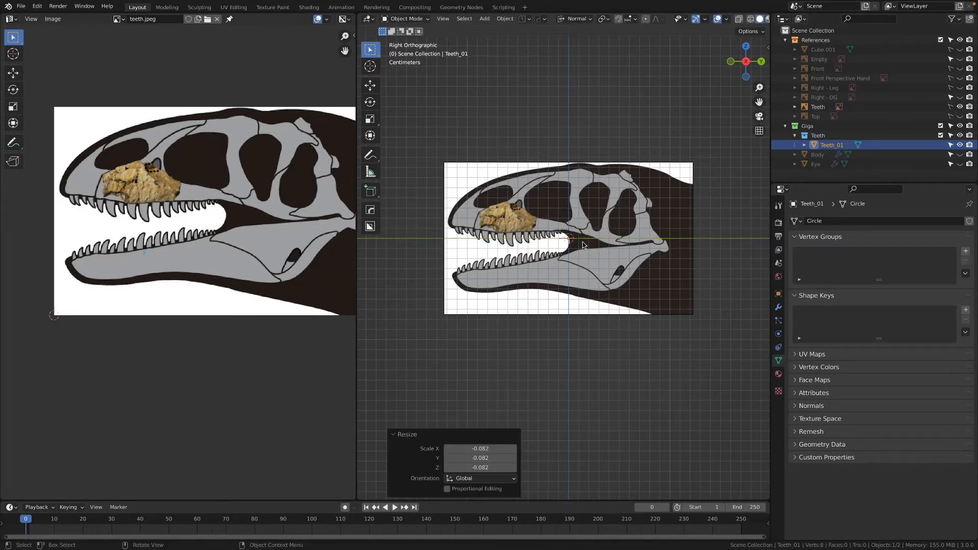
scroll(506, 238, up, 4)
key(s)
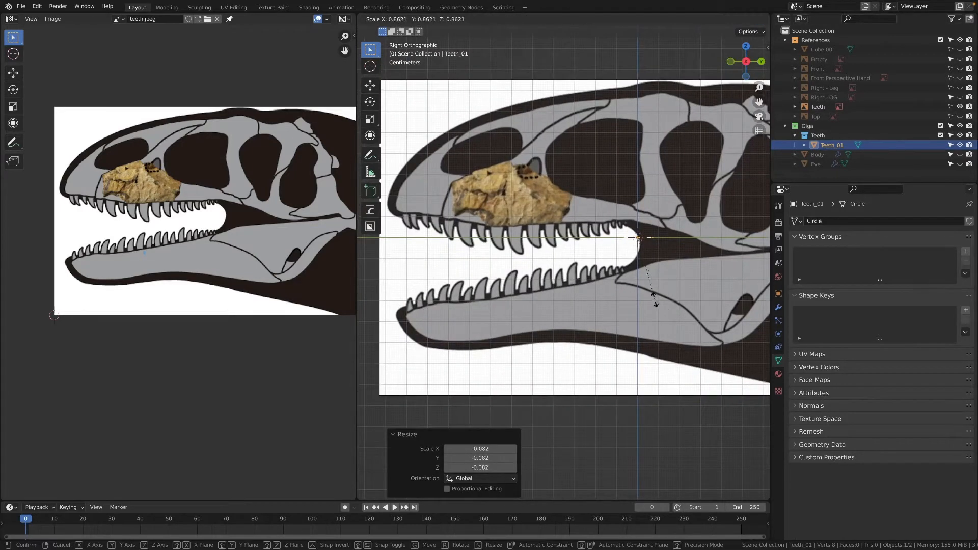
click(642, 280)
key(g)
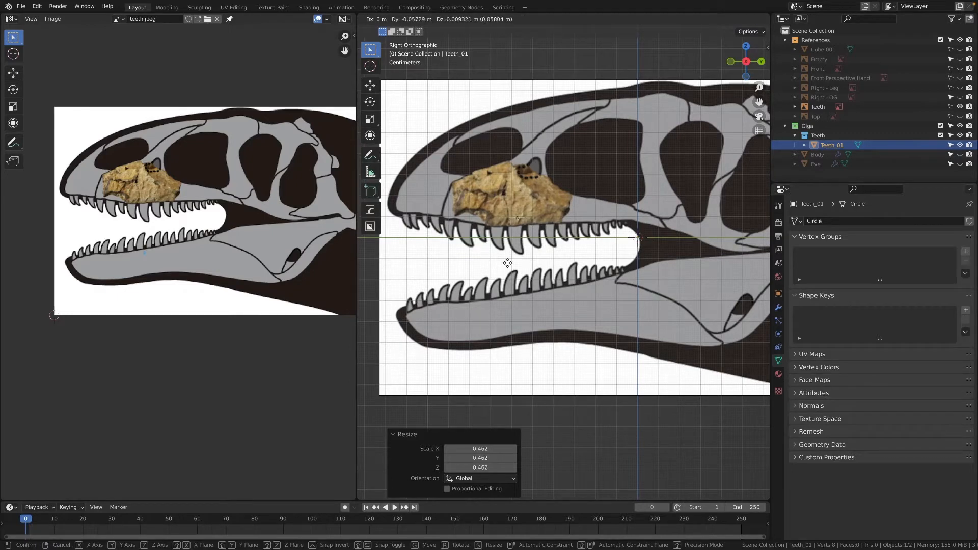
click(419, 266)
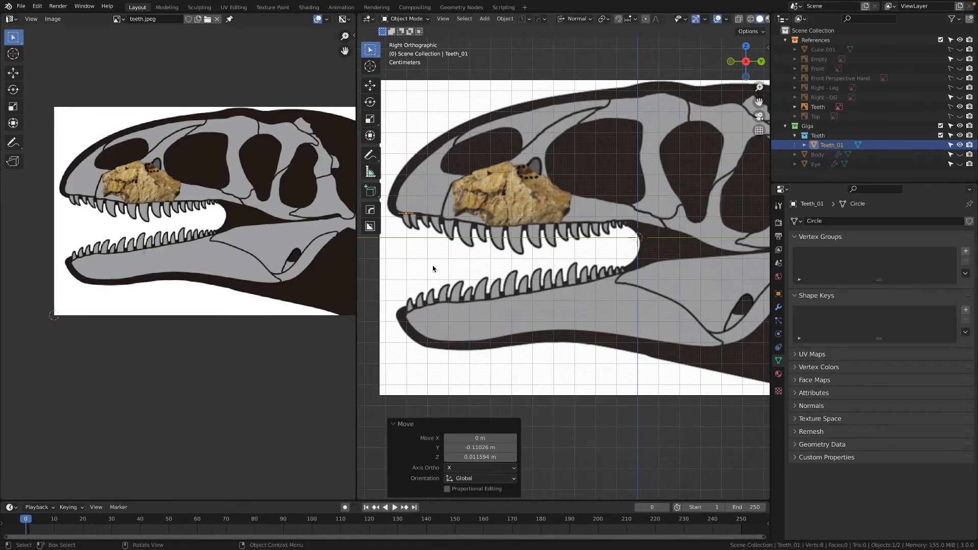
Step: From the right view, scale the circle uniformly by about 0.404 to approach the width of the front upper tooth
scroll(515, 262, up, 4)
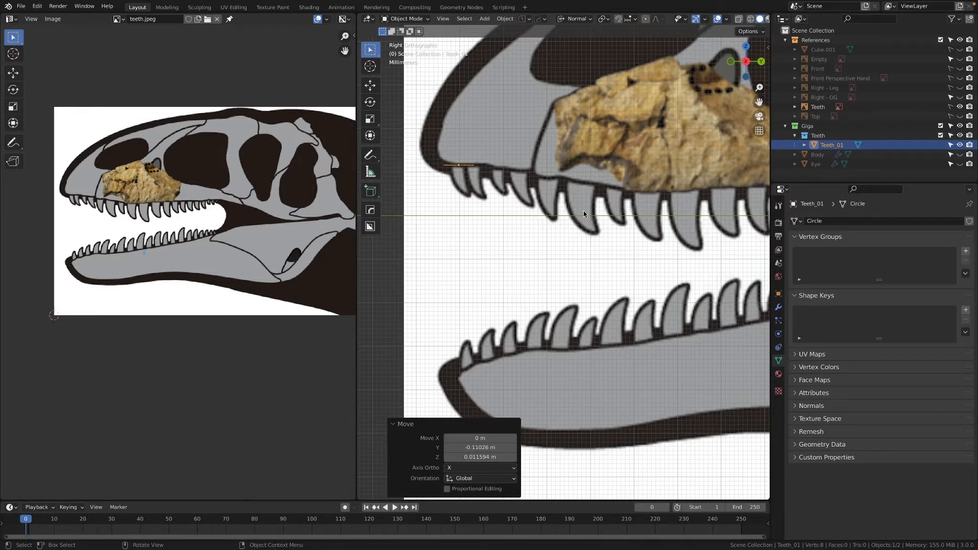
scroll(435, 182, up, 4)
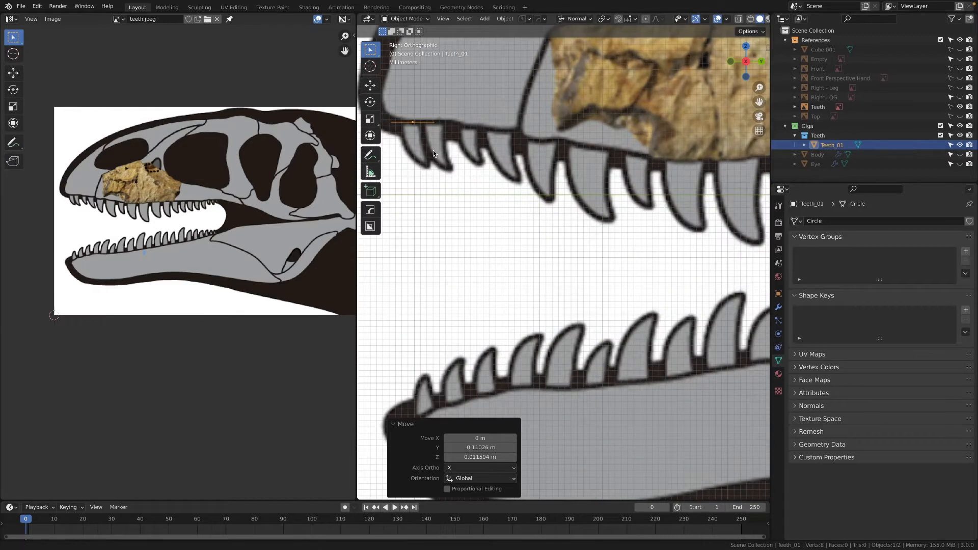
scroll(497, 181, up, 1)
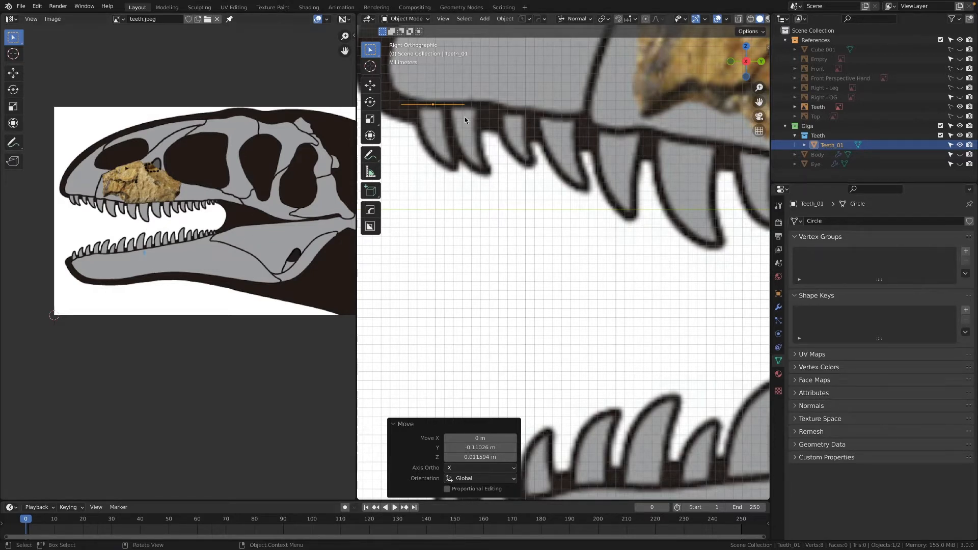
middle_drag(453, 147, 479, 170)
key(grave)
click(410, 114)
key(grave)
click(644, 163)
scroll(549, 126, up, 2)
shift+middle_drag(398, 67, 598, 201)
scroll(554, 179, down, 3)
key(s)
click(580, 179)
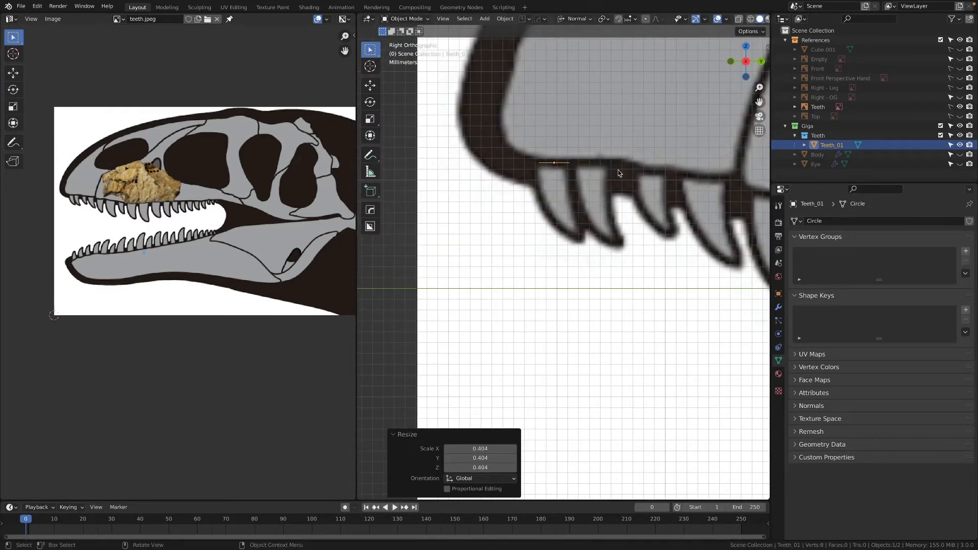
Step: Rename the circle object as small_tooth
double_click(825, 146)
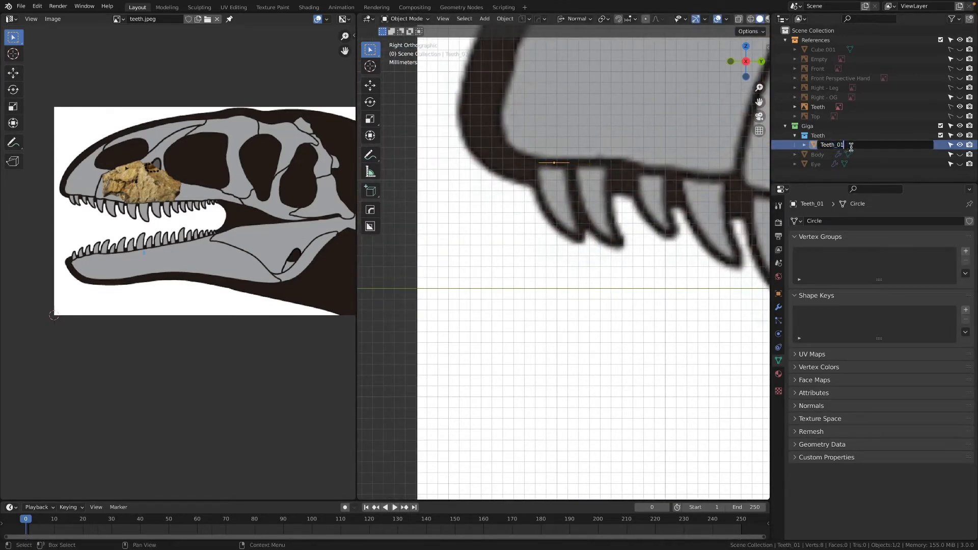
text(small_tooth)
key(Return)
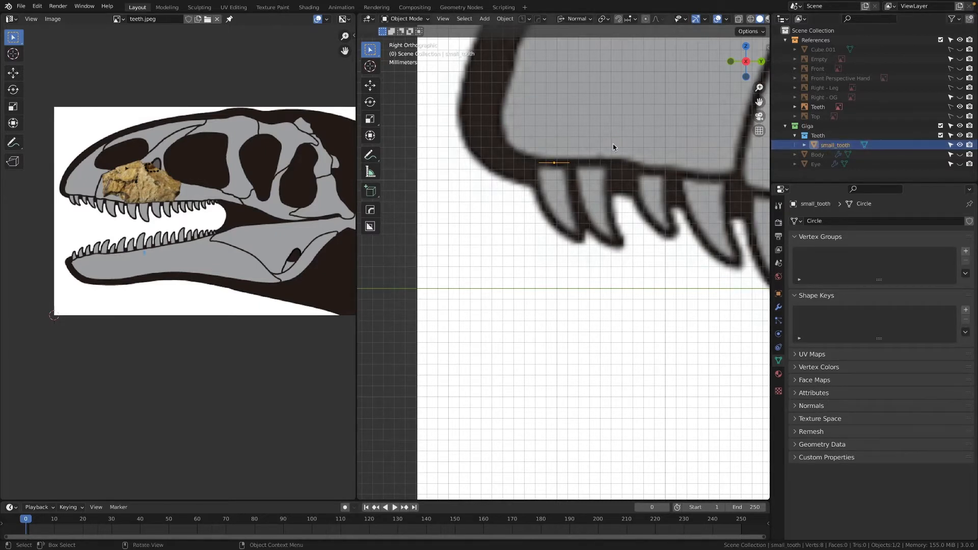
Step: Enlarge the small_tooth circle by about 1.33 and shift it about -0.0002 m in Y over the front upper tooth's base
key(s)
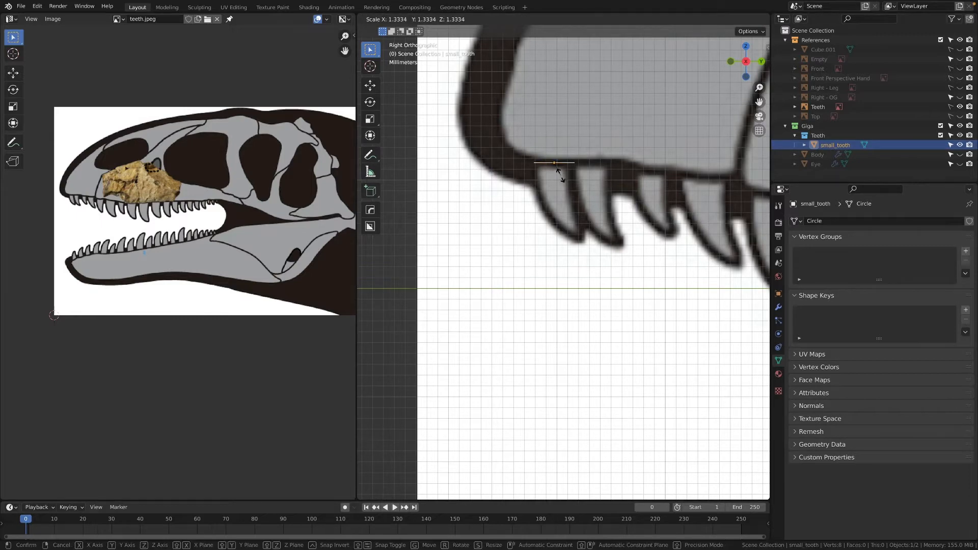
click(561, 174)
key(g)
click(590, 183)
Step: Extrude the small_tooth circle downward about 0.0027 m, scale the new ring to about 0.756 and rotate it about -12.4°
scroll(592, 211, down, 5)
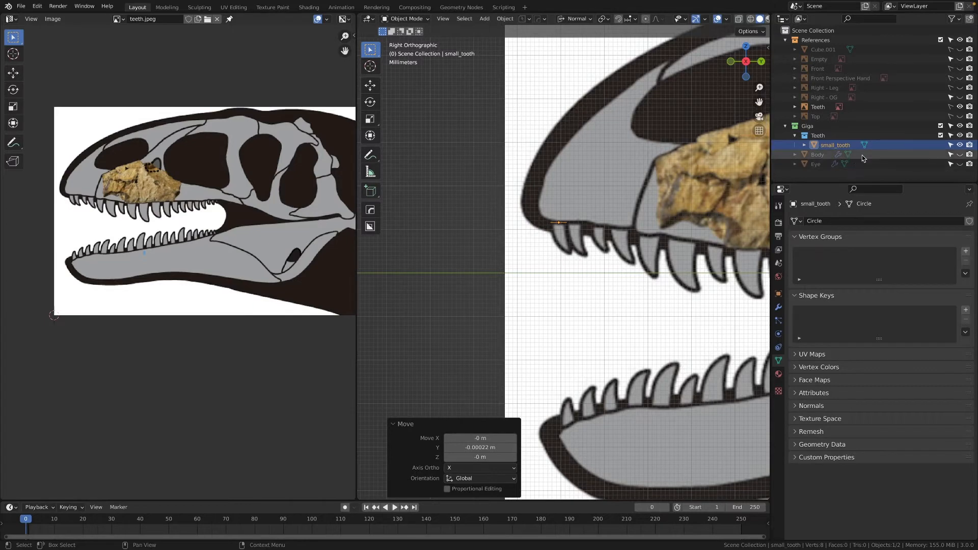
scroll(583, 192, up, 2)
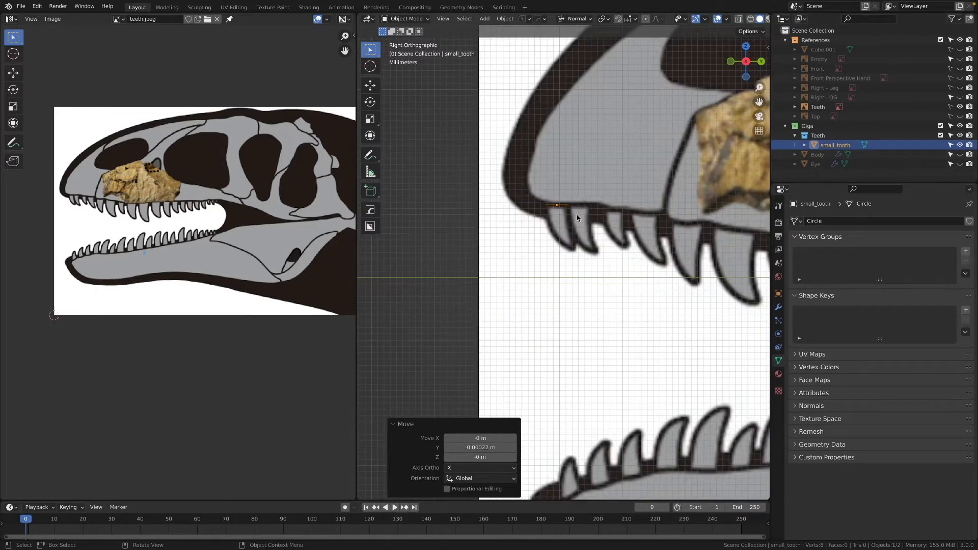
scroll(577, 215, up, 2)
key(Tab)
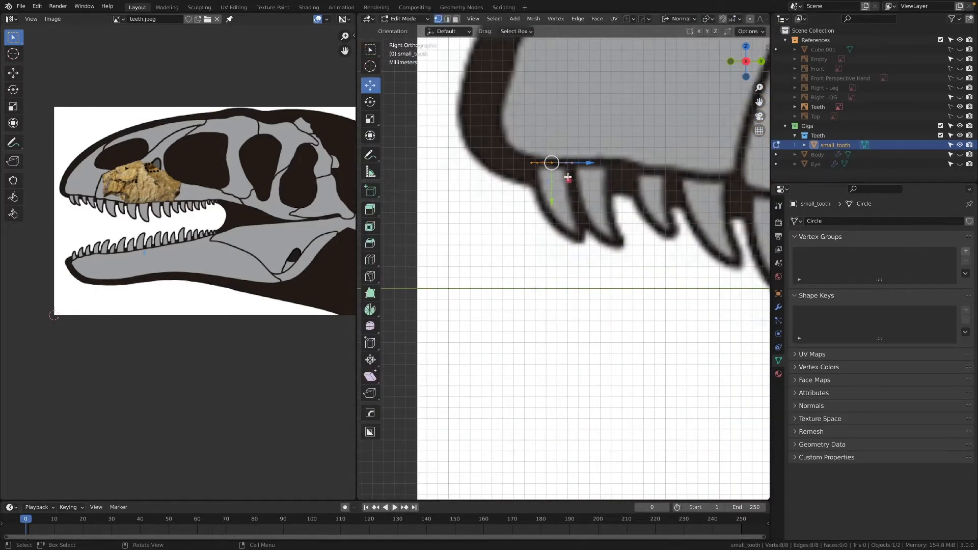
key(e)
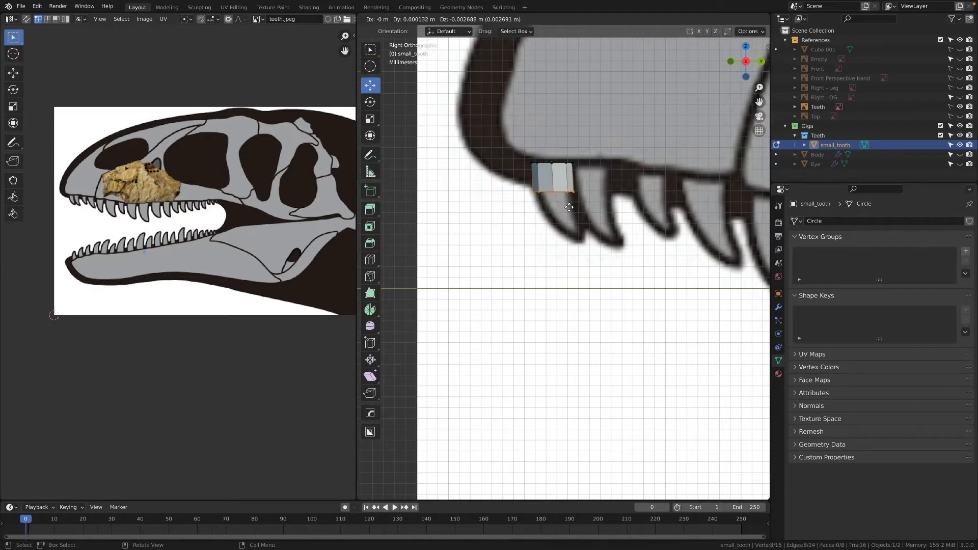
click(568, 207)
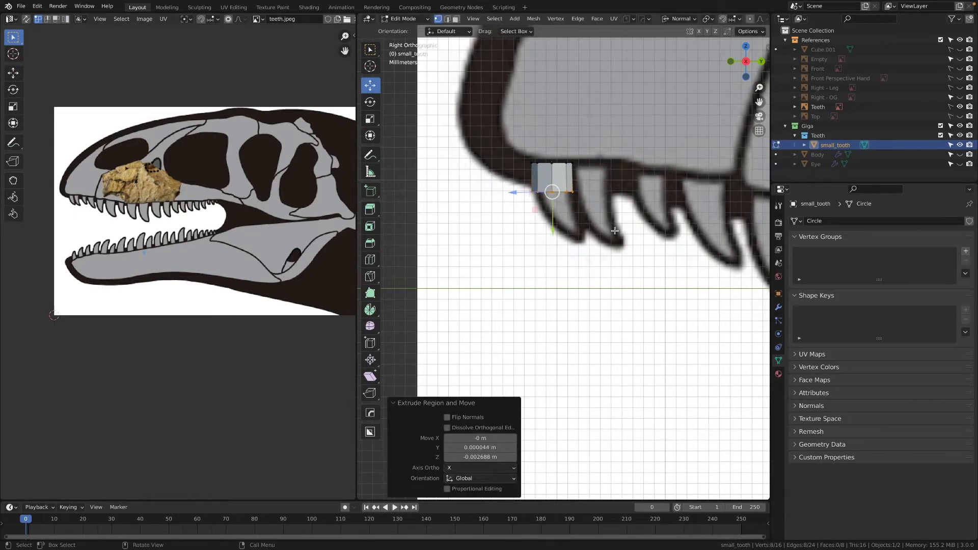
key(s)
click(596, 223)
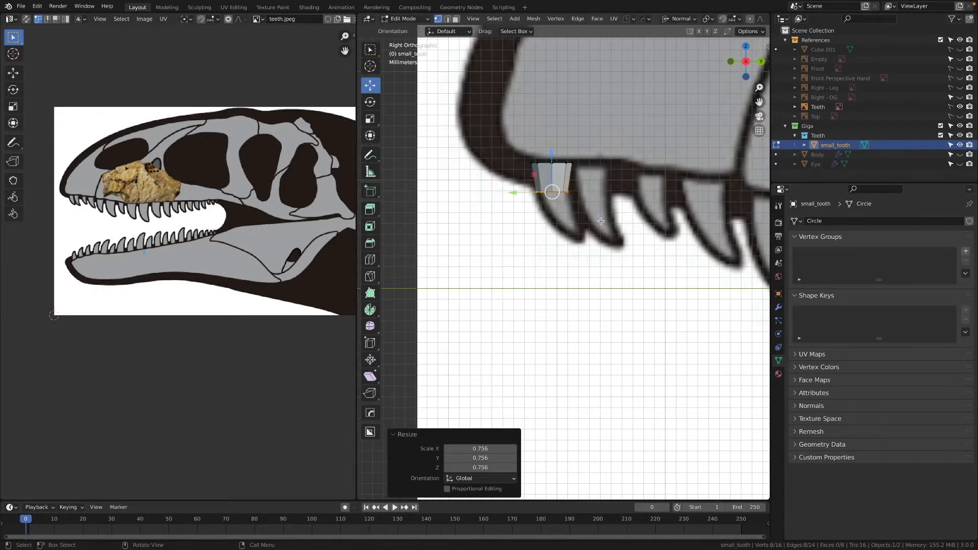
key(r)
click(580, 224)
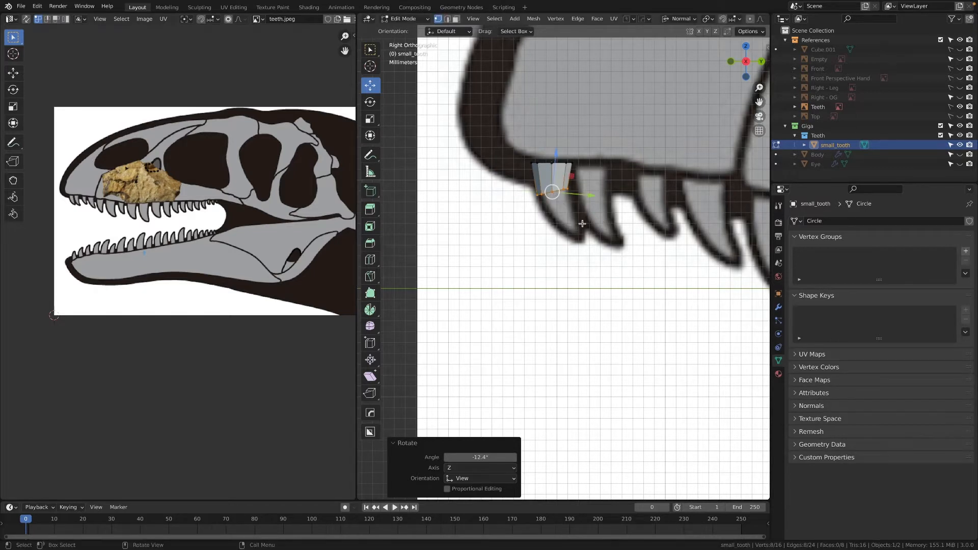
Step: Extrude a second segment about 0.0014 m in Y and -0.0029 m in Z, then shrink, rotate and nudge its ring to follow the reference tooth
key(e)
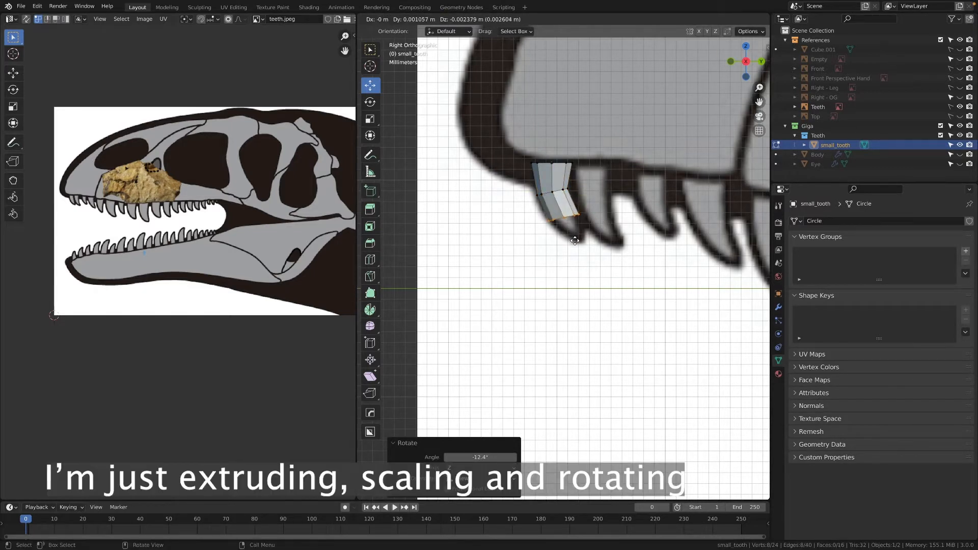
click(578, 247)
key(s)
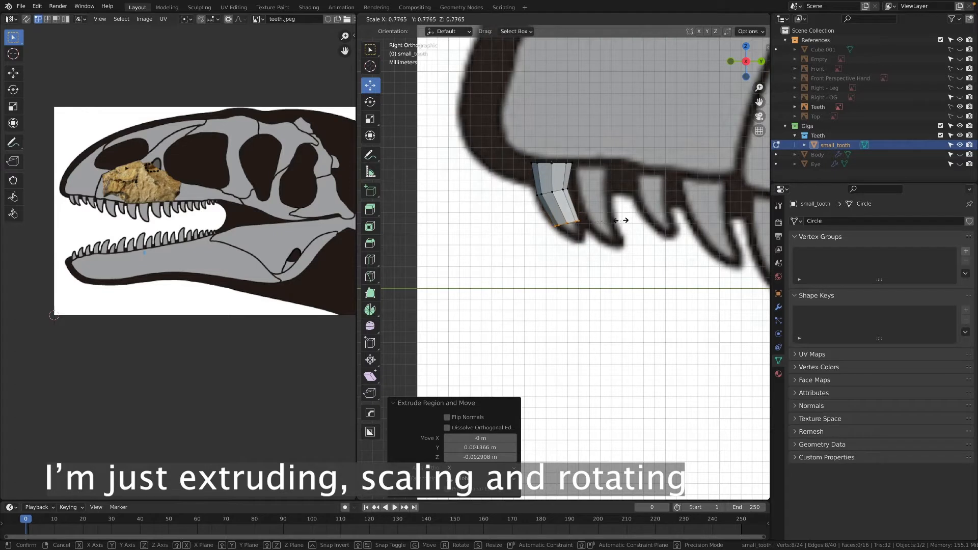
click(617, 218)
key(r)
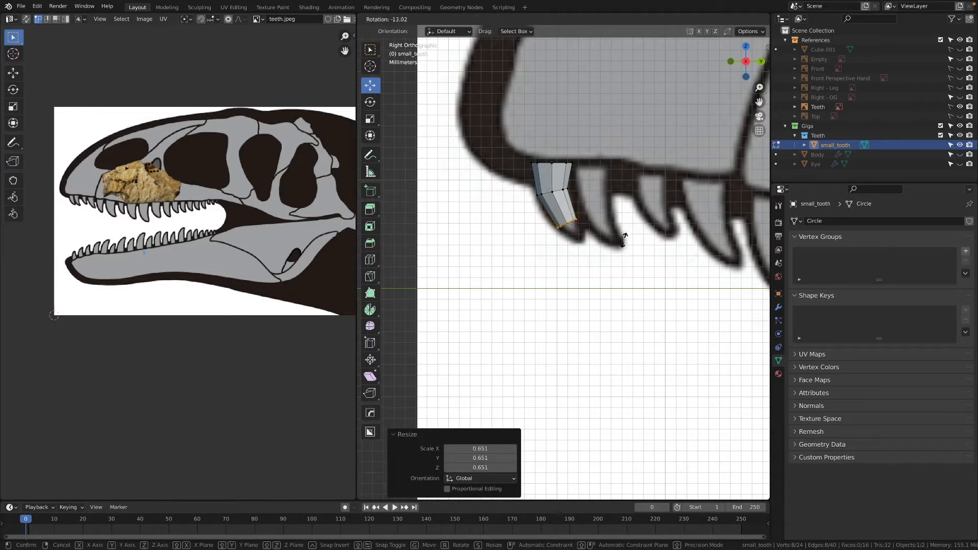
click(623, 238)
key(s)
click(614, 236)
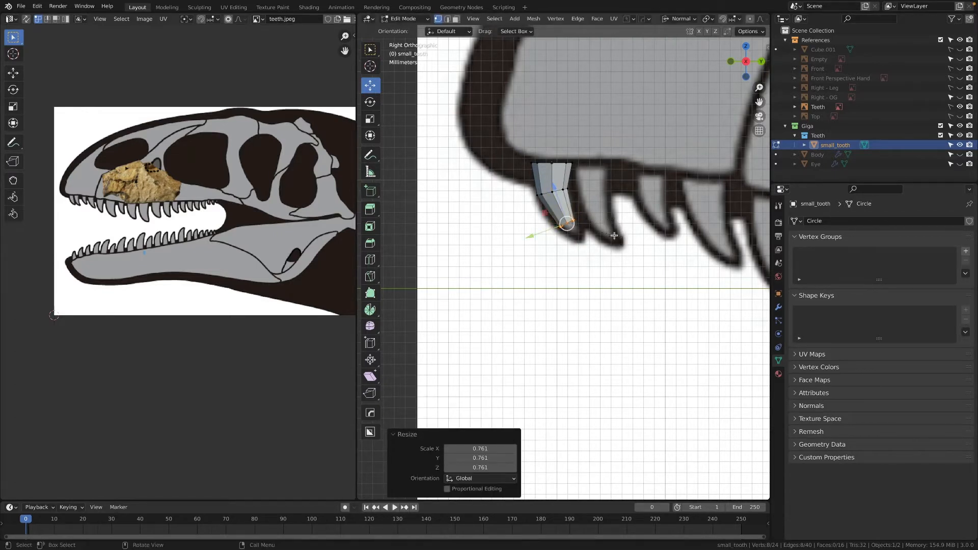
key(g)
click(597, 249)
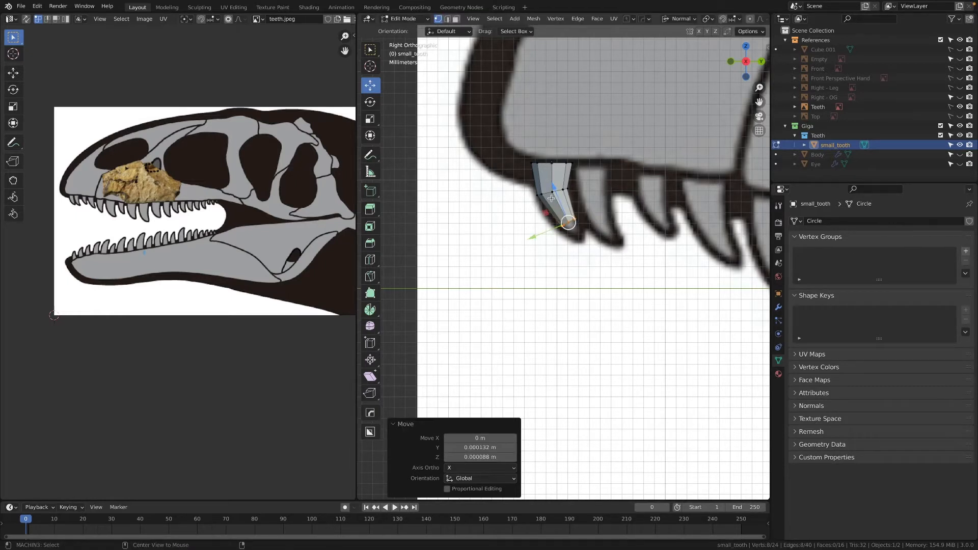
Step: Slide the middle edge loop toward the tip by a factor of about 0.343 and apply Shrink/Fatten to it
alt+click(554, 214)
alt+click(551, 196)
key(g)
key(g)
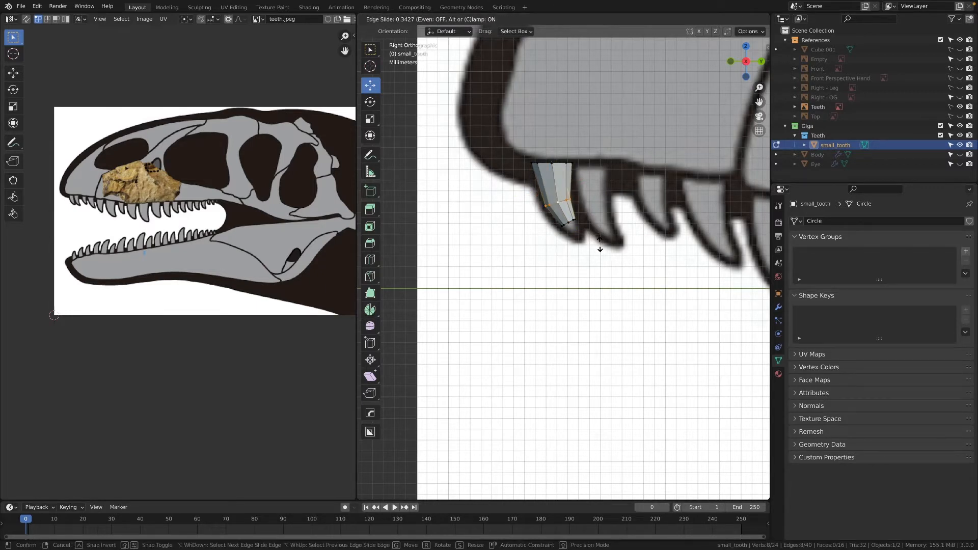
click(599, 243)
key(alt+s)
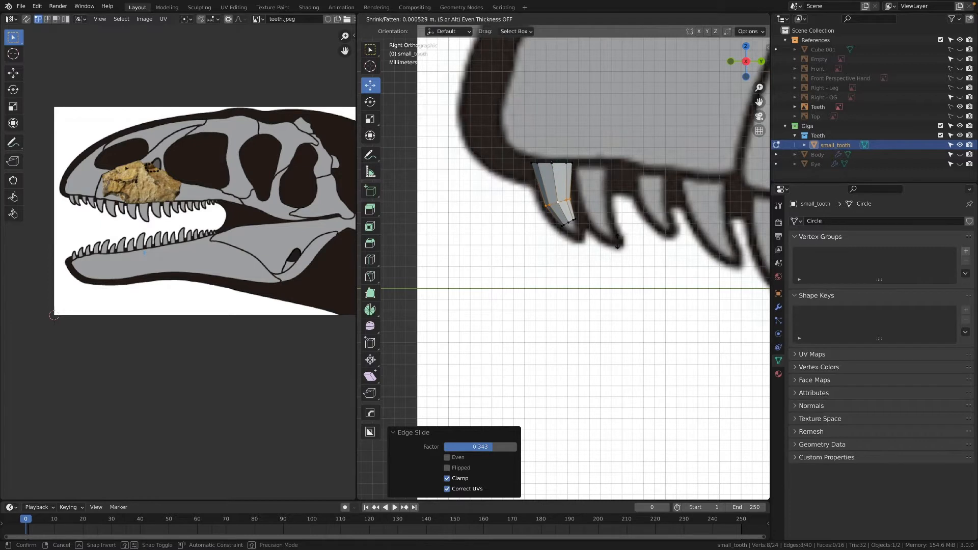
click(613, 301)
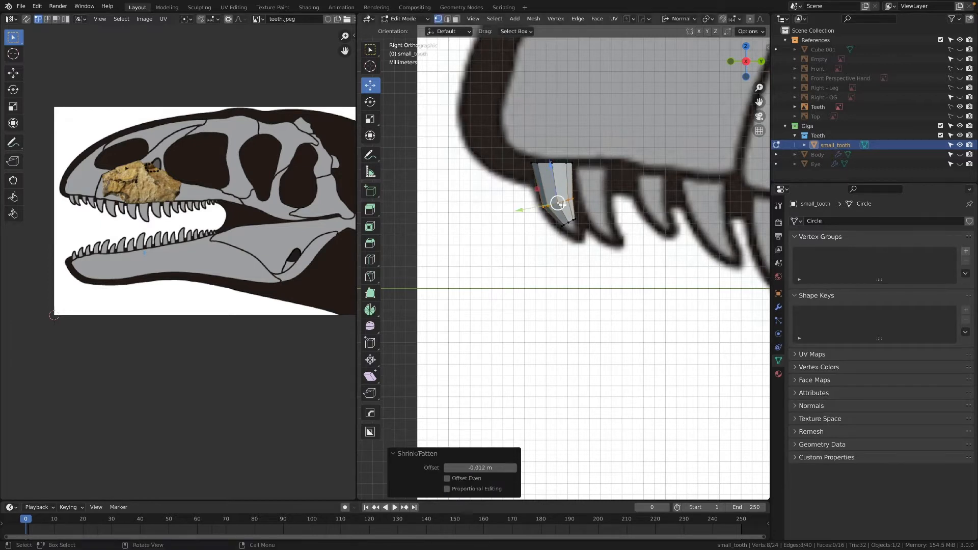
Step: Extrude the lowest edge loop about 0.0007 m in Y and -0.0008 m in Z, and scale it to about 0.597
alt+click(560, 224)
scroll(569, 244, up, 3)
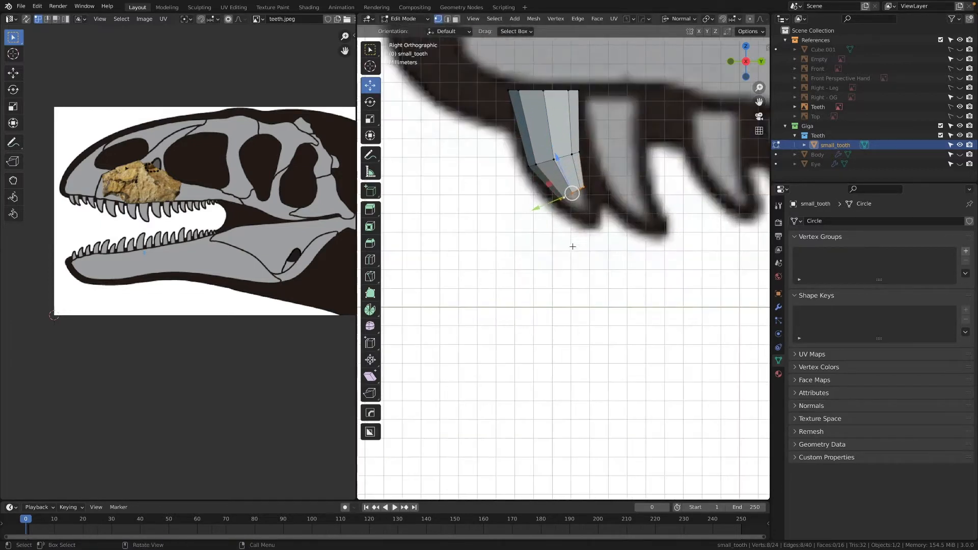
key(e)
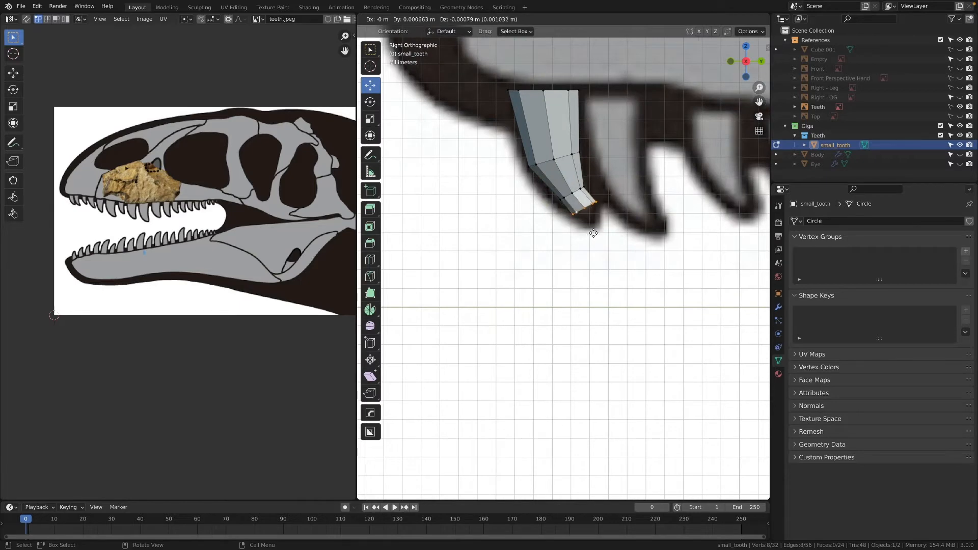
click(593, 232)
key(s)
click(642, 243)
Step: Close the tooth's open tip with a Grid Fill using a span of 2 and an offset of 2
middle_drag(641, 293, 598, 283)
key(grave)
click(635, 344)
middle_drag(635, 344, 598, 259)
key(ctrl+f)
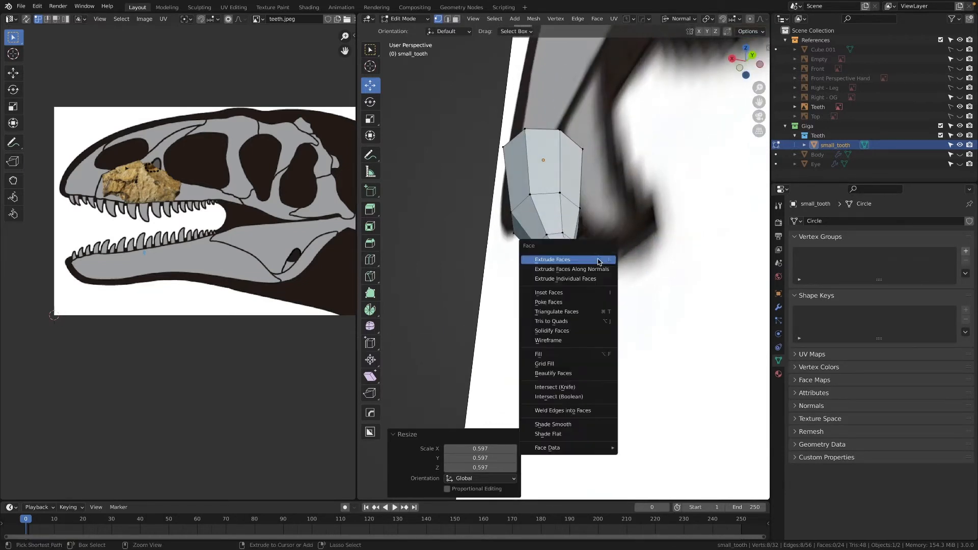
click(561, 363)
middle_drag(563, 354, 539, 316)
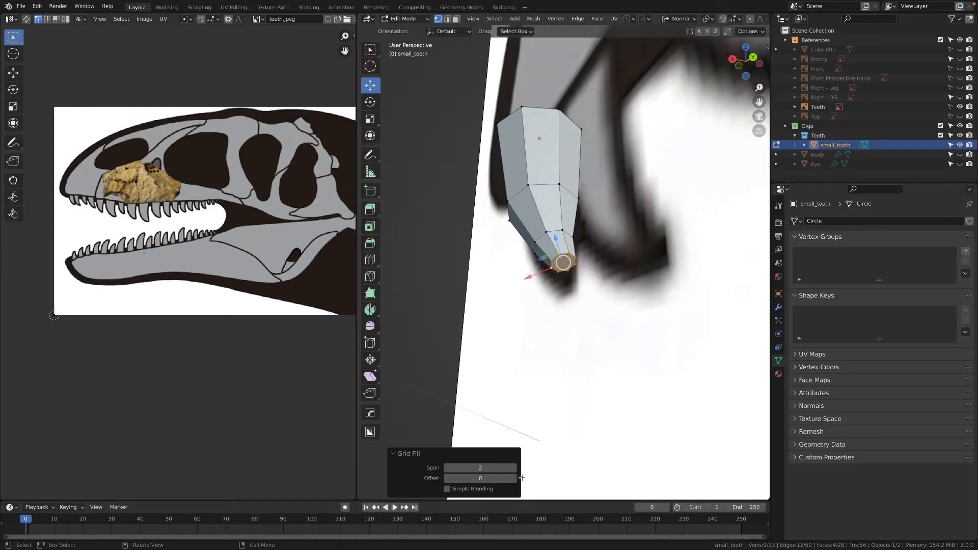
click(513, 479)
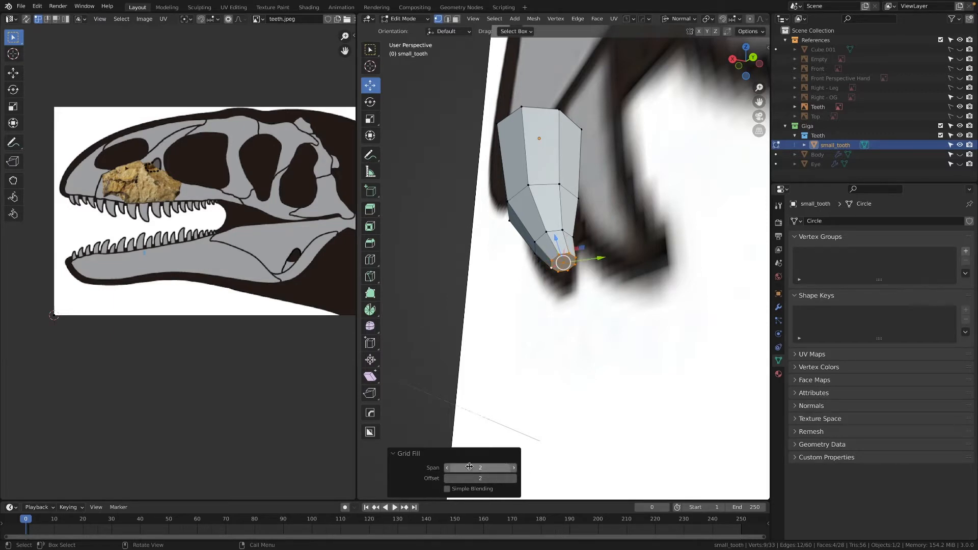
click(513, 468)
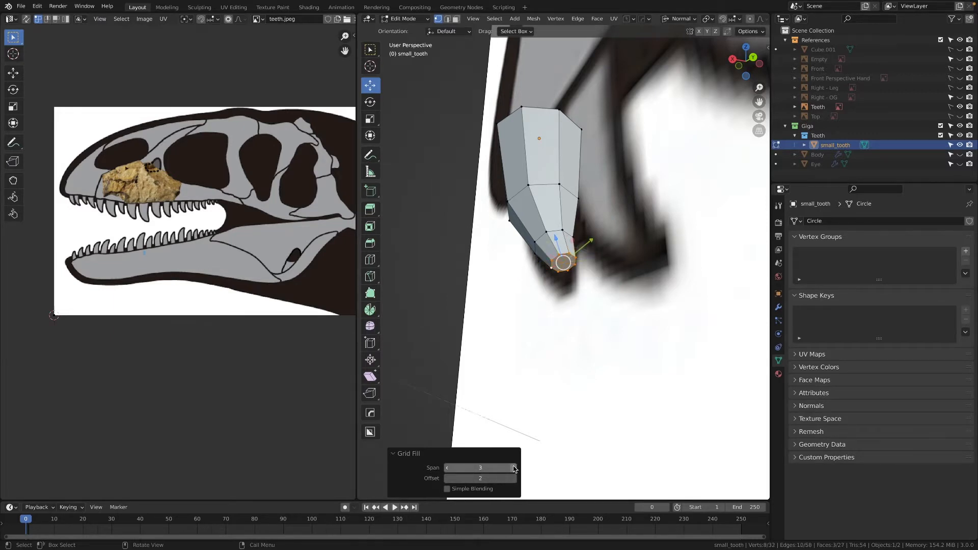
click(448, 468)
click(447, 468)
Step: Select the centre vertex of the filled tip and check the viewport's focal length and clipping settings
middle_drag(510, 387, 556, 300)
click(563, 262)
mouse_move(563, 262)
middle_down()
mouse_move(633, 324)
mouse_move(563, 265)
middle_up()
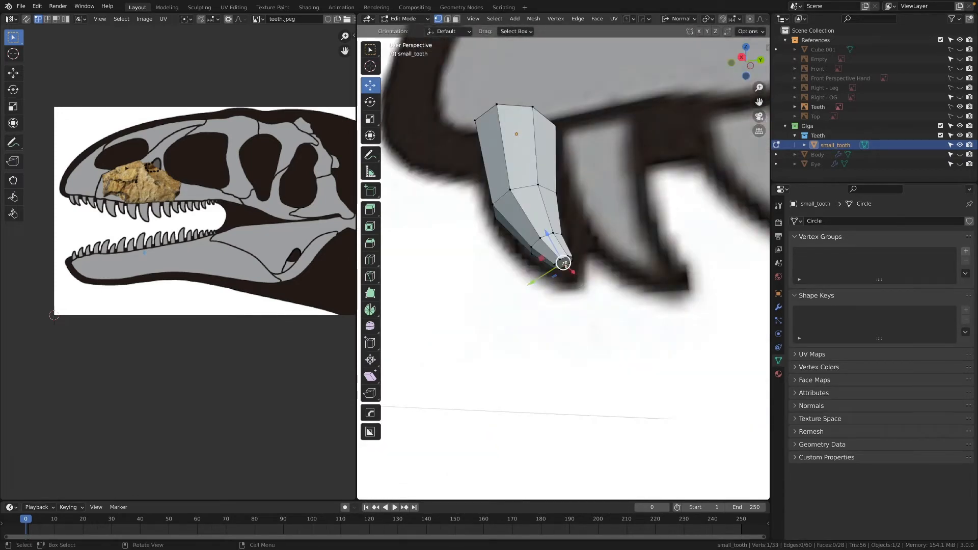
key(n)
click(764, 51)
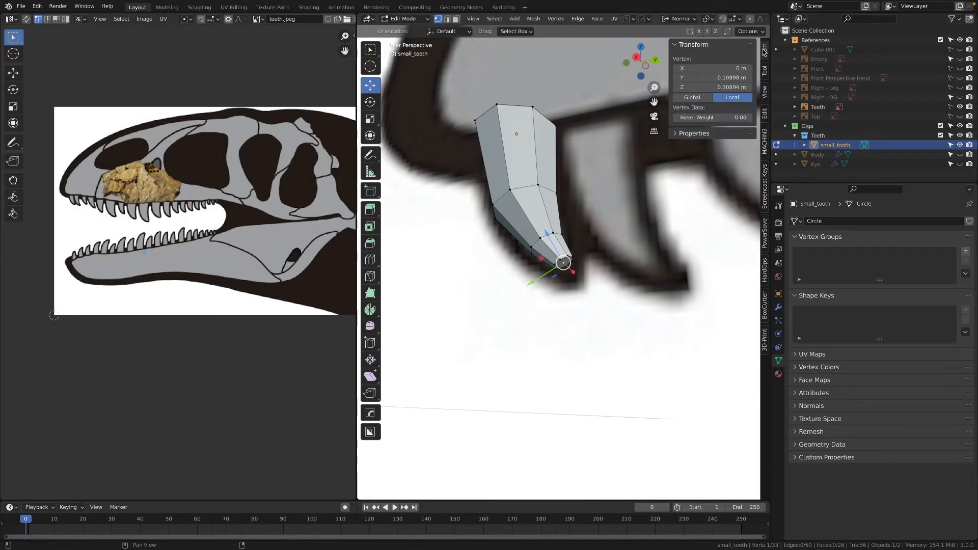
click(764, 93)
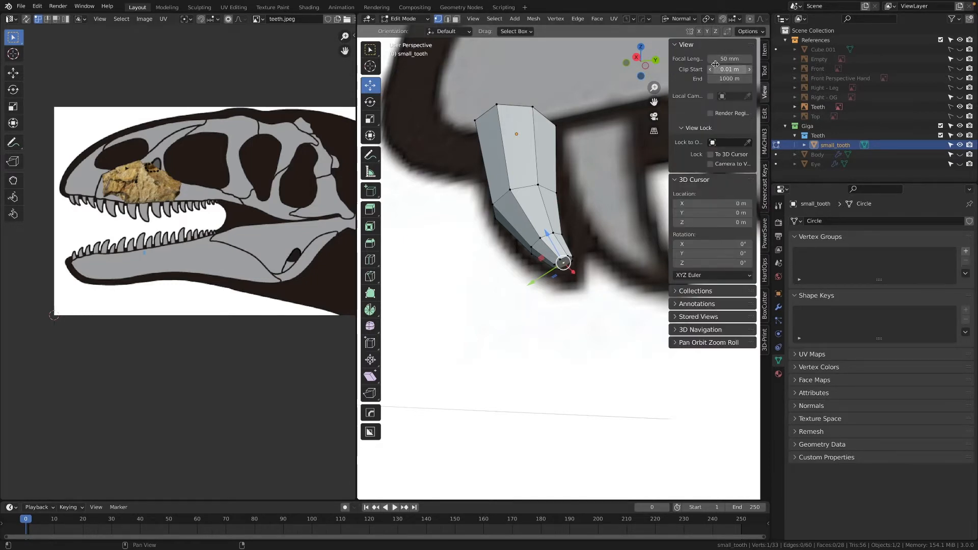
key(n)
scroll(601, 273, up, 4)
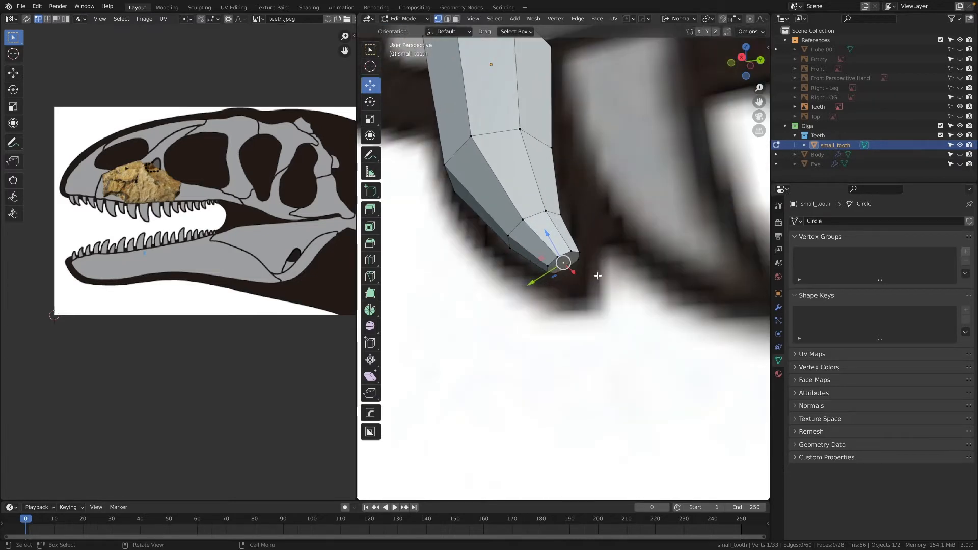
Step: Select the edge loop around the tooth's tip cap and smooth its vertices with a factor of 0.5
key(2)
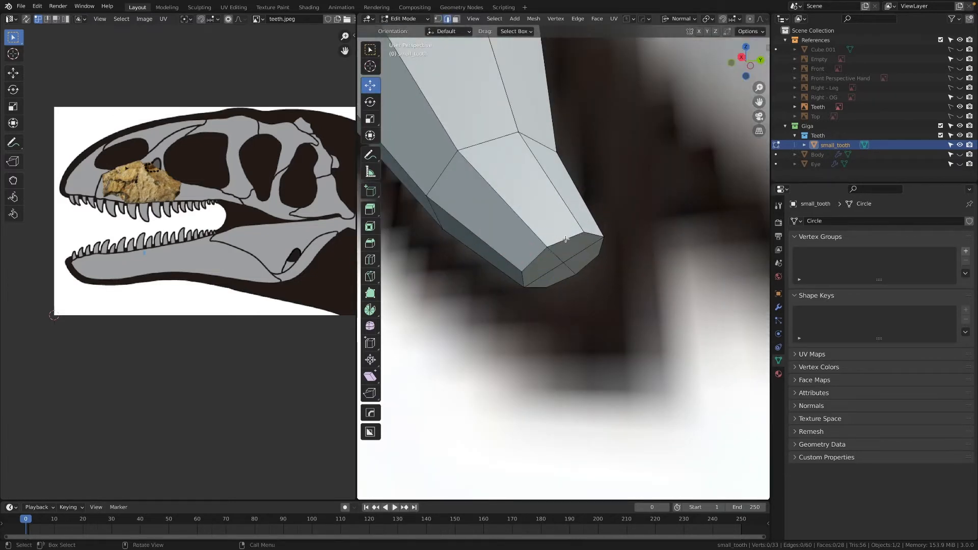
alt+click(566, 239)
scroll(565, 239, down, 4)
mouse_move(584, 279)
middle_down()
mouse_move(530, 251)
mouse_move(586, 285)
middle_up()
alt+shift+click(530, 251)
alt+shift+click(584, 273)
alt+shift+click(574, 283)
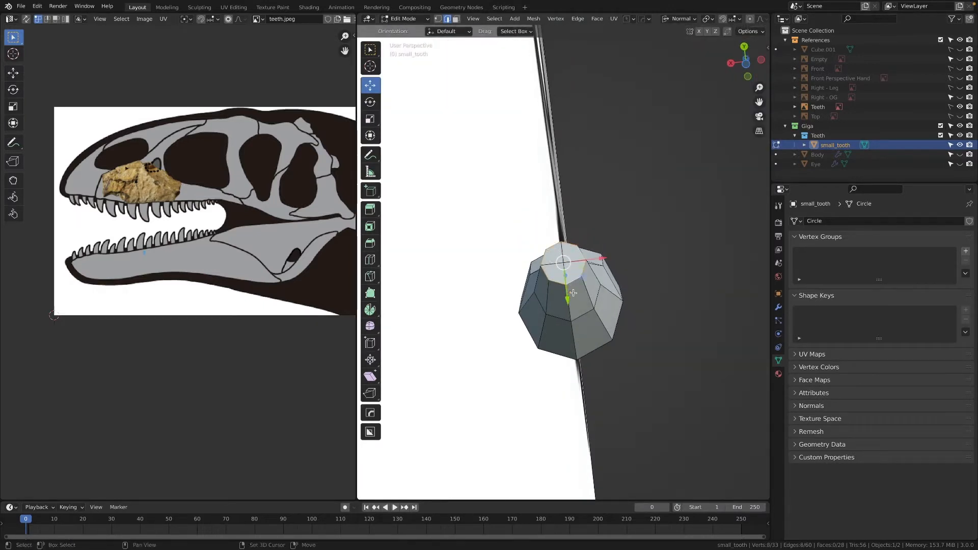
right_click(571, 290)
click(563, 287)
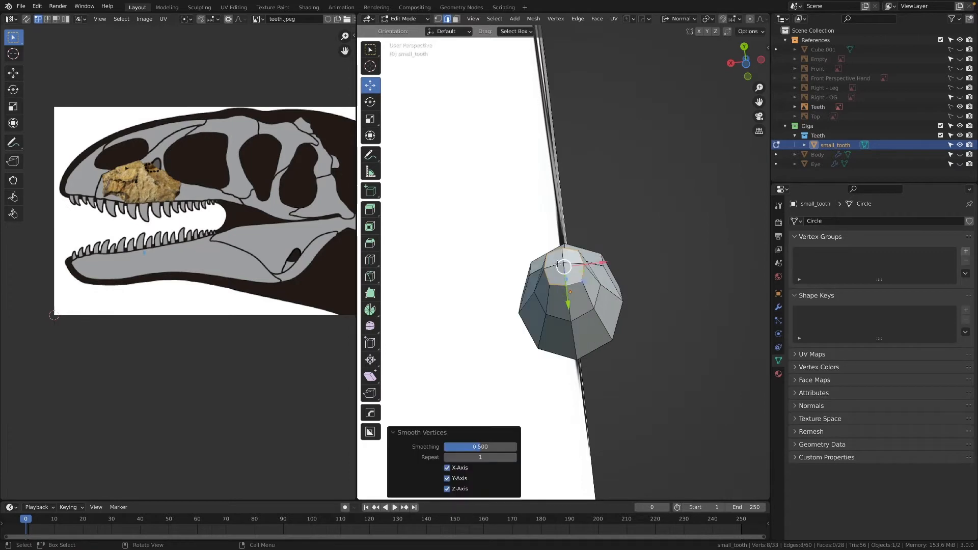
Step: Set the vertex smoothing of the tip loop to 3 repeats
middle_drag(563, 299, 630, 315)
scroll(630, 316, up, 2)
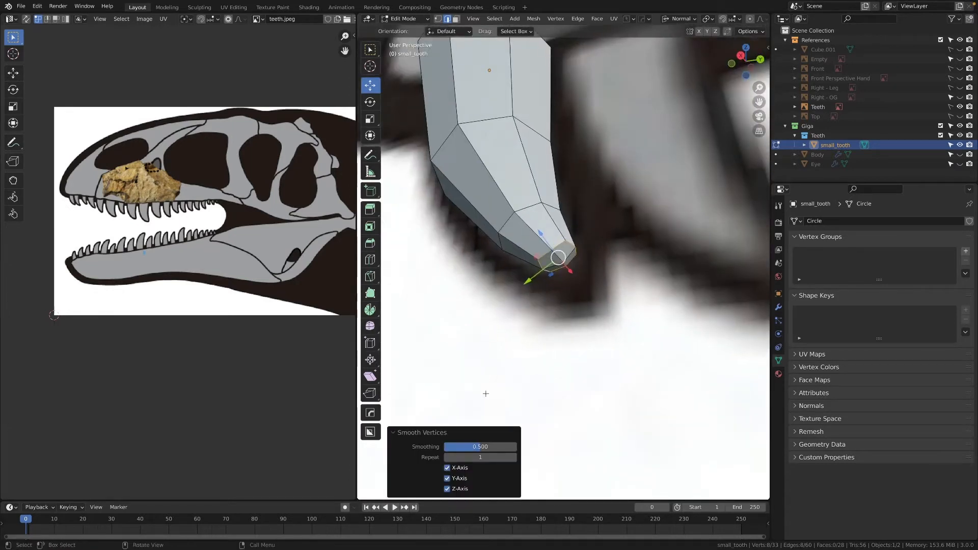
click(513, 457)
click(514, 457)
mouse_move(560, 306)
middle_down()
mouse_move(583, 327)
mouse_move(568, 307)
middle_up()
scroll(569, 303, down, 3)
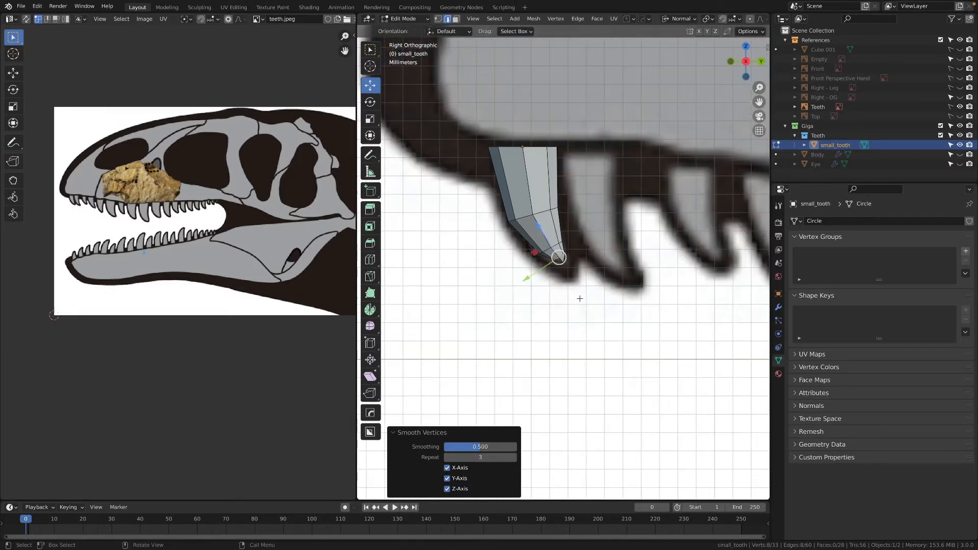
Step: With X-ray on, select the whole tip cap in the right view, then move and rotate it to match the reference tooth's point
key(1)
key(alt+z)
click(599, 260)
drag(603, 252, 549, 285)
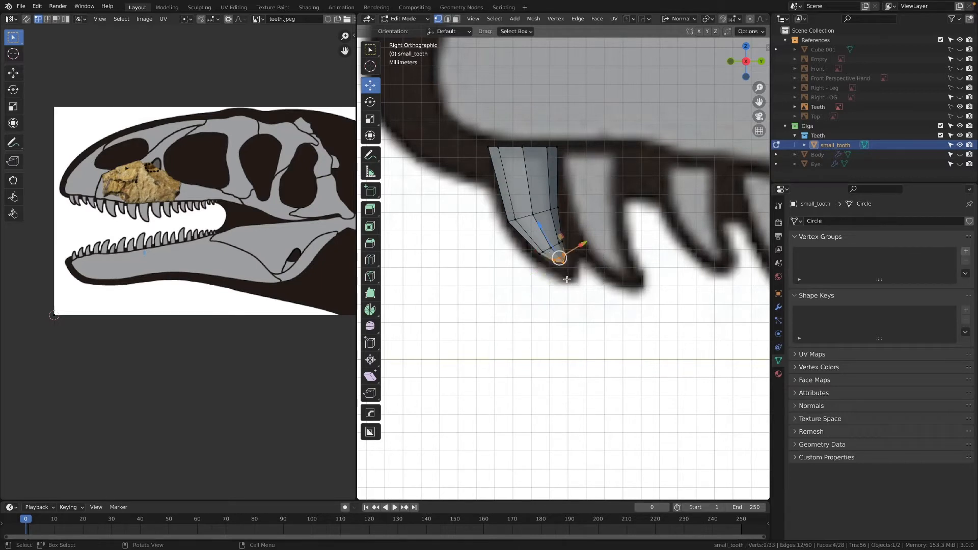
key(g)
click(573, 290)
key(r)
click(618, 279)
scroll(563, 261, up, 4)
key(g)
click(596, 293)
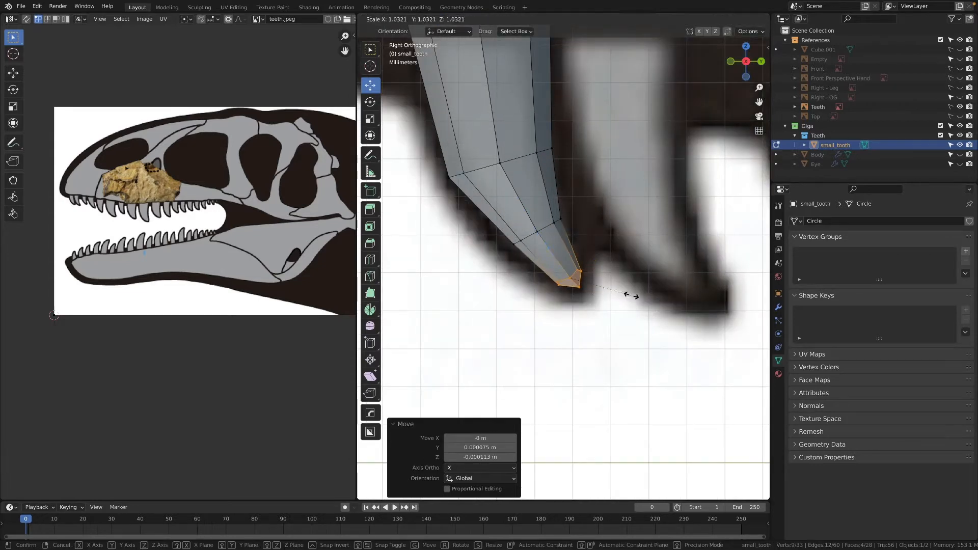
Step: Smooth the tip's centre vertex with a factor of 0.5 and 3 repeats, and return to Object Mode
click(580, 291)
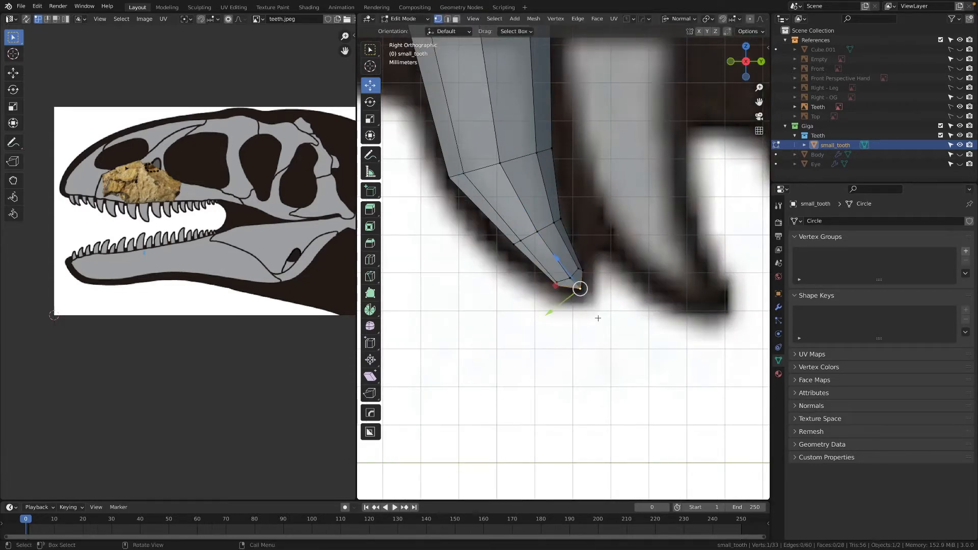
right_click(595, 317)
click(589, 311)
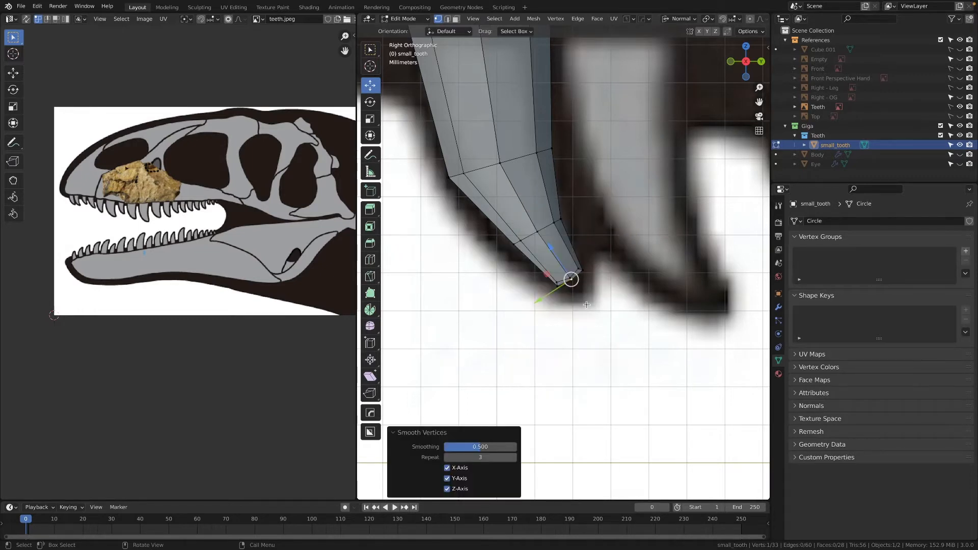
click(586, 304)
scroll(584, 306, down, 3)
key(Tab)
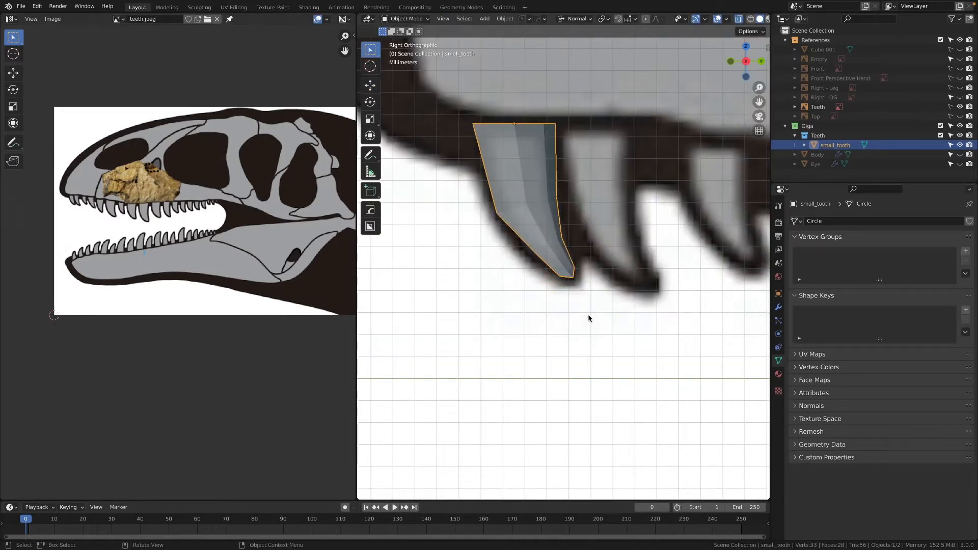
Step: Add a Subdivision Surface modifier to small_tooth and set its render level to 1
mouse_move(590, 314)
middle_down()
mouse_move(539, 297)
mouse_move(589, 328)
mouse_move(541, 299)
mouse_move(605, 302)
middle_up()
scroll(605, 302, up, 2)
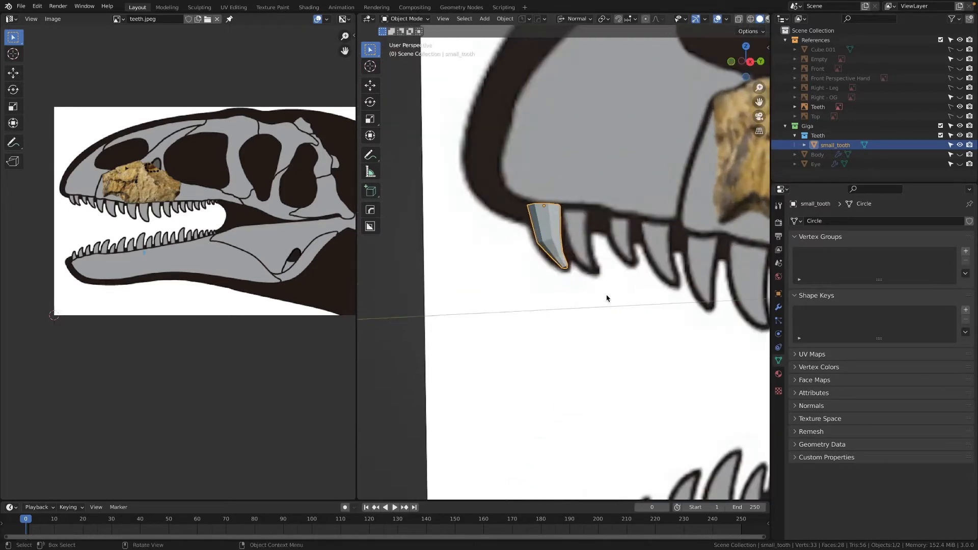
middle_drag(581, 239, 538, 294)
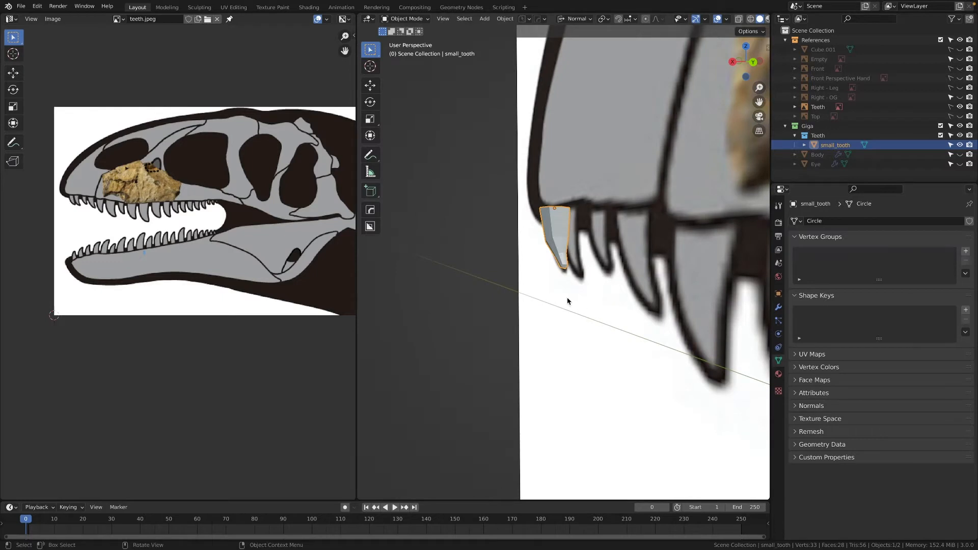
click(777, 307)
click(818, 224)
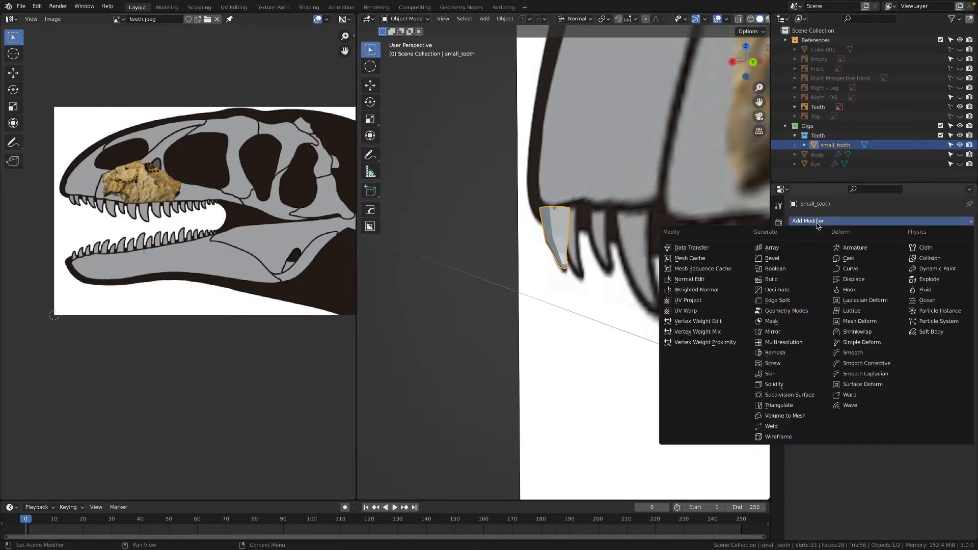
click(790, 396)
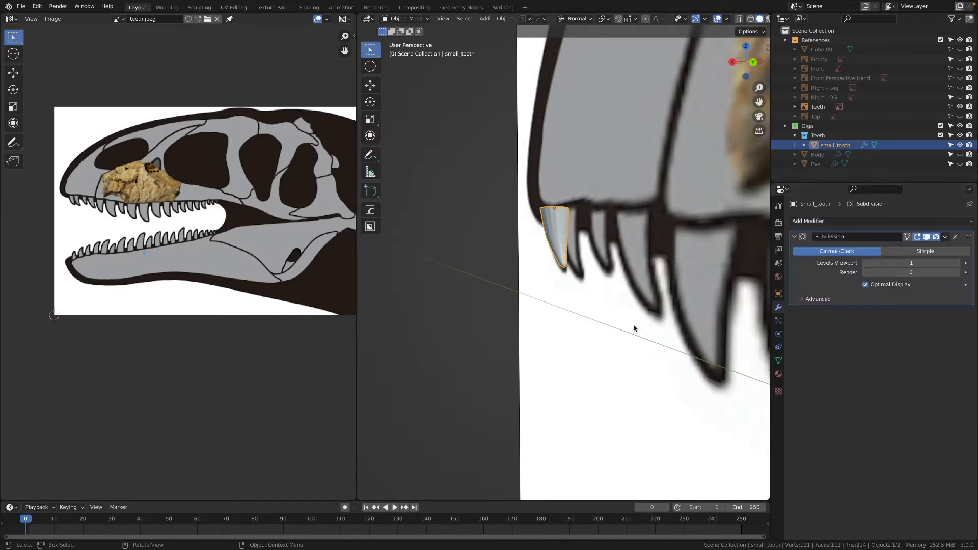
click(866, 272)
Step: Apply smooth shading to small_tooth
middle_drag(605, 279, 661, 286)
scroll(546, 234, up, 4)
right_click(548, 234)
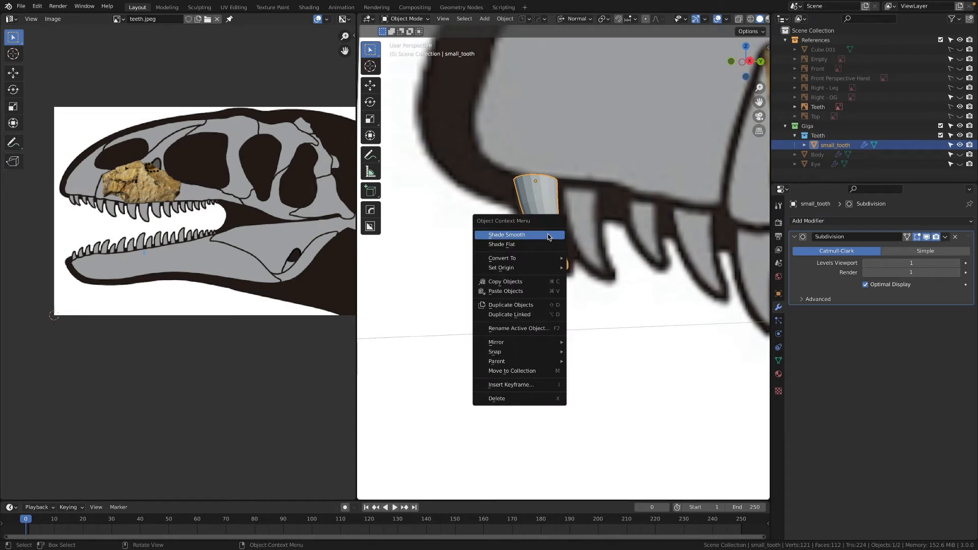
click(548, 234)
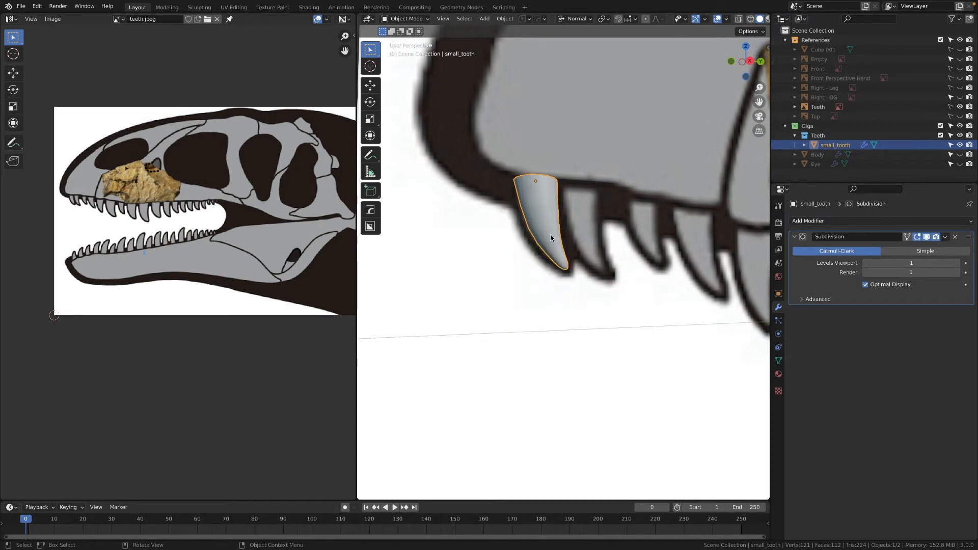
Step: Enter Edit Mode on small_tooth with edge selection and unlink teeth.jpeg from the UV editor
key(Tab)
middle_drag(654, 267, 584, 272)
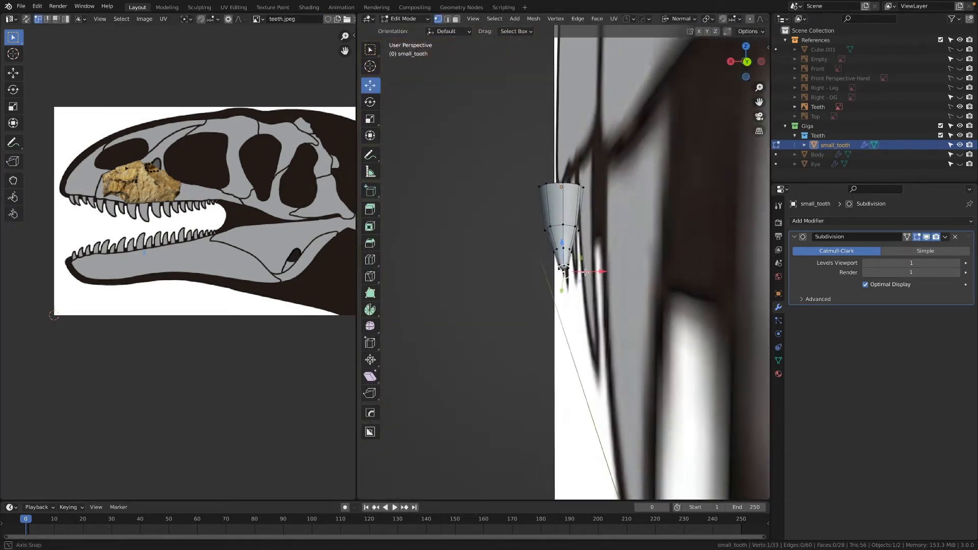
key(2)
scroll(257, 153, down, 3)
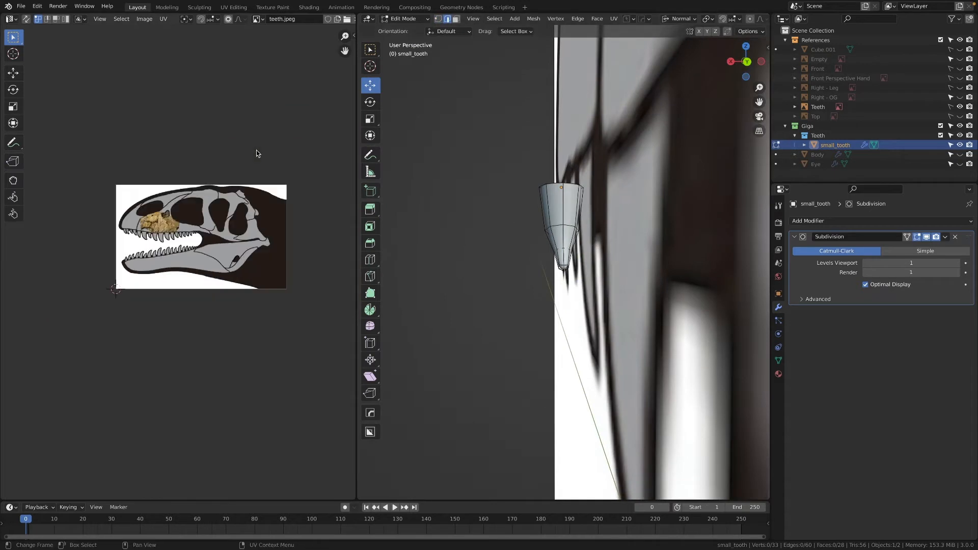
middle_drag(256, 153, 211, 151)
scroll(332, 21, down, 3)
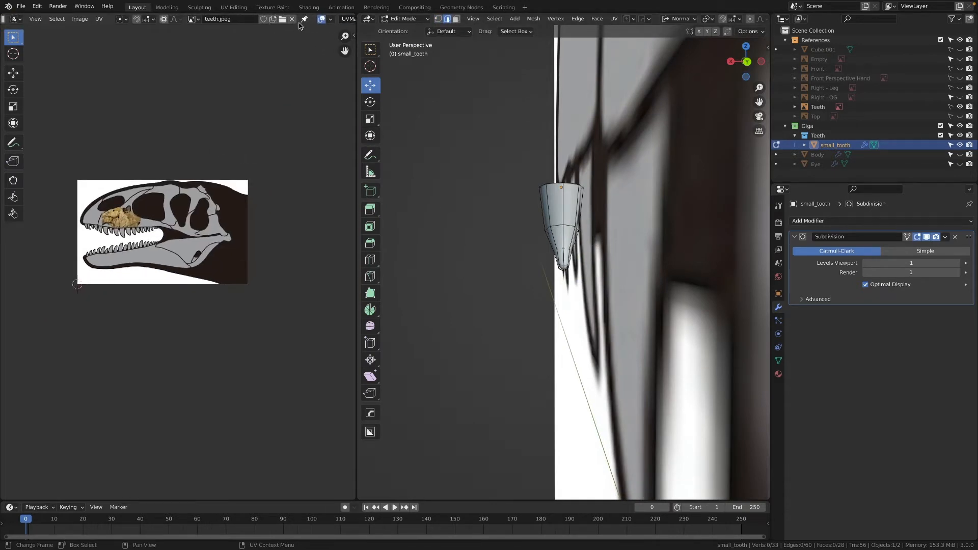
click(291, 19)
scroll(115, 262, up, 8)
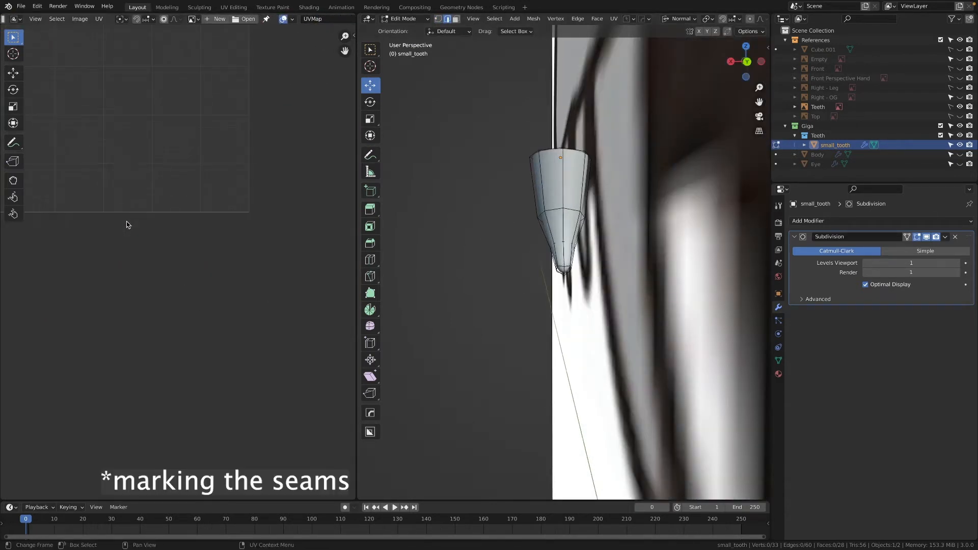
scroll(227, 264, down, 4)
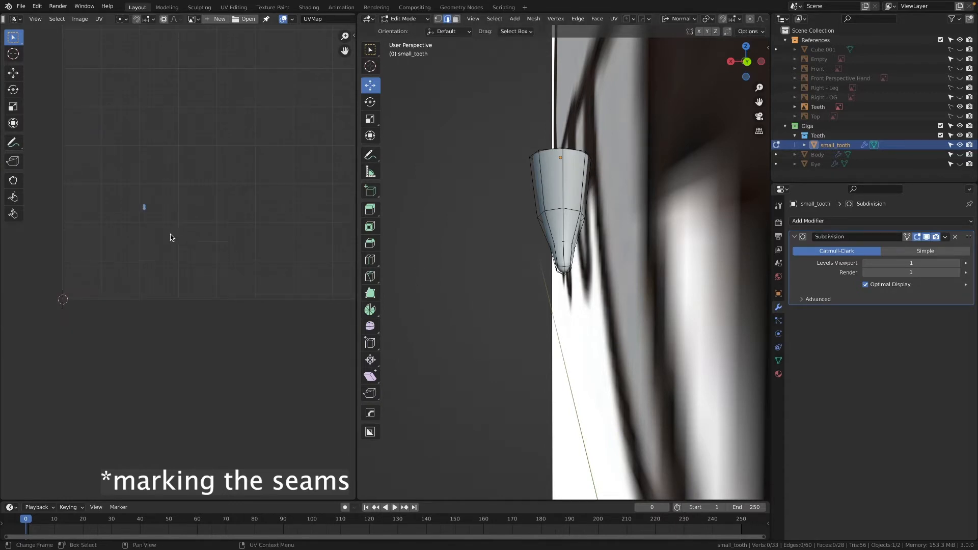
mouse_move(18, 141)
mouse_down()
mouse_move(44, 155)
mouse_move(54, 200)
mouse_up()
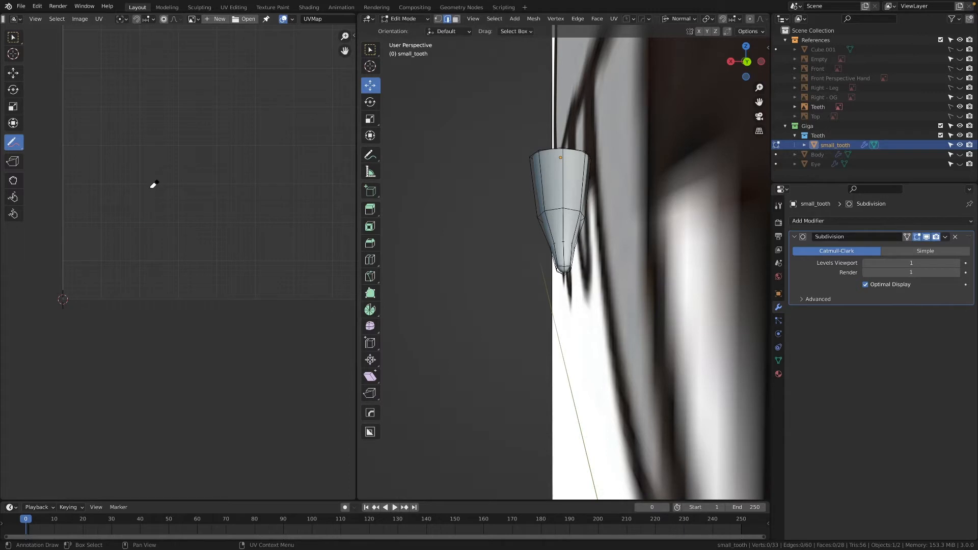
key(v)
click(14, 41)
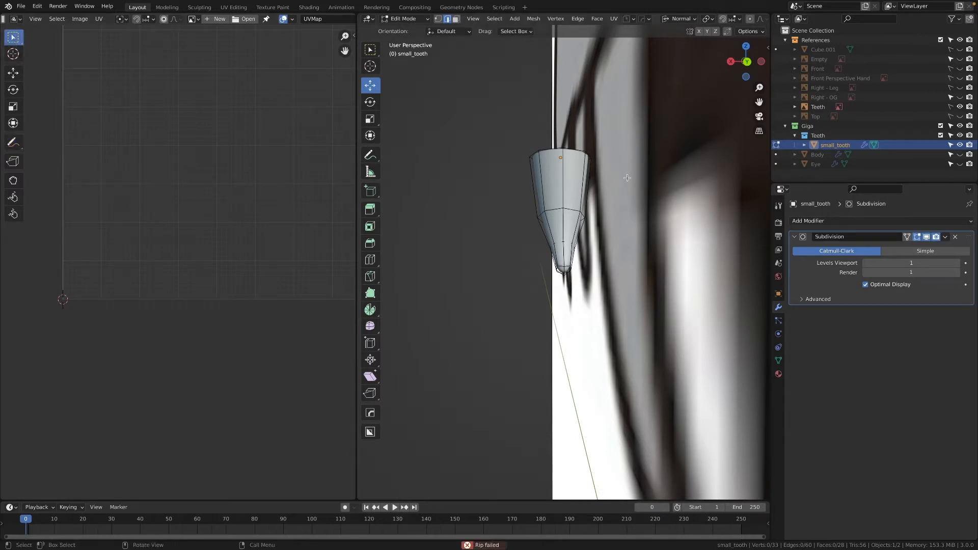
Step: Show small_tooth's transform values and apply its rotation and scale in Object Mode
key(n)
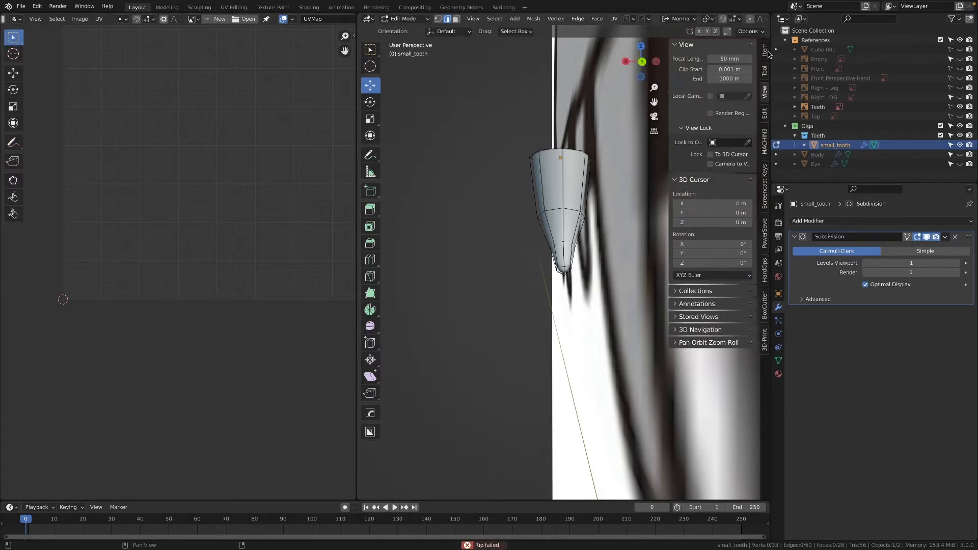
click(765, 51)
key(Tab)
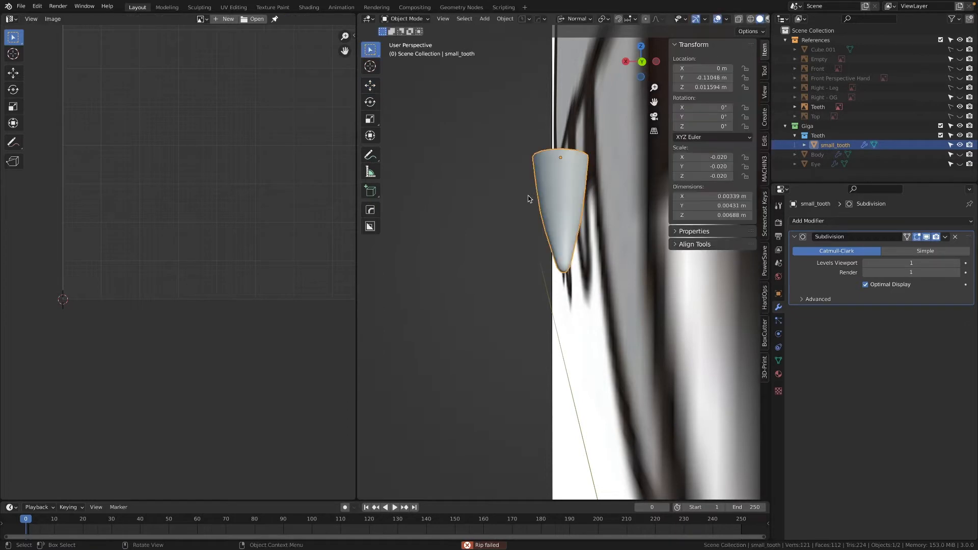
key(ctrl+a)
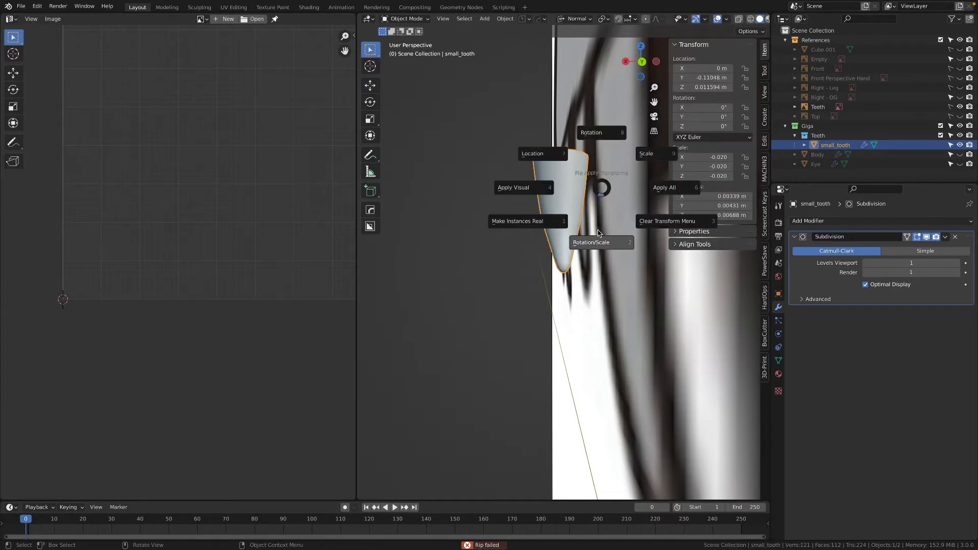
click(598, 248)
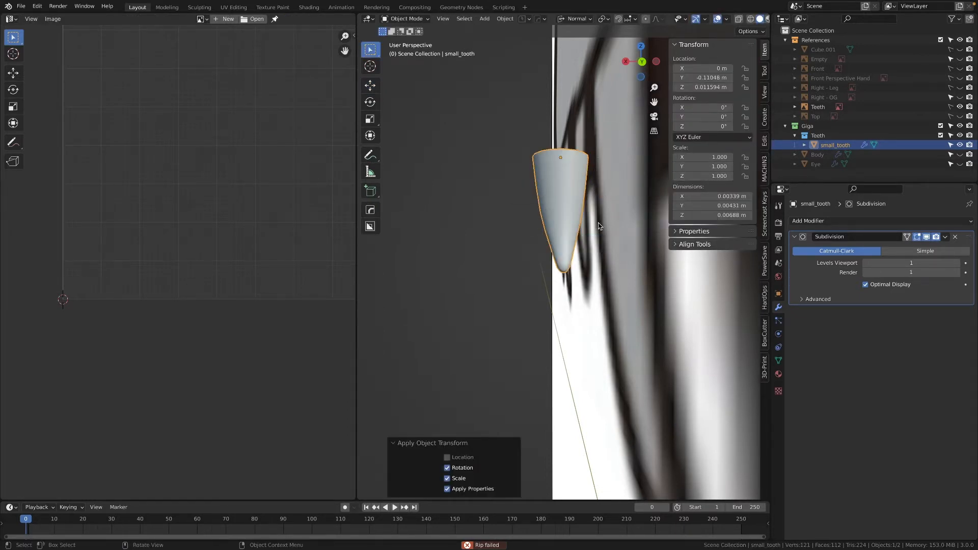
Step: In Edit Mode, select the line of edges running from the tooth's base to its tip and mark it as a seam
key(Tab)
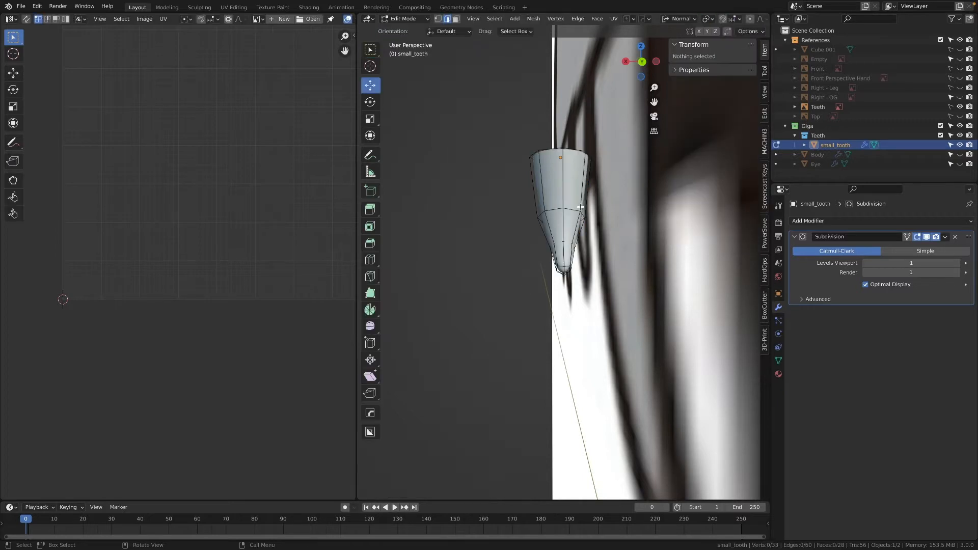
click(561, 177)
middle_drag(569, 257, 565, 210)
scroll(564, 265, up, 4)
ctrl+click(565, 265)
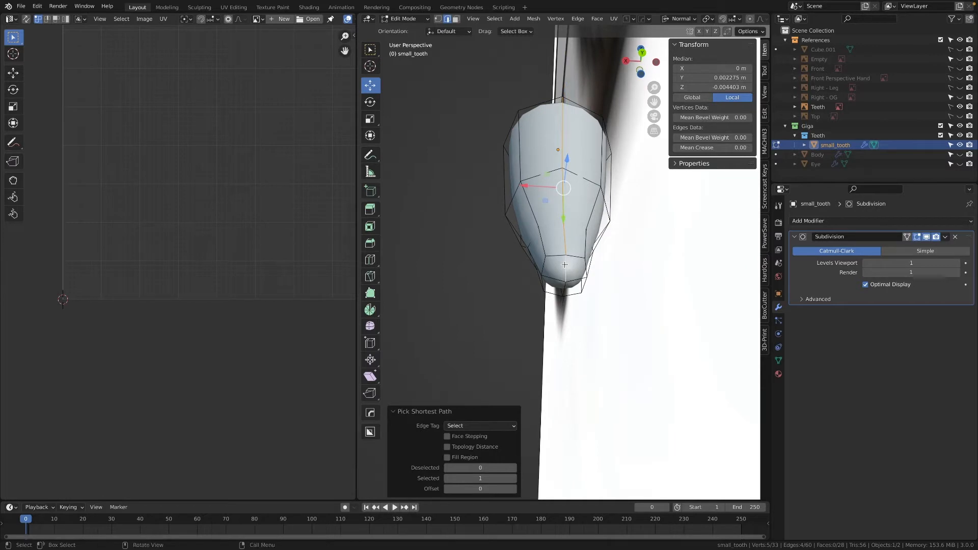
key(ctrl+e)
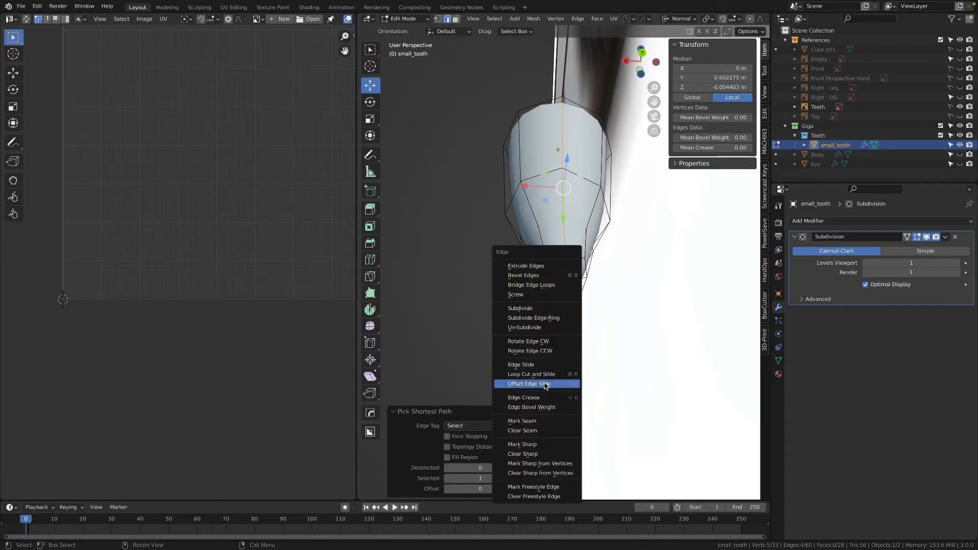
click(544, 421)
Step: Select the whole tooth mesh, unwrap it with the Angle Based method and inspect the UV island
mouse_move(537, 264)
middle_down()
mouse_move(629, 264)
mouse_move(575, 258)
mouse_move(574, 276)
middle_up()
key(a)
key(a)
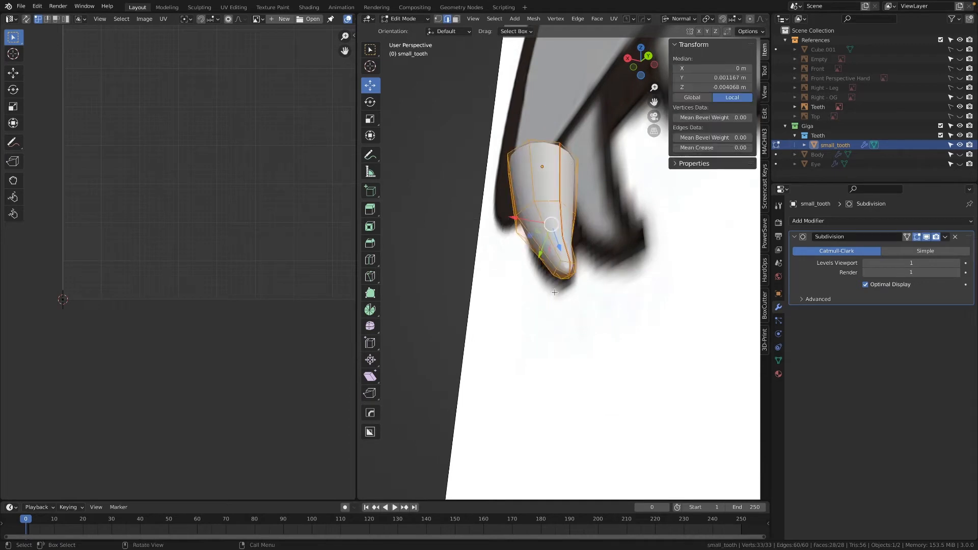
key(u)
key(Return)
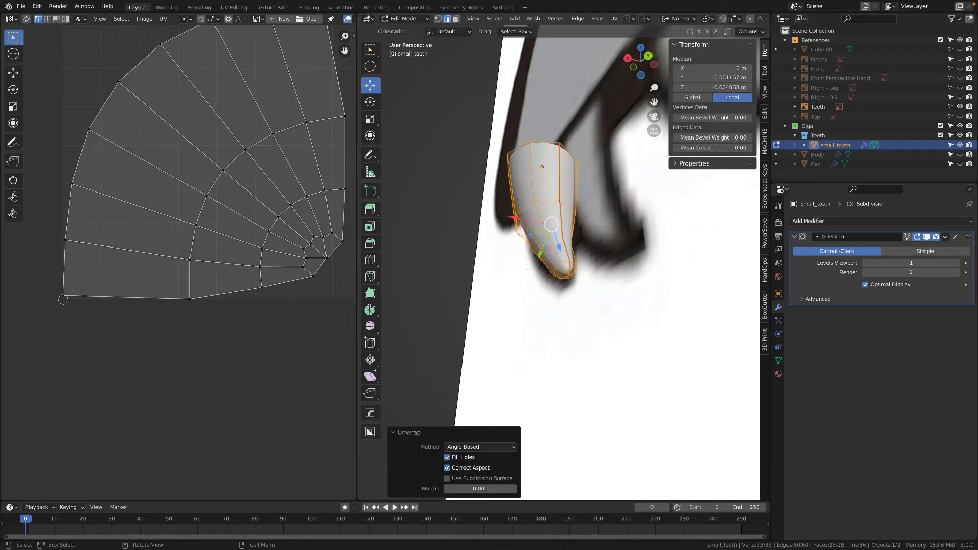
scroll(180, 224, down, 3)
middle_drag(214, 238, 197, 240)
scroll(194, 238, up, 3)
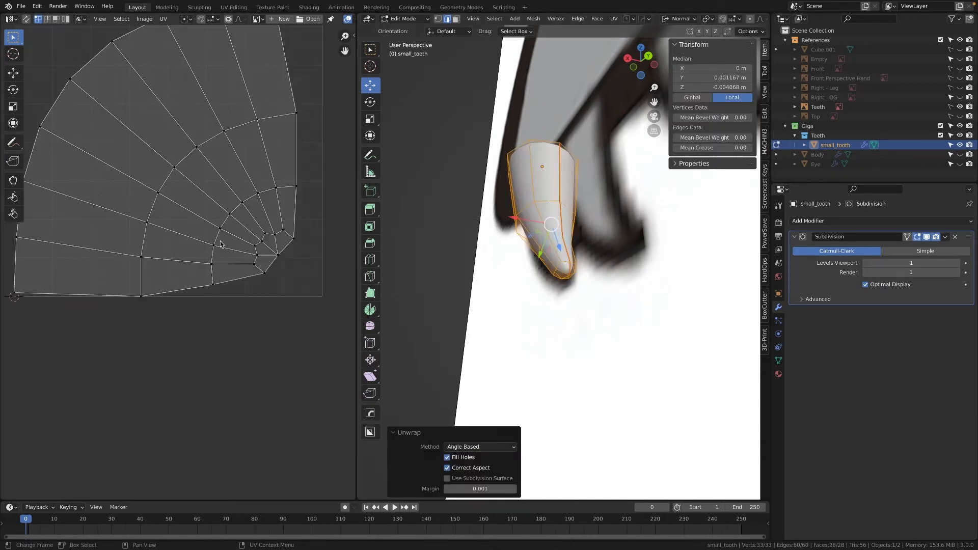
scroll(249, 236, down, 2)
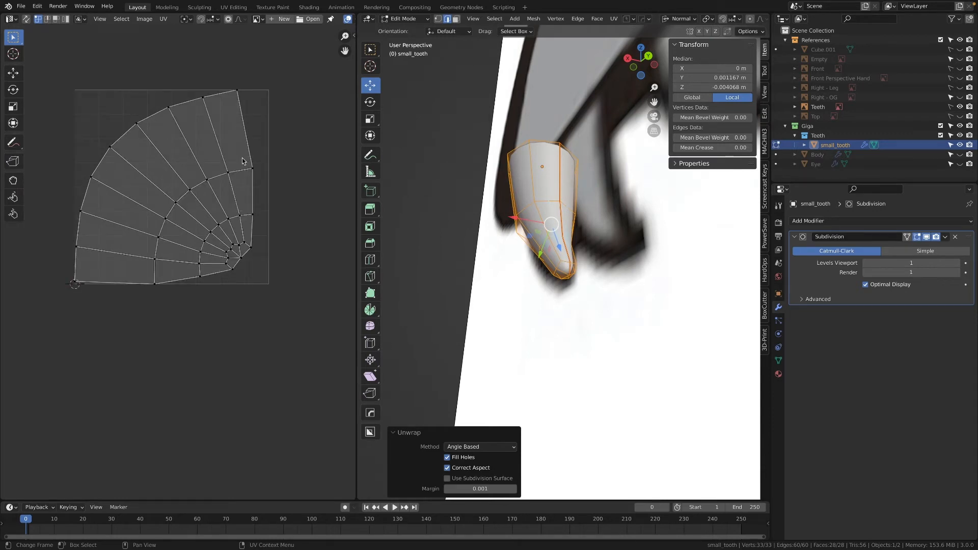
Step: Return to Object Mode, close the transform sidebar and hide small_tooth to expose the reference teeth in the right view
middle_drag(467, 235, 591, 286)
key(Tab)
scroll(585, 284, down, 3)
scroll(590, 279, down, 2)
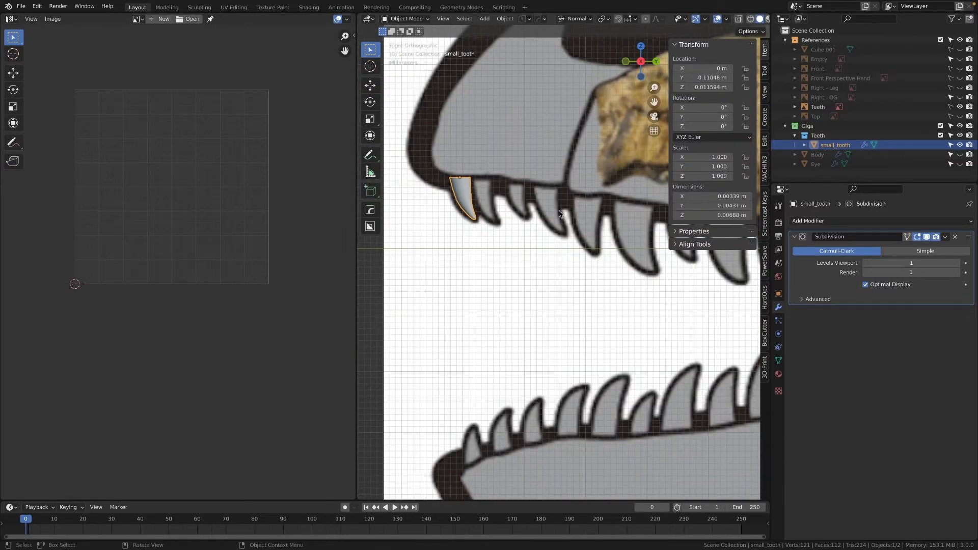
key(n)
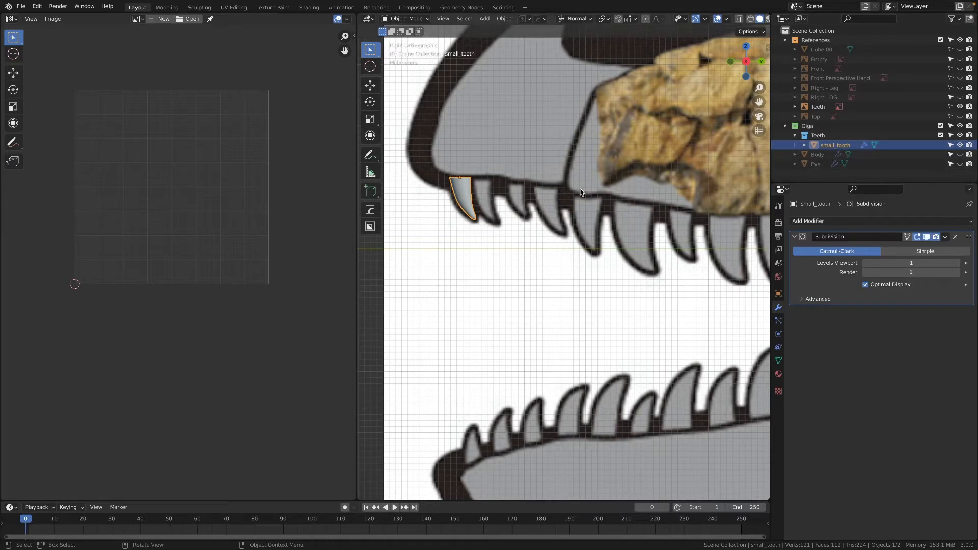
scroll(443, 216, up, 1)
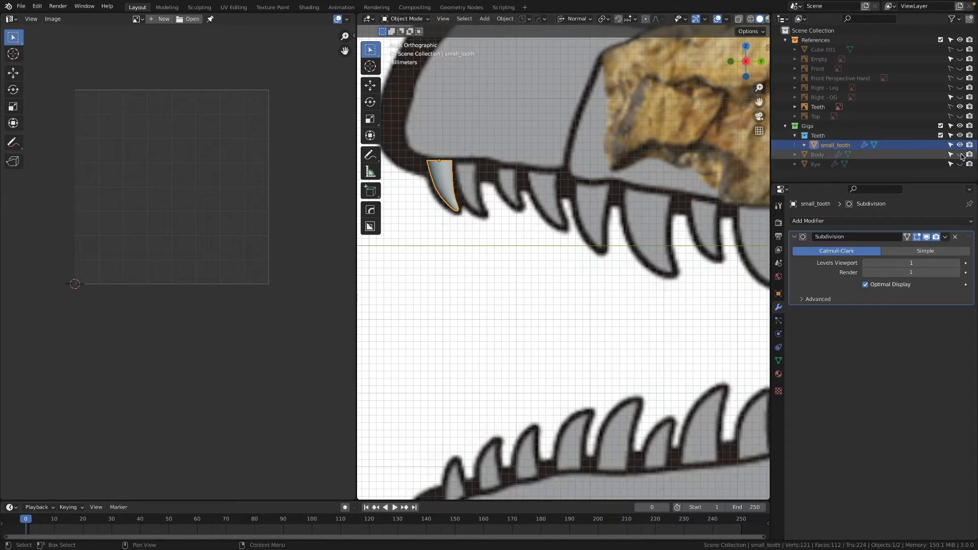
key(h)
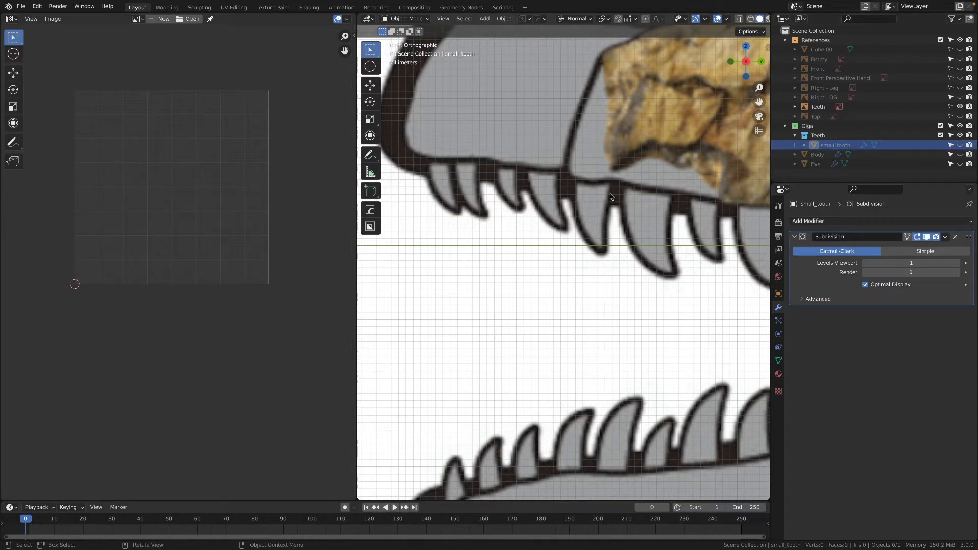
scroll(542, 255, down, 2)
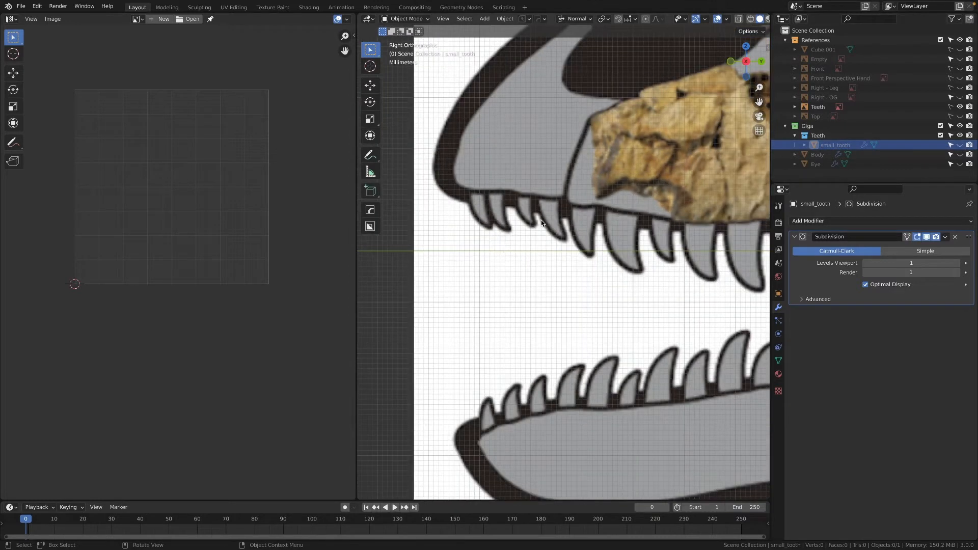
Step: Add an 8-vertex mesh circle with a 1 m radius and no fill at the world origin
key(shift+a)
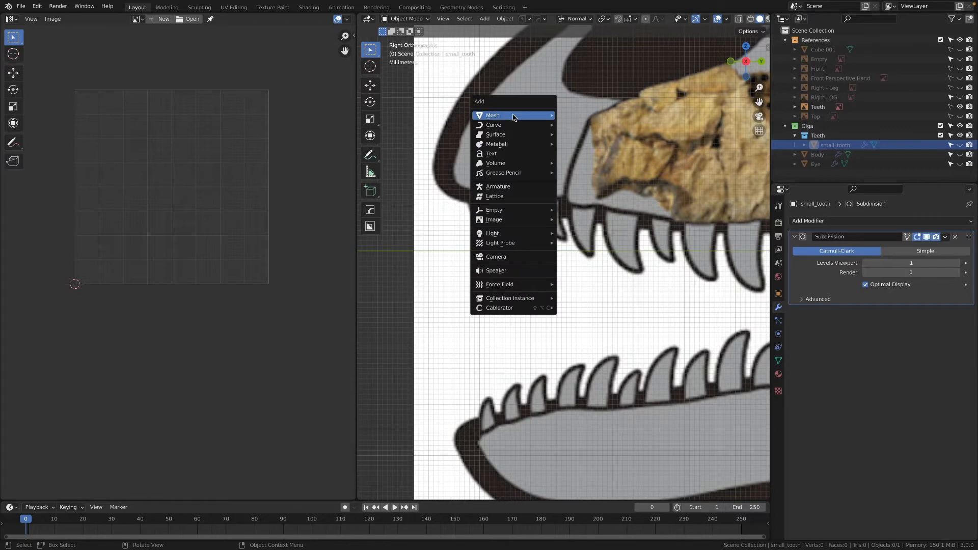
mouse_move(513, 116)
click(576, 134)
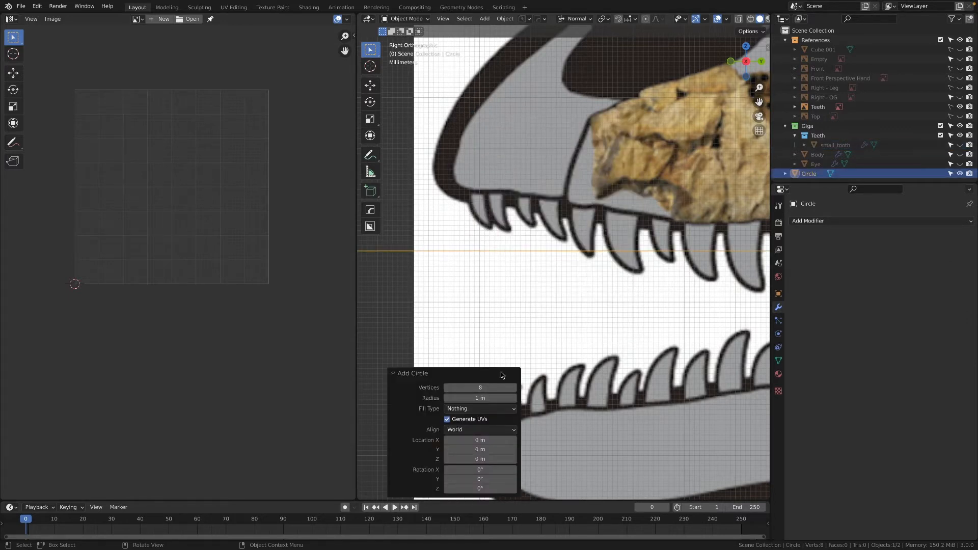
scroll(580, 297, up, 1)
scroll(581, 296, down, 2)
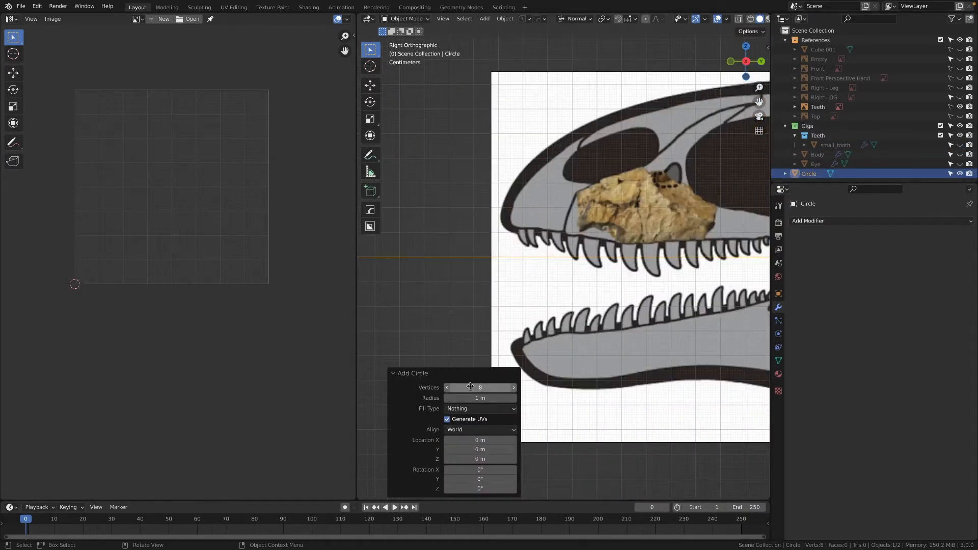
Step: Enter Edit Mode on the circle and scale it down until it is small against the skull reference in the right view
scroll(702, 280, down, 4)
middle_drag(703, 280, 653, 304)
scroll(652, 301, down, 4)
key(Tab)
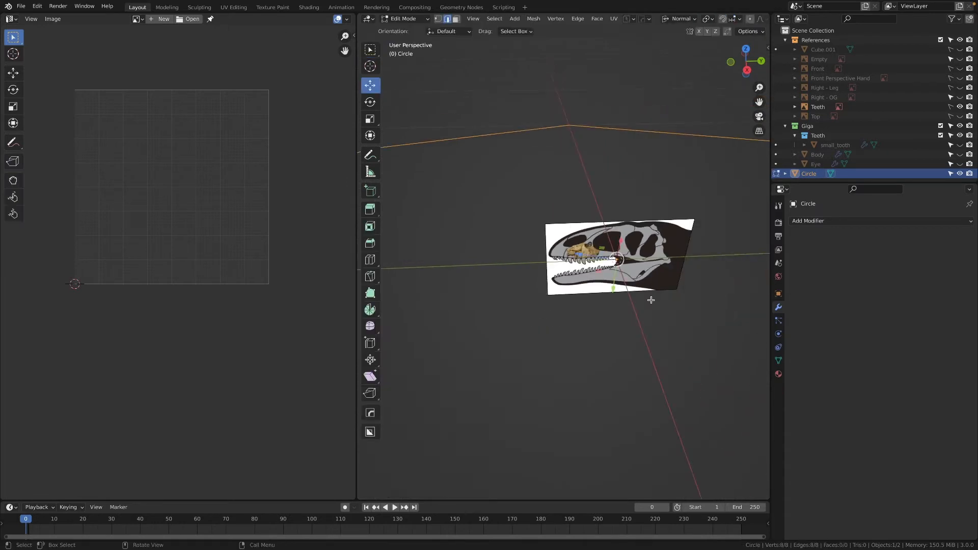
scroll(650, 300, down, 4)
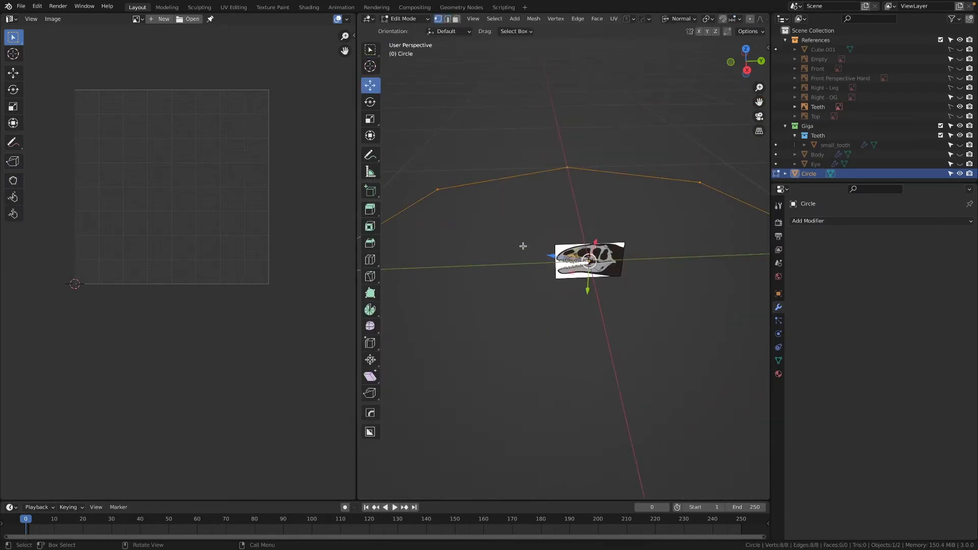
middle_drag(521, 244, 574, 289)
key(grave)
click(618, 292)
scroll(619, 292, up, 10)
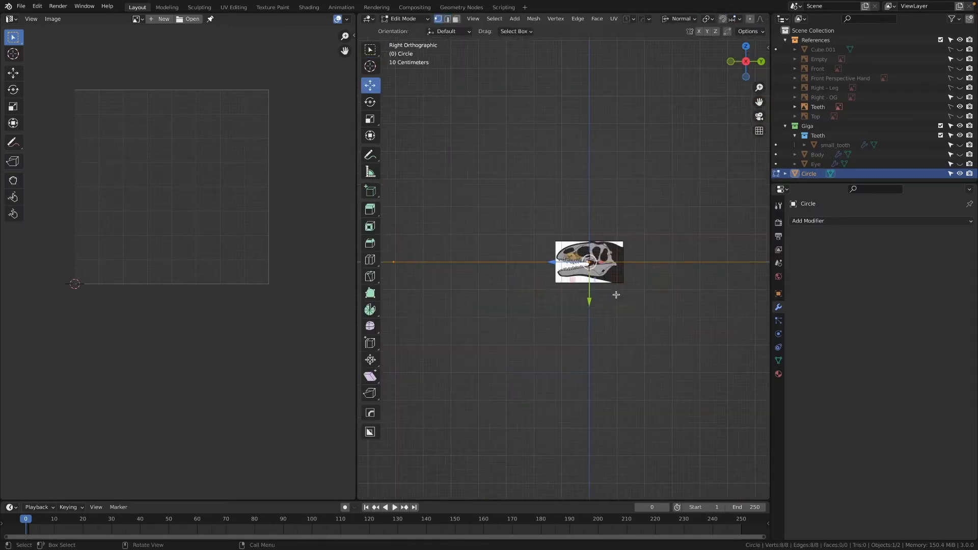
key(s)
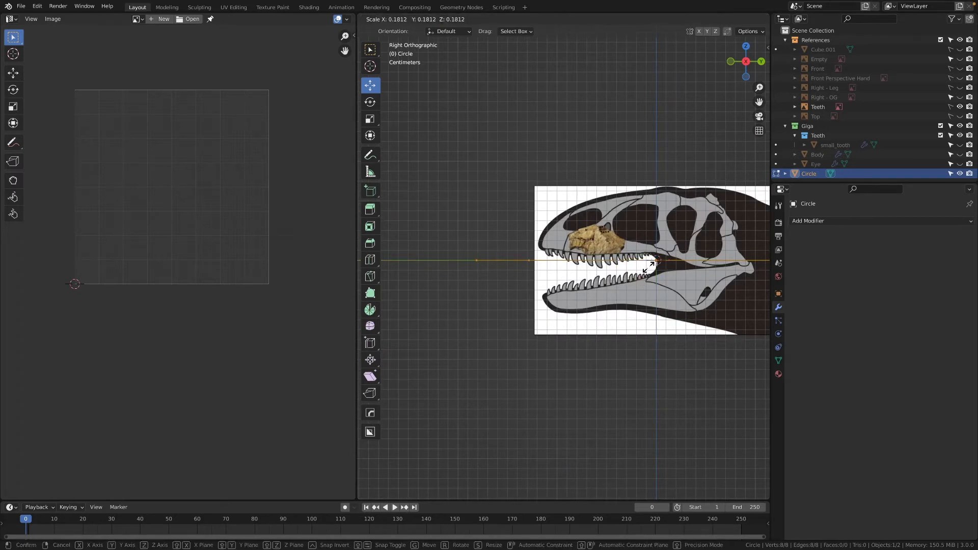
click(656, 262)
scroll(656, 262, up, 4)
key(s)
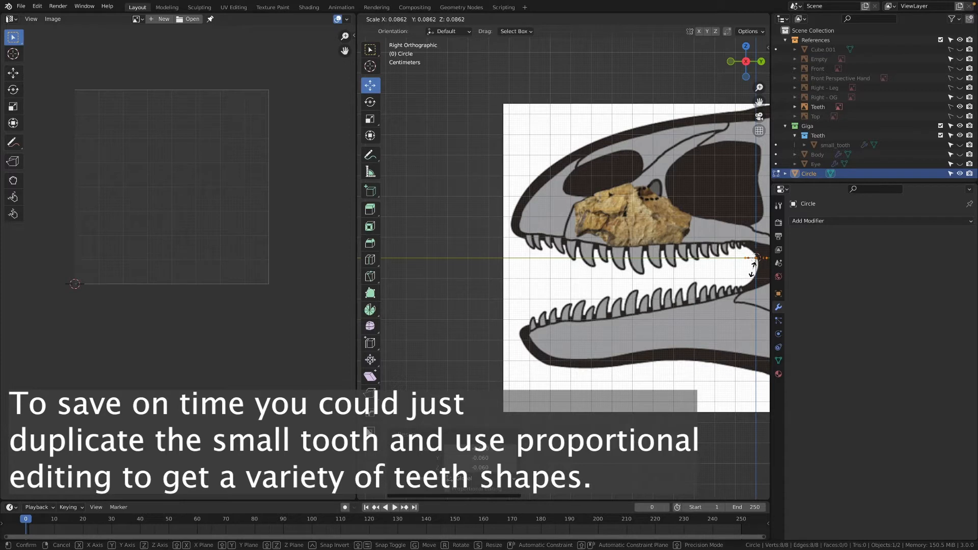
click(754, 262)
Step: Move the circle about -0.042 m in Y and 0.0065 m in Z to an upper-jaw tooth's base and shrink it to the tooth's width
key(g)
click(666, 260)
scroll(683, 287, up, 5)
shift+middle_drag(684, 287, 539, 268)
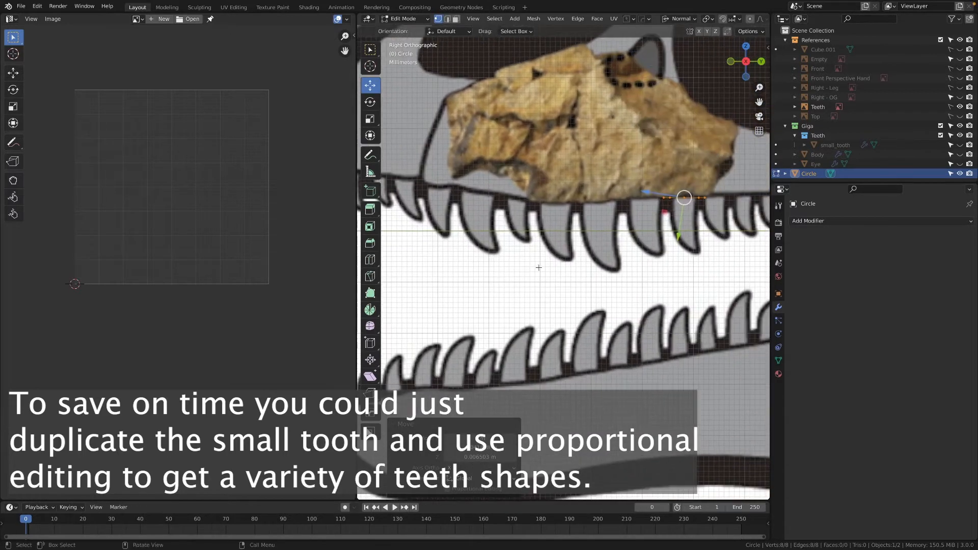
key(s)
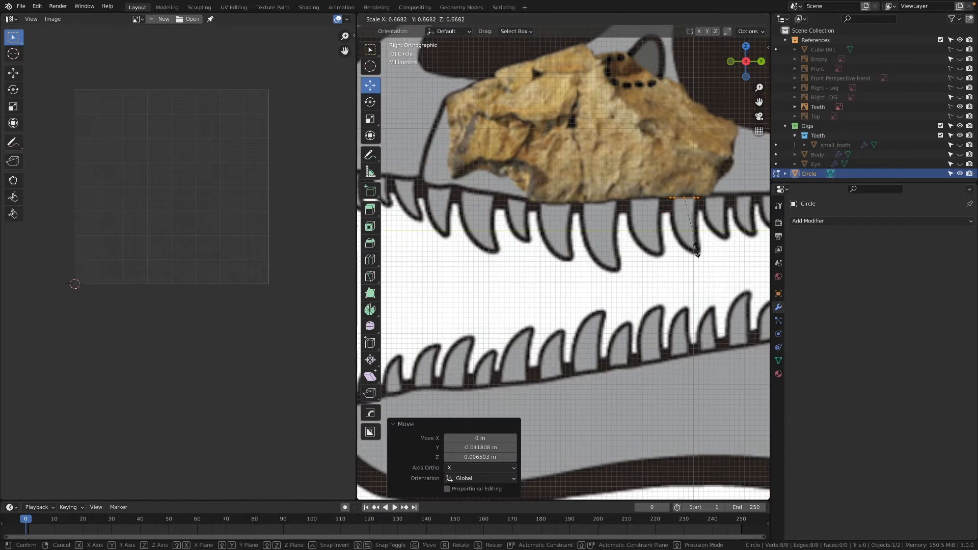
click(696, 250)
Step: Rename the circle object med_tooth and place it in the Teeth collection
double_click(811, 173)
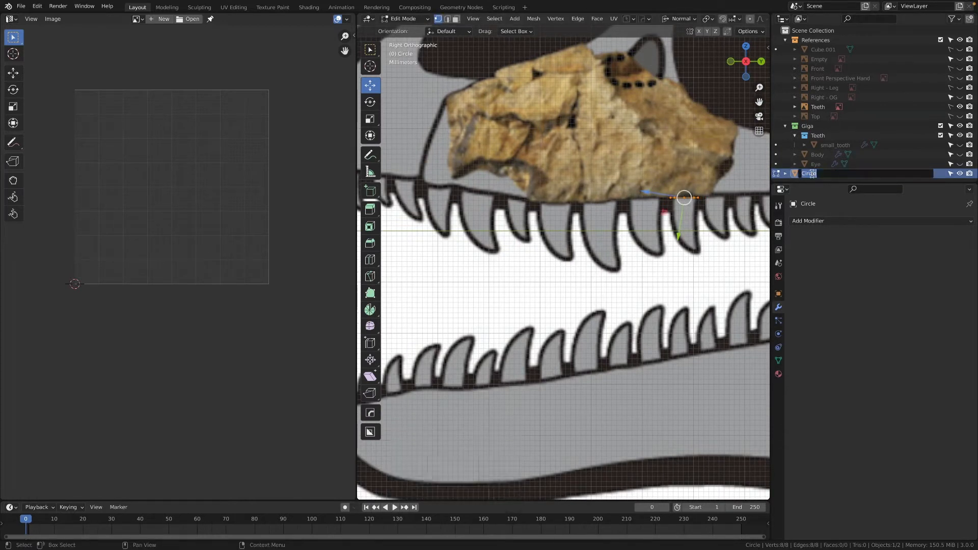
text(me)
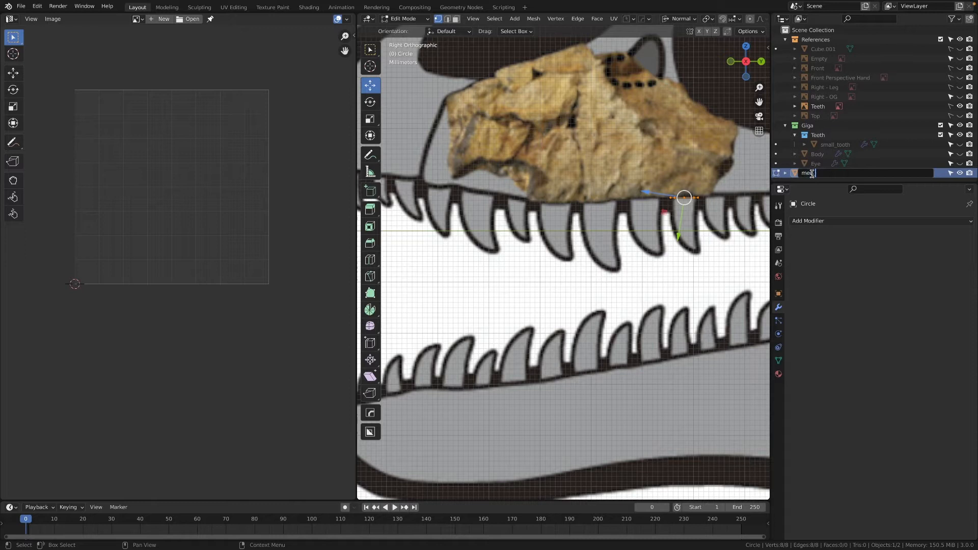
text(d_tooth)
key(Return)
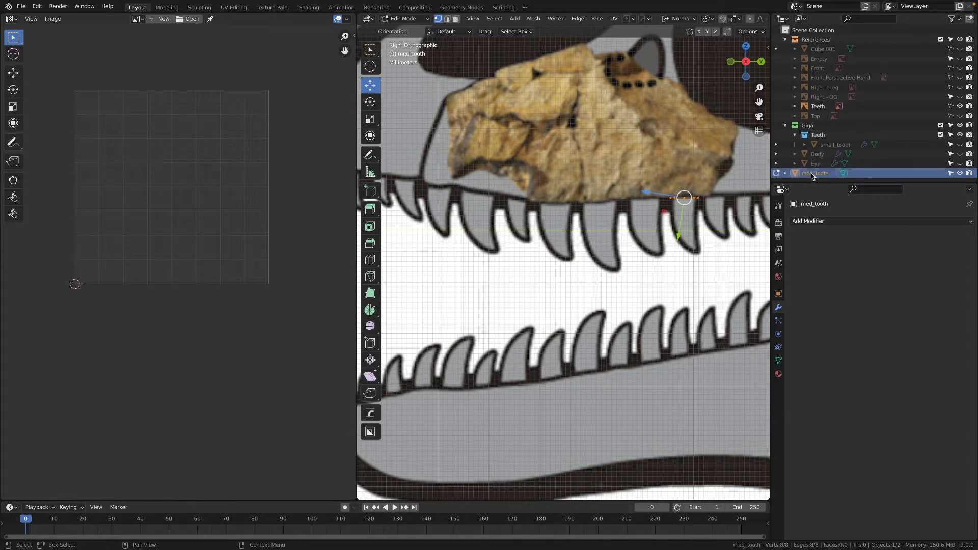
drag(813, 174, 817, 135)
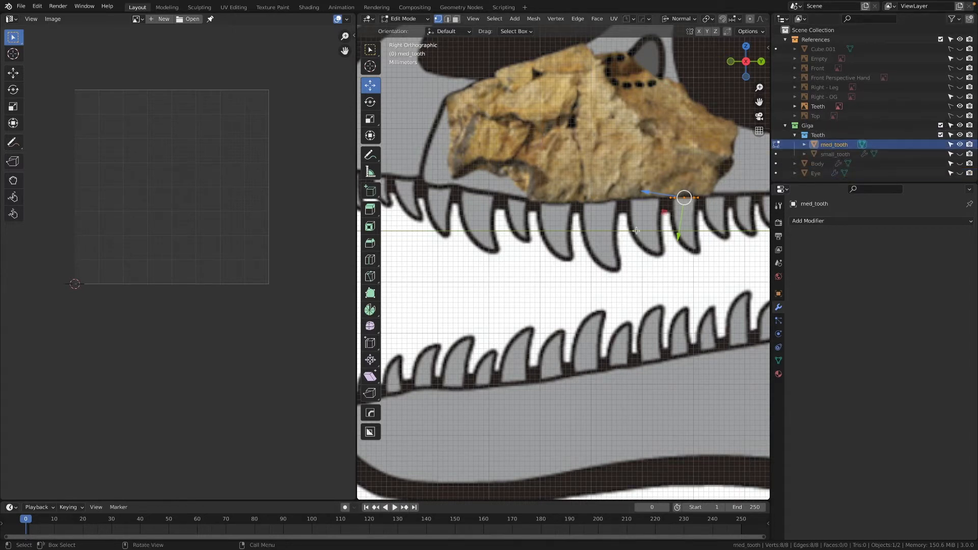
Step: Nudge the circle 0.00028 m in Y and 0.000093 m in Z, and scale it by 0.952 to fit the reference tooth's base
key(g)
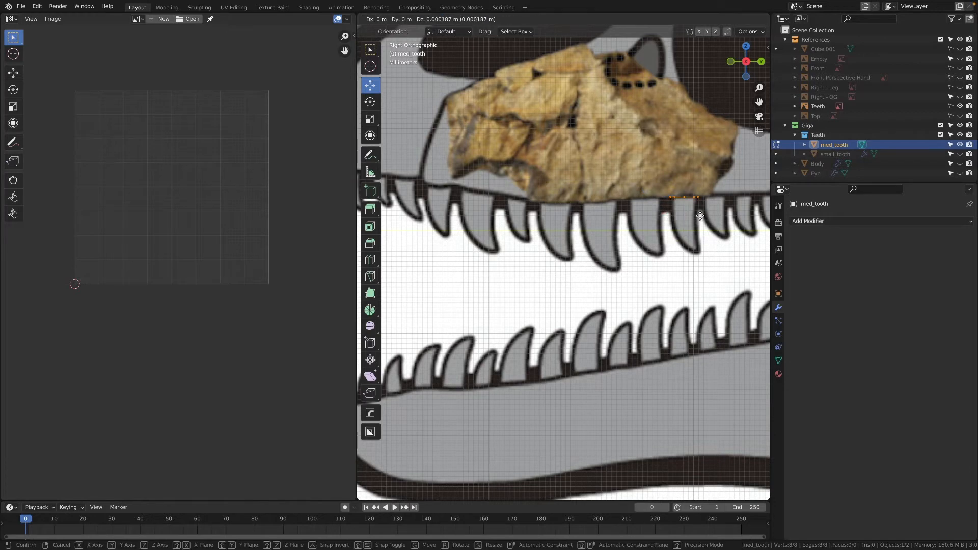
click(701, 216)
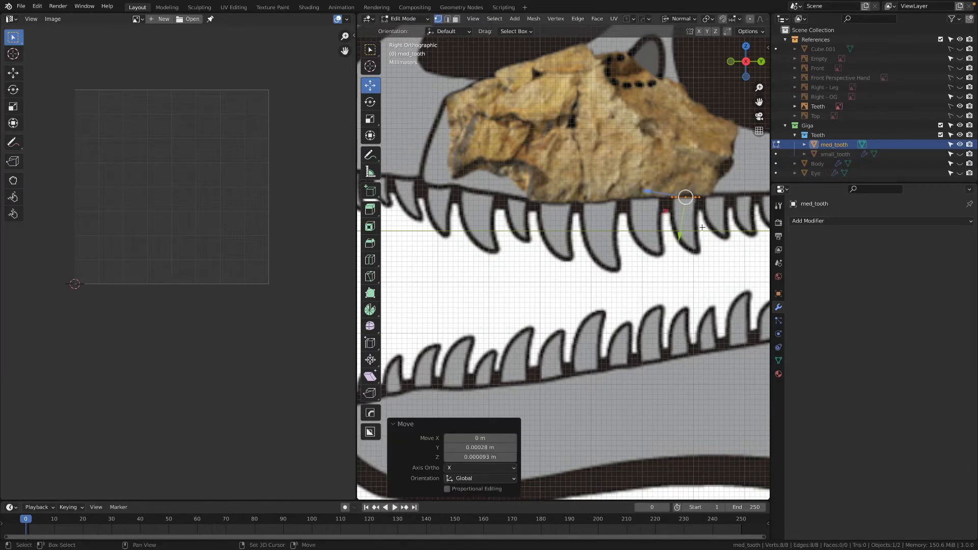
shift+middle_drag(701, 217, 583, 199)
scroll(666, 213, up, 1)
key(s)
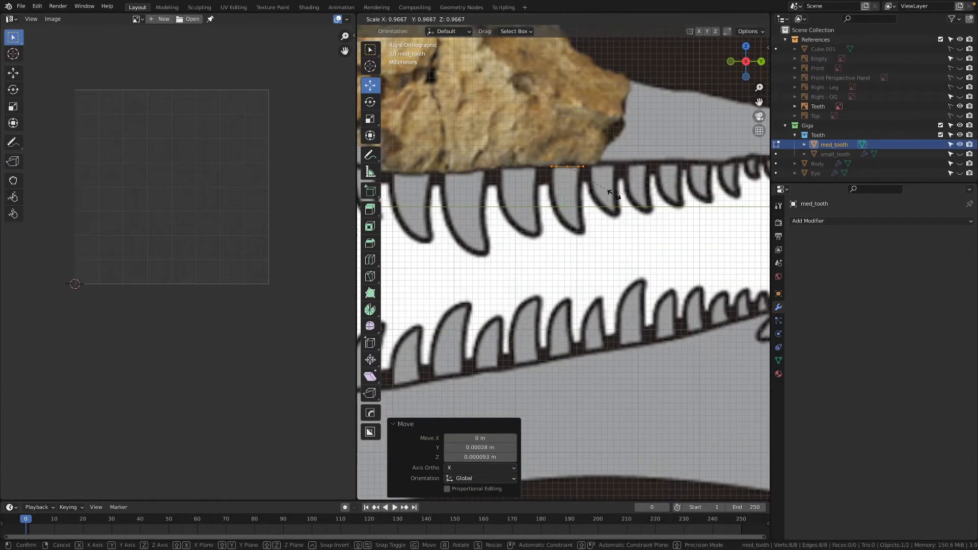
click(607, 192)
Step: Extrude the base ring down to mid-tooth, scale the new ring by 0.760, fatten it by 0.000327 m and tilt it along the tooth's curve
key(g)
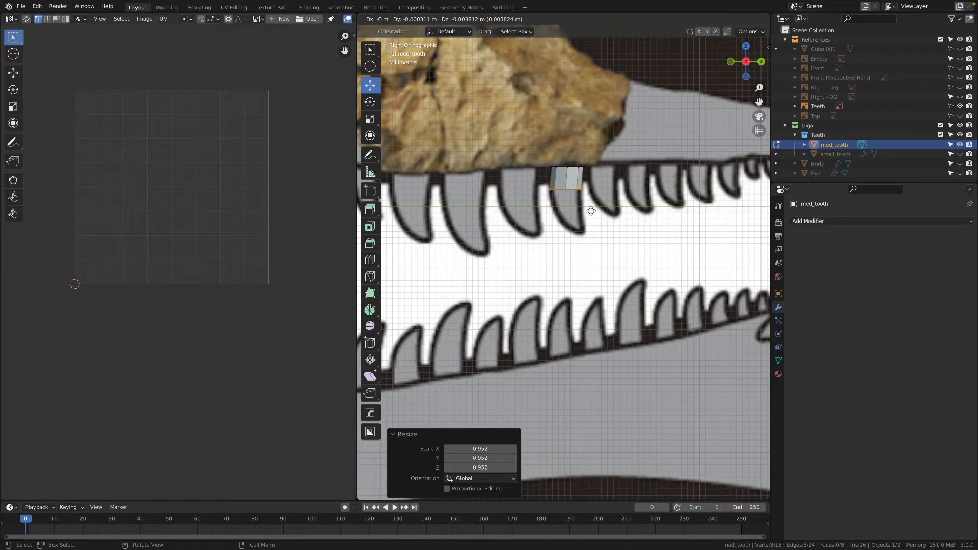
click(592, 216)
key(s)
click(634, 219)
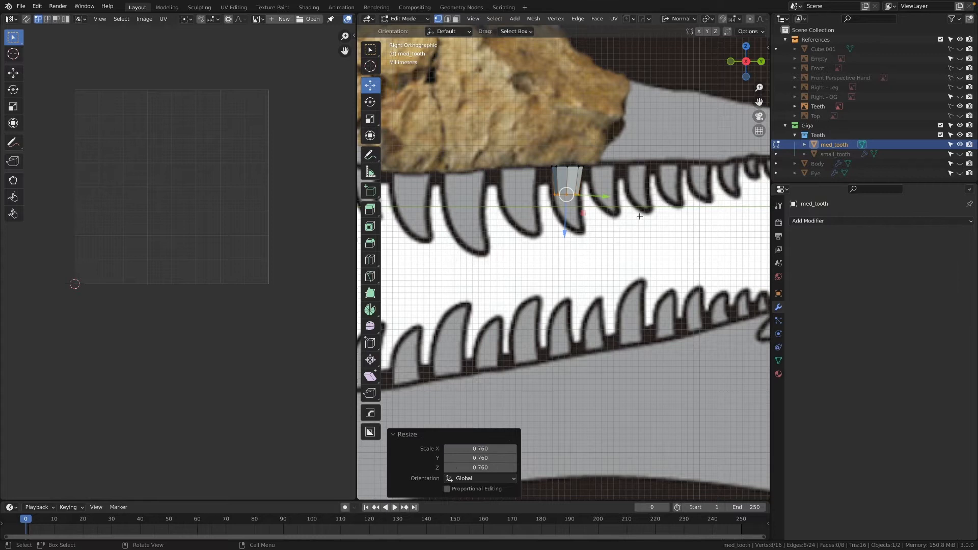
key(alt+s)
click(641, 216)
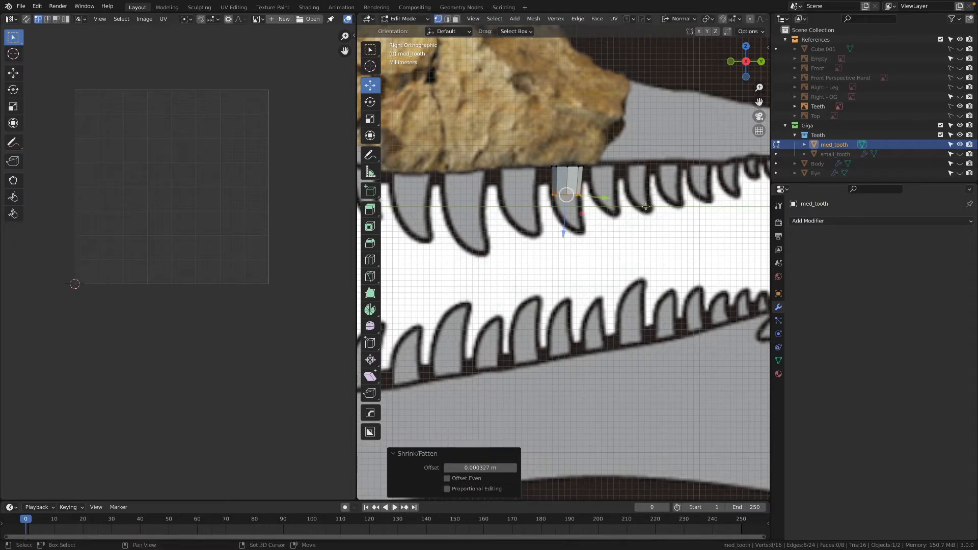
key(r)
click(637, 210)
Step: Extrude a further ring 0.000856 m in Y and -0.003889 m in Z, narrow it and rotate it -22.7° to follow the reference curve
key(e)
click(591, 235)
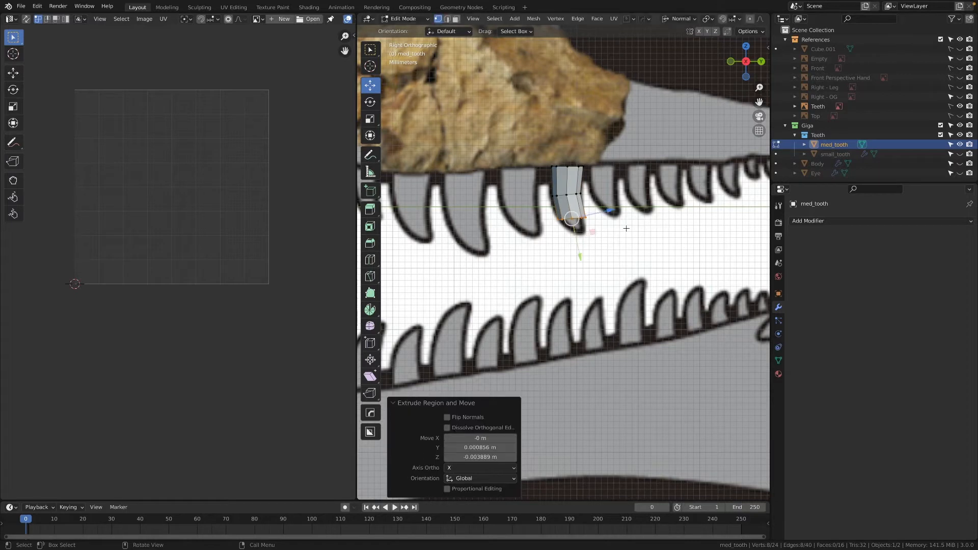
key(s)
click(616, 216)
key(r)
click(612, 194)
Step: Extrude the tooth's tip 0.001245 m in Y and -0.001867 m in Z, and scale the end ring by 0.384
key(e)
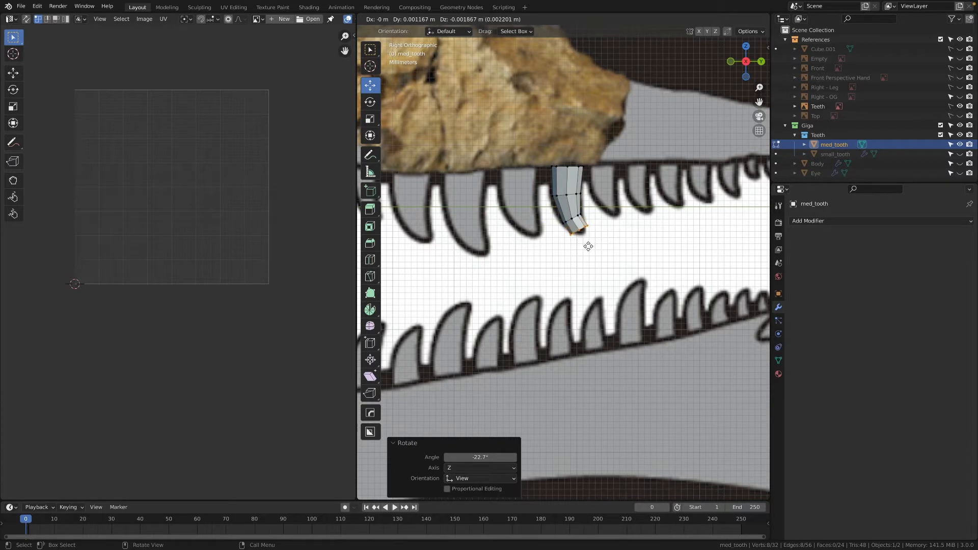
click(592, 247)
key(s)
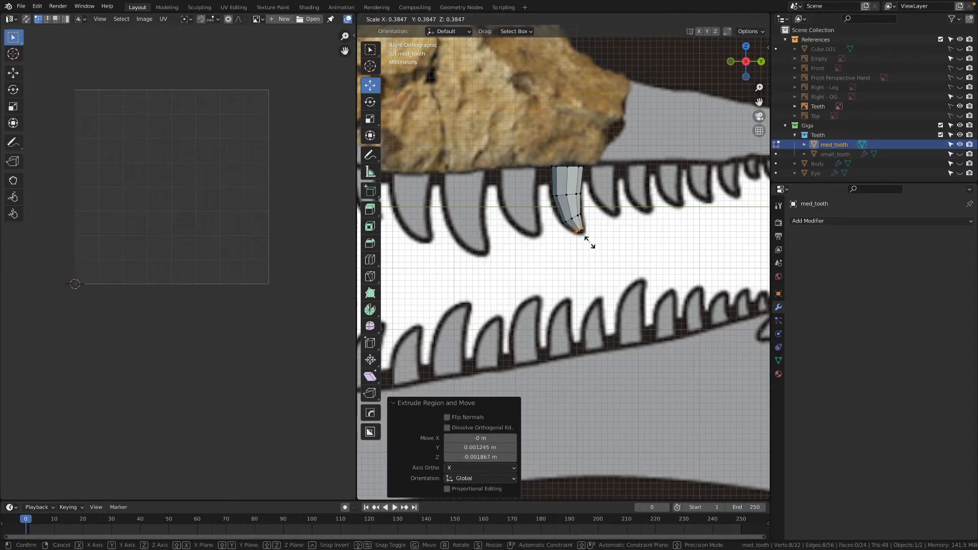
click(589, 241)
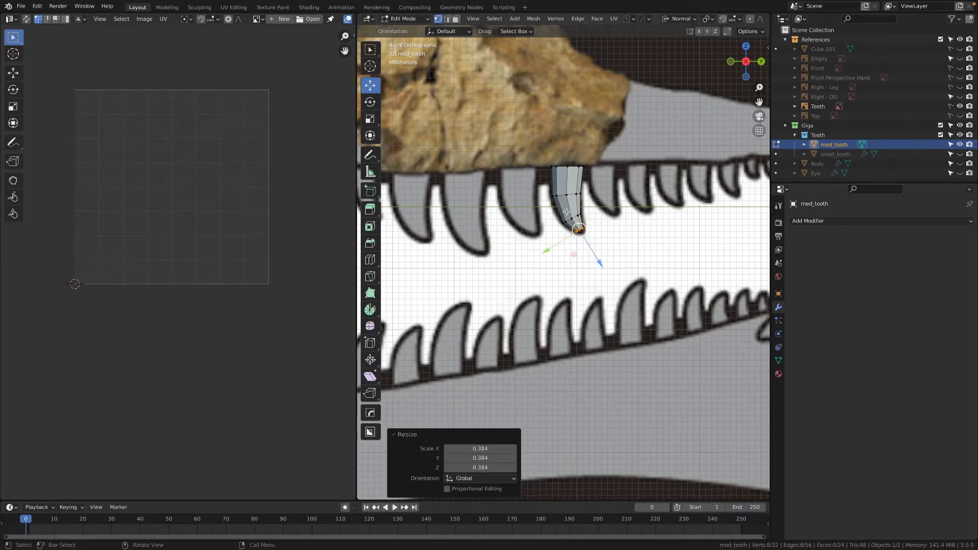
Step: Add one centred loop cut in the section below the mid-tooth ring and fatten it by 0.000171 m
key(ctrl+r)
click(566, 212)
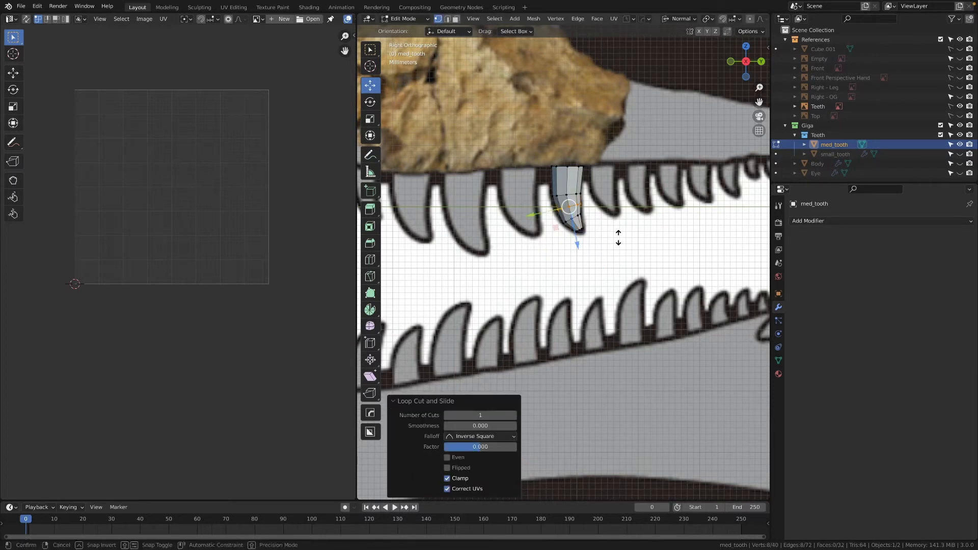
key(alt+s)
click(610, 232)
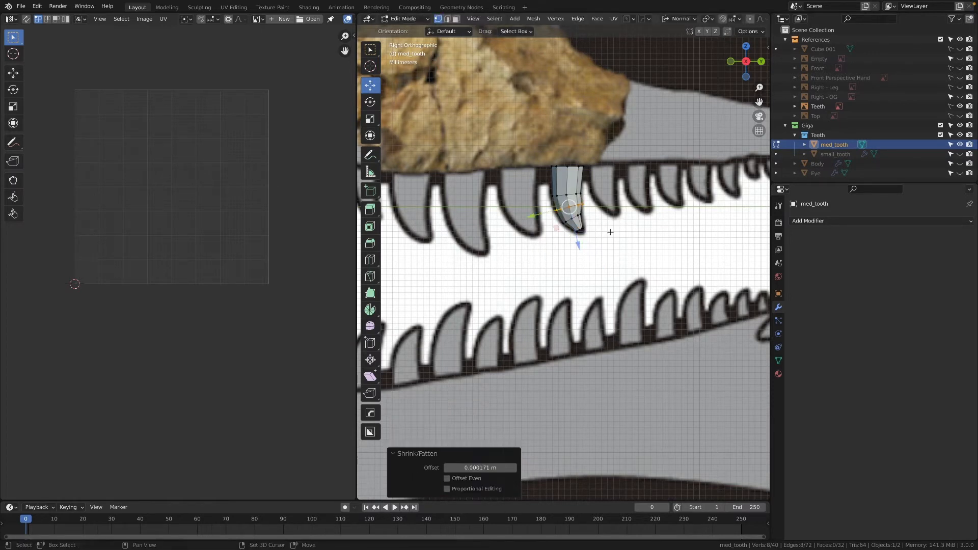
Step: Fatten the mid-tooth ring by 0.000062 m and the ring above the tip by about 0.0001 m to match the reference outline
alt+click(559, 195)
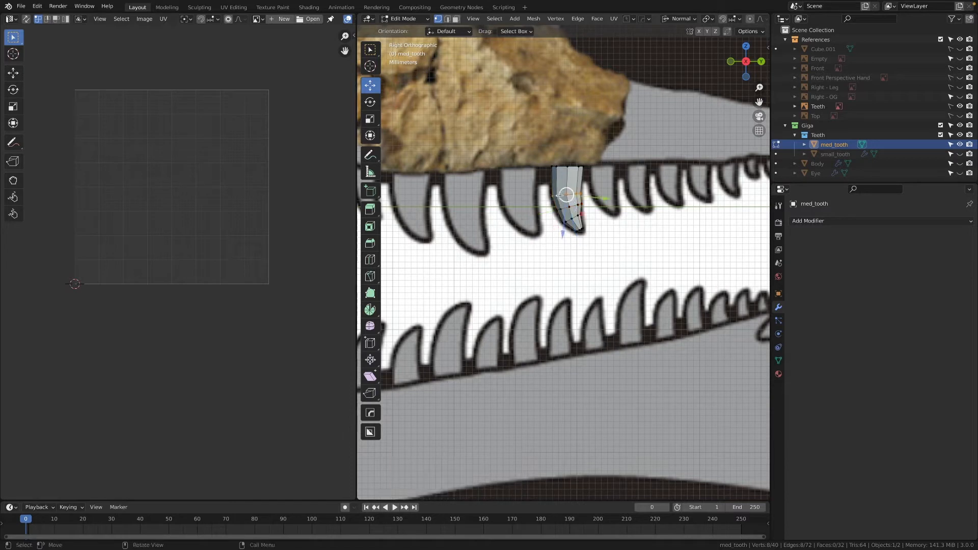
key(alt+s)
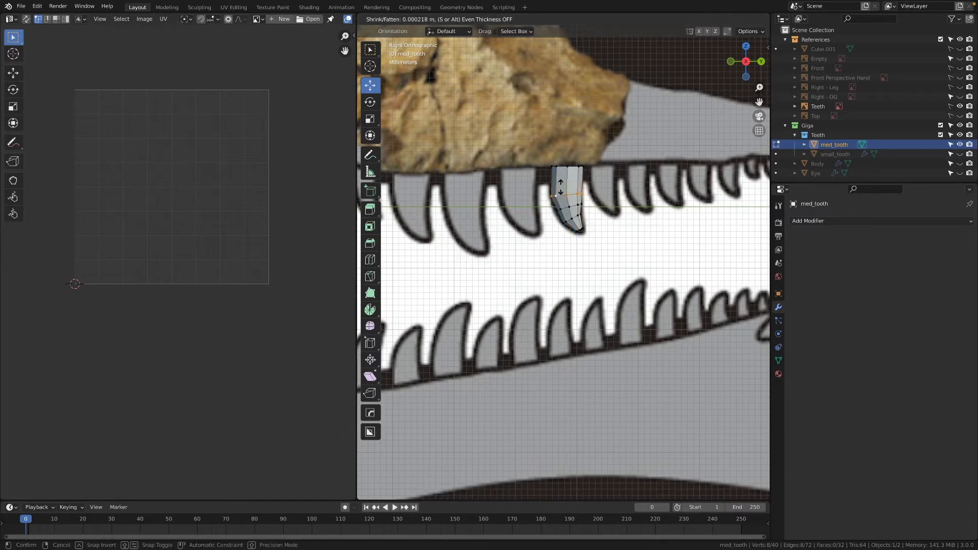
click(560, 194)
scroll(563, 194, up, 3)
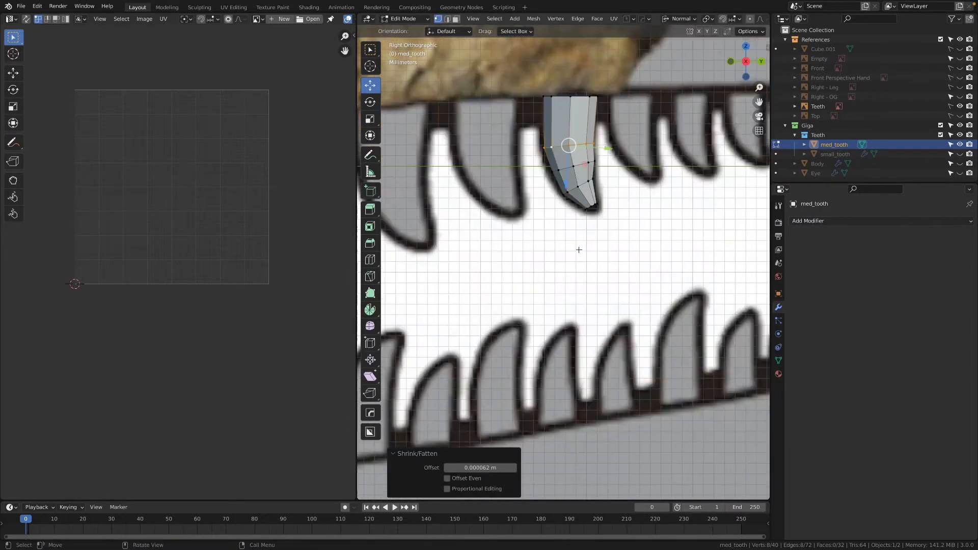
key(alt+s)
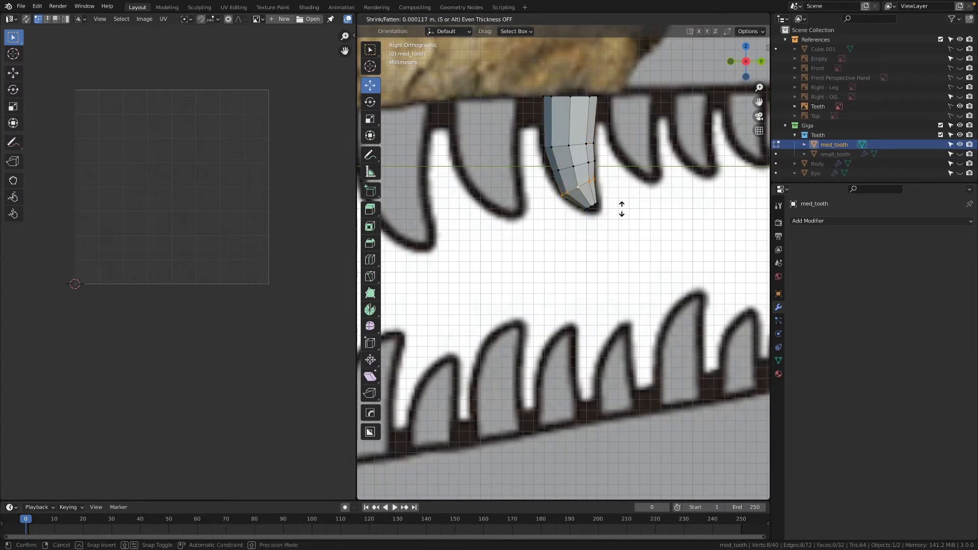
click(620, 207)
Step: Enable proportional editing and pull the loop's vertex on the convex front edge outward along its normal Z by about 0.0003 m
click(601, 179)
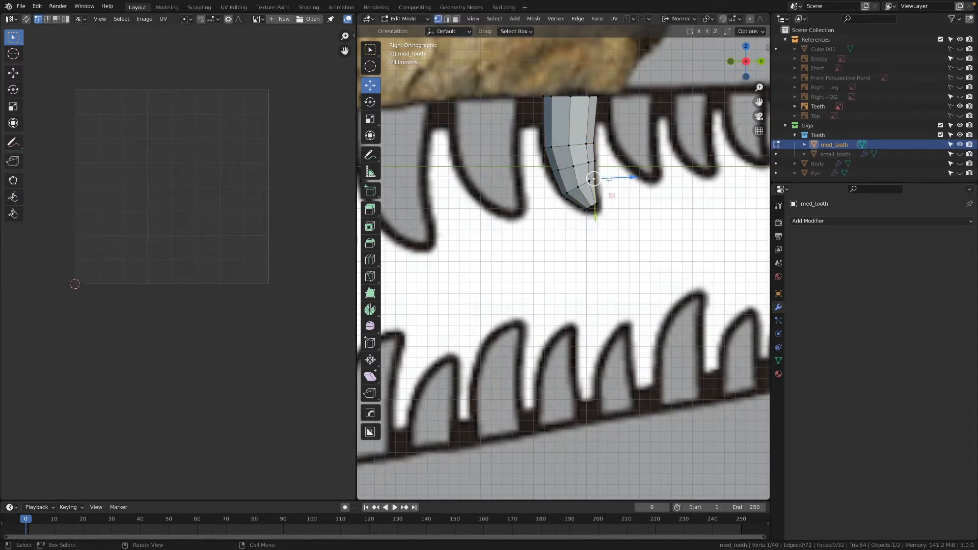
click(750, 19)
click(554, 168)
key(g)
key(x)
scroll(594, 191, up, 5)
scroll(594, 190, up, 16)
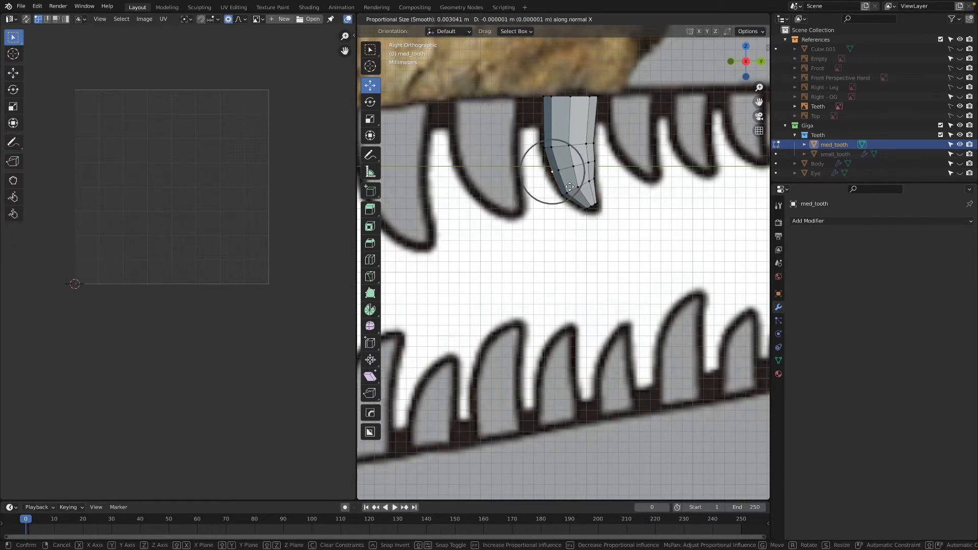
click(573, 179)
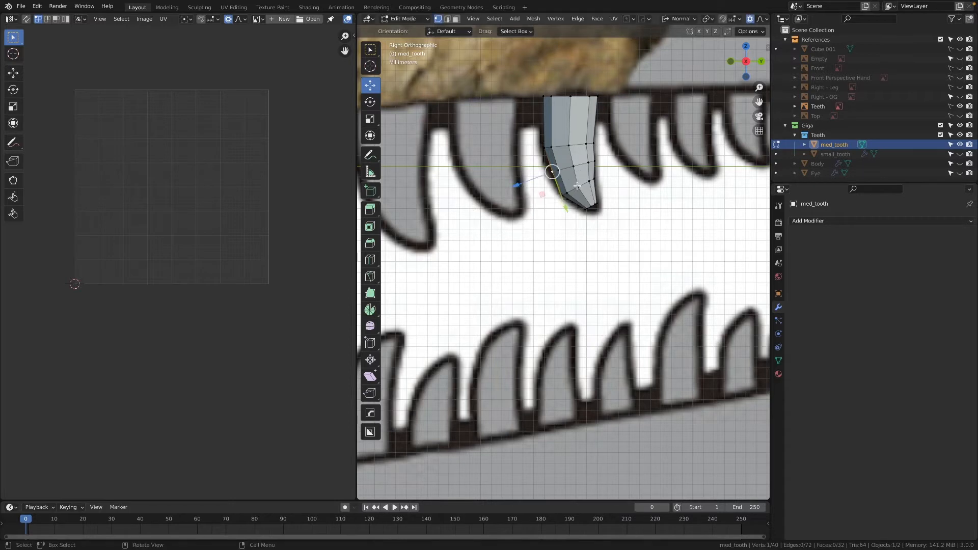
key(g)
key(z)
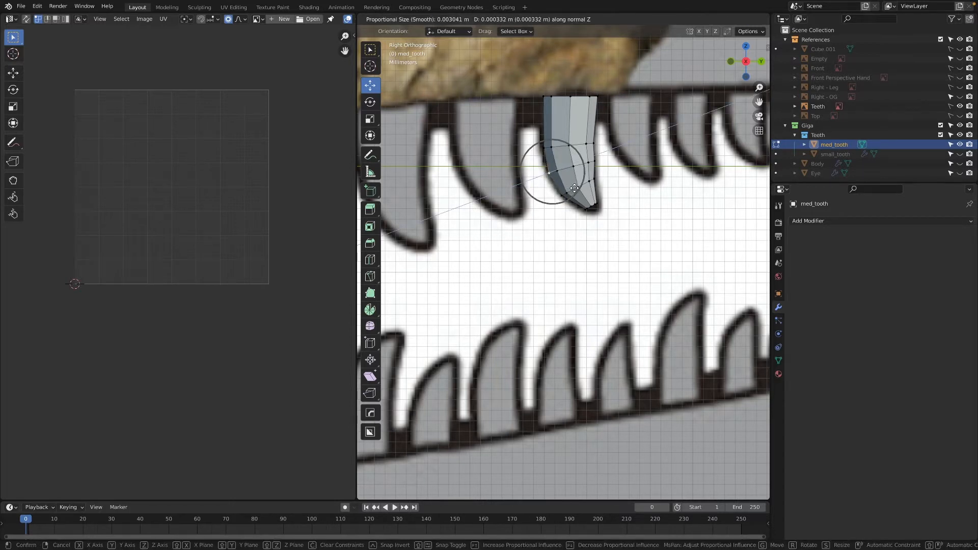
click(581, 186)
Step: Move the lower rear-edge vertex 0.000135 m along its normal Z with a proportional size of about 0.002
key(g)
key(x)
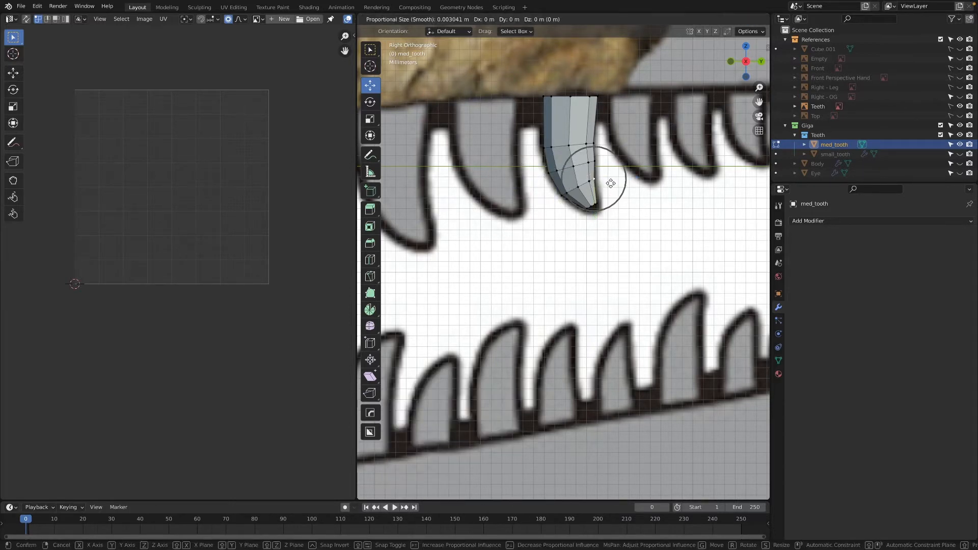
key(z)
scroll(611, 183, up, 6)
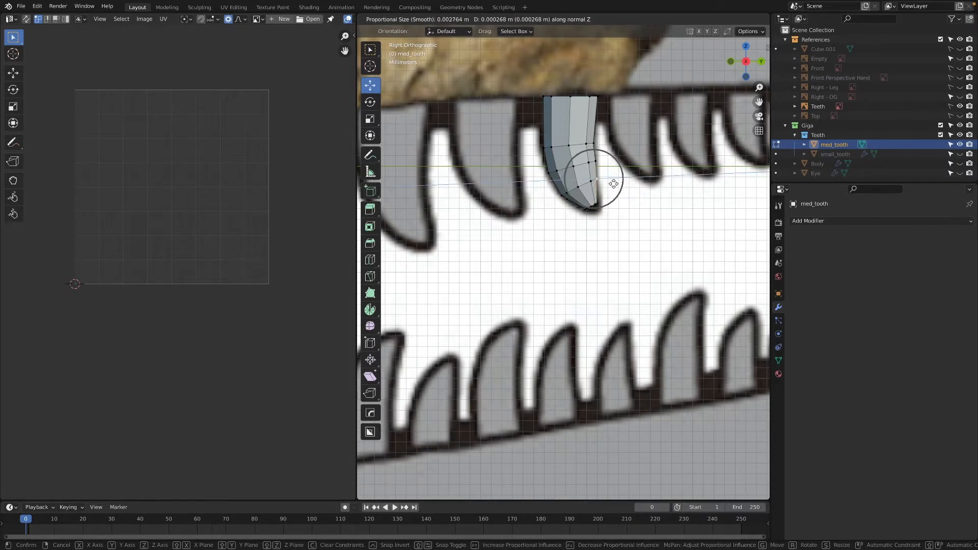
click(594, 175)
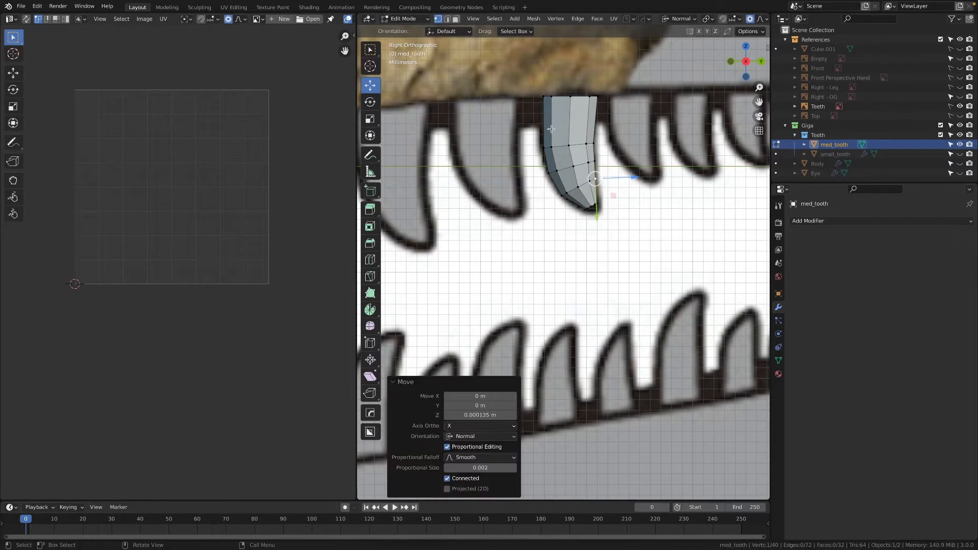
Step: Move the front vertex of the tooth's base ring 0.000225 m along its normal Z and disable proportional editing
click(541, 99)
key(g)
key(z)
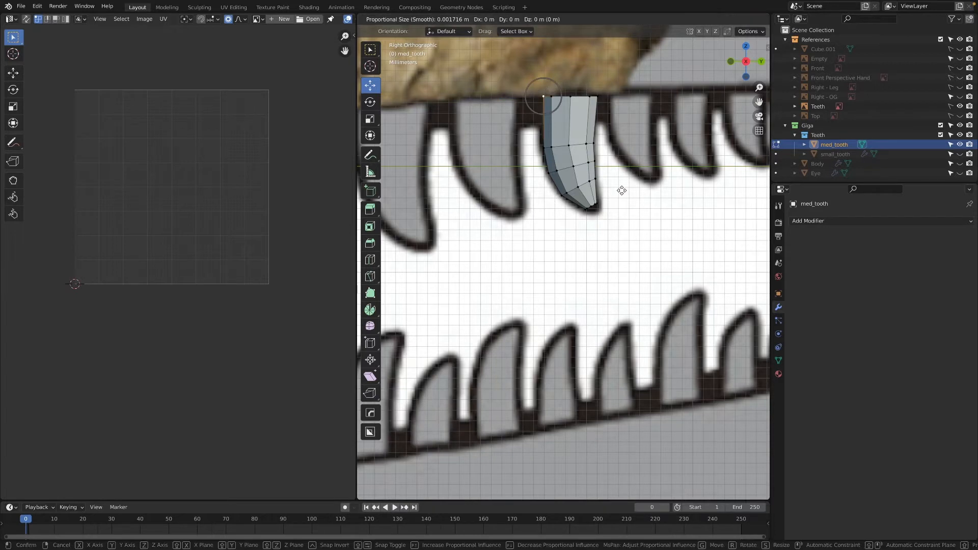
click(618, 190)
scroll(603, 215, up, 4)
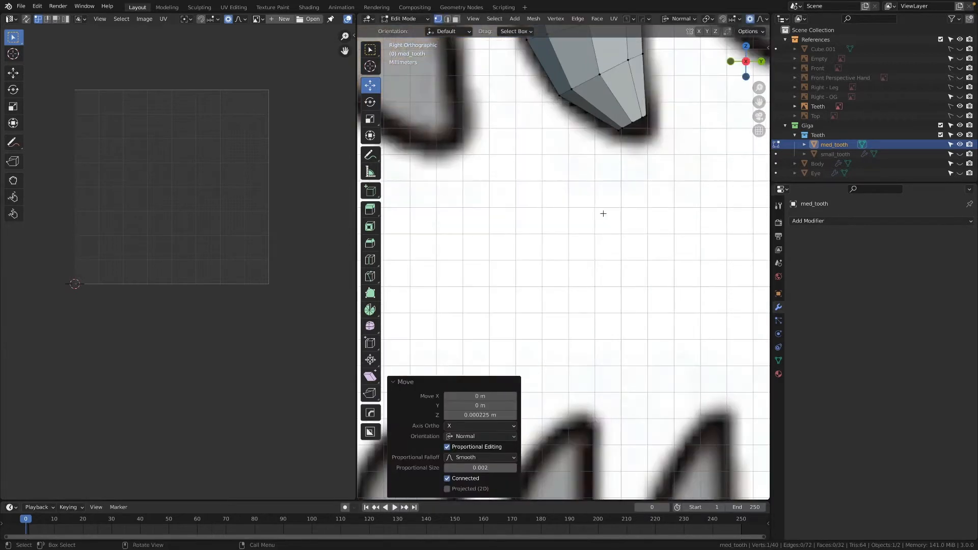
click(750, 19)
click(641, 115)
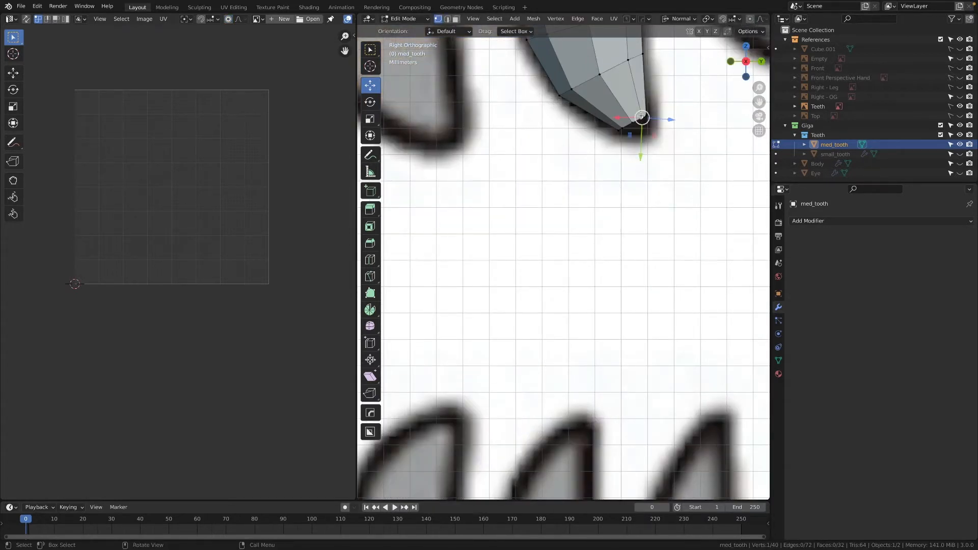
middle_drag(691, 229, 582, 260)
alt+click(556, 258)
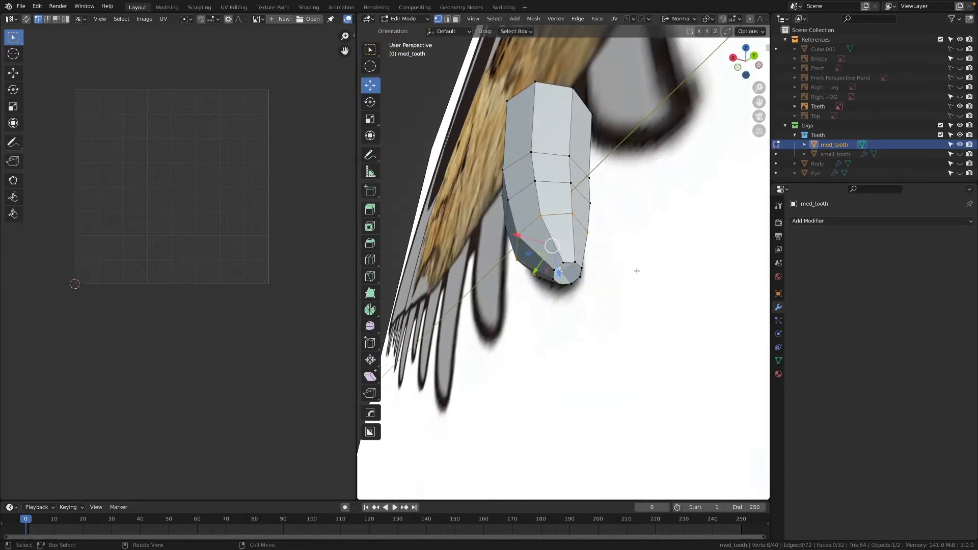
middle_drag(571, 262, 586, 288)
scroll(587, 285, up, 4)
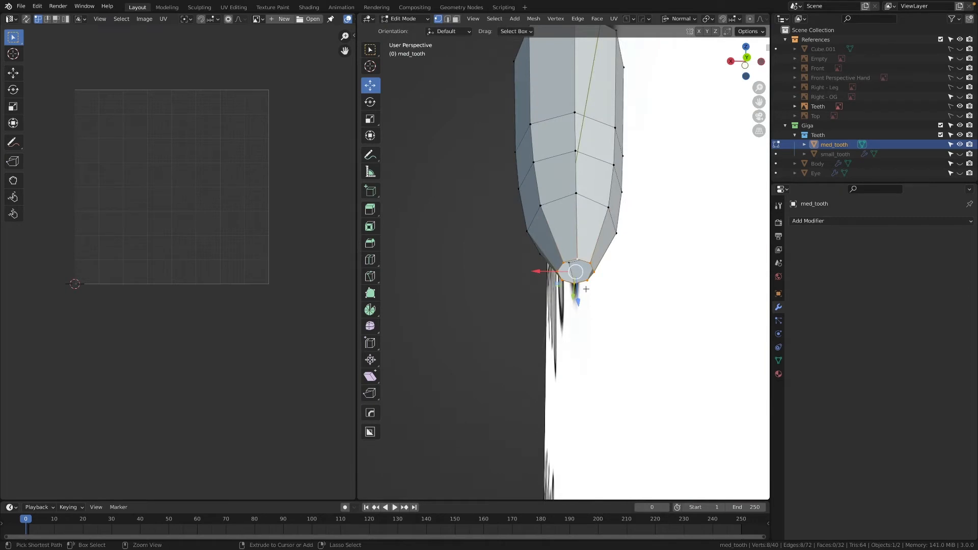
Step: Select the whole tooth mesh, set the transform orientation to Global and scale it to 0.646 along X
key(a)
click(586, 240)
key(a)
click(587, 159)
scroll(581, 215, down, 3)
middle_drag(581, 214, 650, 144)
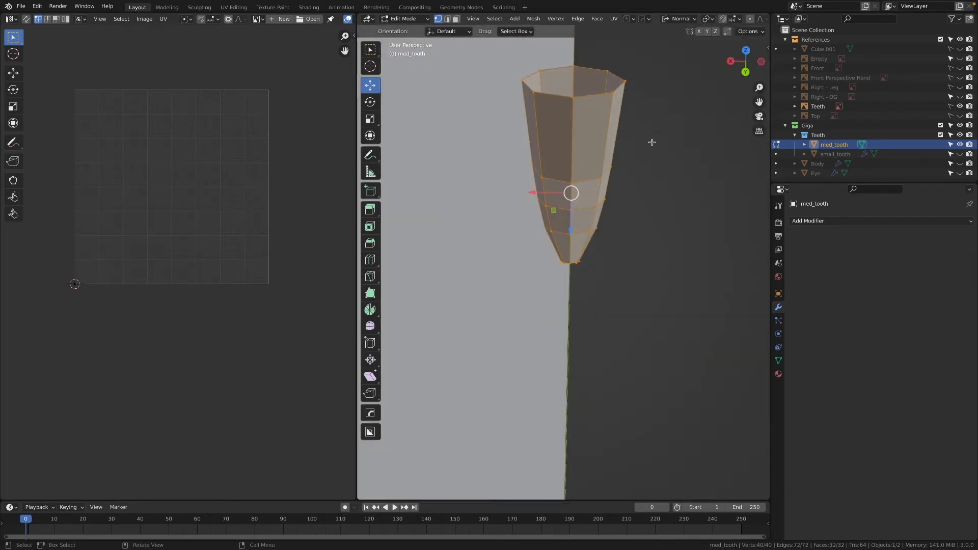
key(period)
key(comma)
click(586, 151)
key(s)
key(x)
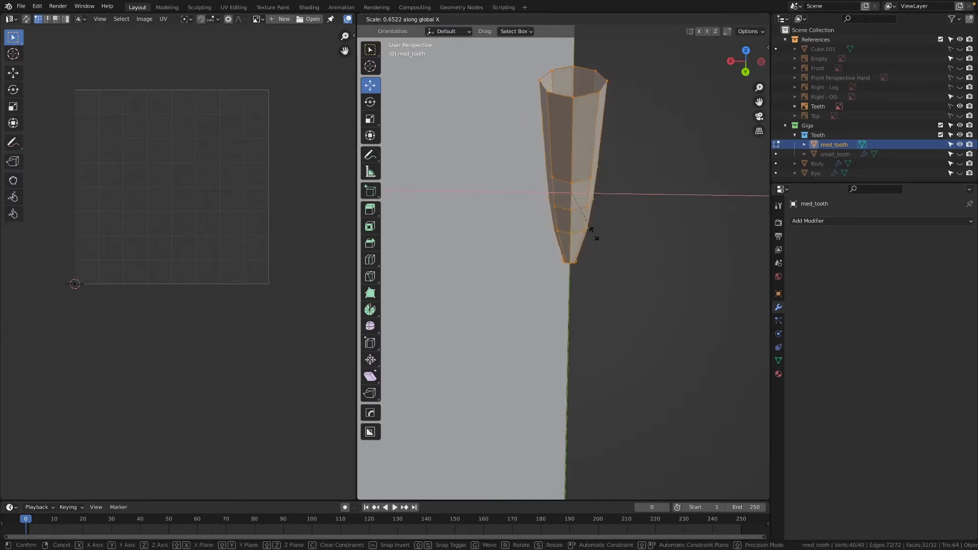
click(592, 234)
Step: Select the open edge loop at the tooth's tip and close it with a Grid Fill using a span of 2
middle_drag(568, 279, 570, 228)
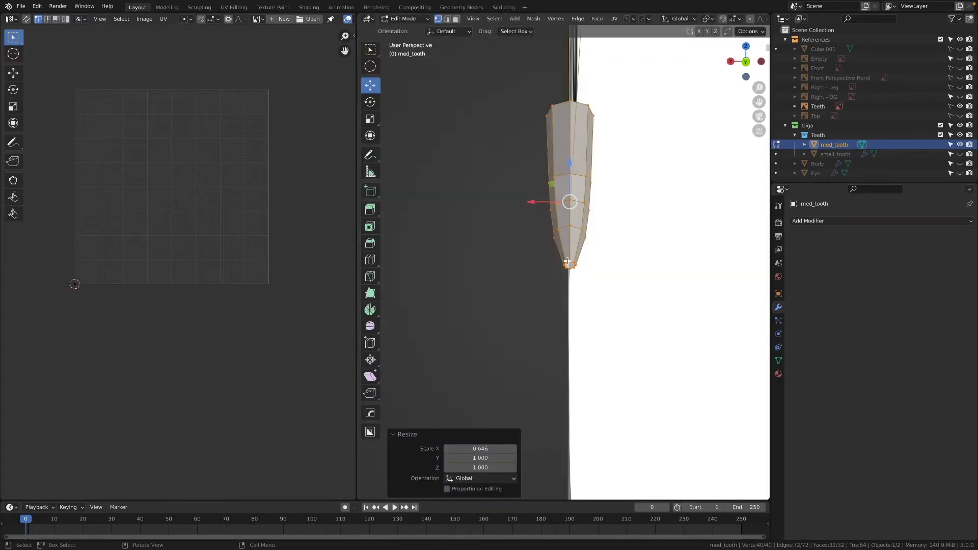
click(568, 264)
scroll(572, 280, up, 4)
scroll(573, 279, up, 2)
alt+click(582, 265)
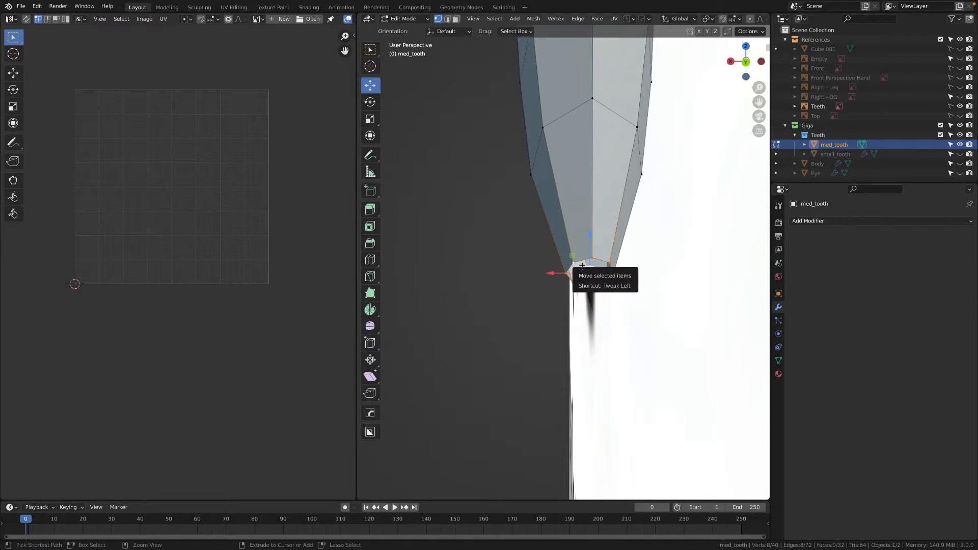
key(ctrl+f)
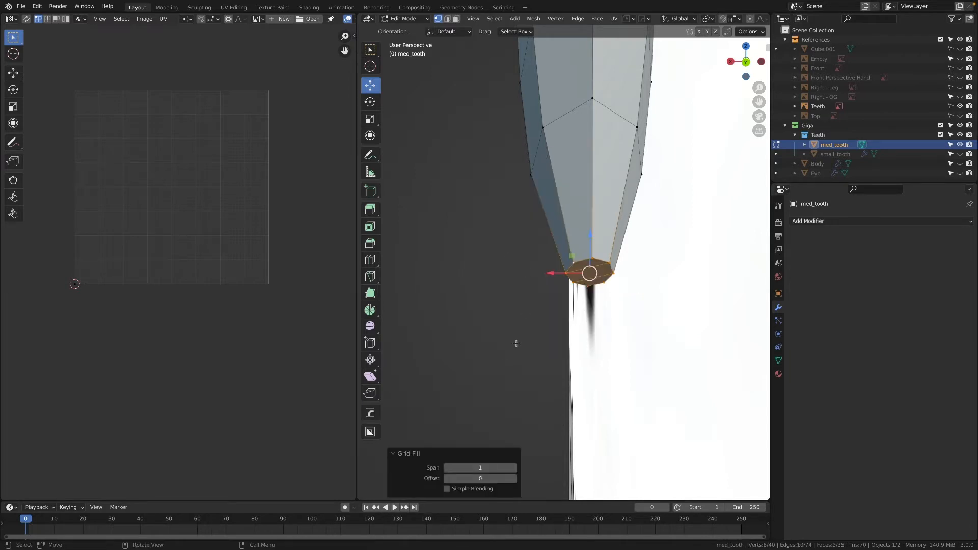
click(512, 467)
Step: Smooth the eight outer vertices of the filled tip with a smoothing of 0.500 and 3 repeats
middle_drag(632, 298, 566, 280)
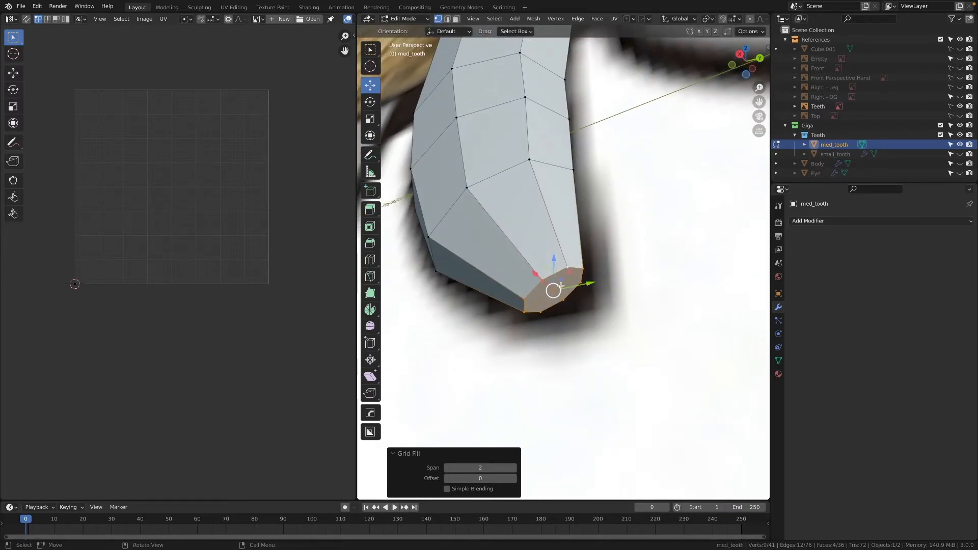
shift+click(553, 291)
right_click(616, 256)
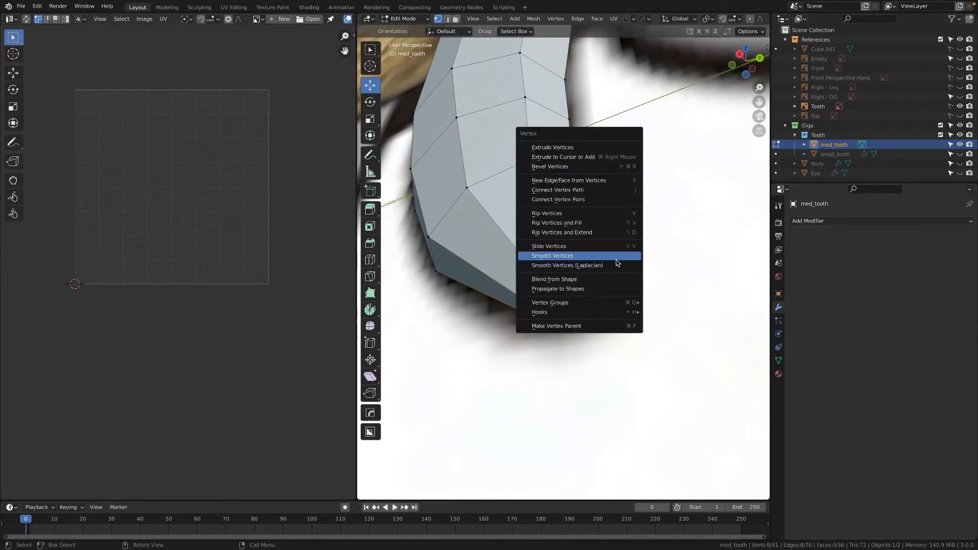
click(608, 256)
middle_drag(646, 314, 572, 307)
key(KP_3)
scroll(581, 288, up, 3)
scroll(582, 292, down, 10)
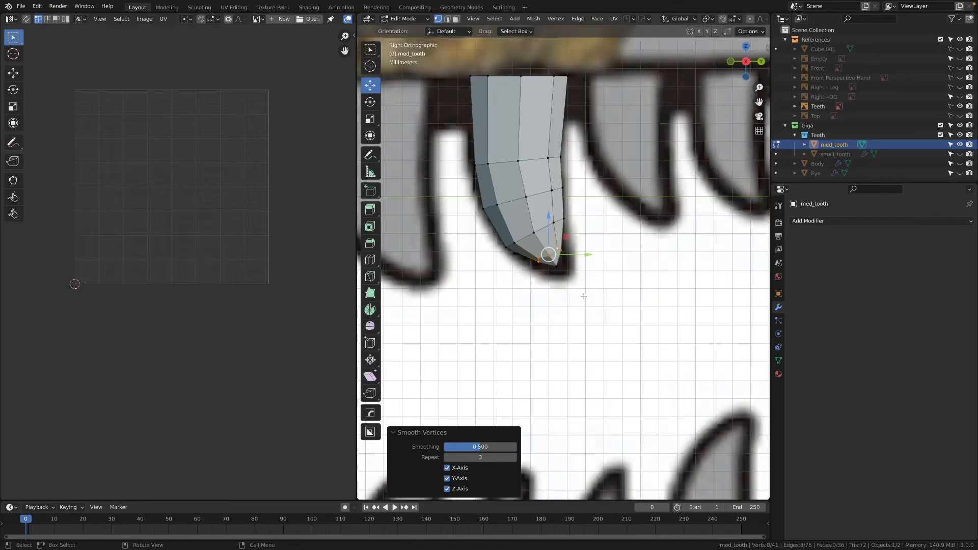
Step: Turn on X-ray, select all the vertices of the tip cap and move them about 0.00046 m toward the reference tooth's point
scroll(583, 296, up, 3)
key(alt+z)
mouse_move(605, 223)
shift+mouse_down()
mouse_move(530, 298)
mouse_move(514, 299)
shift+mouse_up()
key(g)
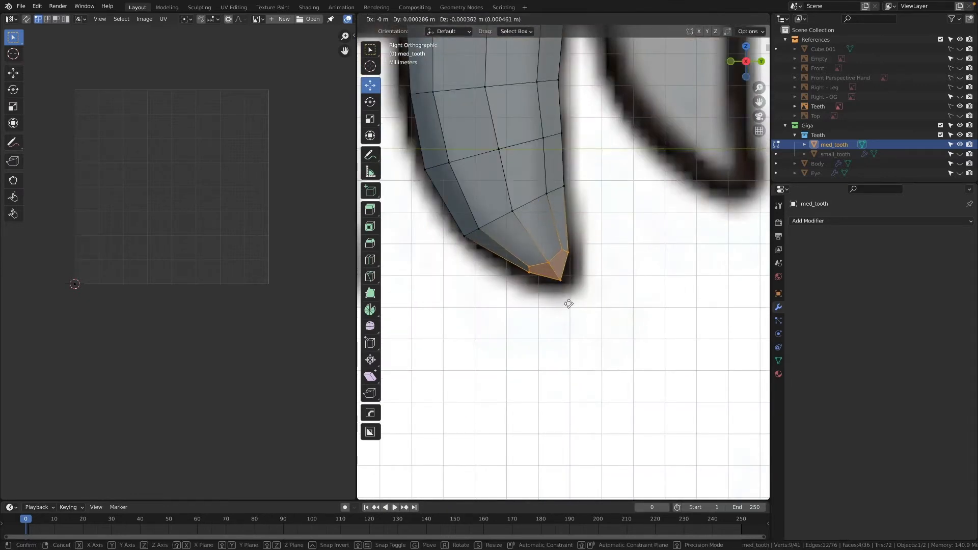
click(566, 303)
Step: Rotate the tip cap by -9.51° in the side view and move it 0.000196 m in Y and -0.000121 m in Z
key(r)
click(659, 279)
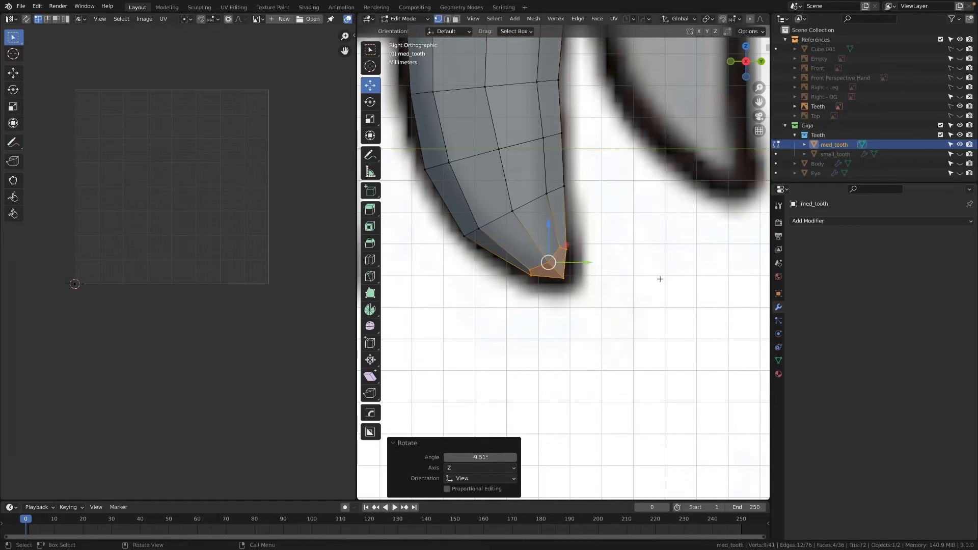
key(g)
click(628, 289)
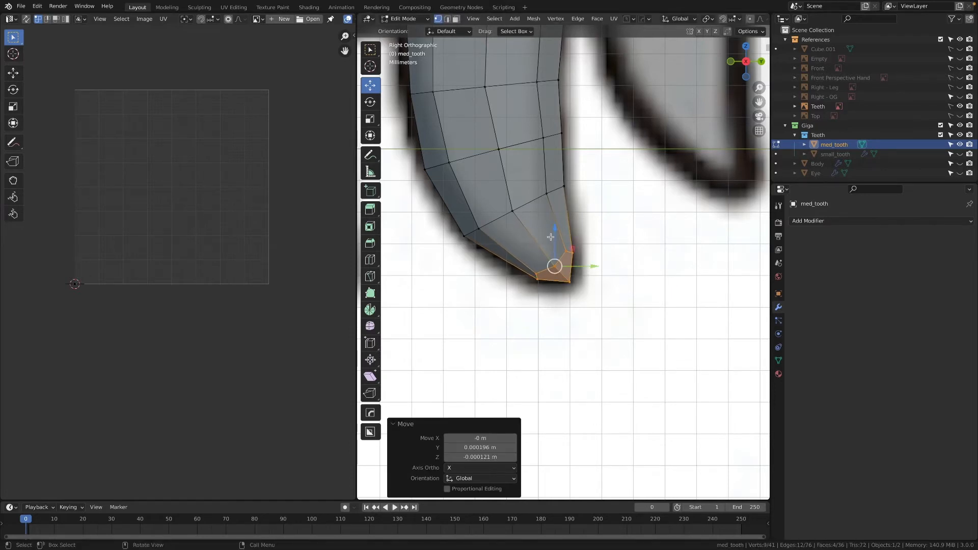
Step: Add a Subdivision modifier to med_tooth in Object Mode with a render level of 1, and save the file
key(Tab)
scroll(539, 277, down, 8)
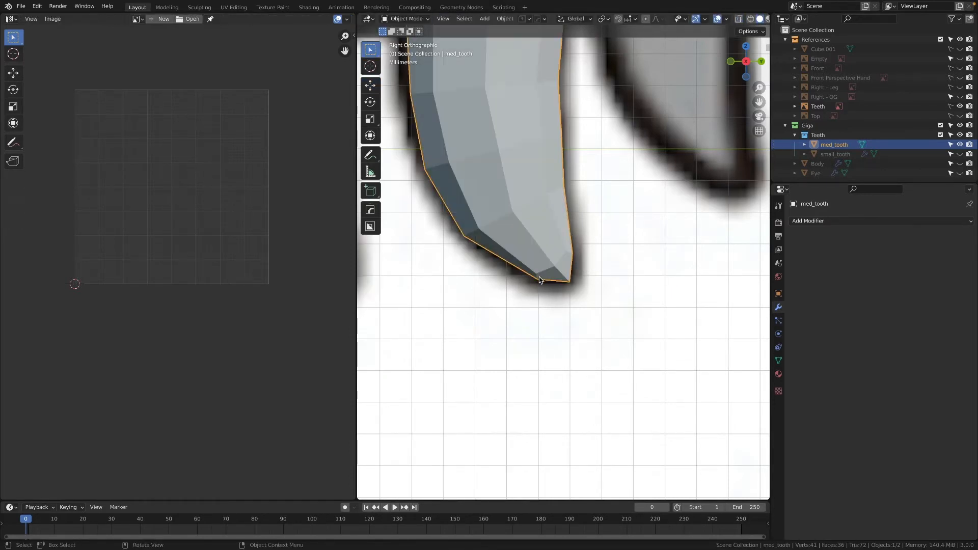
scroll(539, 285, down, 5)
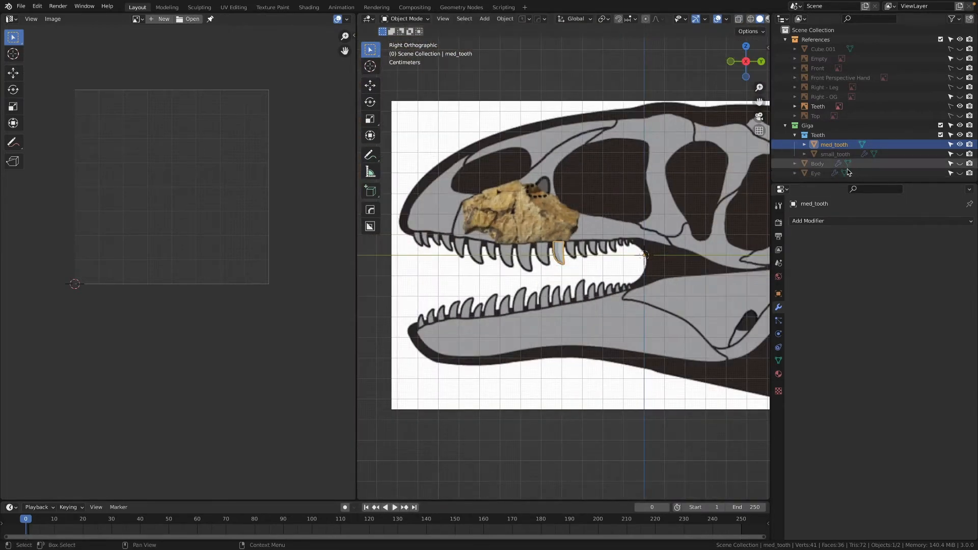
click(815, 221)
click(771, 395)
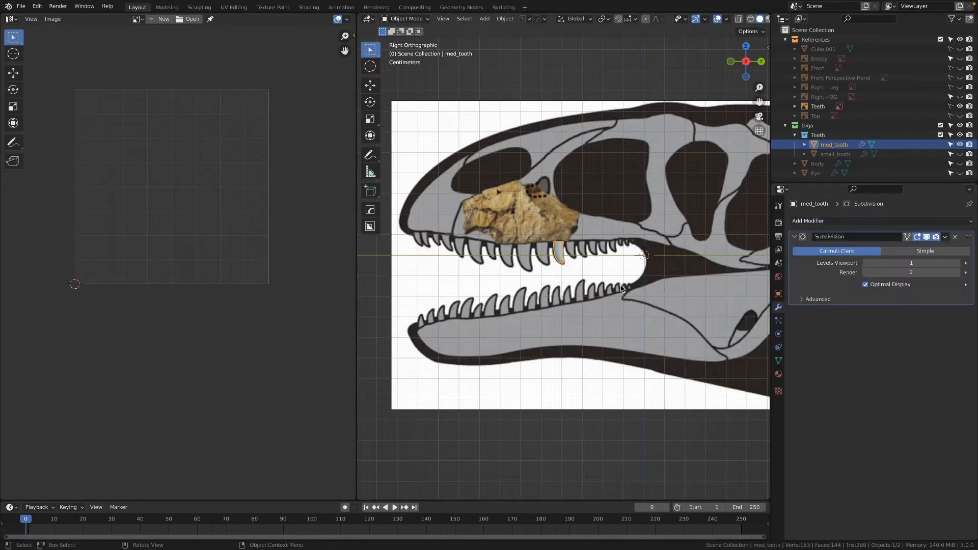
scroll(563, 255, up, 1)
click(866, 272)
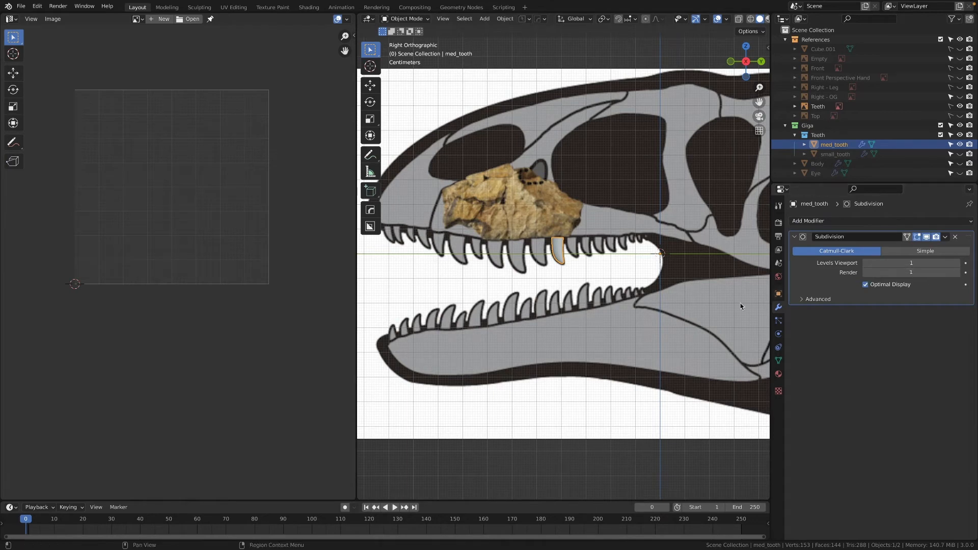
scroll(527, 296, up, 3)
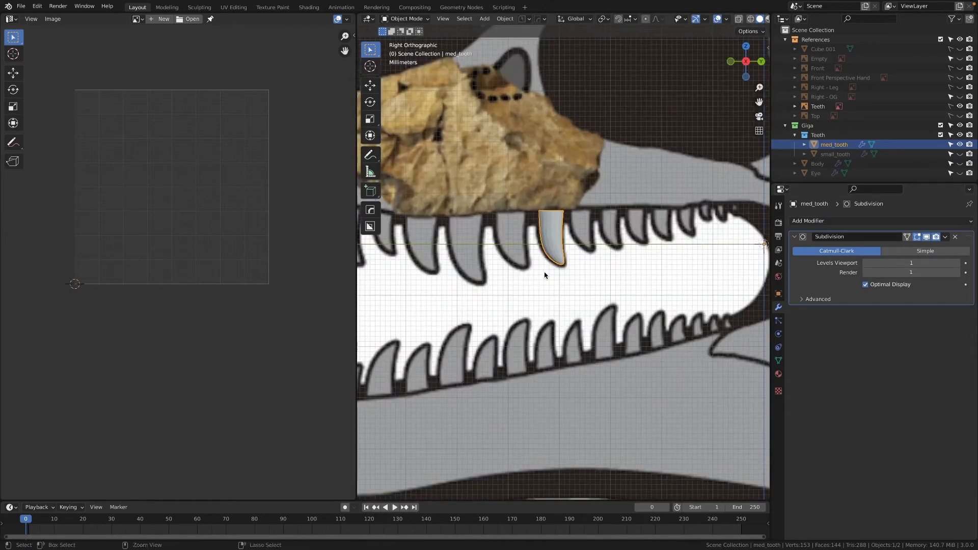
scroll(577, 227, down, 4)
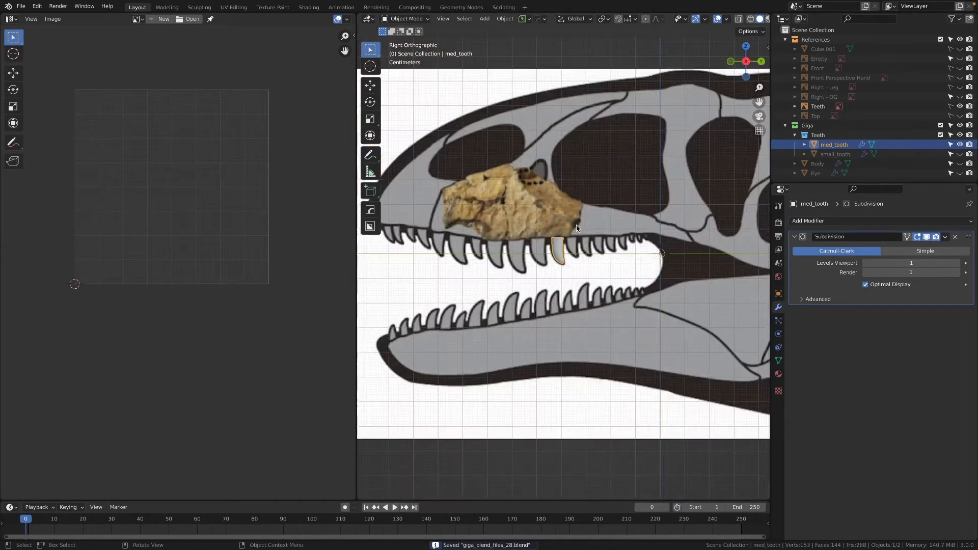
Step: Add an 8-vertex circle at the base of the largest upper-jaw tooth and scale it down by 0.124 and again by 0.198
scroll(626, 214, up, 4)
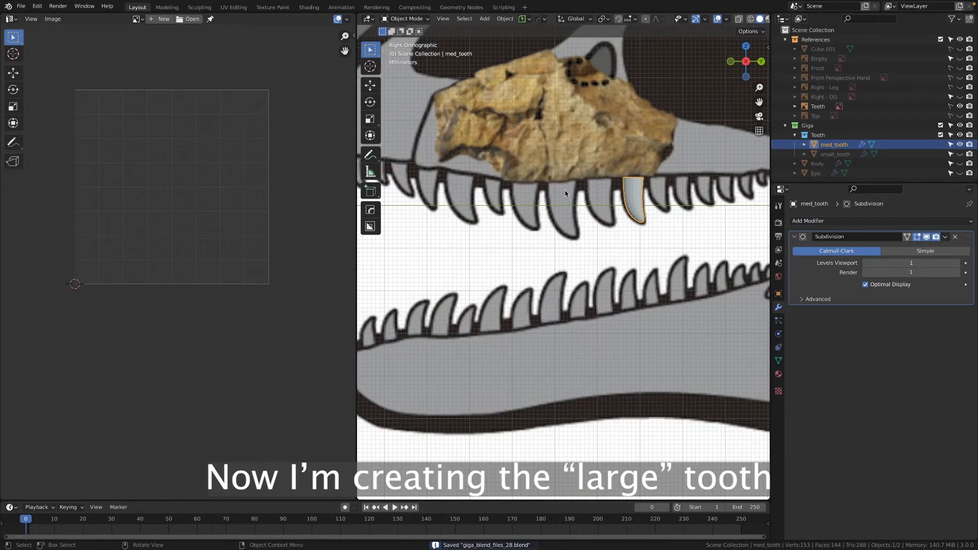
key(shift+a)
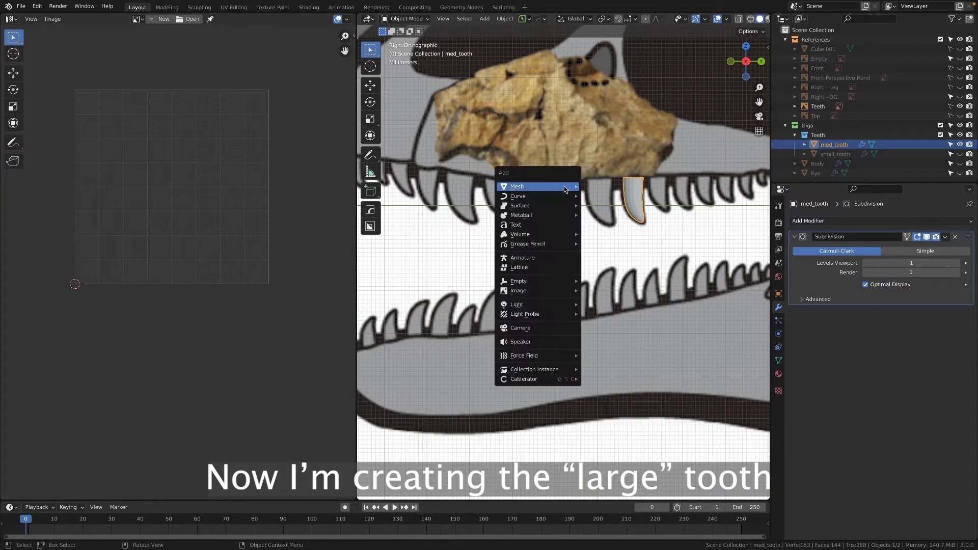
mouse_move(564, 186)
click(611, 202)
key(s)
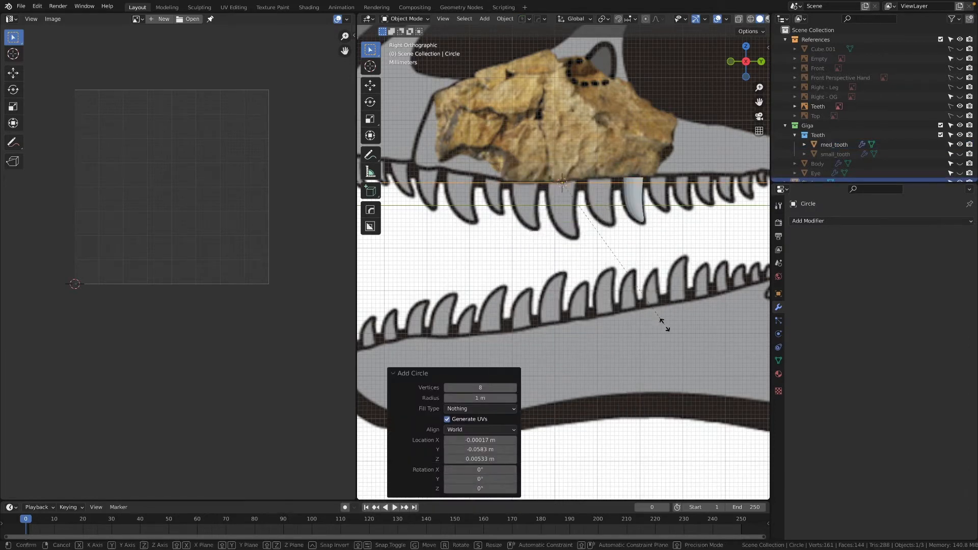
click(577, 190)
key(s)
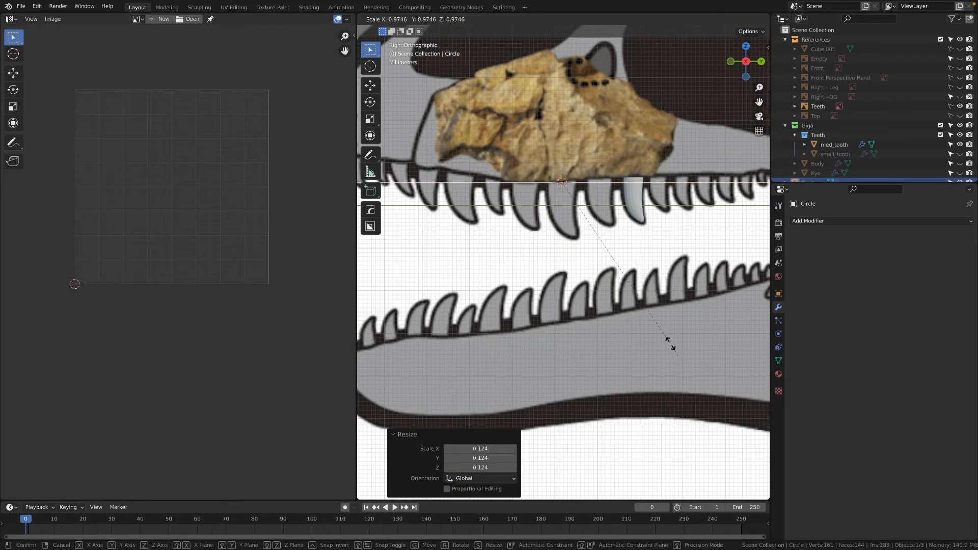
click(645, 222)
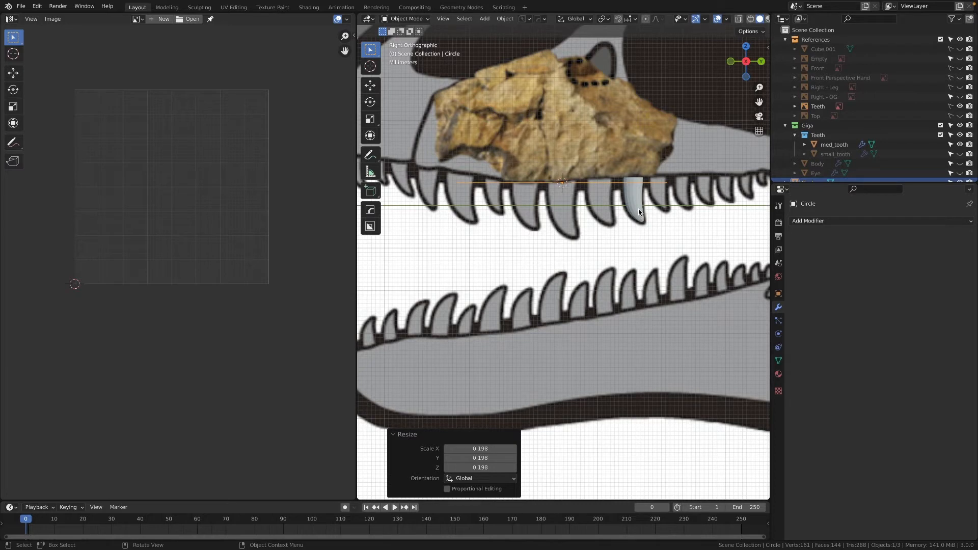
Step: Select the med_tooth object and apply its rotation and scale
click(640, 214)
key(ctrl+s)
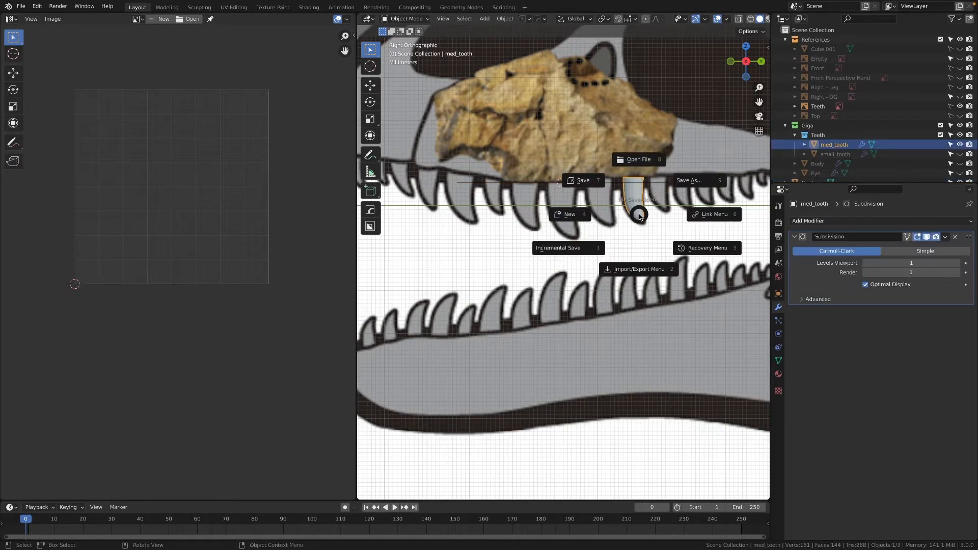
key(s)
key(ctrl+a)
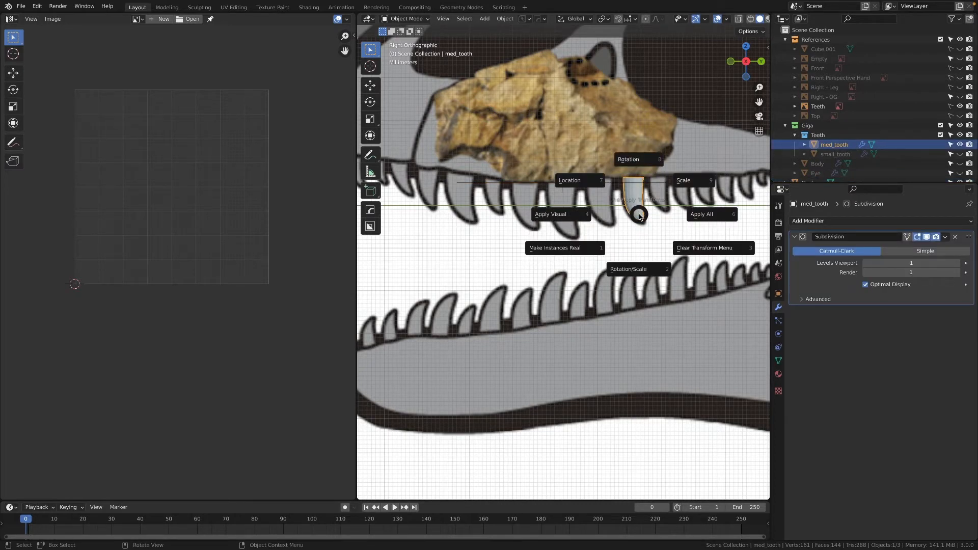
click(650, 274)
Step: Mark a seam along med_tooth's rear centre edges from the tip up to the base
key(Tab)
middle_drag(528, 234, 605, 168)
key(2)
click(584, 151)
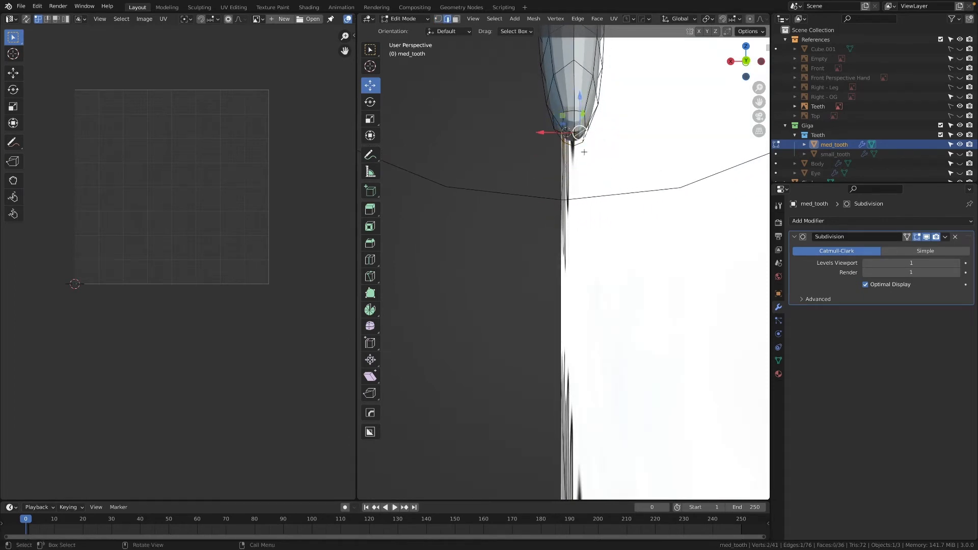
middle_drag(573, 116, 588, 144)
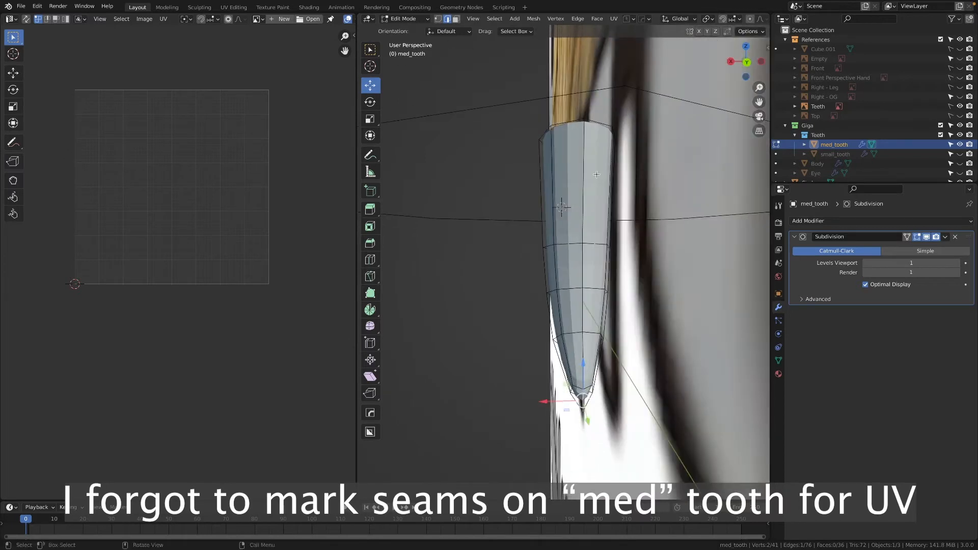
ctrl+click(588, 144)
key(ctrl+e)
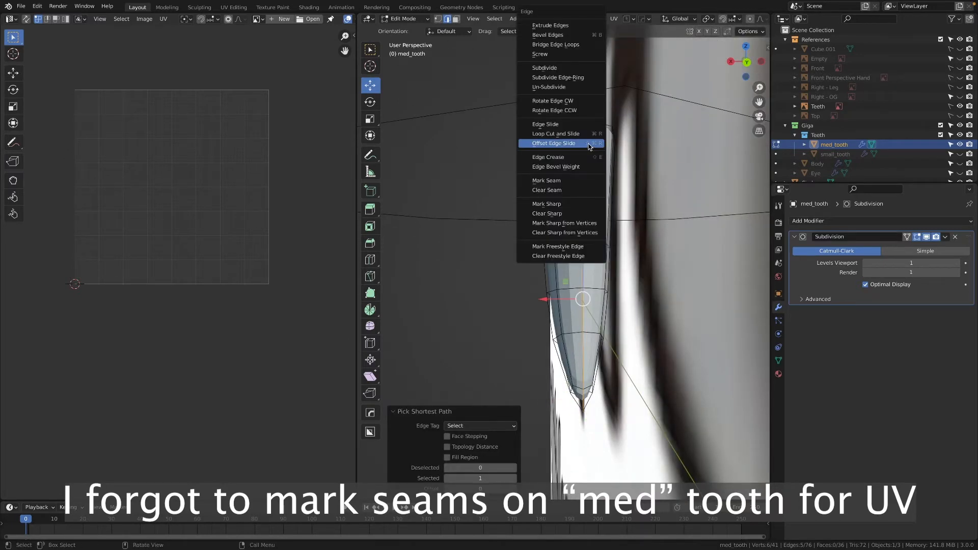
click(576, 182)
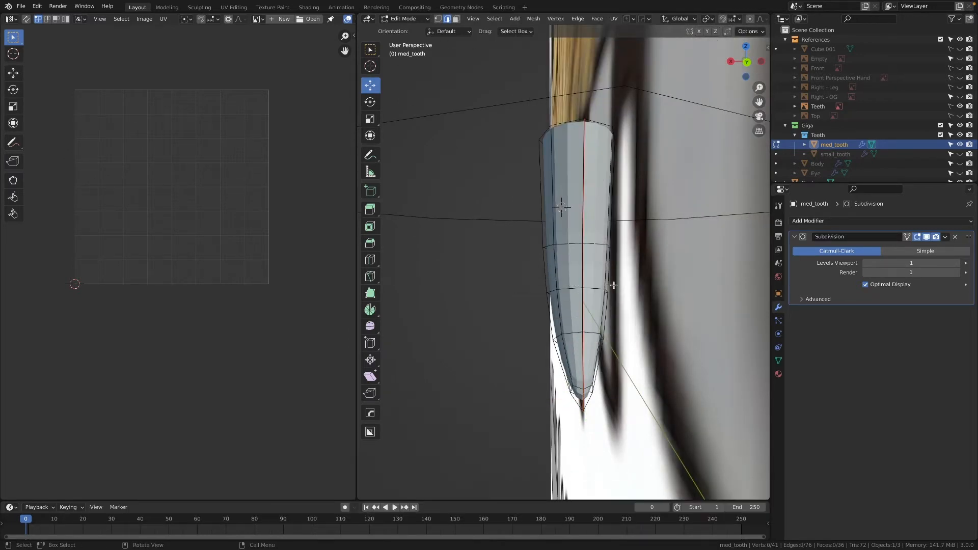
Step: Unwrap the UVs of the entire med_tooth mesh with the Angle Based method
key(a)
key(u)
click(605, 234)
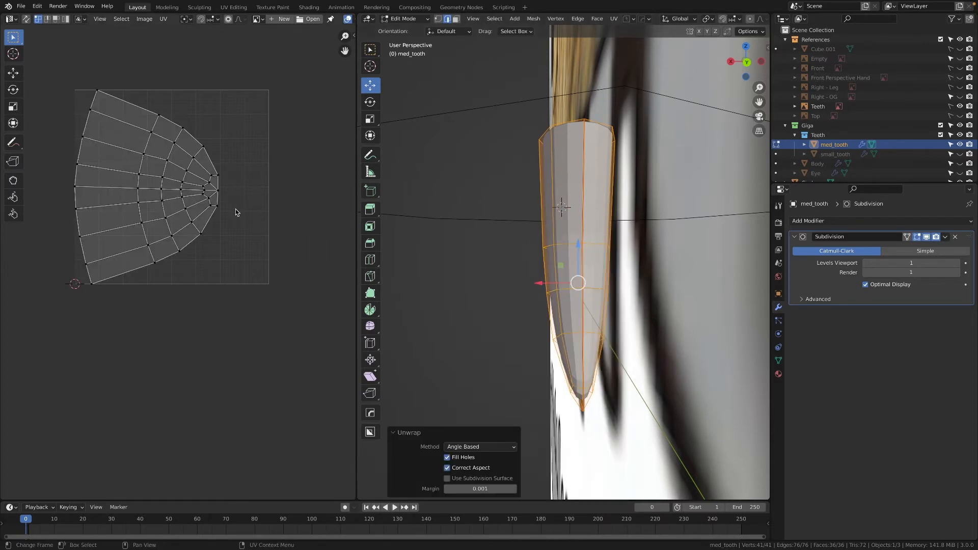
scroll(251, 219, up, 5)
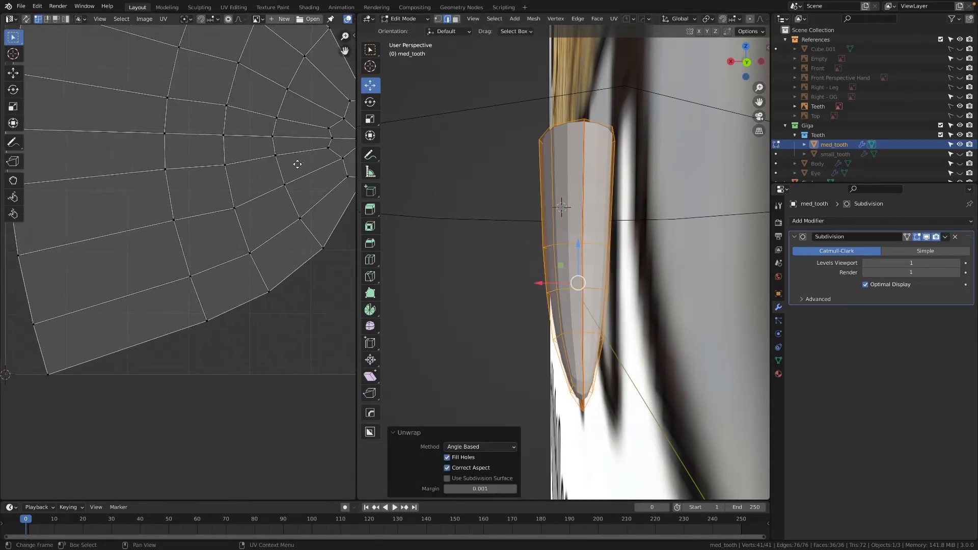
Step: Finish editing med_tooth and hide it in the viewport
middle_drag(301, 166, 237, 179)
scroll(238, 184, down, 4)
scroll(529, 352, down, 7)
middle_drag(553, 316, 655, 288)
key(Tab)
click(960, 145)
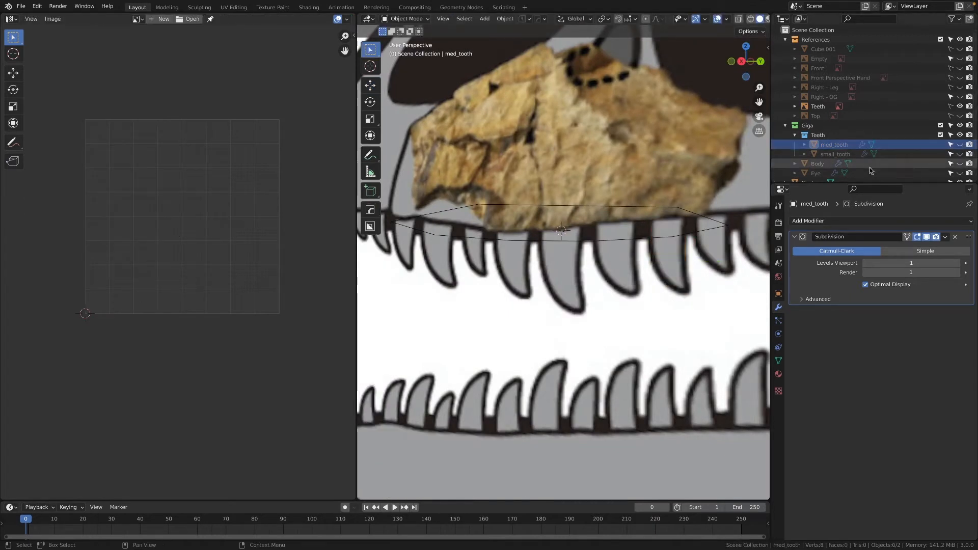
Step: Rename the new circle object as large_tooth and move it into the Teeth collection
scroll(835, 172, down, 1)
double_click(816, 174)
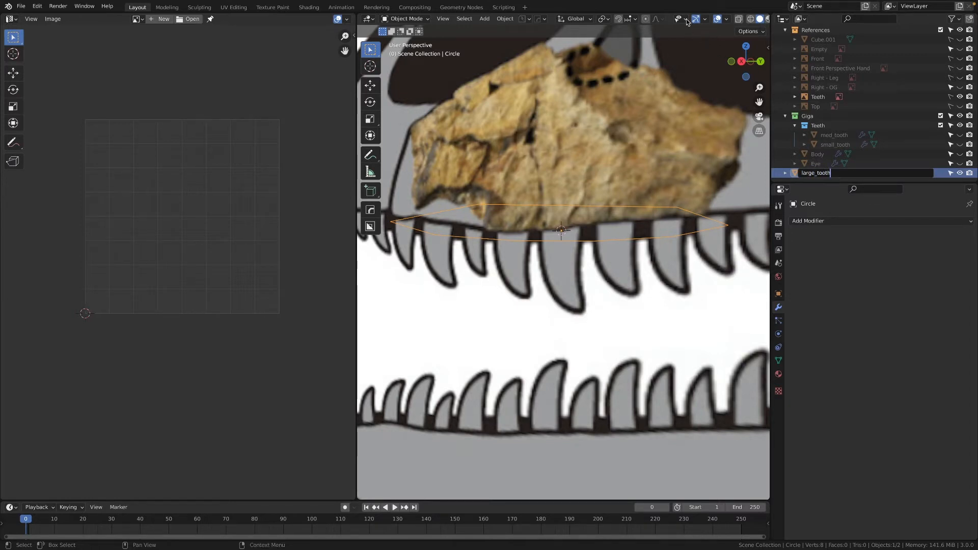
key(Return)
scroll(467, 232, down, 3)
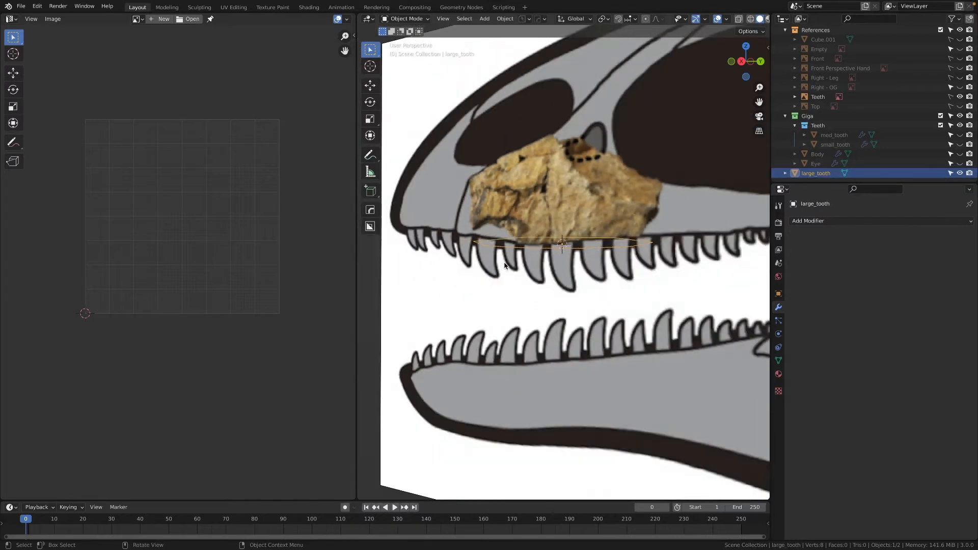
middle_drag(507, 269, 534, 289)
key(KP_3)
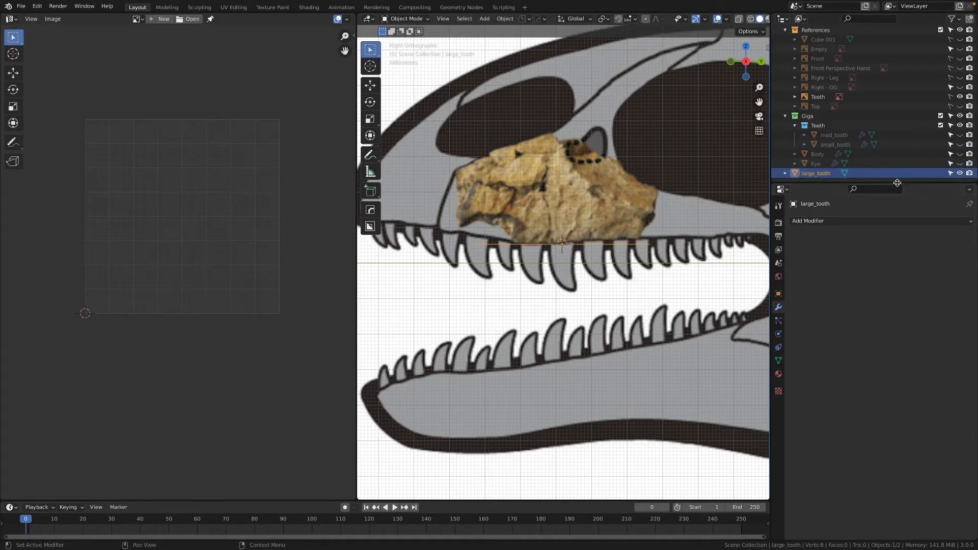
drag(885, 173, 813, 128)
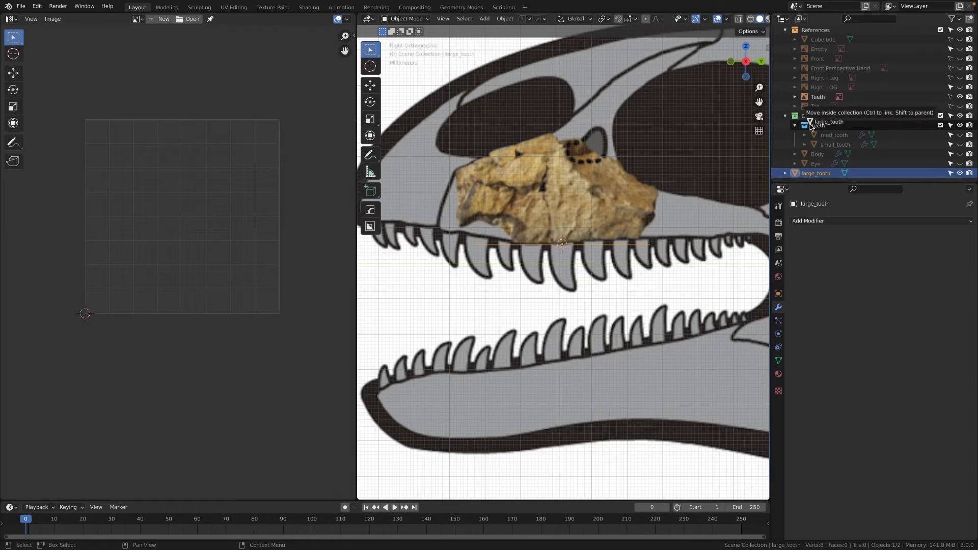
Step: Scale large_tooth by 0.161 and move it -0.000093 m in Y and 0.001027 m in Z onto the largest upper tooth's base
scroll(650, 225, up, 1)
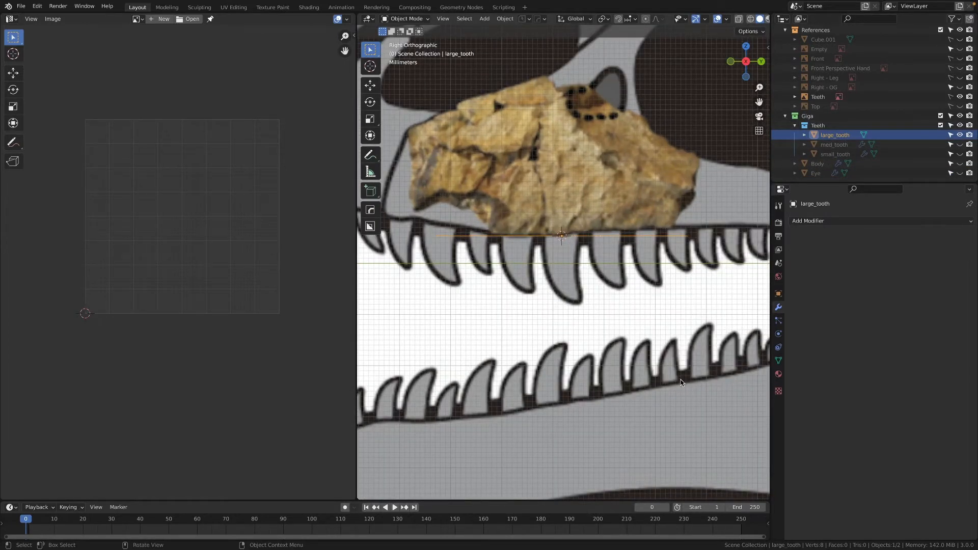
key(s)
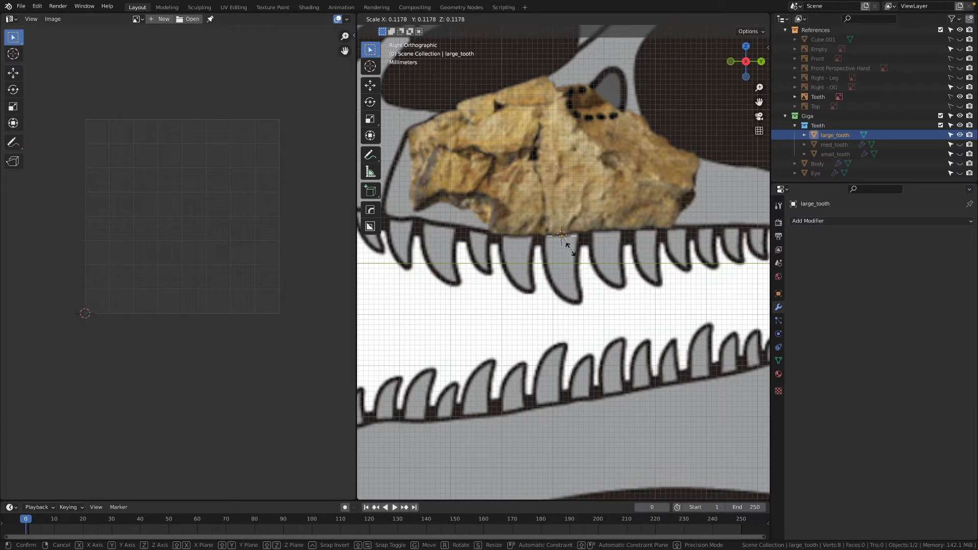
click(574, 260)
key(g)
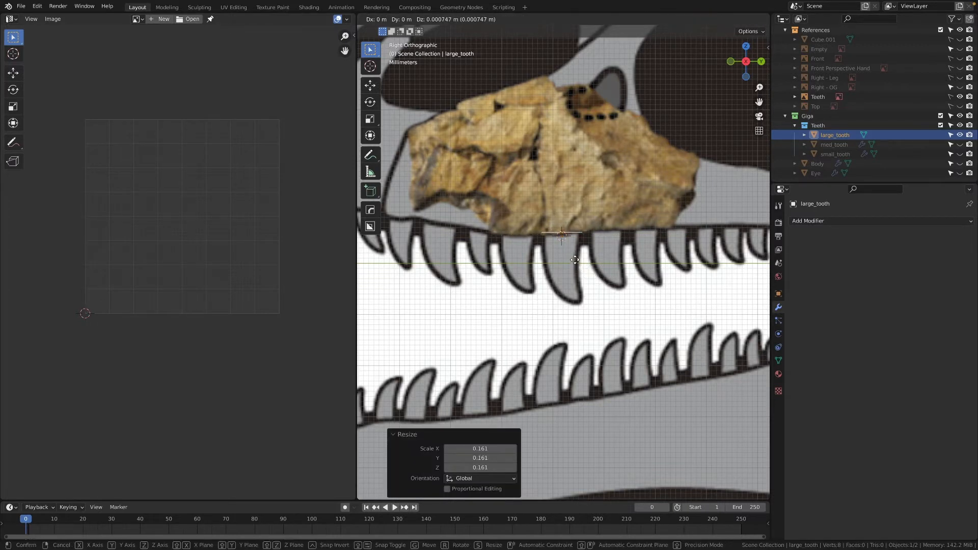
click(574, 258)
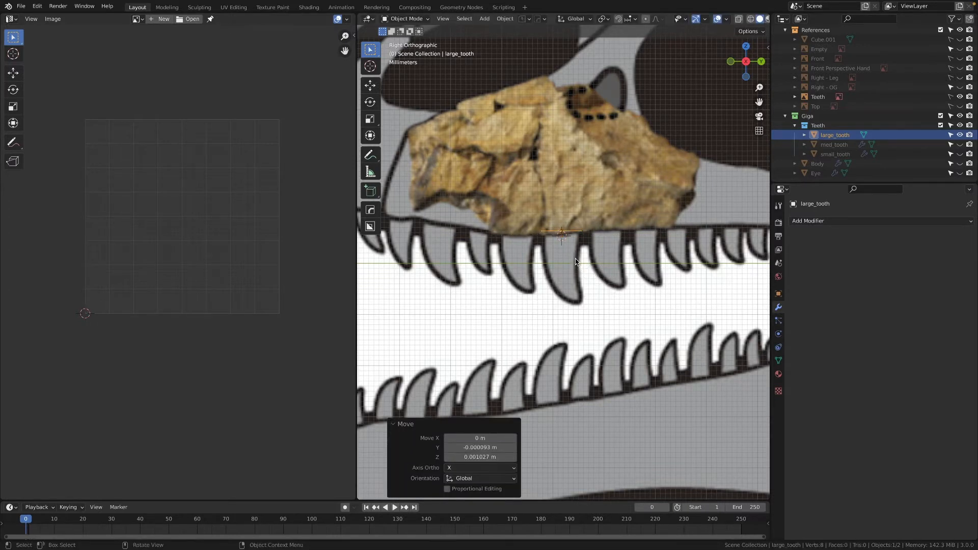
Step: Extrude large_tooth's base ring -0.006797 m in Z and -0.000135 m in Y, scale the new ring by 0.807 and rotate it -11.3°
key(Tab)
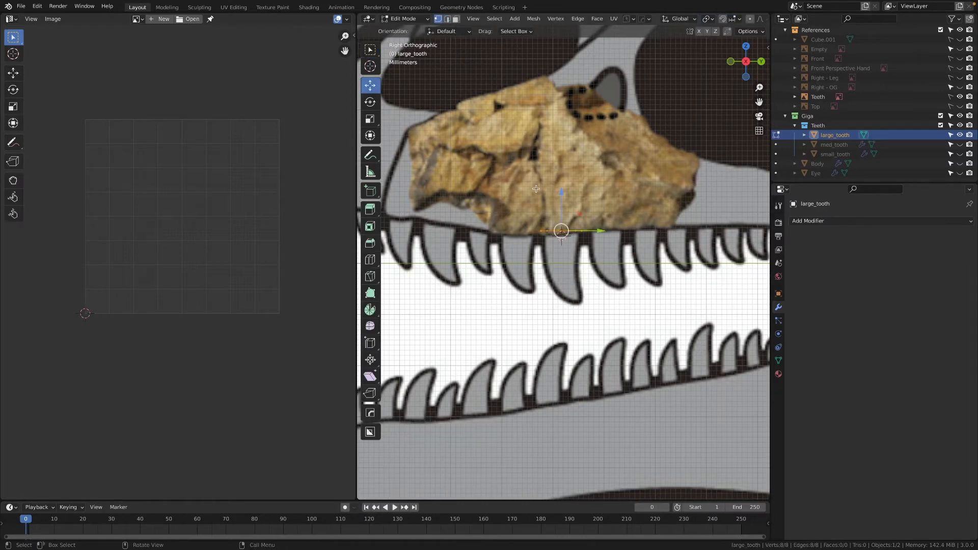
scroll(534, 187, up, 4)
drag(597, 198, 600, 201)
key(e)
click(576, 305)
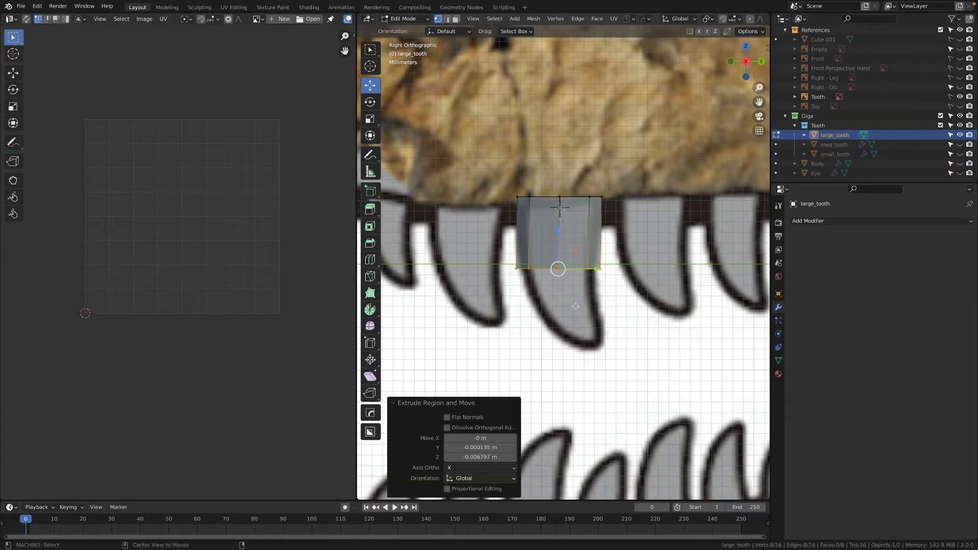
key(s)
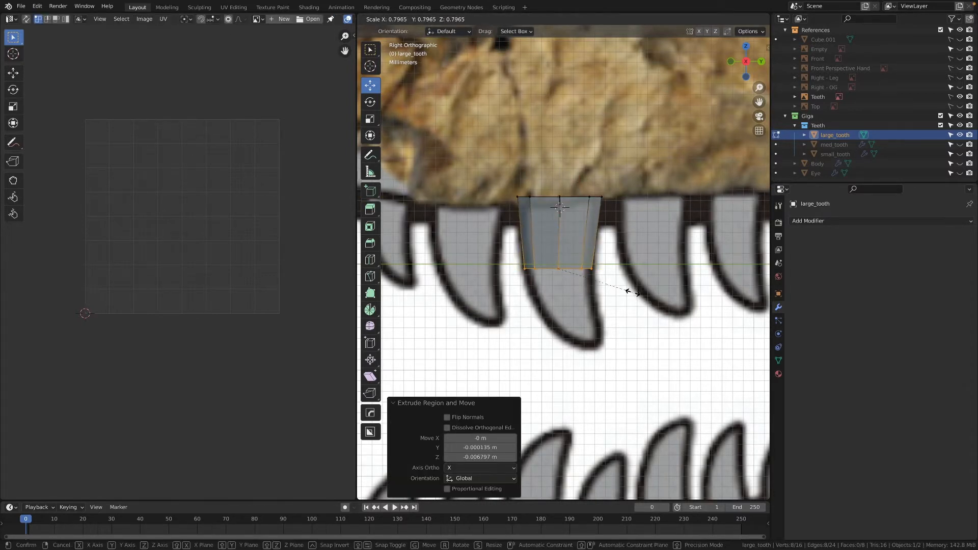
click(633, 294)
key(r)
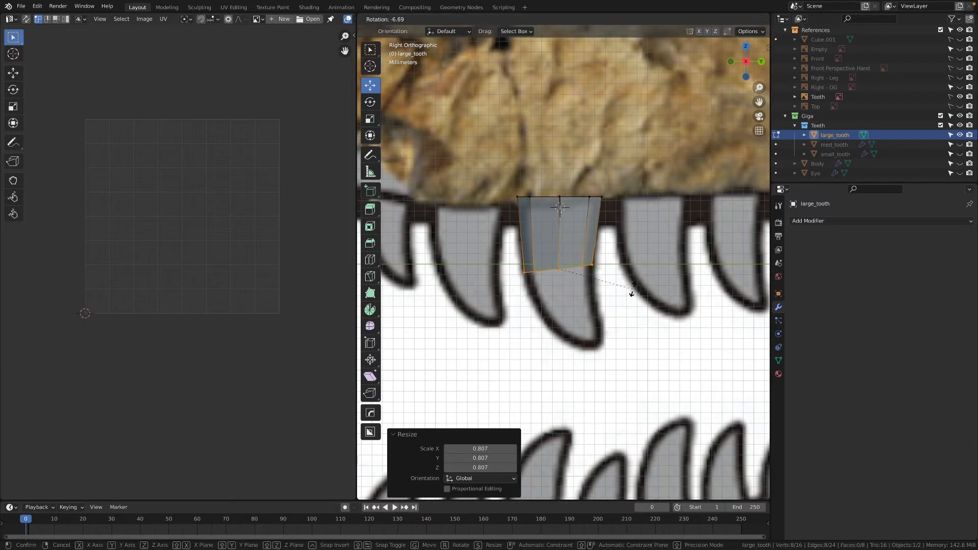
click(633, 283)
Step: Extrude a second ring 0.0009 m in Y and -0.004366 m in Z, shrink it, rotate it -7.39° and fit it to the reference outline
key(e)
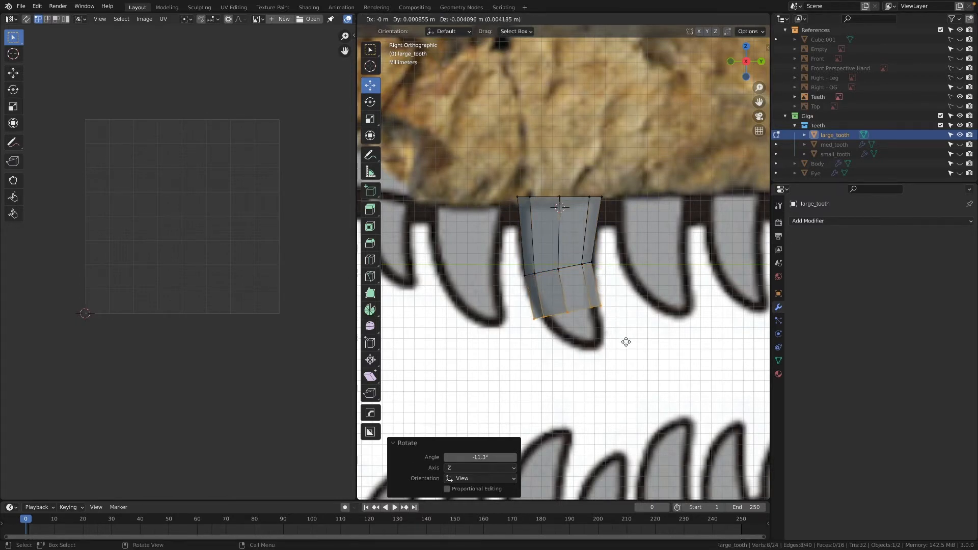
click(626, 343)
key(s)
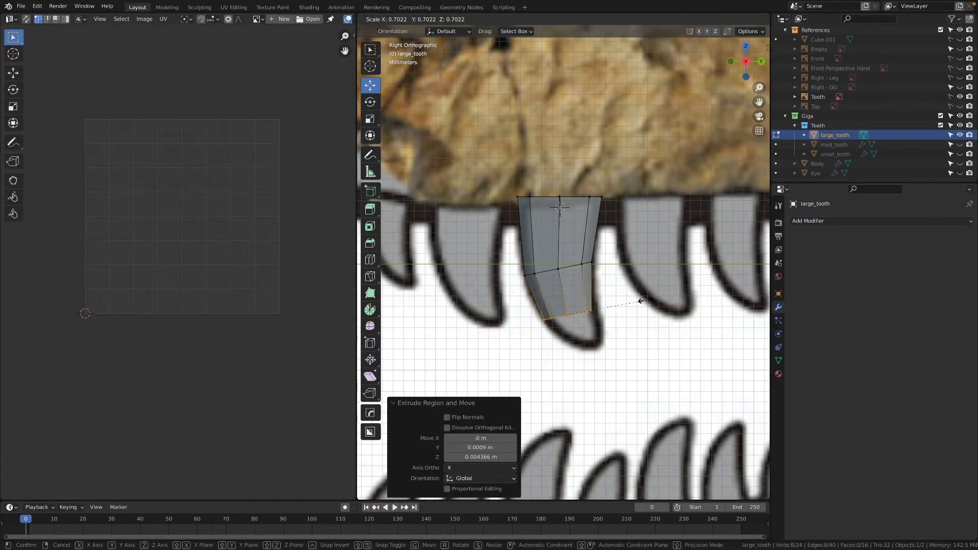
click(669, 304)
key(g)
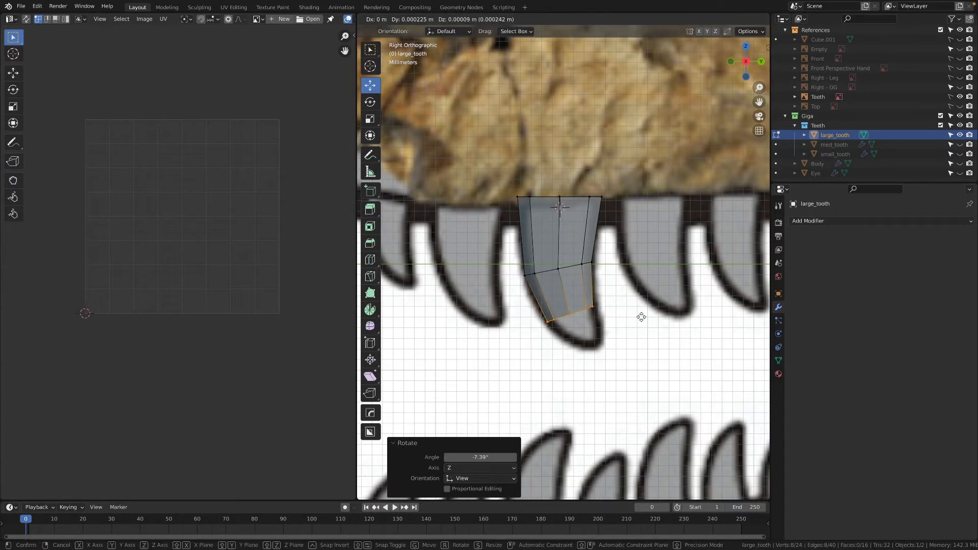
click(642, 316)
Step: Extrude a third ring 0.001576 m in Y and -0.002251 m in Z, scale it by 0.555, rotate it -13.7° and align it near the tip
key(e)
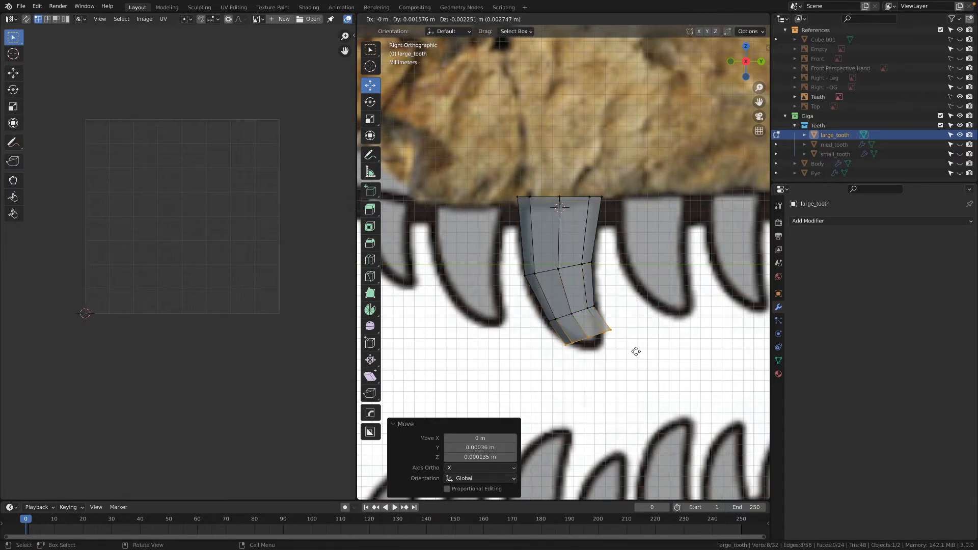
click(644, 348)
key(s)
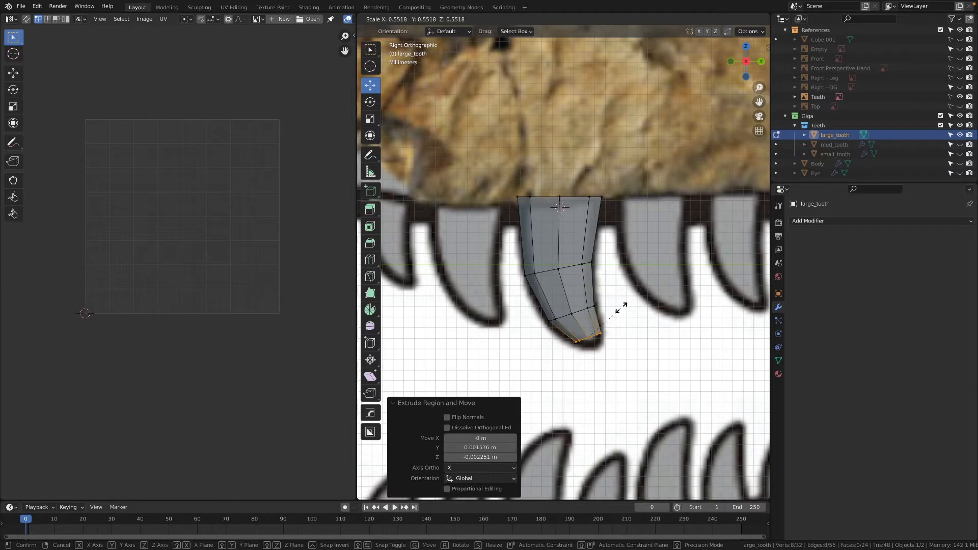
click(620, 306)
key(r)
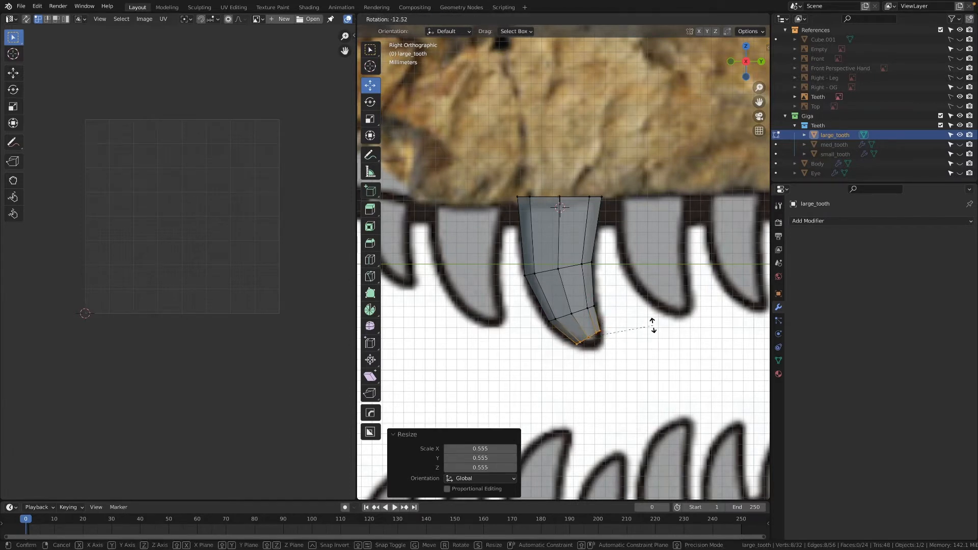
click(652, 324)
key(g)
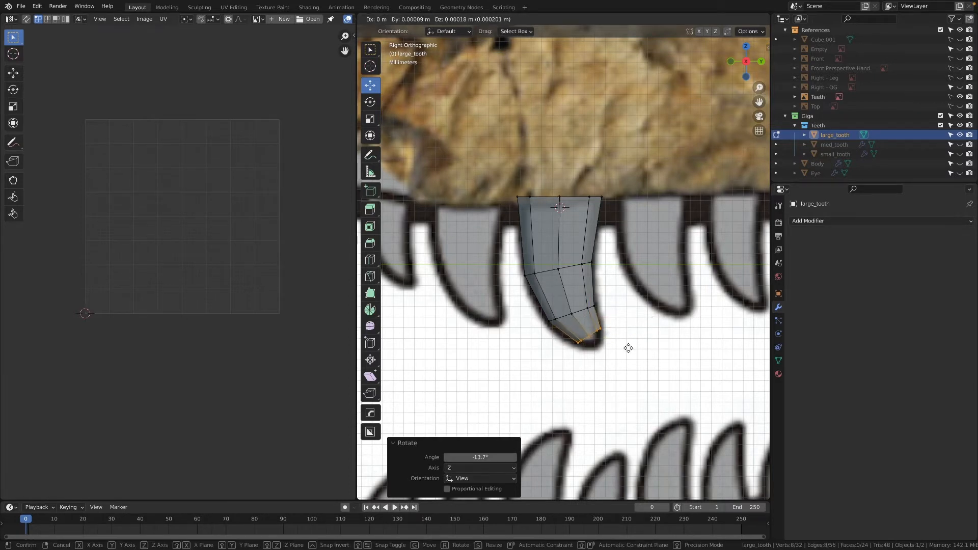
click(627, 348)
Step: Close the open tip of large_tooth with Grid Fill and smooth its vertices by 0.5 with 3 repeats
key(grave)
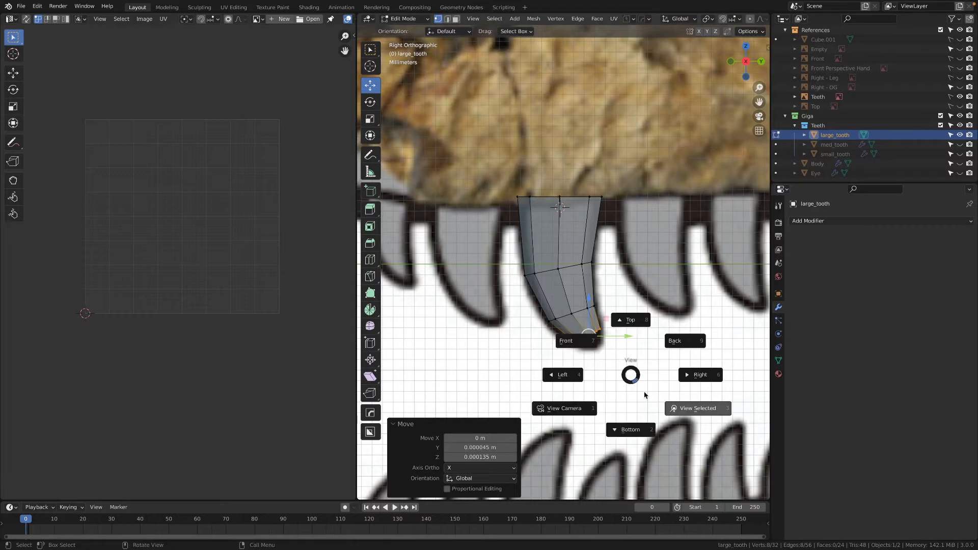
click(677, 397)
scroll(664, 395, down, 2)
middle_drag(624, 372, 551, 344)
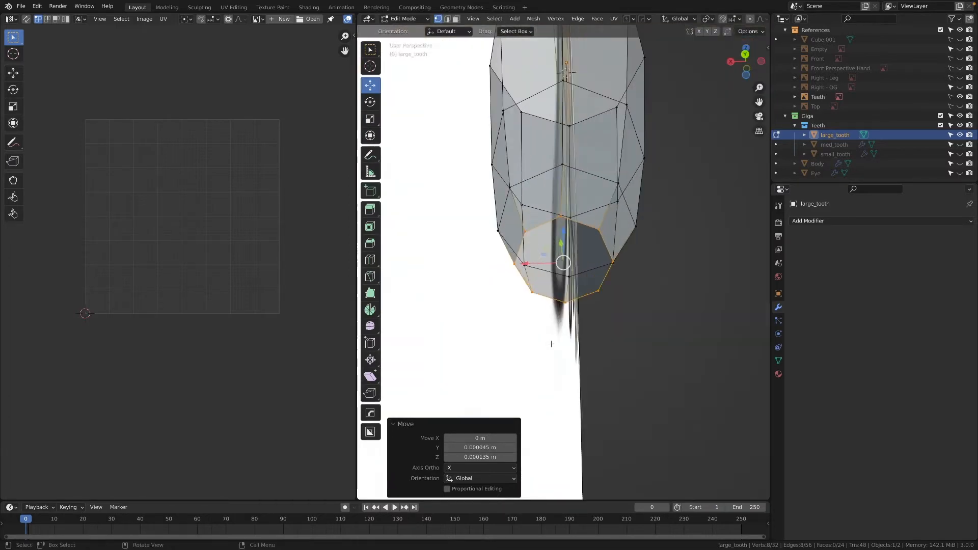
right_click(562, 309)
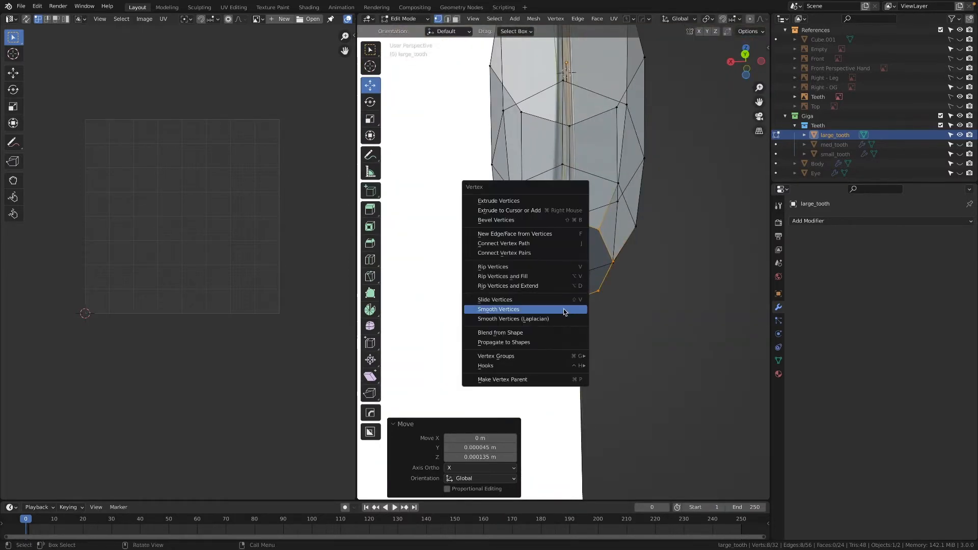
right_click(669, 335)
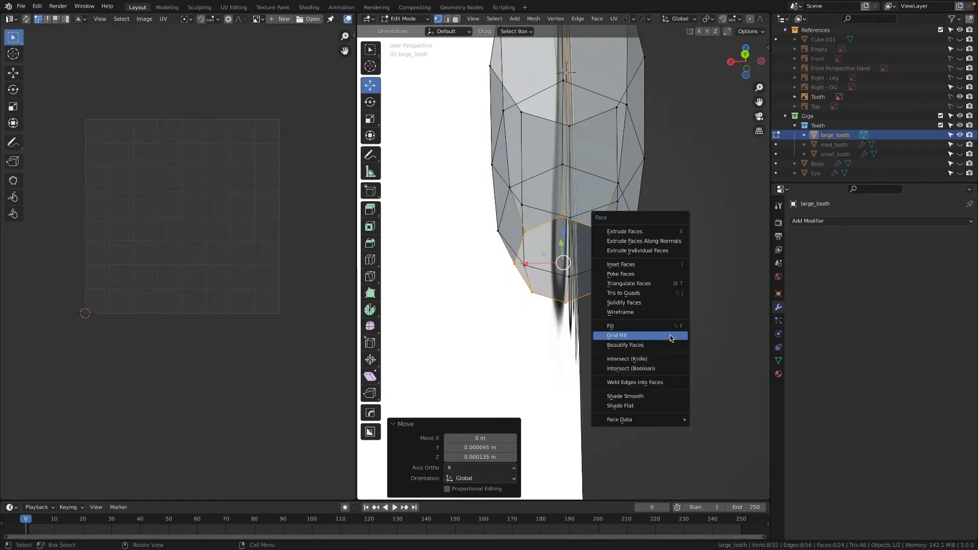
click(669, 334)
middle_drag(662, 332, 653, 290)
right_click(653, 293)
click(652, 294)
Step: Move and rotate the tip faces to match the reference tooth's point, ending with a move of 0.000338 m in Y and -0.000483 m in Z
key(grave)
click(672, 360)
key(g)
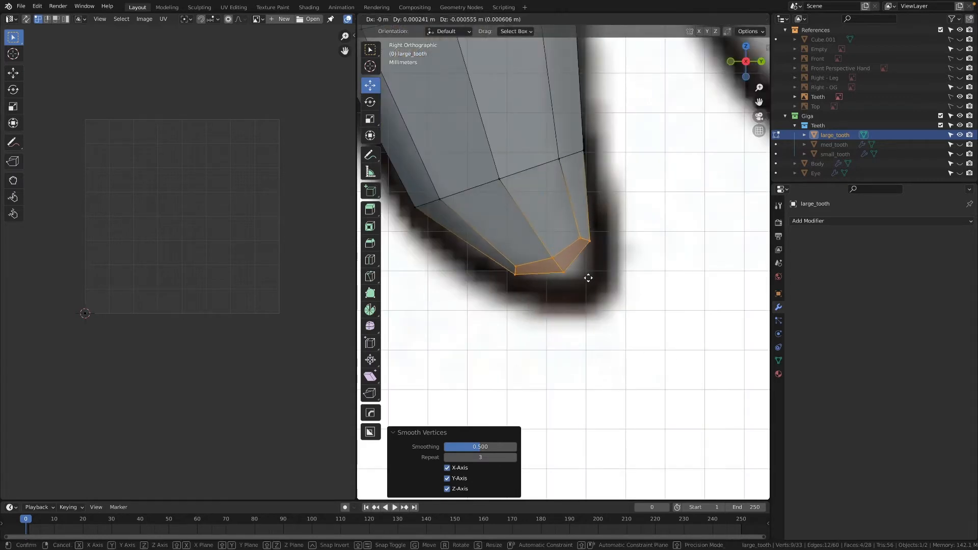
click(605, 288)
key(r)
click(616, 284)
key(g)
click(605, 310)
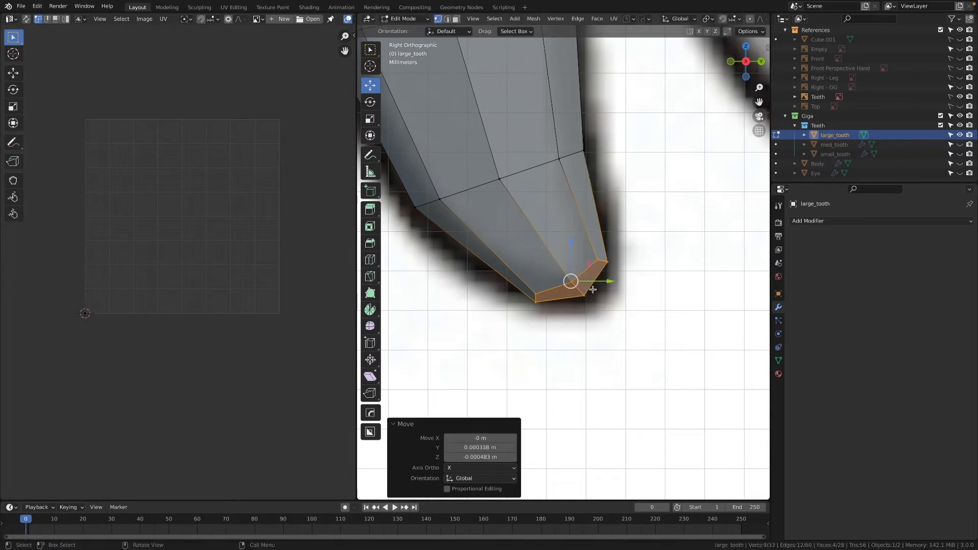
scroll(587, 284, down, 7)
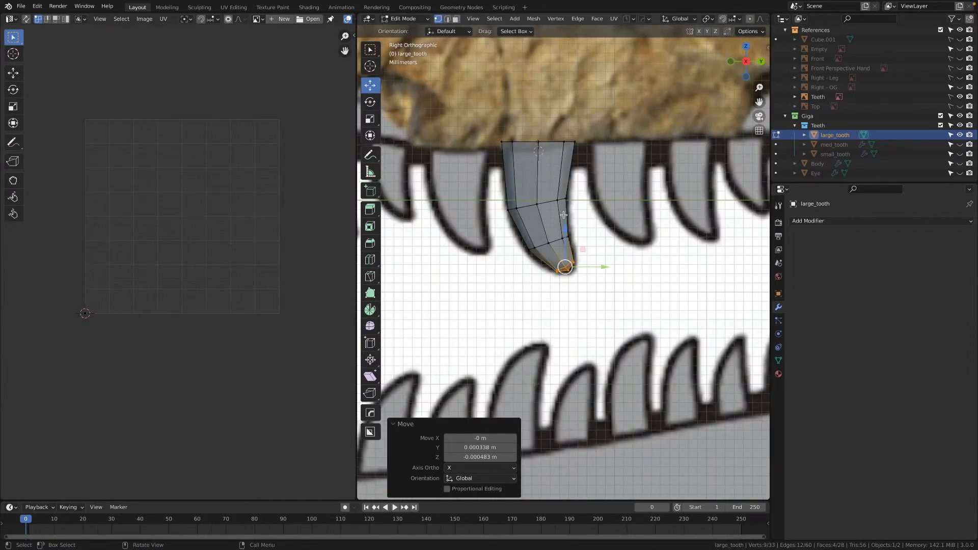
Step: Narrow the entire large_tooth mesh along the X axis to a scale of about 0.57
key(Tab)
middle_drag(637, 217, 684, 296)
key(Tab)
middle_drag(631, 275, 601, 289)
key(a)
key(a)
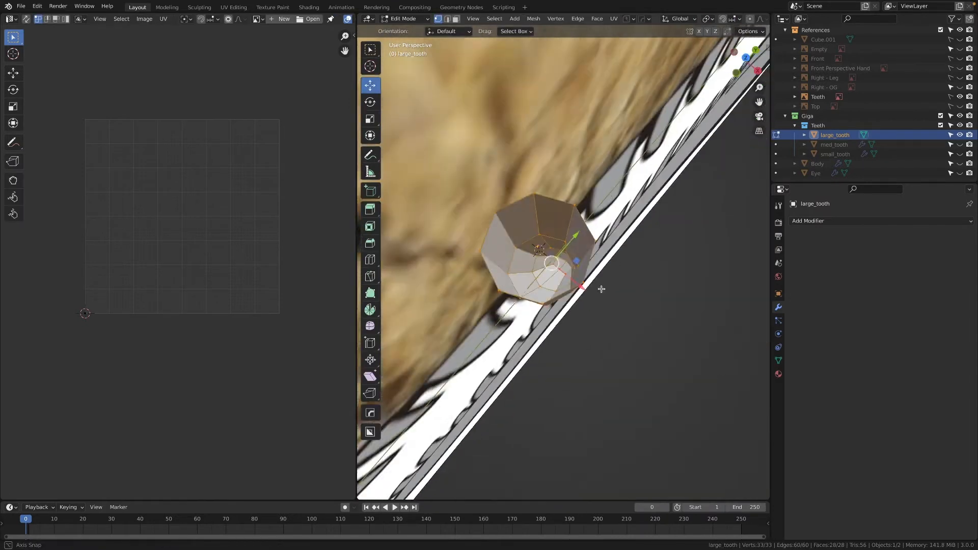
key(s)
key(x)
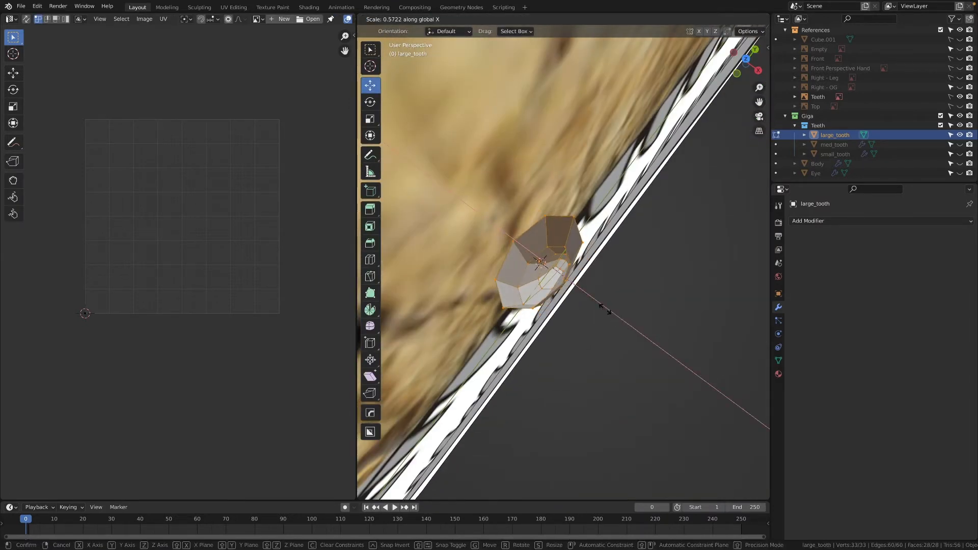
click(606, 313)
Step: Apply the rotation and scale of the large_tooth object
middle_drag(616, 349, 575, 296)
key(Tab)
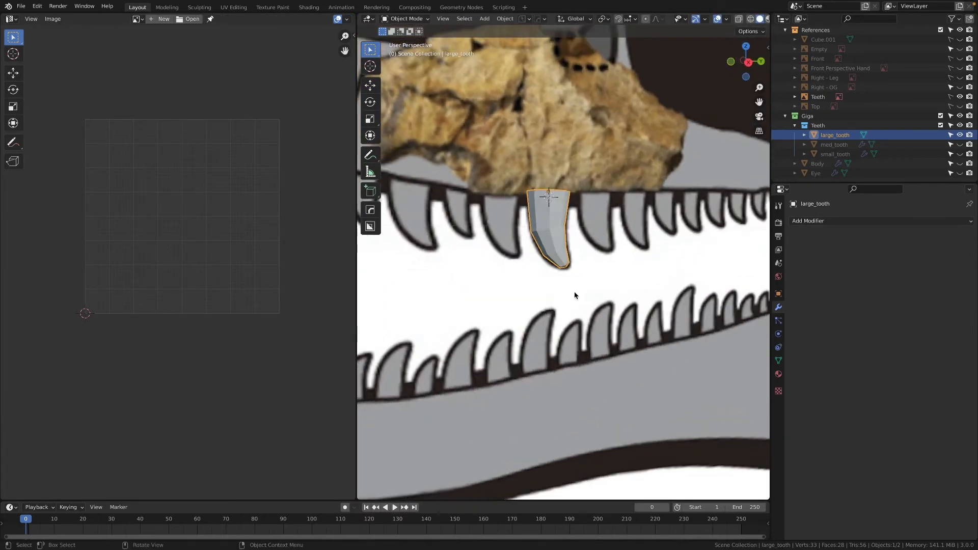
key(ctrl+a)
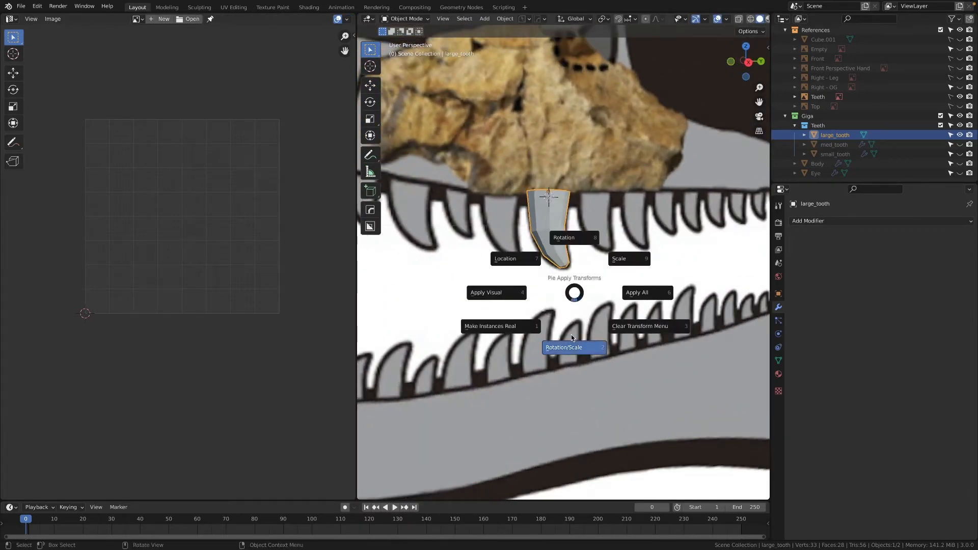
click(574, 347)
Step: Mark the lengthwise edge path on the narrow side of large_tooth as sharp and as a seam
key(Tab)
mouse_move(550, 245)
middle_down()
mouse_move(529, 241)
mouse_move(557, 256)
middle_up()
click(558, 259)
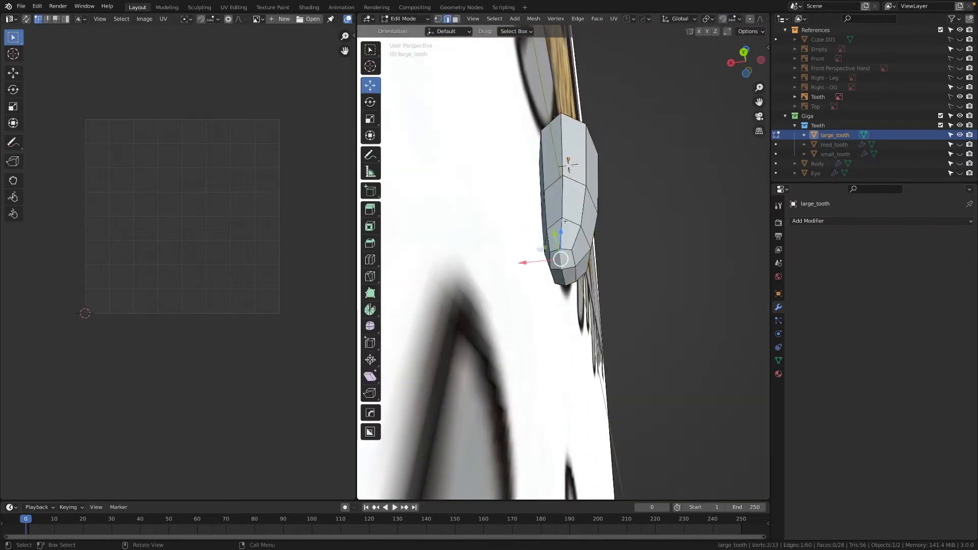
ctrl+click(563, 148)
key(ctrl+e)
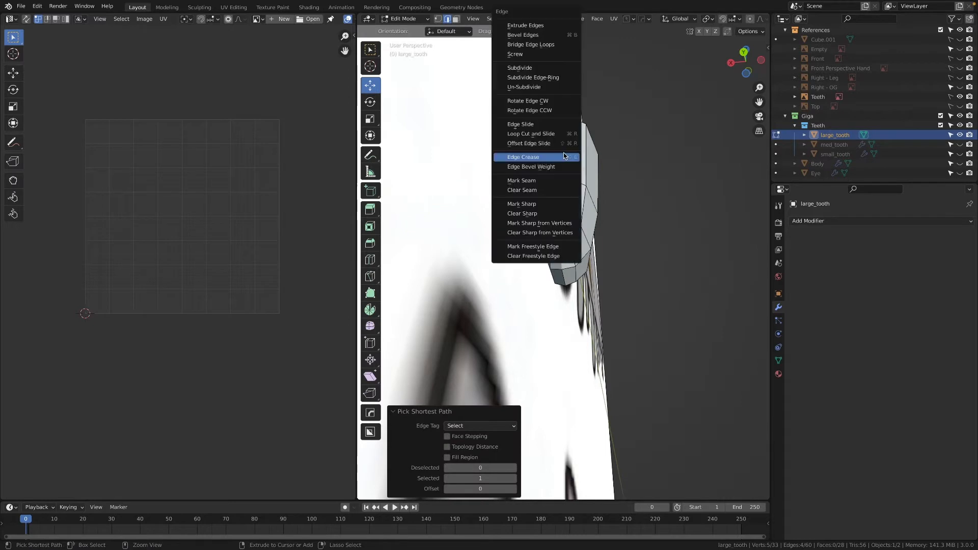
click(561, 204)
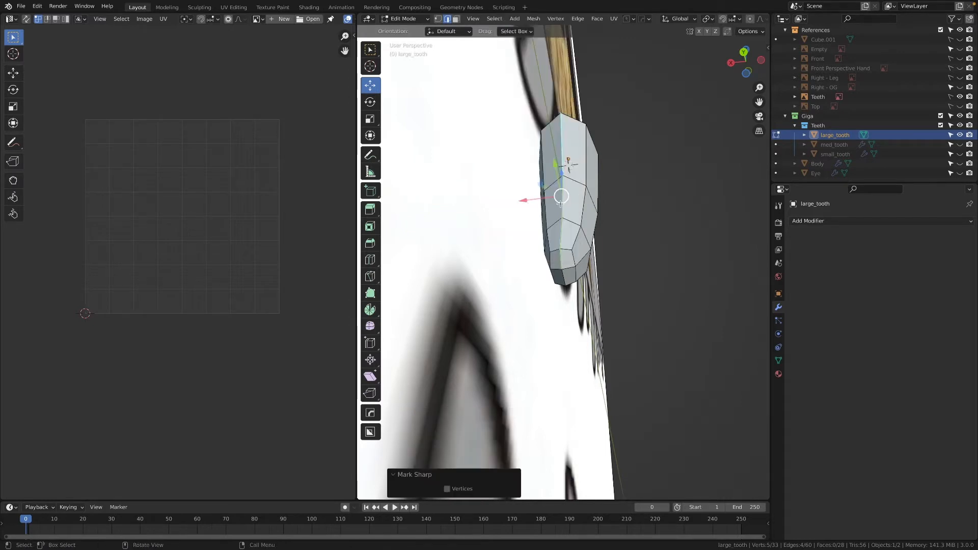
key(ctrl+e)
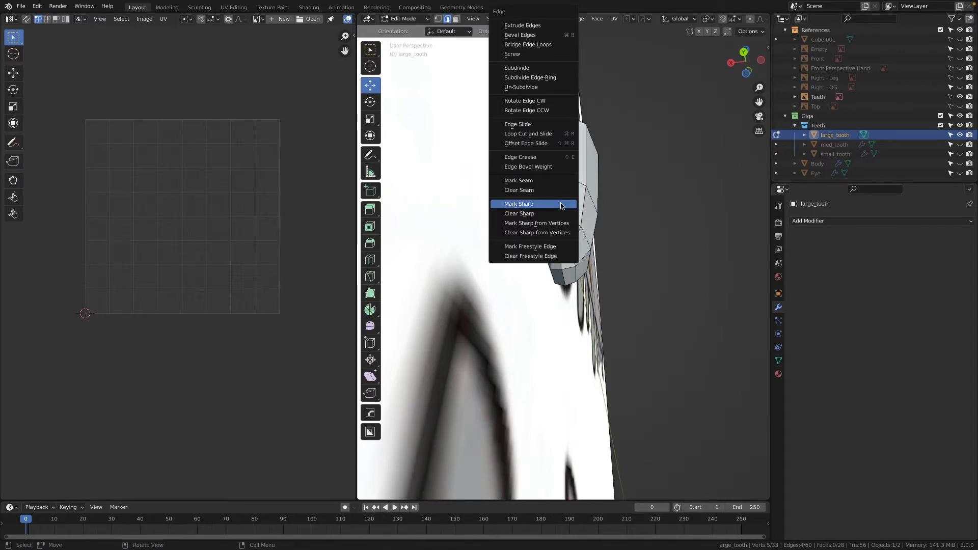
click(563, 184)
Step: Unwrap the whole large_tooth mesh with the Angle Based method and a 0.001 margin
mouse_move(563, 185)
middle_down()
mouse_move(590, 242)
mouse_move(560, 178)
middle_up()
key(a)
key(u)
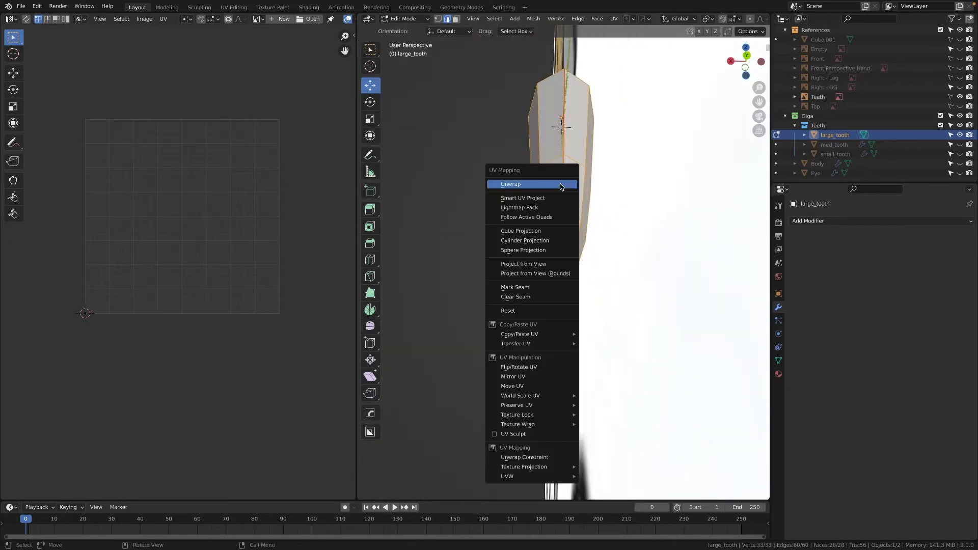
click(560, 182)
scroll(235, 305, up, 5)
scroll(234, 305, down, 3)
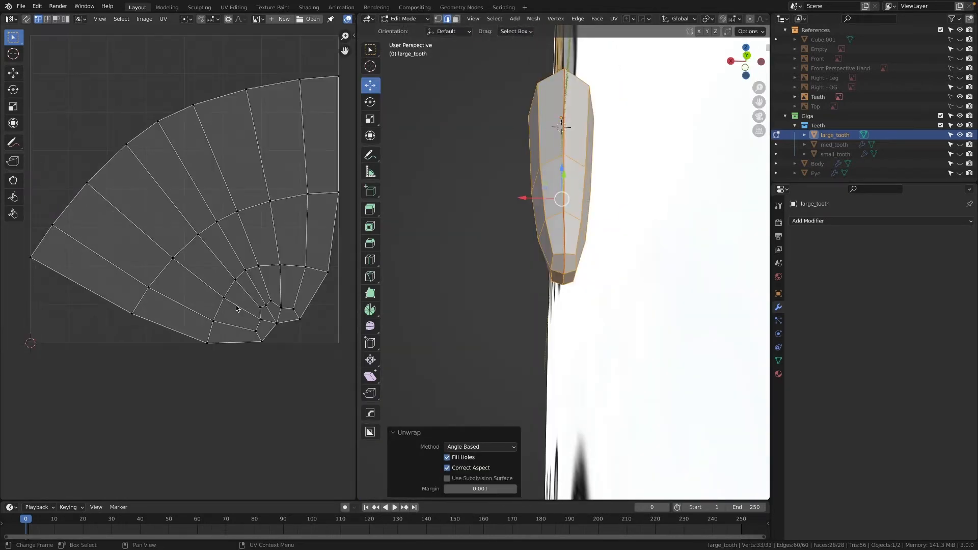
Step: Leave mesh editing and show the med_tooth and small_tooth objects
key(Tab)
middle_drag(646, 266, 576, 272)
scroll(594, 274, down, 5)
click(959, 144)
click(959, 154)
scroll(583, 251, down, 2)
scroll(583, 252, up, 3)
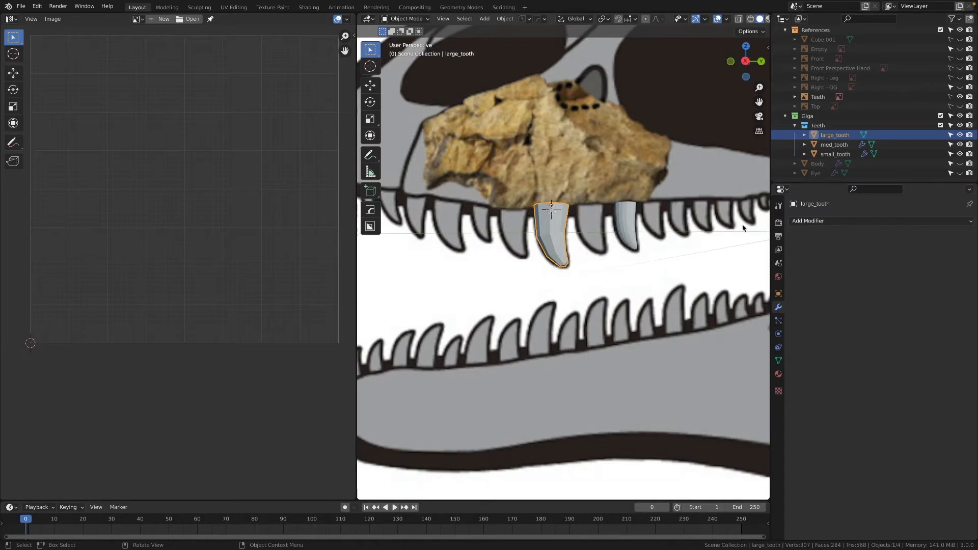
Step: Add a Subdivision Surface modifier to large_tooth with its render level set to 1
click(798, 222)
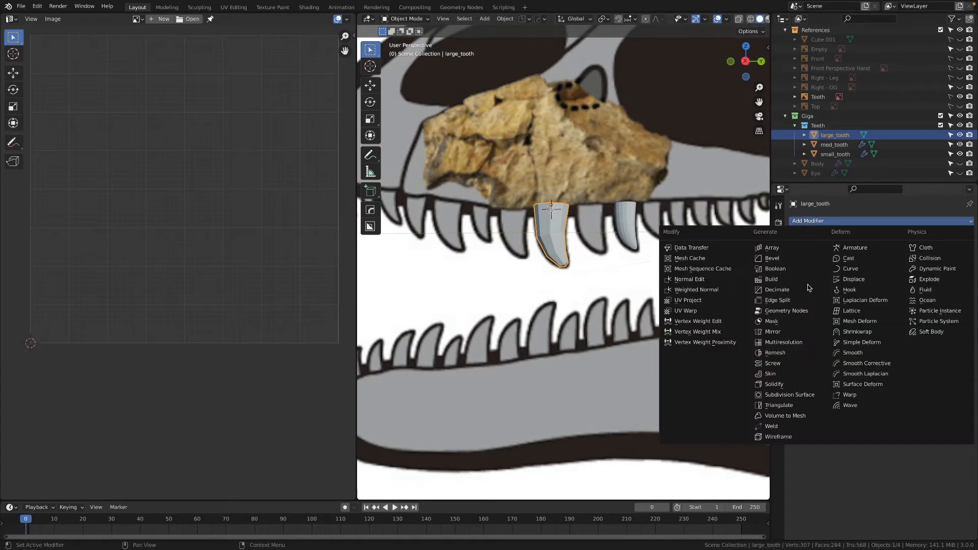
click(787, 394)
click(867, 272)
scroll(619, 280, down, 4)
mouse_move(525, 293)
middle_down()
mouse_move(506, 291)
mouse_move(538, 303)
mouse_move(516, 296)
middle_up()
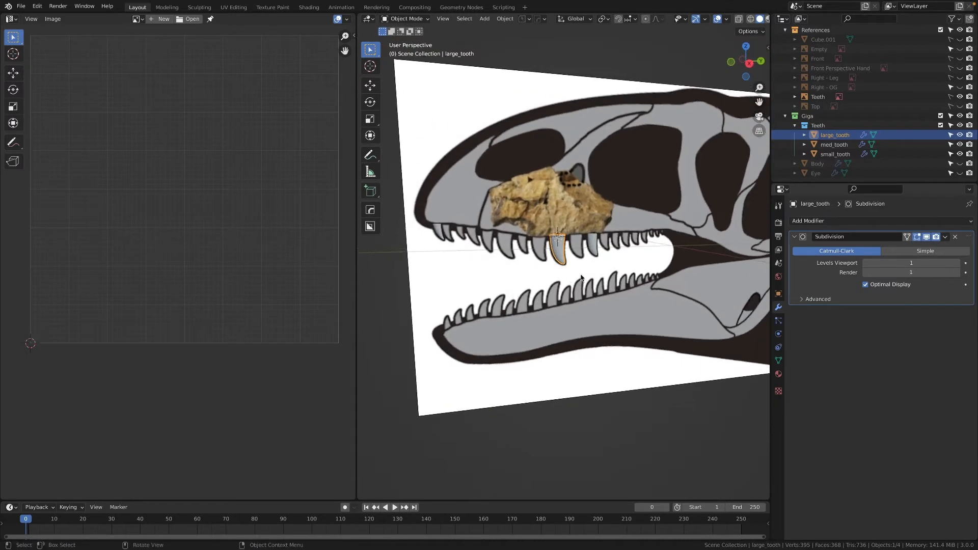
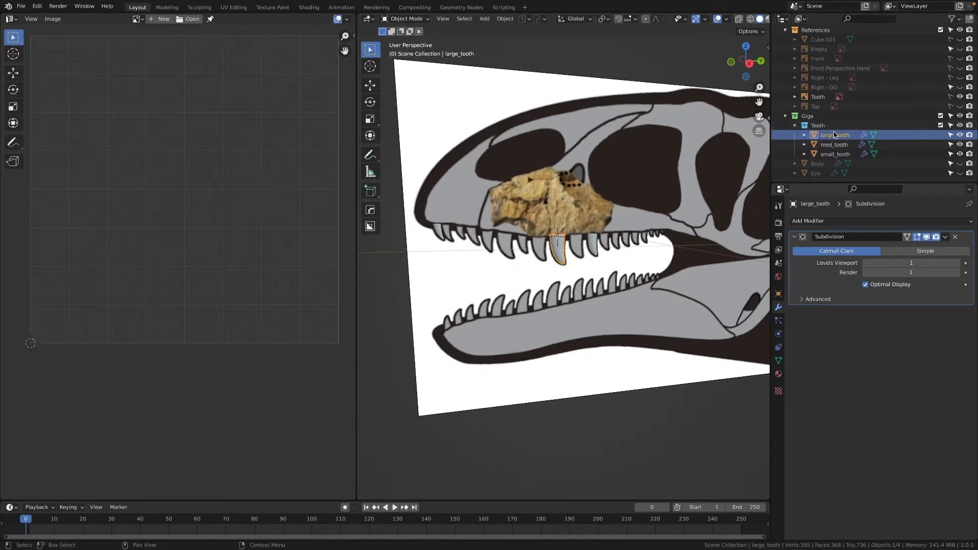
Step: Hide the References collection and show the Body and Eye objects in the Giga collection
click(796, 125)
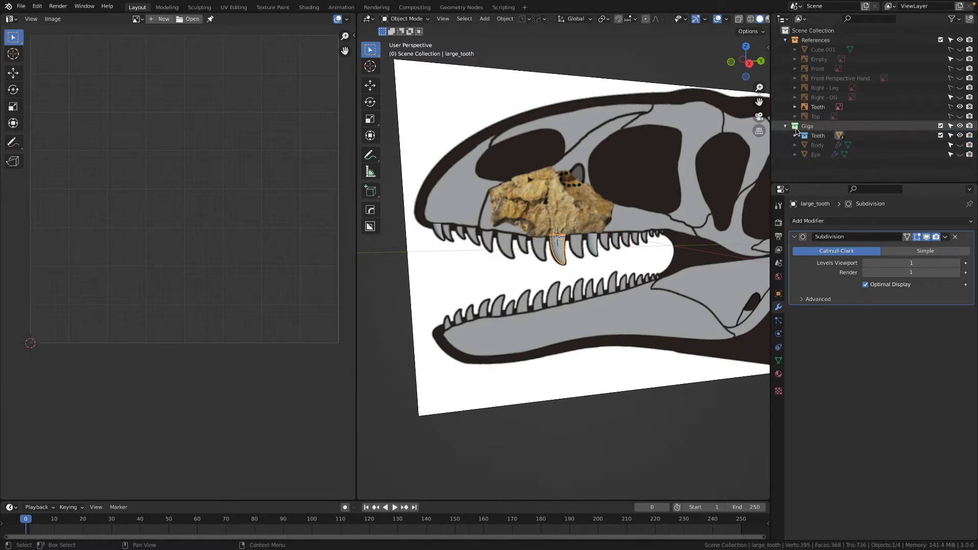
click(960, 40)
click(785, 40)
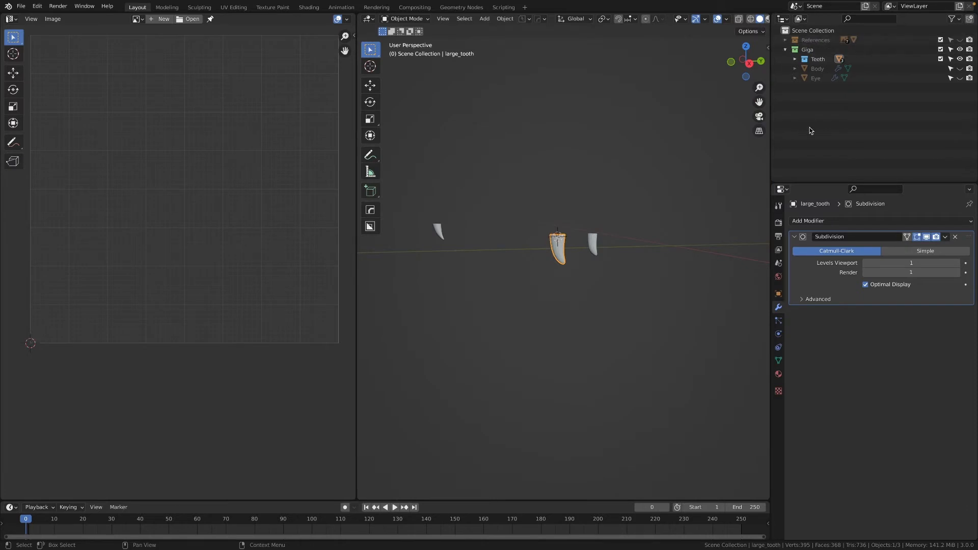
click(959, 68)
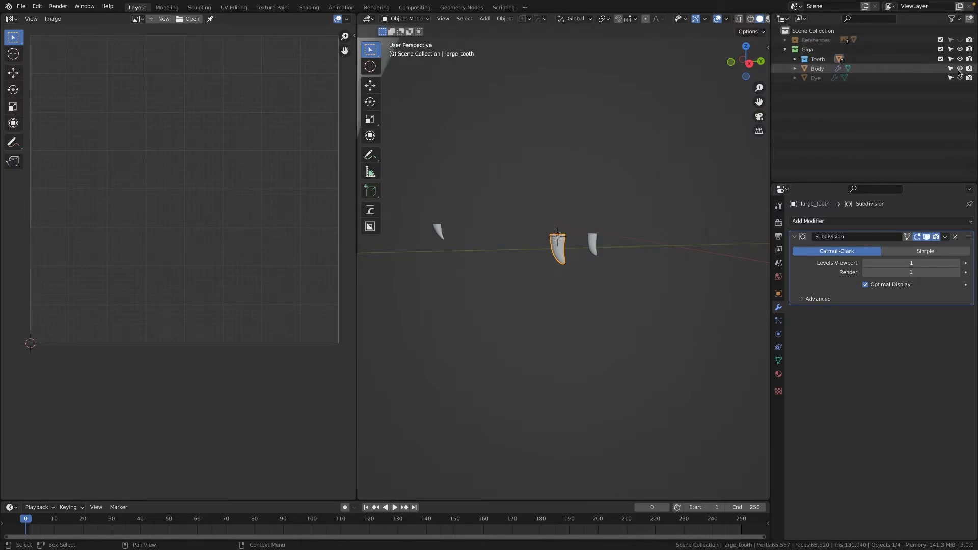
click(959, 78)
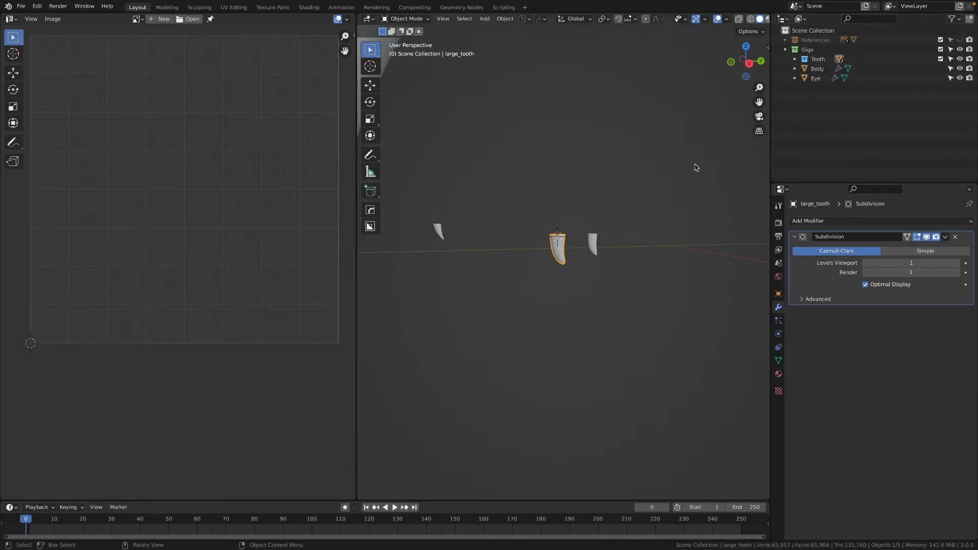
Step: Select the three teeth and examine their size and position against the Giganotosaurus body
scroll(326, 268, down, 4)
scroll(585, 231, down, 16)
mouse_move(581, 263)
middle_down()
mouse_move(552, 272)
mouse_move(578, 278)
middle_up()
drag(603, 253, 534, 279)
scroll(540, 283, down, 6)
scroll(547, 288, up, 6)
scroll(551, 290, up, 18)
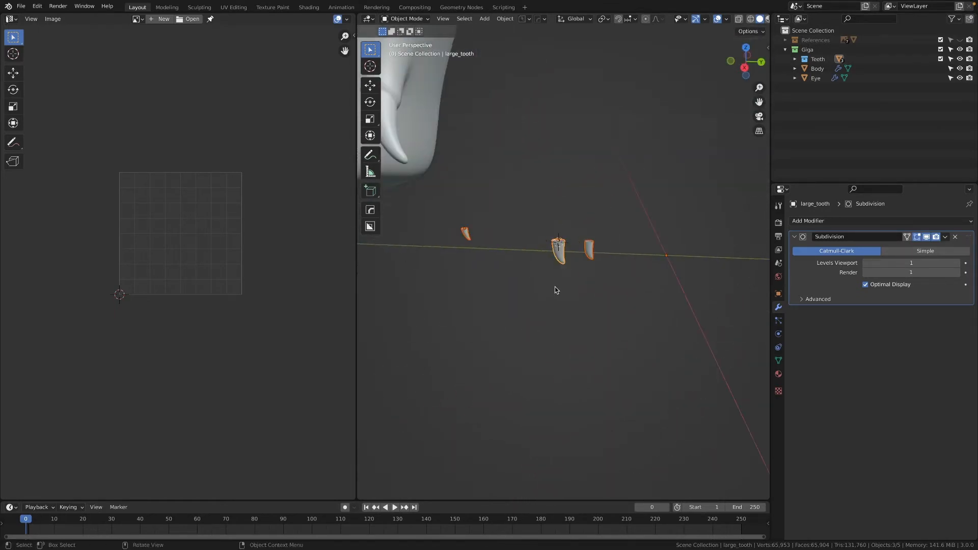
Step: Select the med_tooth object and apply its scale
scroll(650, 237, down, 5)
shift+middle_drag(641, 240, 608, 244)
click(574, 241)
scroll(577, 250, up, 4)
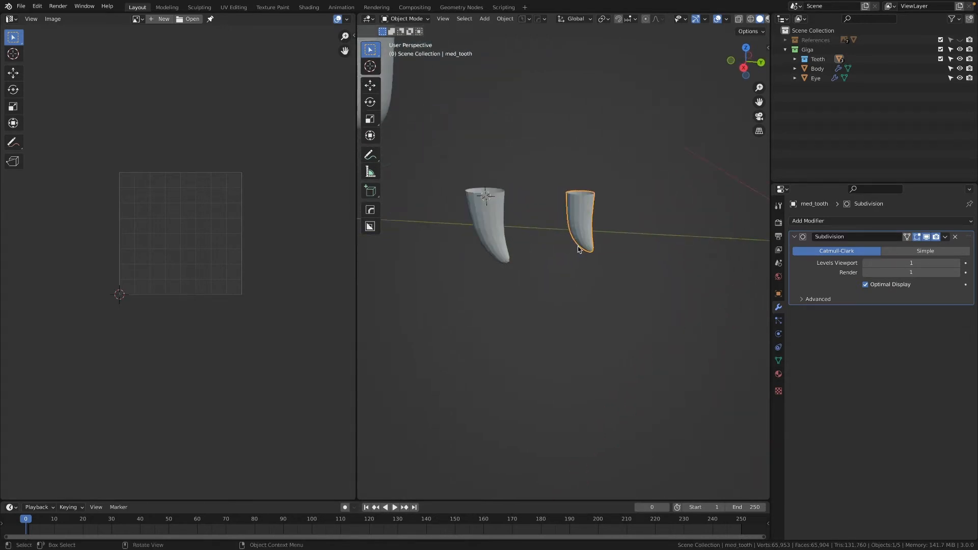
key(Tab)
middle_drag(596, 205, 599, 233)
key(Tab)
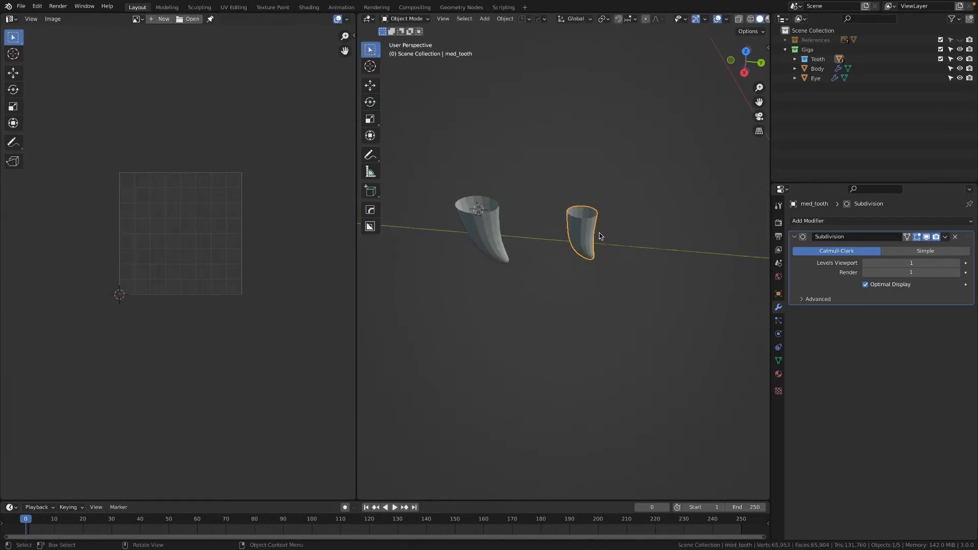
key(ctrl+a)
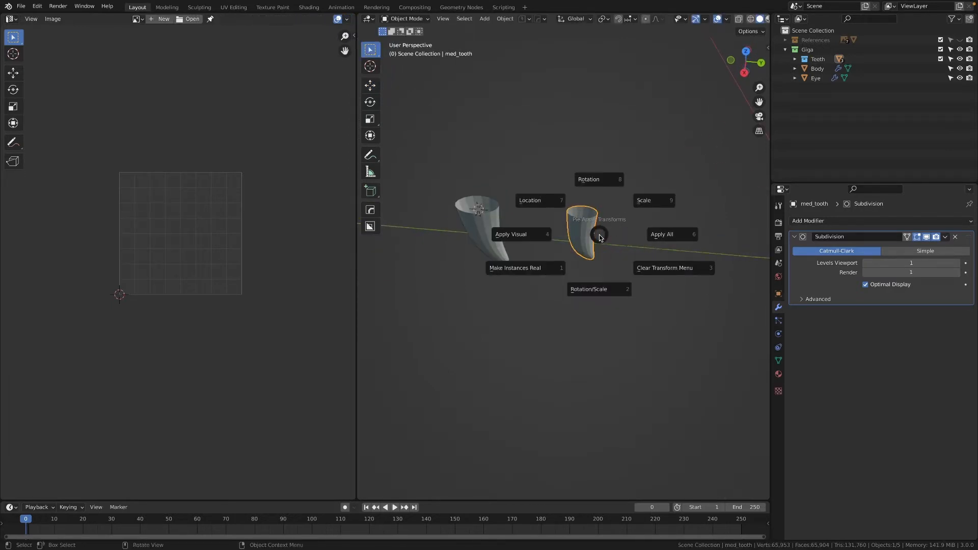
key(s)
Step: Select the open top edge loop of med_tooth and snap the 3D cursor to it
key(Tab)
key(KP_Decimal)
middle_drag(639, 224, 612, 220)
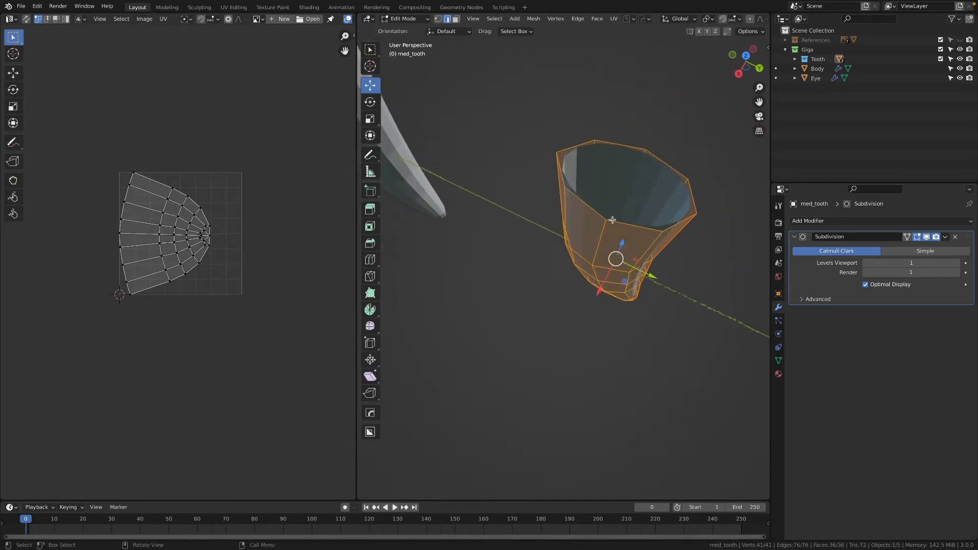
alt+click(619, 148)
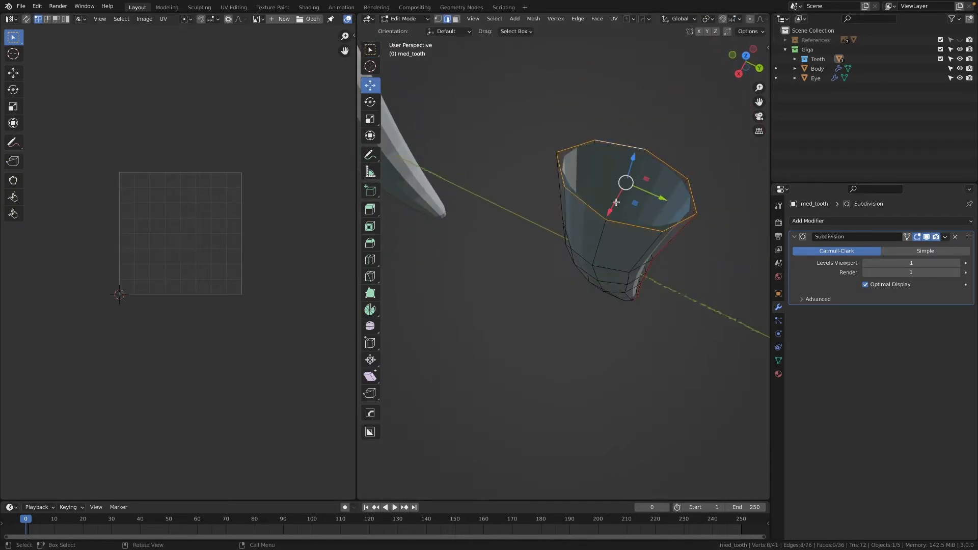
scroll(586, 249, down, 5)
key(shift+s)
click(597, 297)
middle_drag(597, 296, 597, 189)
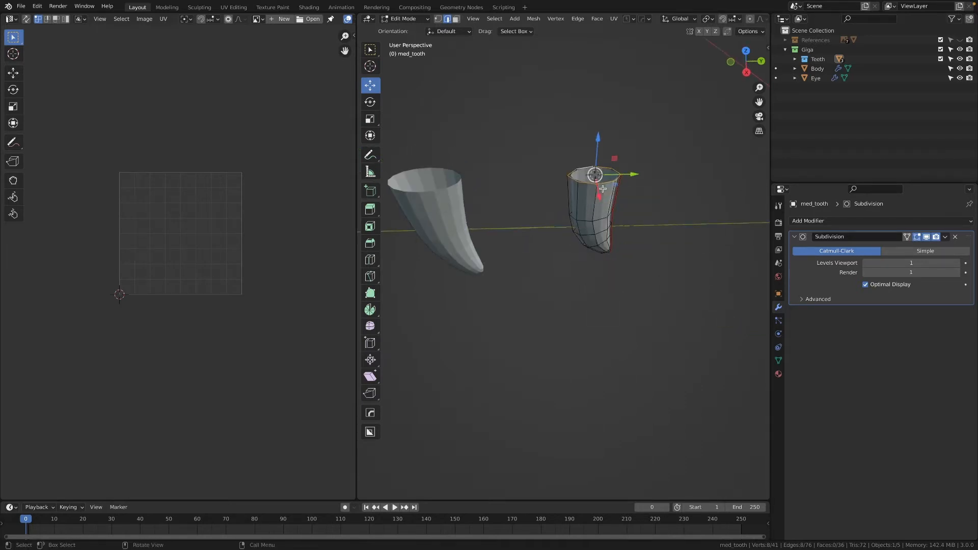
Step: Set the origin of the med_tooth object to the 3D cursor
key(Tab)
right_click(599, 185)
mouse_move(592, 223)
click(657, 239)
Step: Check the large_tooth and small_tooth objects in turn, and return the 3D cursor to the world origin
middle_drag(454, 224, 493, 215)
click(479, 224)
scroll(472, 243, down, 5)
shift+middle_drag(472, 243, 604, 230)
click(460, 206)
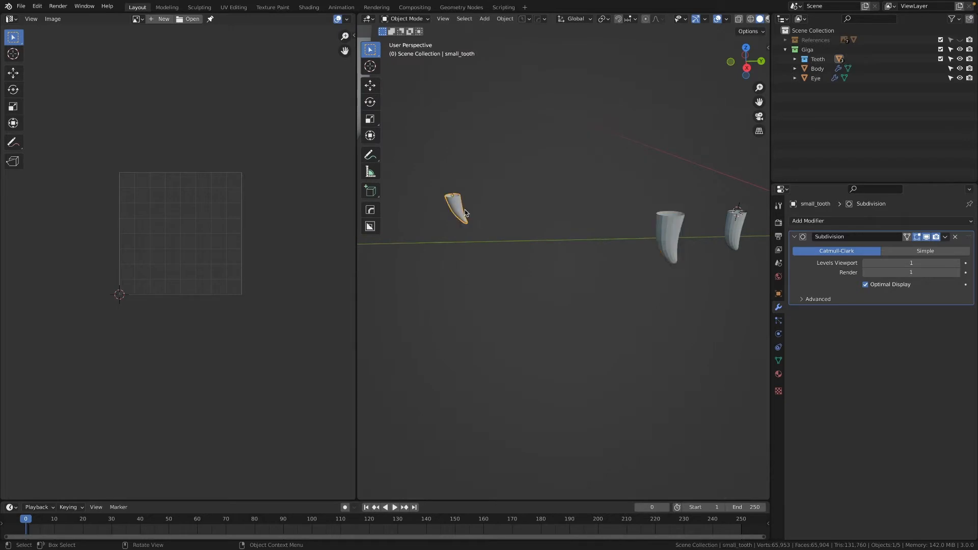
scroll(676, 240, down, 3)
key(shift+s)
click(602, 271)
Step: Move all three teeth about -1.84 m along the Y axis, away from the Giganotosaurus body
scroll(630, 291, down, 5)
scroll(630, 292, down, 5)
drag(625, 237, 549, 280)
scroll(549, 292, down, 4)
middle_drag(469, 302, 550, 277)
key(g)
key(y)
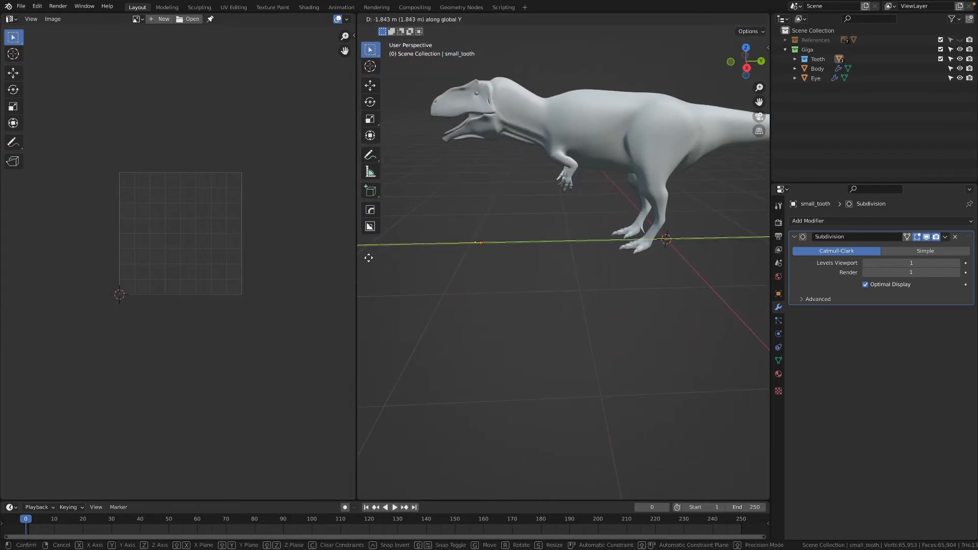
click(368, 258)
Step: Shift the three teeth farther out in the negative Y direction
middle_drag(368, 258, 579, 252)
key(g)
key(y)
click(495, 250)
Step: Rename the Teeth collection to "Teeth OG" and collapse it
click(794, 60)
double_click(816, 60)
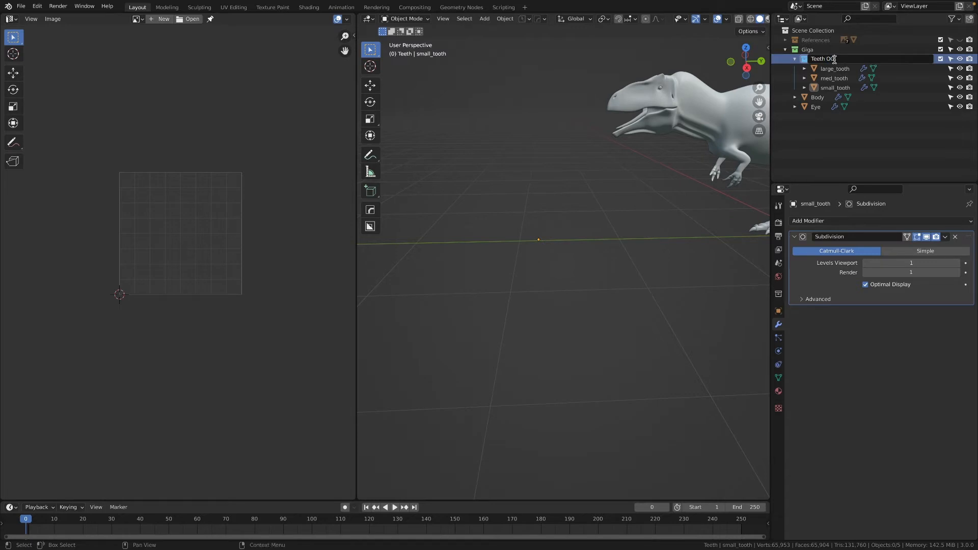
text(OG)
key(Return)
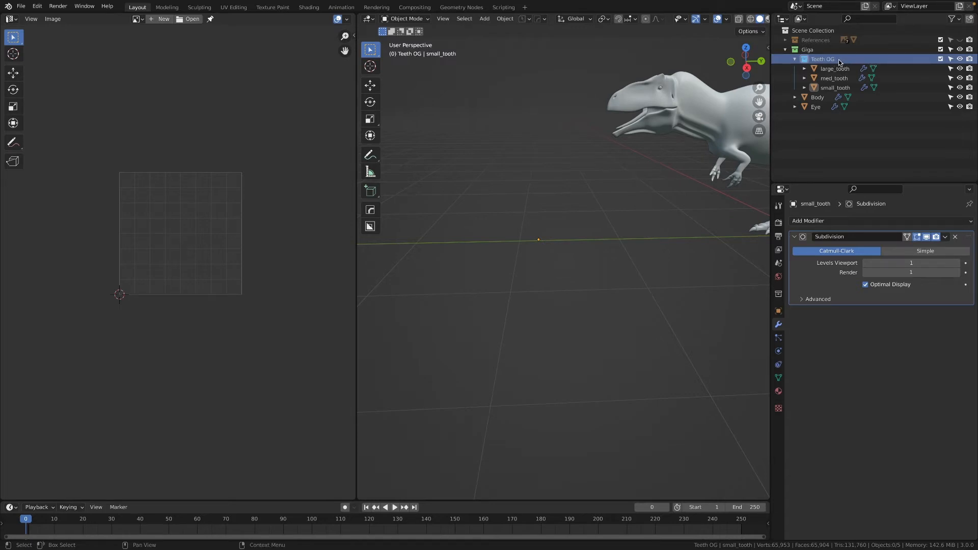
click(795, 59)
Step: Create a new collection named "Teeth" and nest it inside the Giga collection
right_click(823, 111)
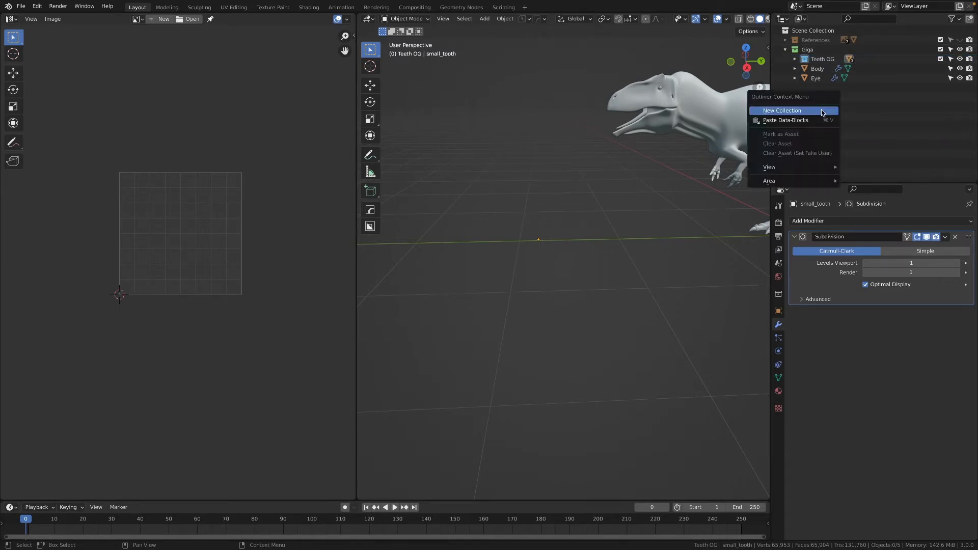
click(823, 111)
double_click(819, 88)
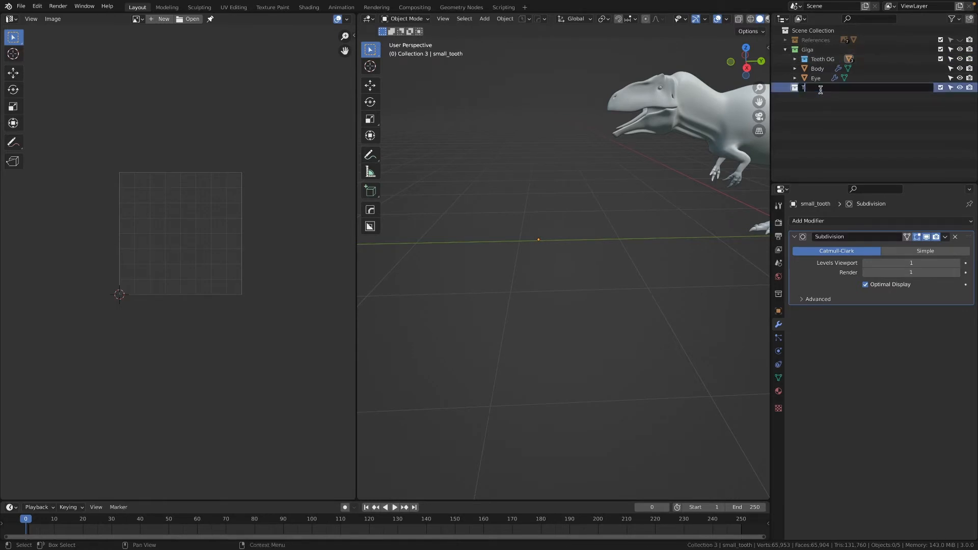
text(Teeth)
key(Return)
drag(821, 92, 815, 51)
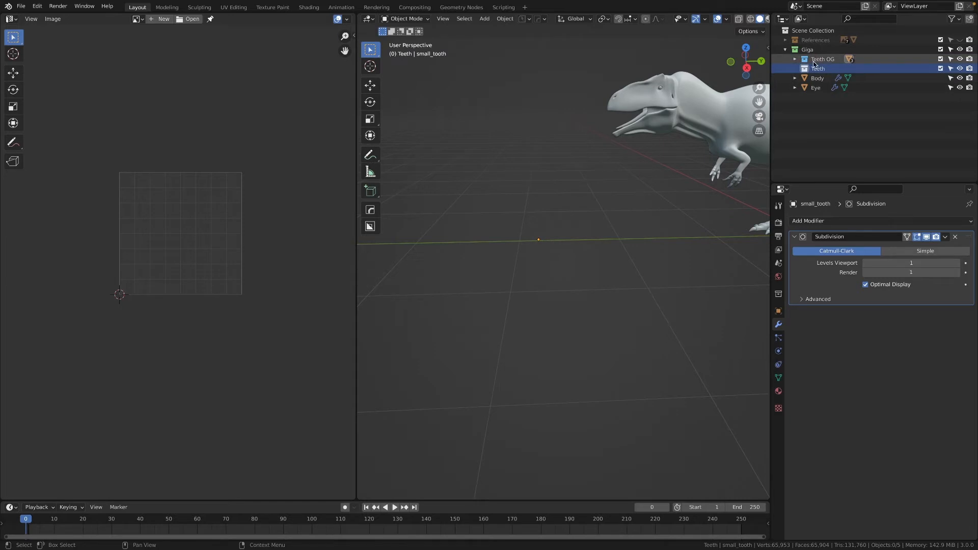
Step: Scale the three original teeth up uniformly by 8.75
drag(507, 238, 590, 277)
key(s)
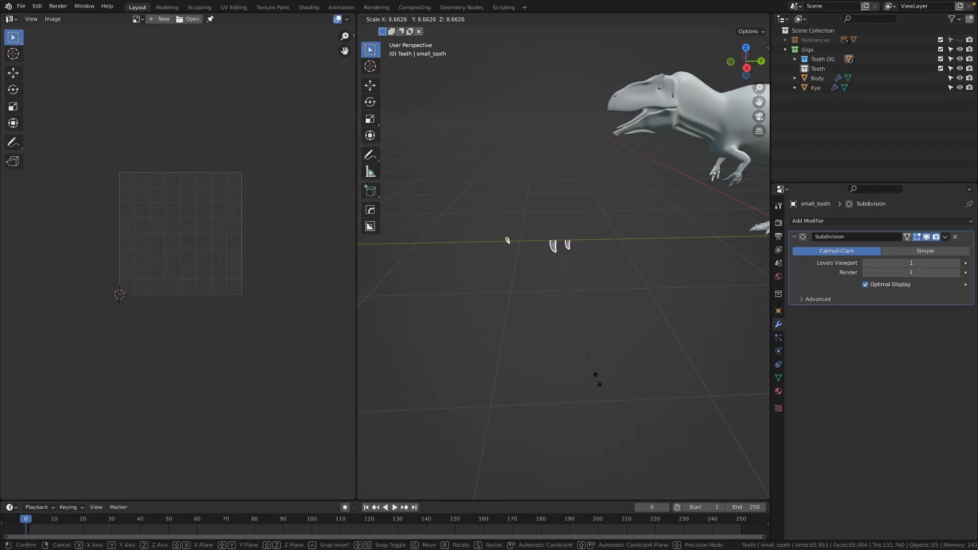
click(597, 379)
mouse_move(594, 279)
middle_down()
mouse_move(540, 234)
mouse_move(594, 260)
middle_up()
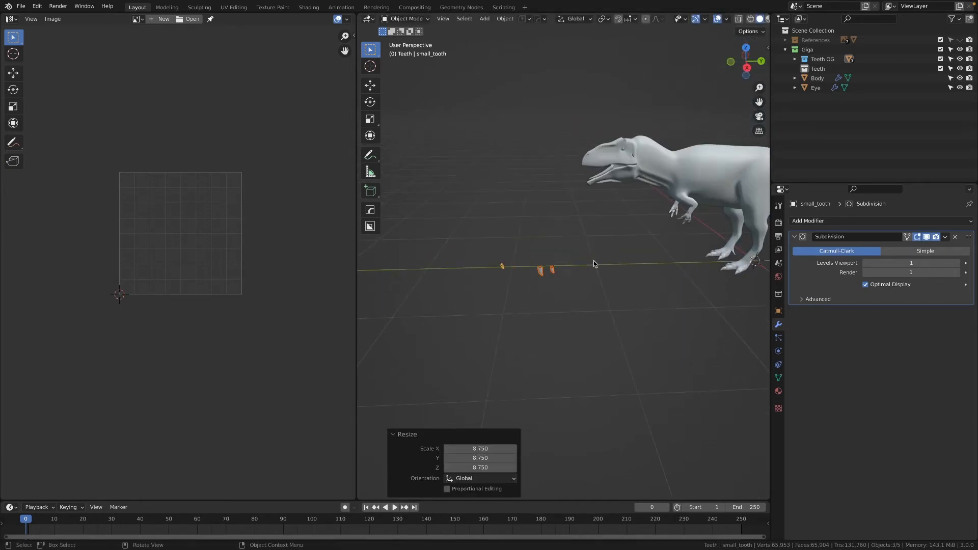
Step: Open teeth.jpeg from the Giganotosaurus References folder in the image editor and fit the skull in view
scroll(192, 189, up, 3)
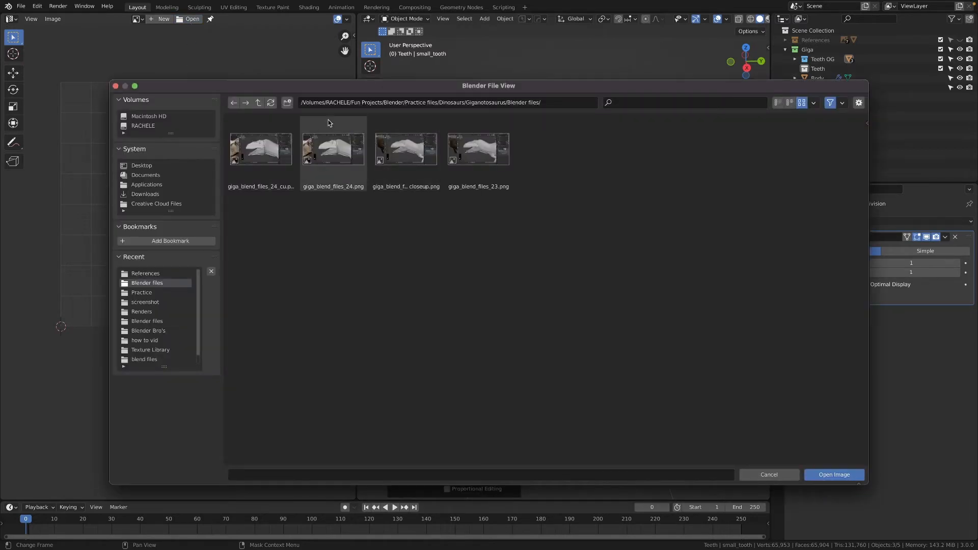
click(260, 102)
click(670, 154)
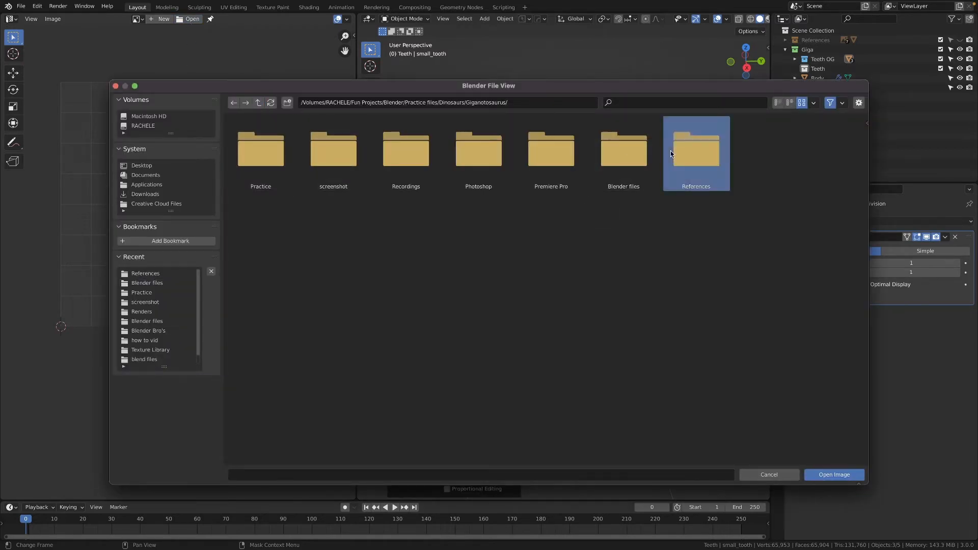
click(671, 153)
click(261, 153)
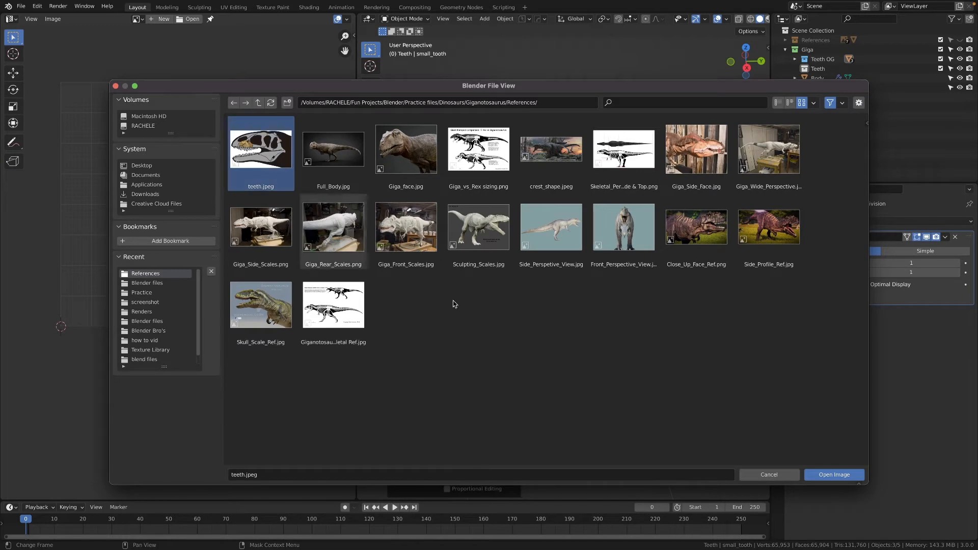
click(833, 474)
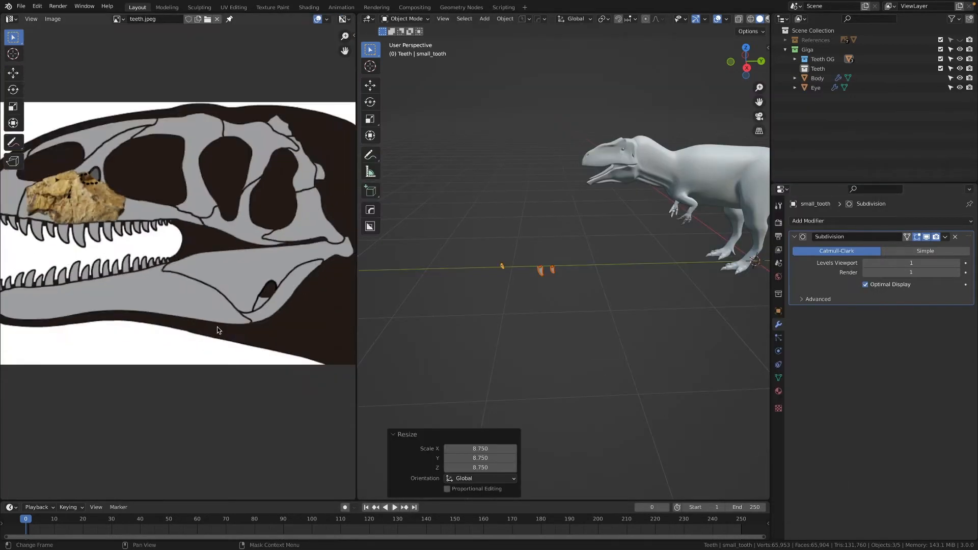
scroll(137, 332, down, 2)
Step: Raise the three selected original teeth about 1.12 m straight up along Z
middle_drag(560, 264, 565, 250)
scroll(586, 222, up, 2)
drag(615, 212, 429, 330)
key(g)
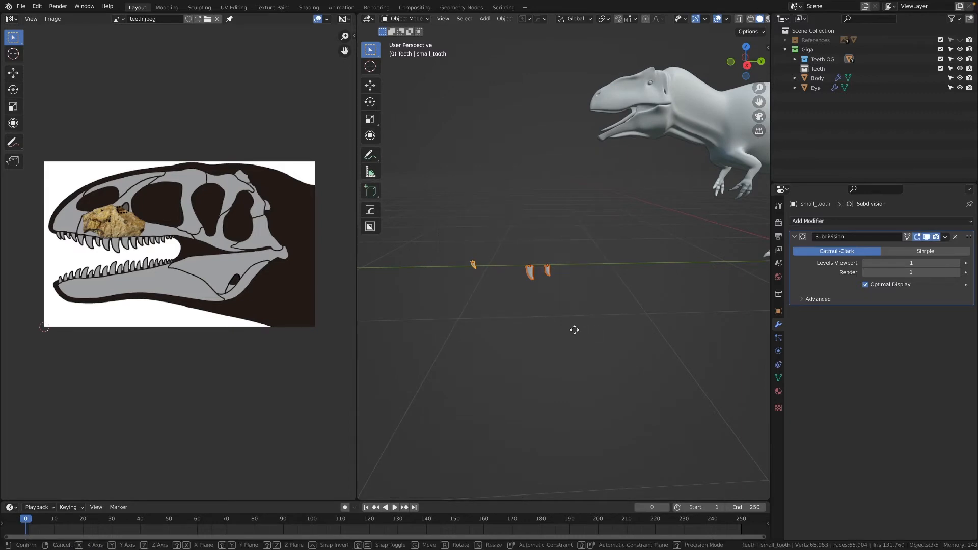
key(z)
click(572, 181)
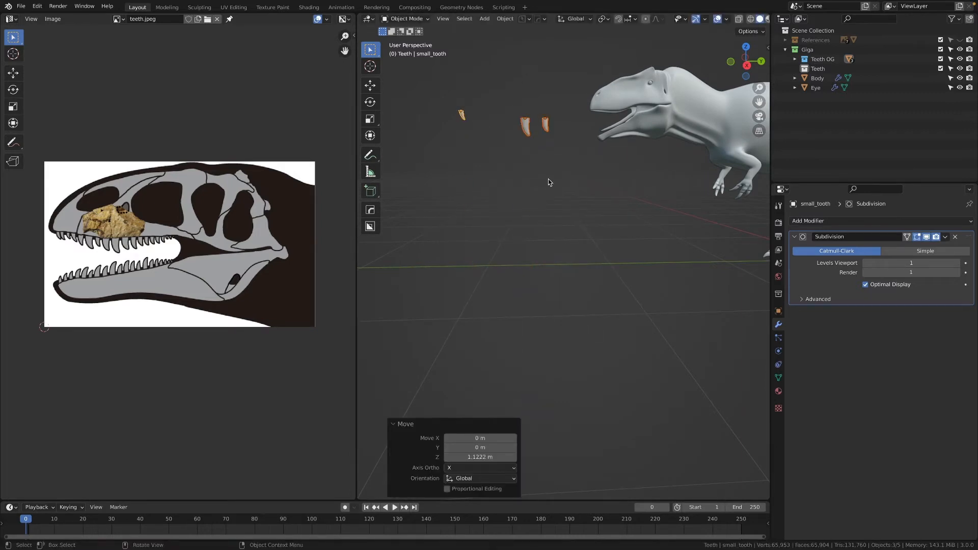
Step: In the right side view, move the three teeth along Z and Y so the two larger ones sit above the dinosaur's snout
key(KP_3)
scroll(530, 270, up, 1)
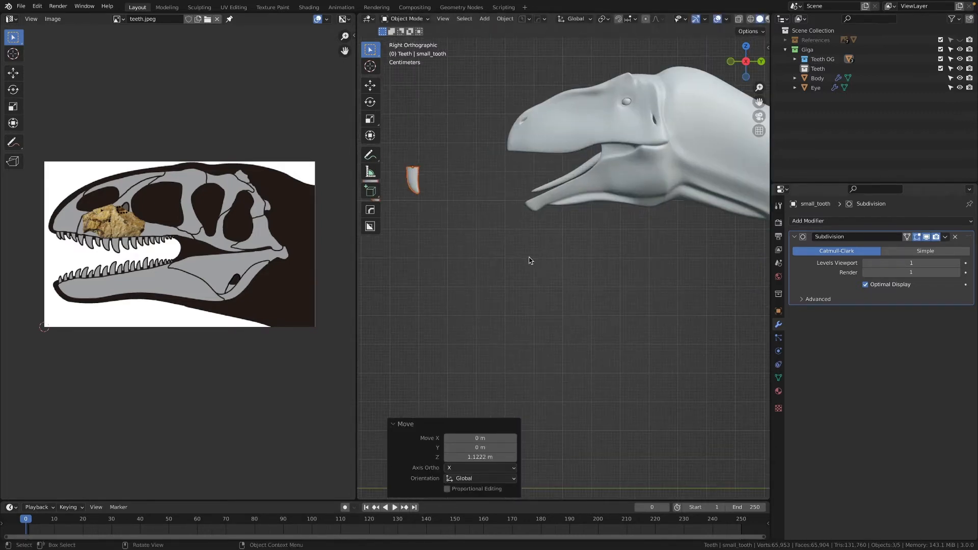
scroll(584, 240, up, 1)
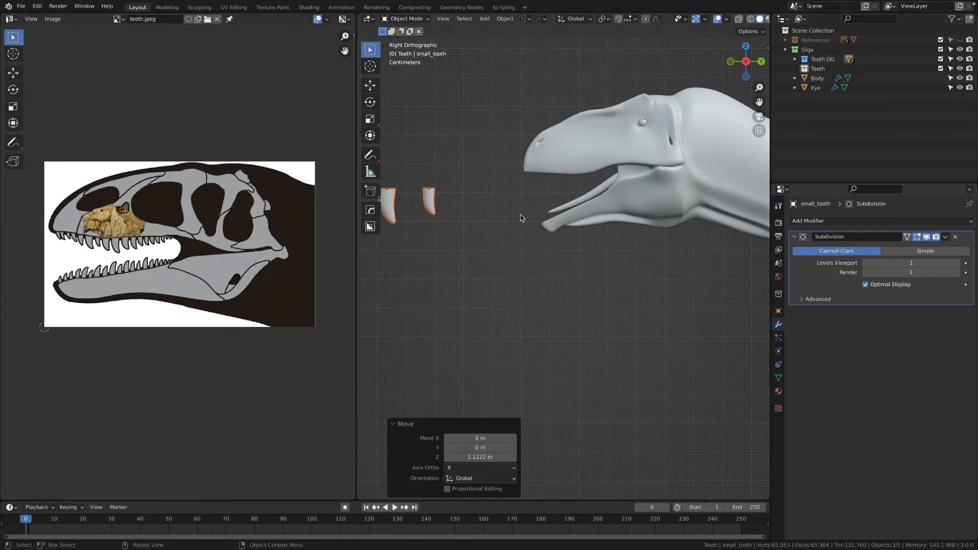
scroll(520, 219, down, 3)
key(g)
key(y)
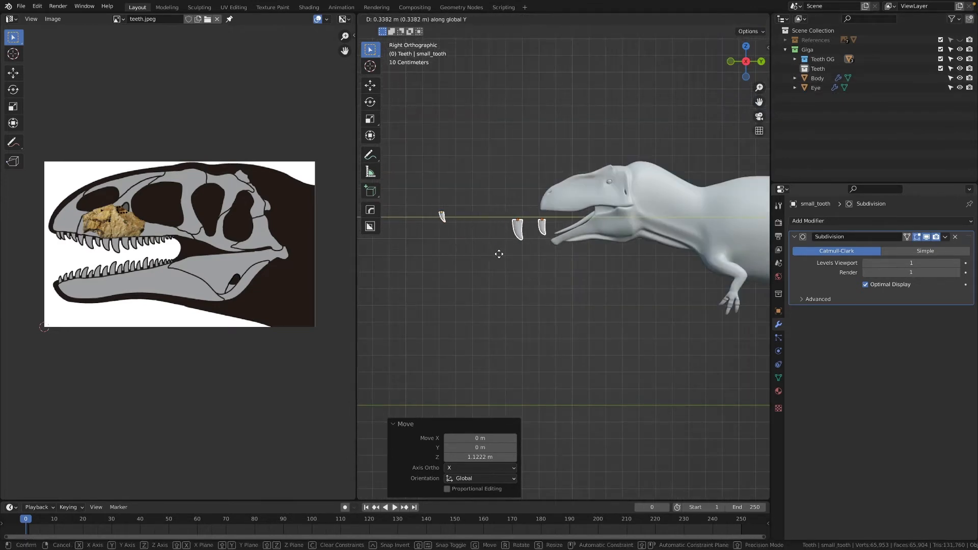
key(z)
click(507, 184)
key(g)
key(y)
click(546, 184)
Step: Move the small tooth along Y beside the other two and lower it about 0.044 m to line up with them
scroll(570, 238, up, 3)
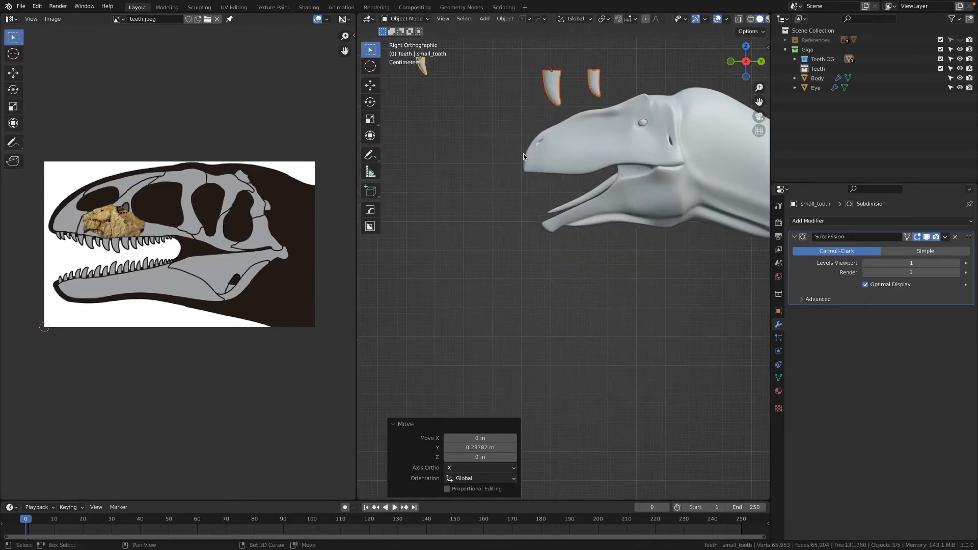
scroll(570, 238, up, 3)
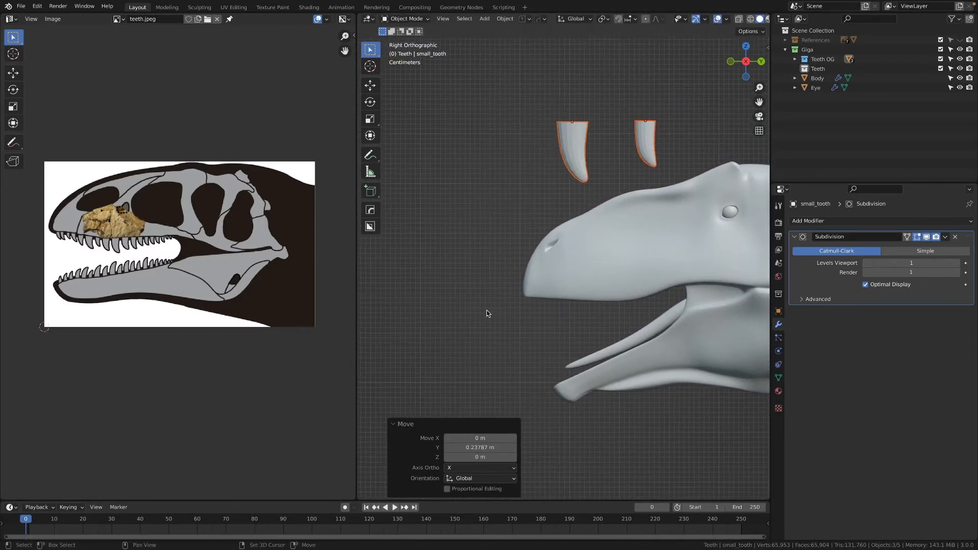
scroll(212, 277, up, 1)
scroll(112, 275, up, 2)
middle_drag(111, 275, 176, 267)
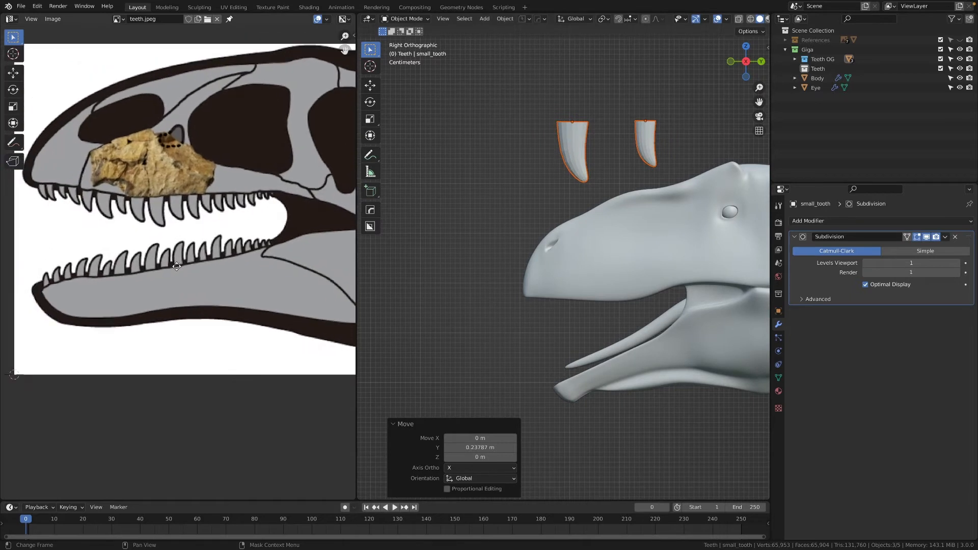
scroll(582, 169, down, 2)
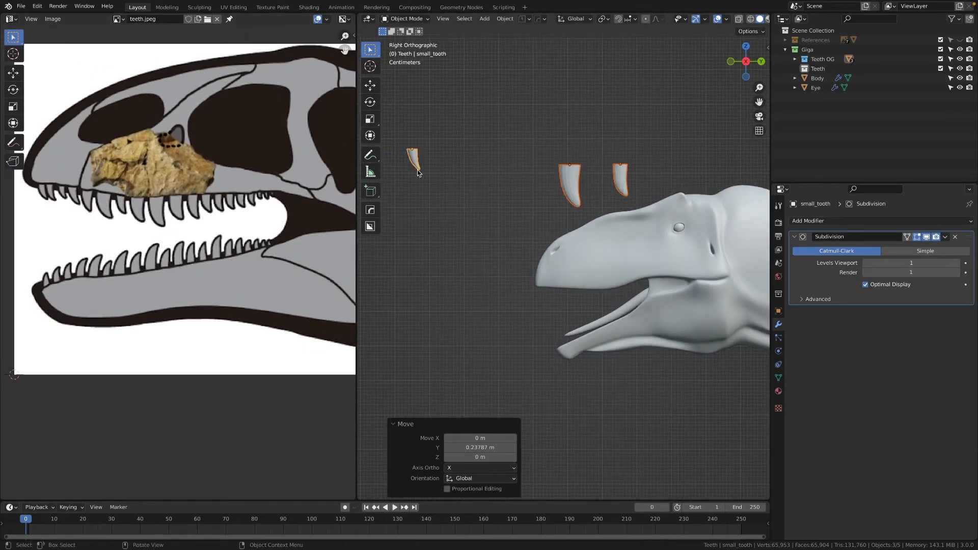
click(413, 153)
key(g)
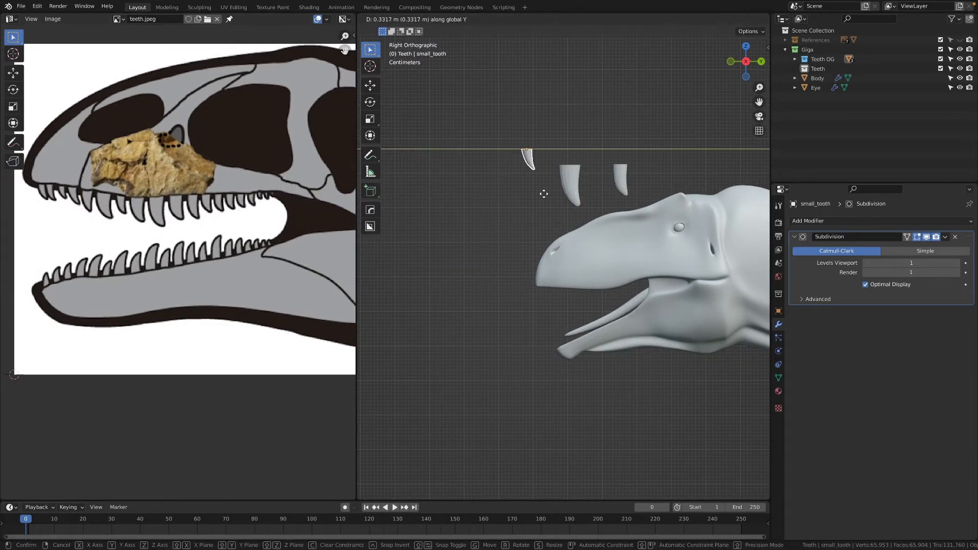
click(540, 193)
key(g)
key(z)
click(541, 214)
Step: Narrow the small tooth by scaling its whole mesh along X to about 0.33
middle_drag(541, 214, 585, 261)
scroll(586, 260, up, 5)
shift+middle_drag(631, 175, 584, 218)
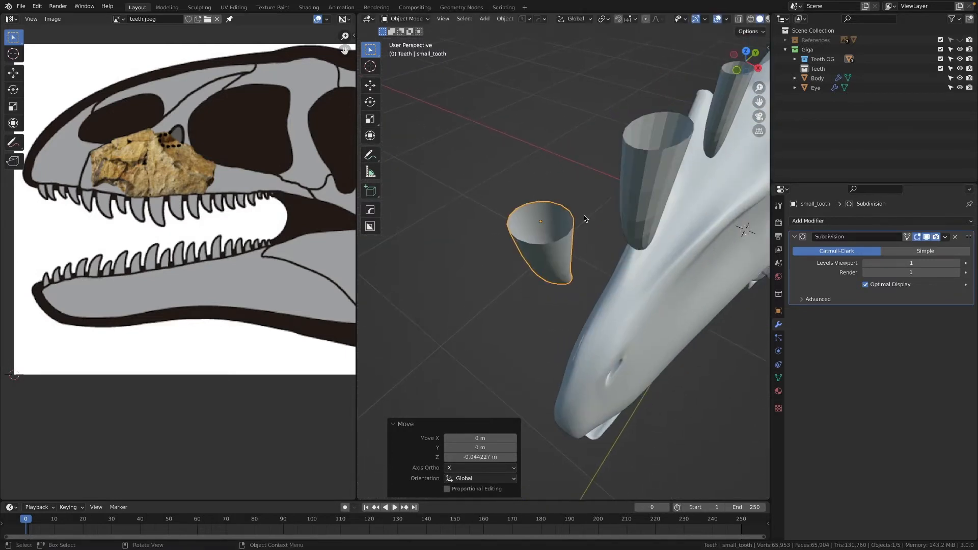
key(Tab)
key(ctrl+Tab)
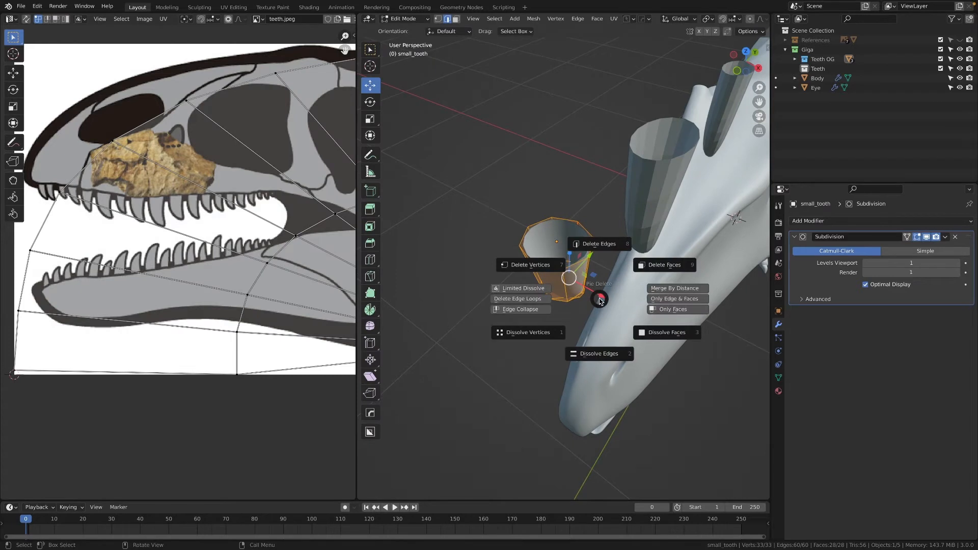
key(s)
key(x)
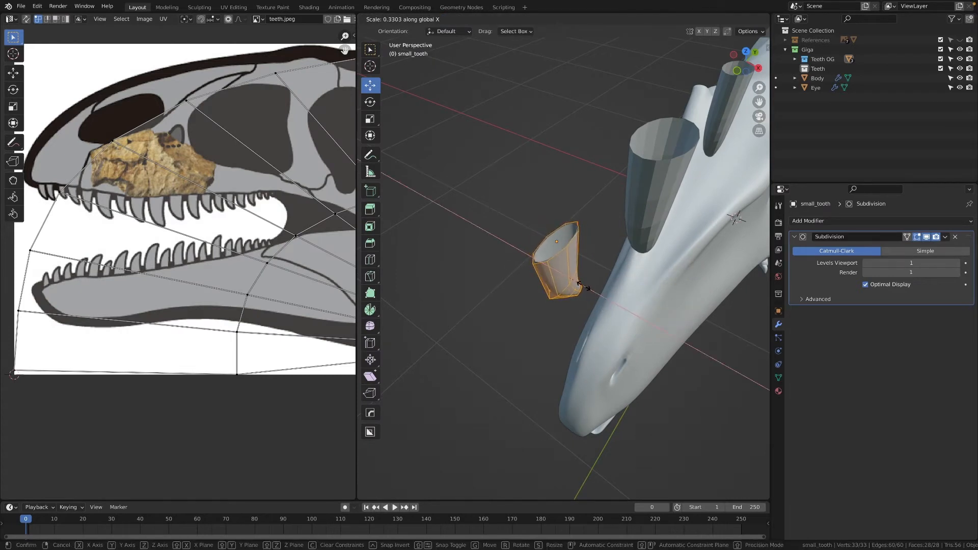
click(584, 289)
key(Tab)
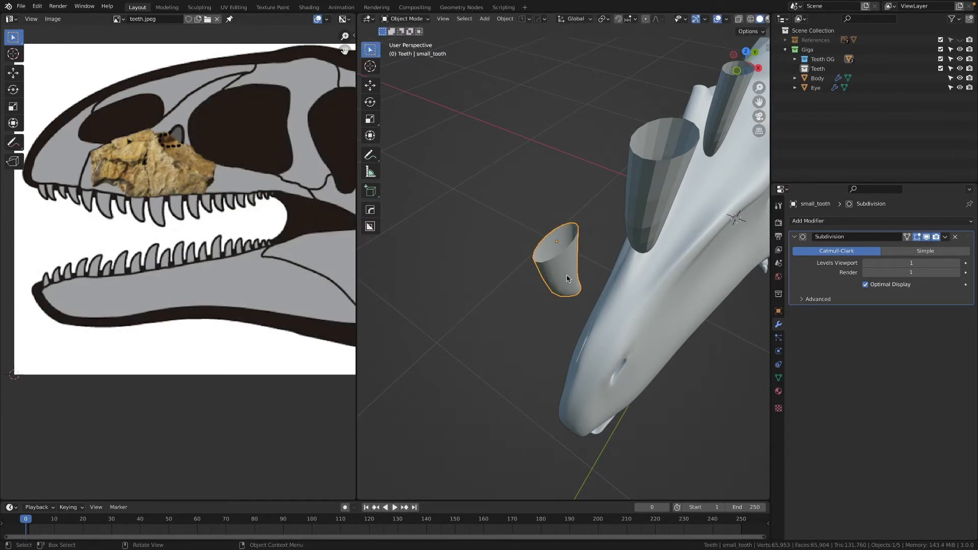
Step: Apply the small tooth's rotation and scale, and return to the right side view
key(ctrl+a)
click(561, 329)
key(KP_3)
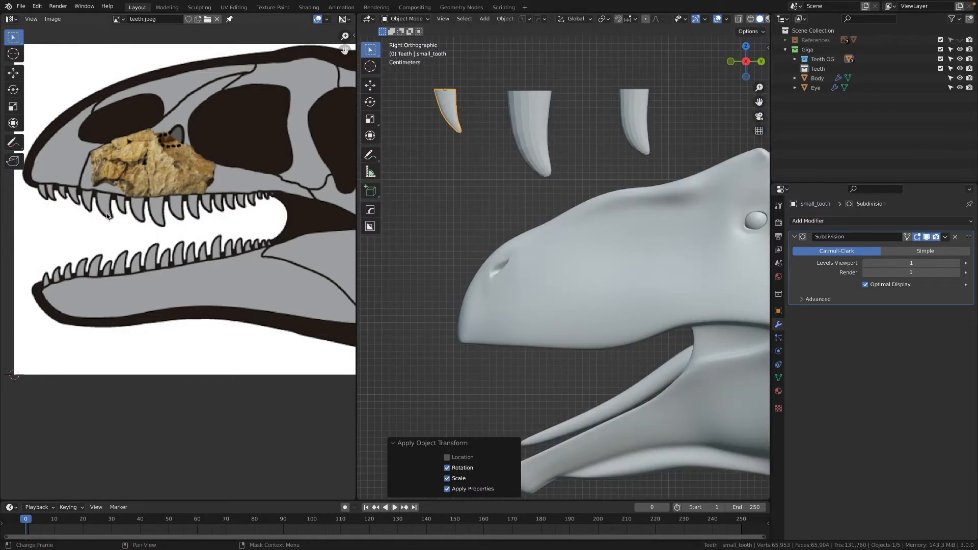
Step: Collapse the Subdivision modifier and place a linked duplicate of the small tooth at the front of the upper jaw
click(794, 237)
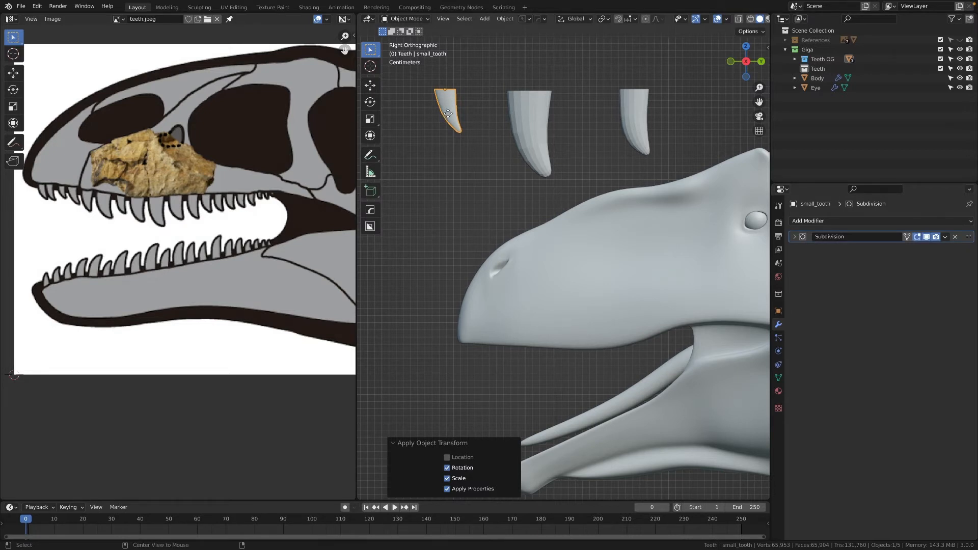
key(shift+d)
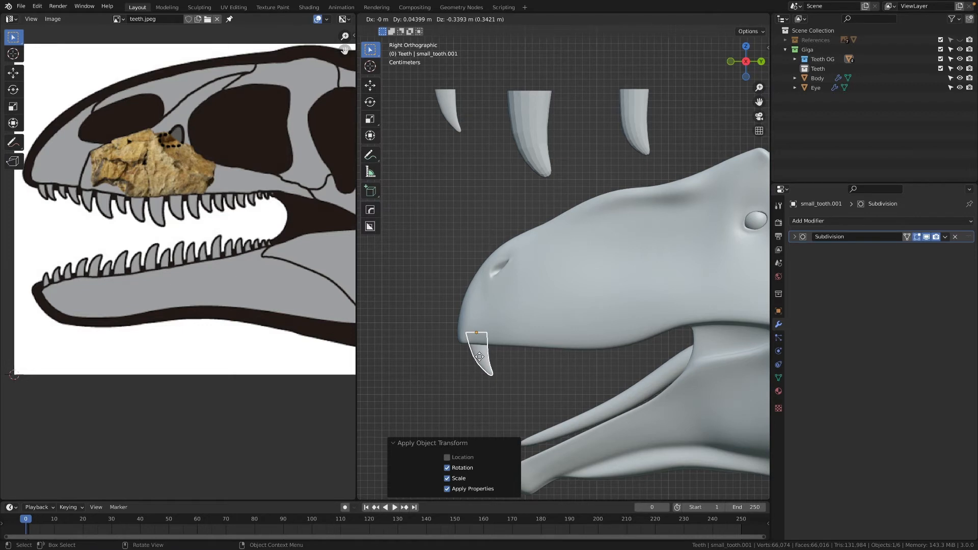
click(481, 359)
Step: Set the Screencast Keys horizontal offset to 1752 and widen the 3D viewport
key(n)
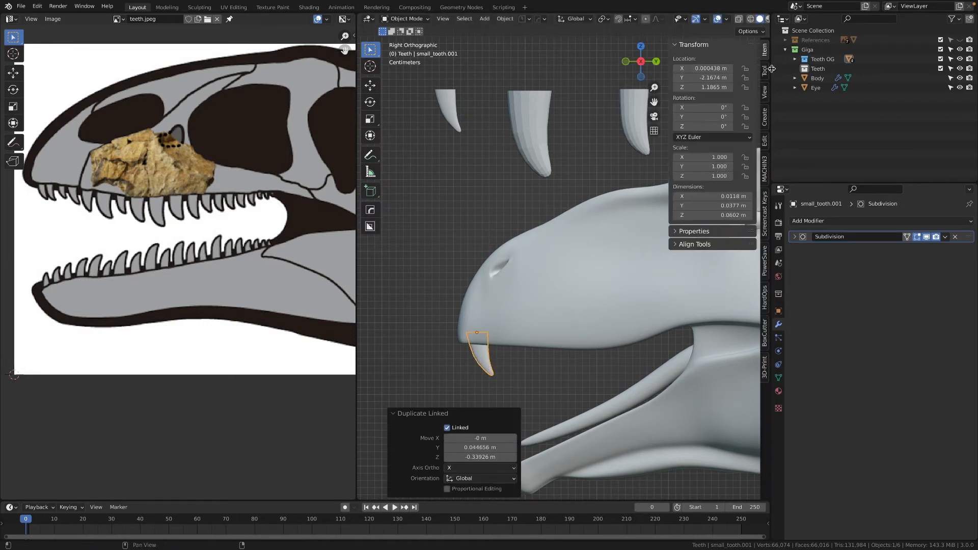
click(762, 209)
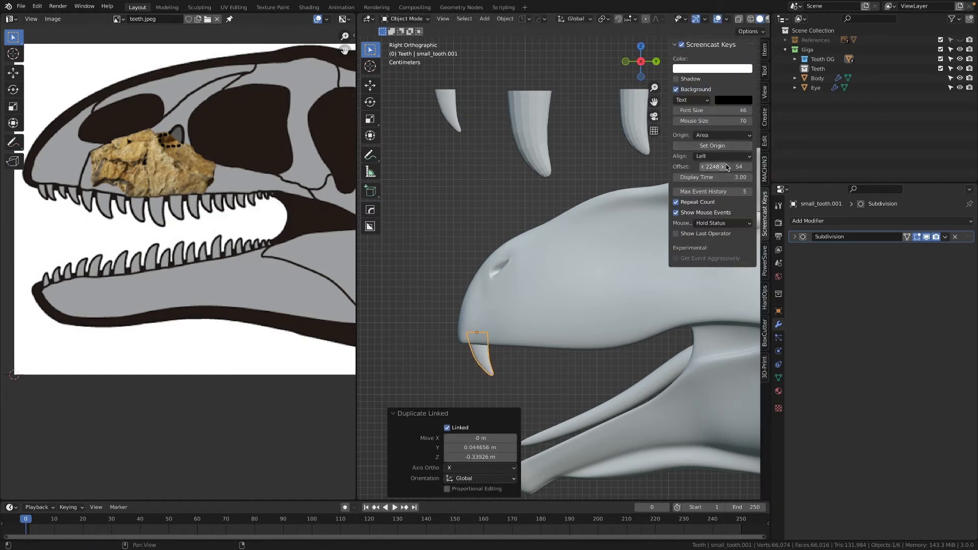
drag(711, 166, 730, 178)
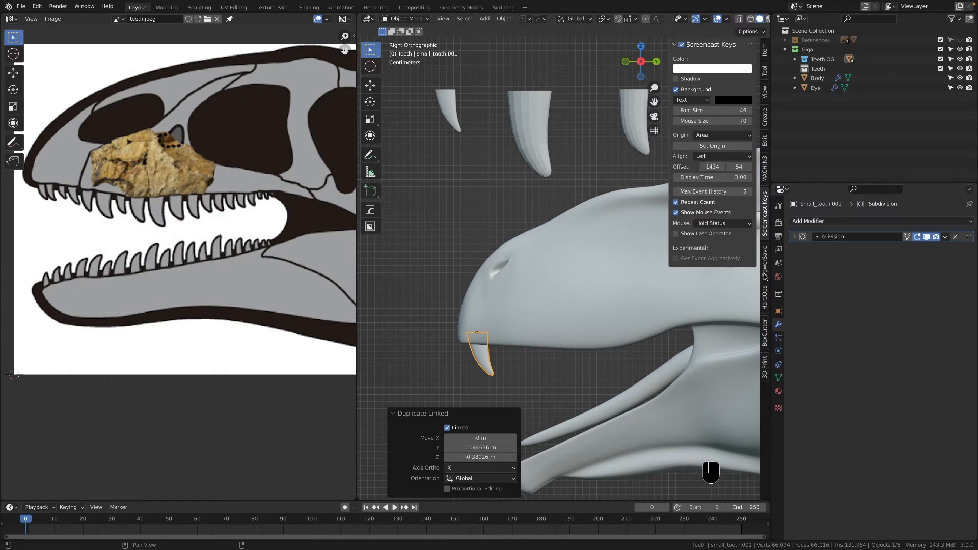
drag(769, 276, 848, 229)
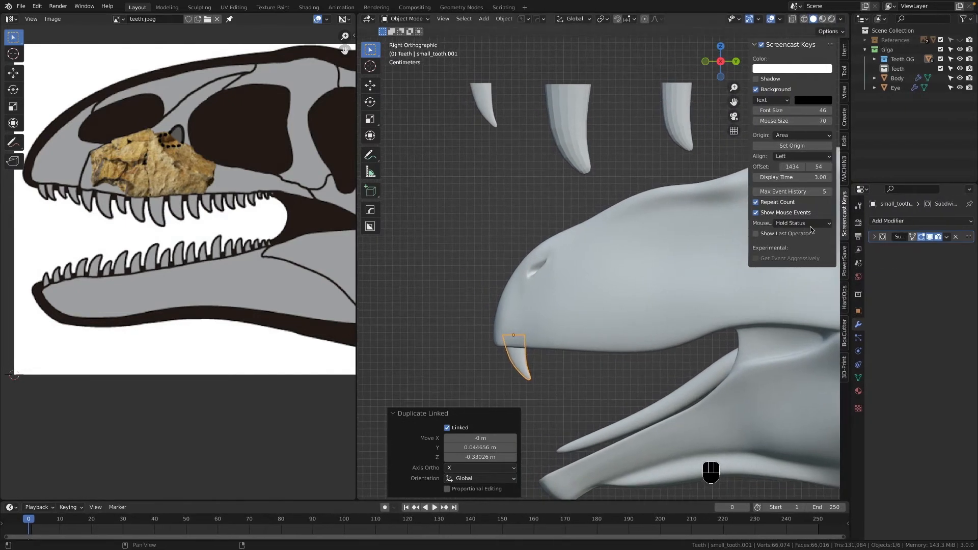
drag(790, 173, 872, 172)
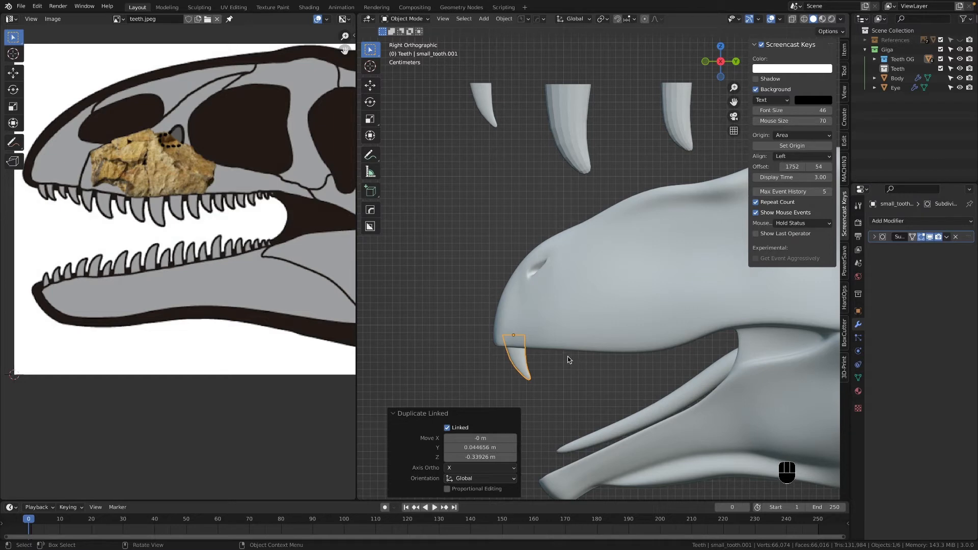
Step: Shift the duplicated tooth about 0.019 m along X toward the side of the upper jaw and scale it to about 0.352
scroll(541, 362, up, 1)
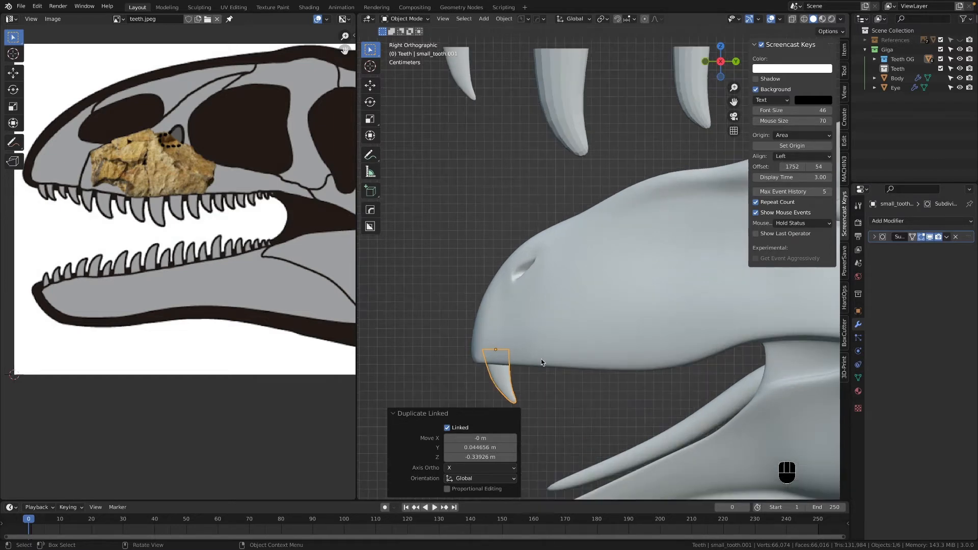
click(449, 249)
scroll(529, 316, up, 3)
shift+middle_drag(530, 249, 512, 101)
shift+middle_drag(466, 298, 585, 199)
scroll(535, 200, up, 2)
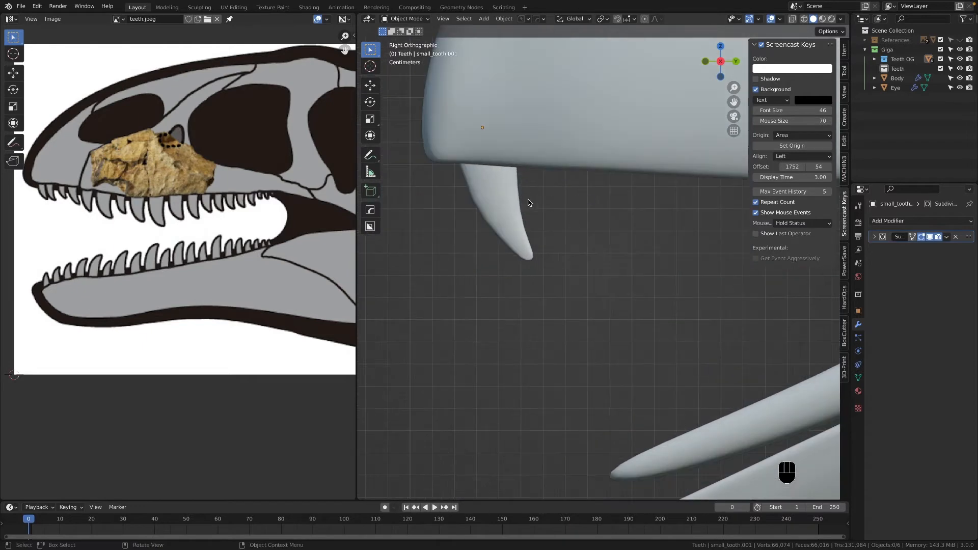
middle_drag(475, 236, 576, 244)
middle_drag(610, 290, 629, 243)
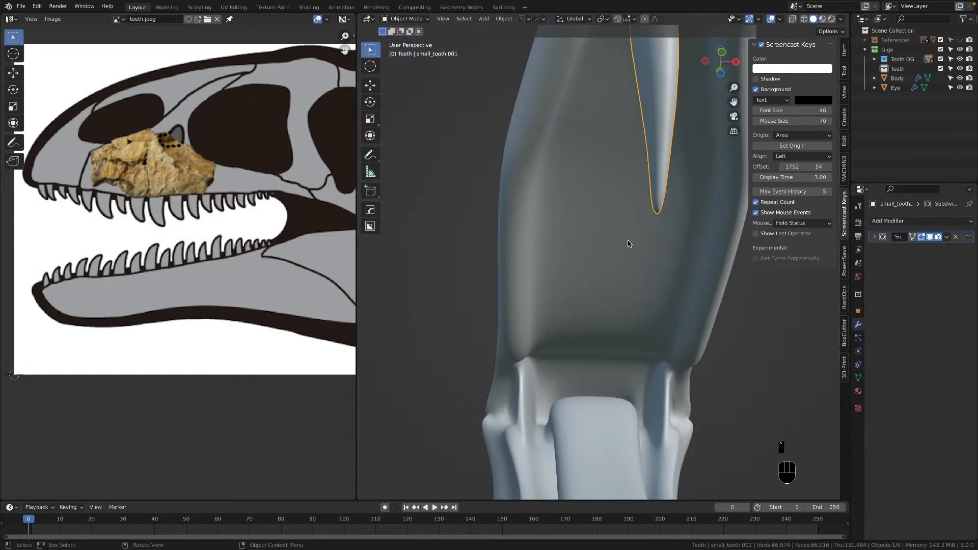
scroll(642, 247, down, 3)
shift+middle_drag(644, 188, 621, 197)
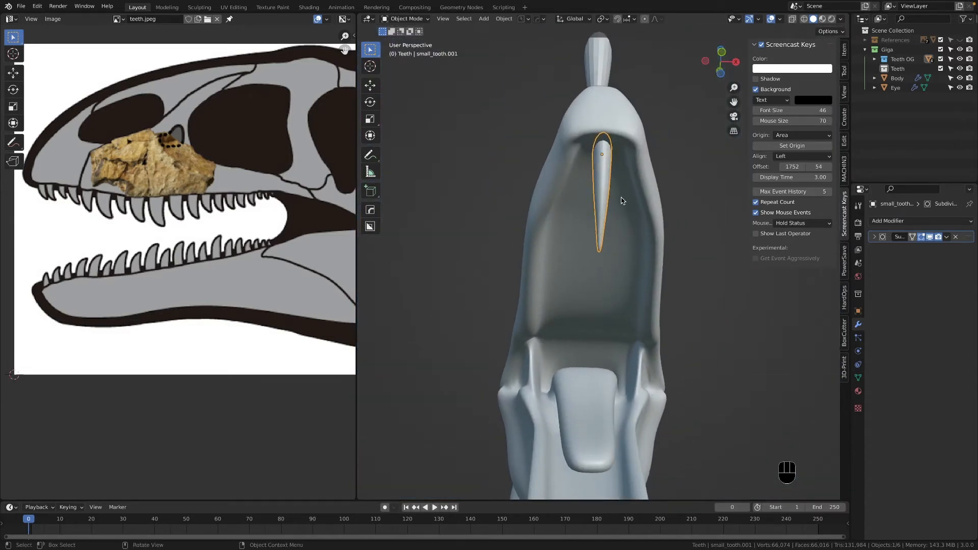
key(g)
key(x)
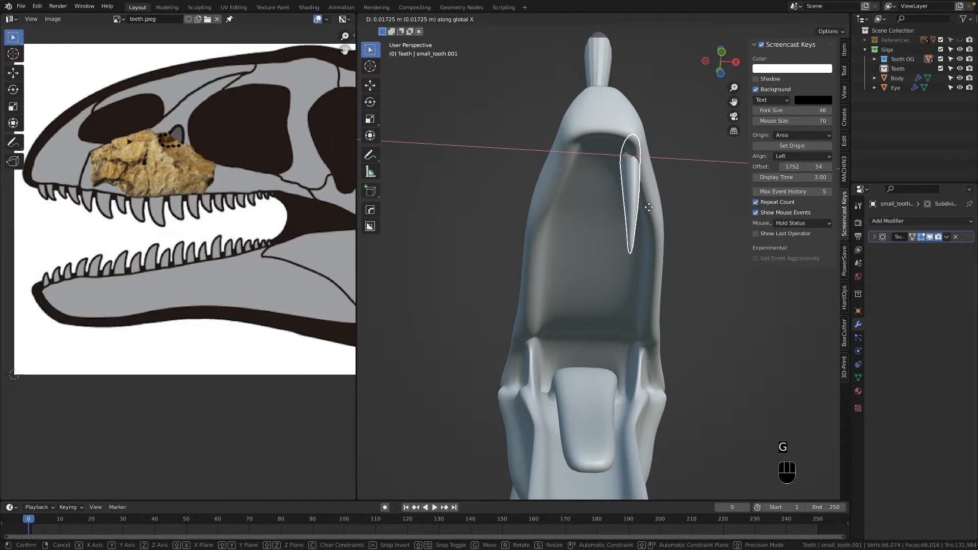
click(649, 208)
key(s)
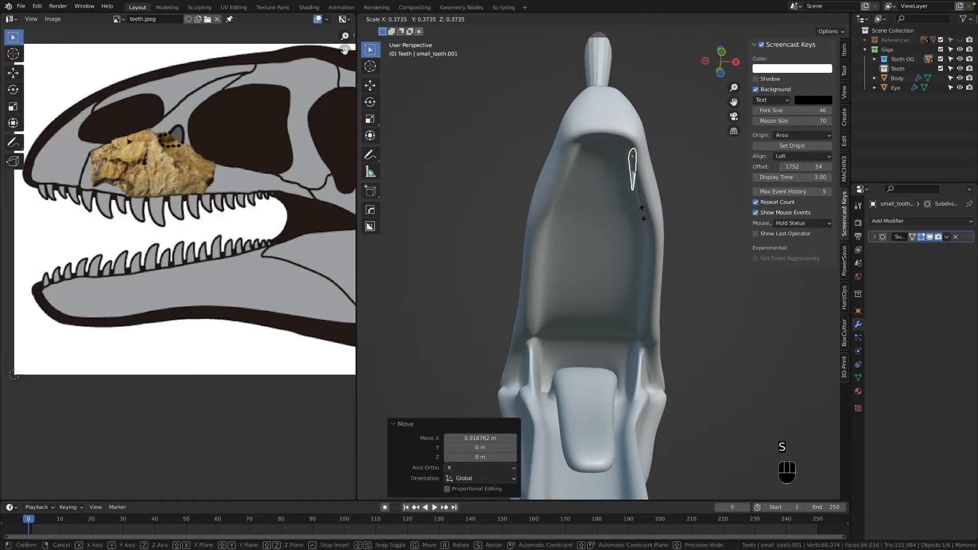
click(642, 211)
Step: With X-ray on in the right side view, move the scaled tooth forward and down so its tip protrudes at the snout's front
key(grave)
click(647, 265)
scroll(606, 265, up, 2)
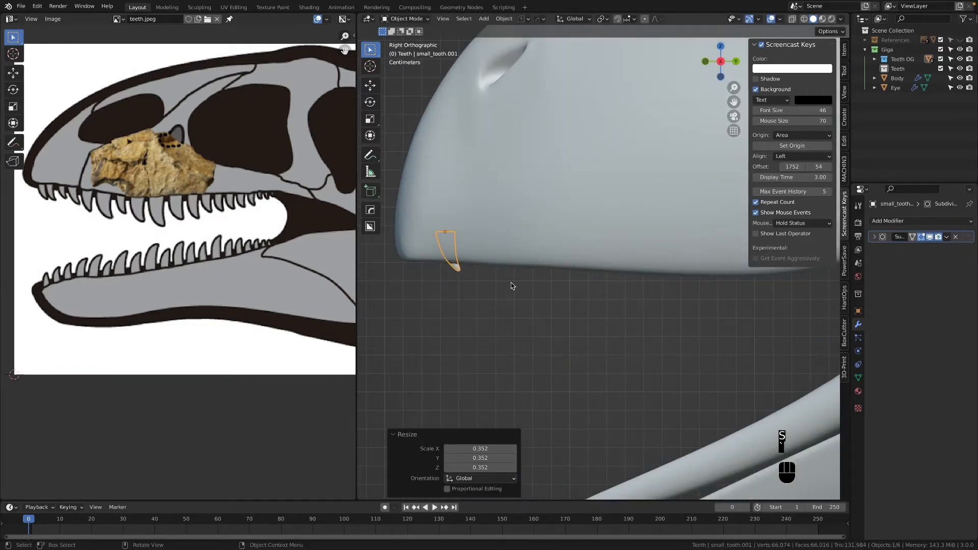
key(alt+z)
shift+middle_drag(442, 295, 515, 272)
key(g)
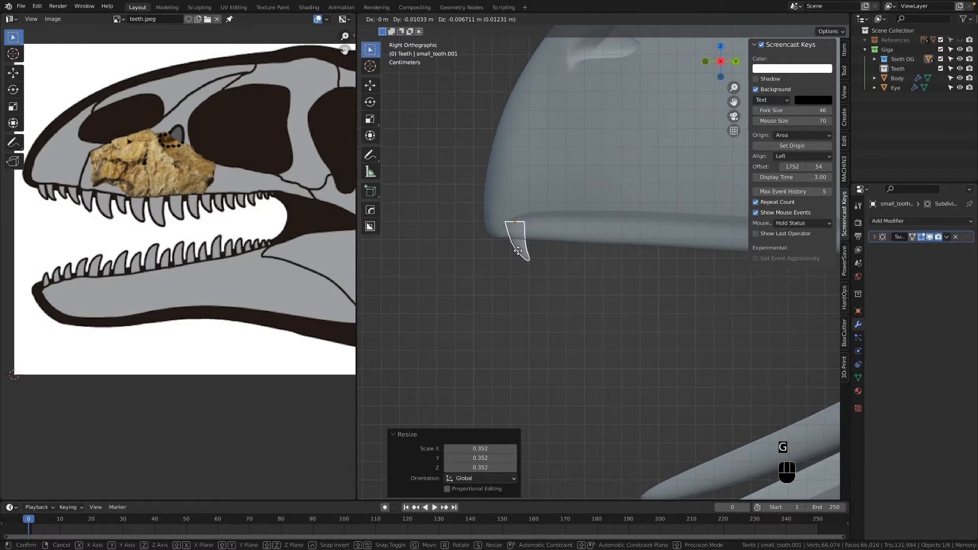
click(516, 252)
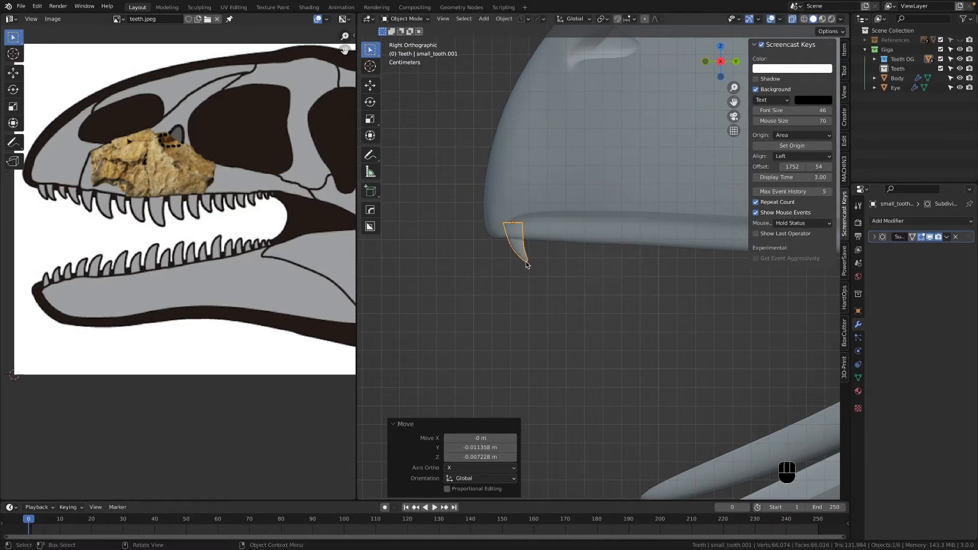
Step: Add three more linked duplicates of the small tooth behind the first along the upper jaw, spaced about 0.010 to 0.014 m apart
key(alt+d)
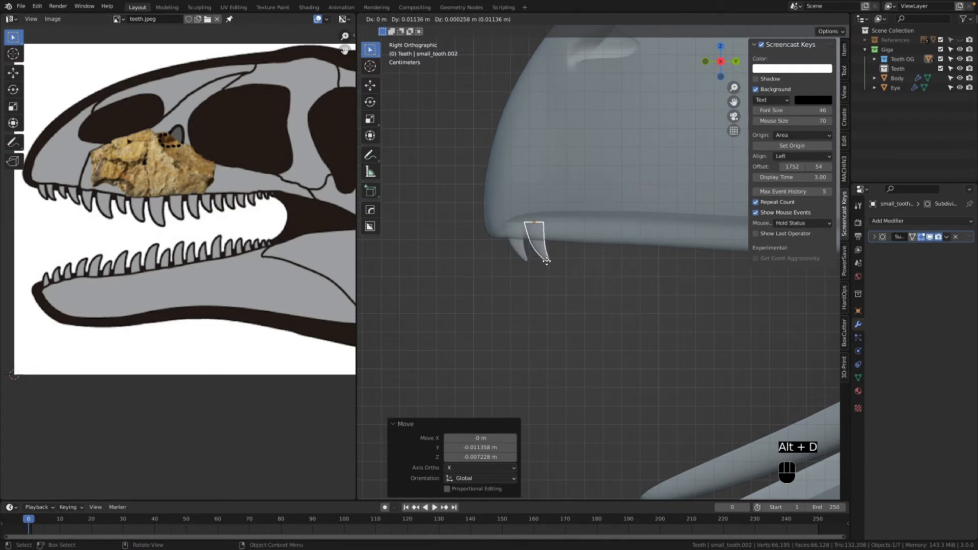
click(544, 265)
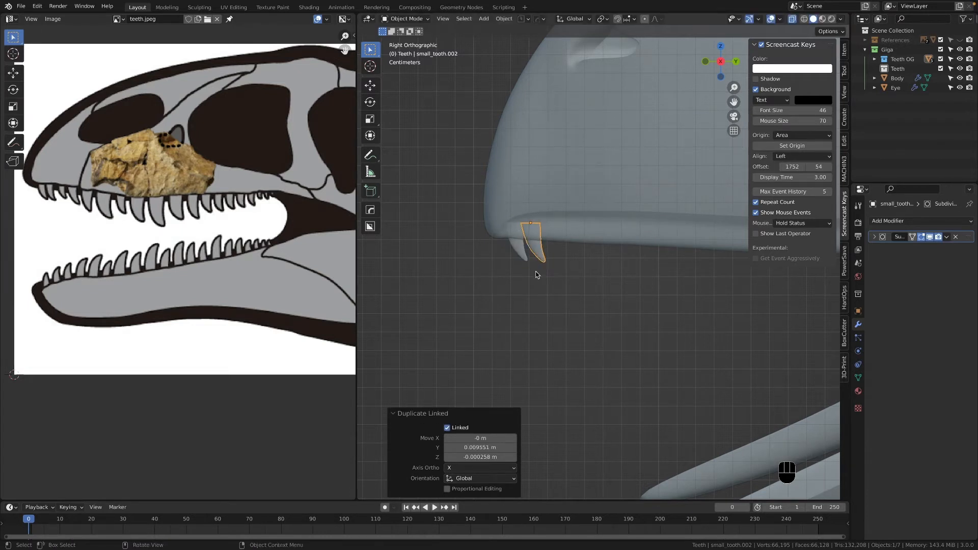
scroll(546, 262, down, 1)
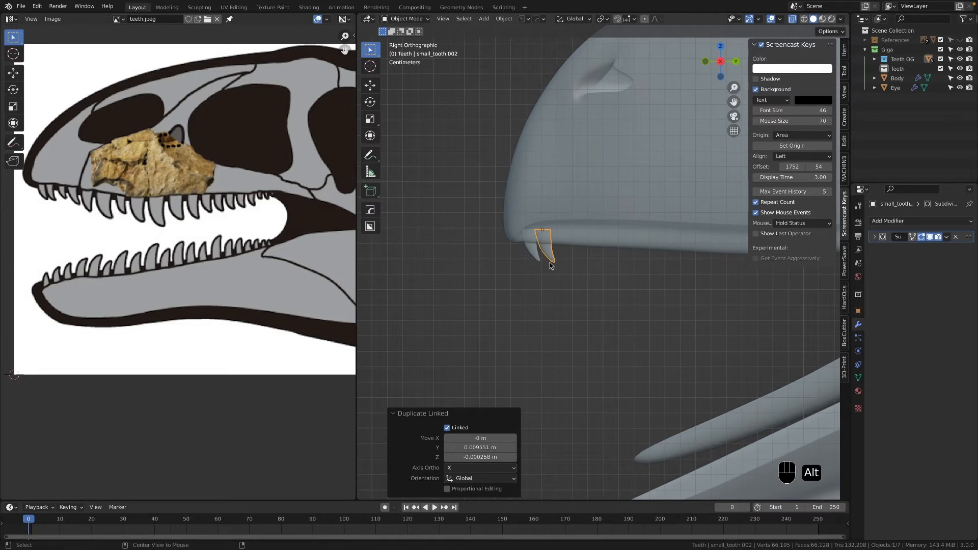
key(alt+d)
click(570, 260)
key(r)
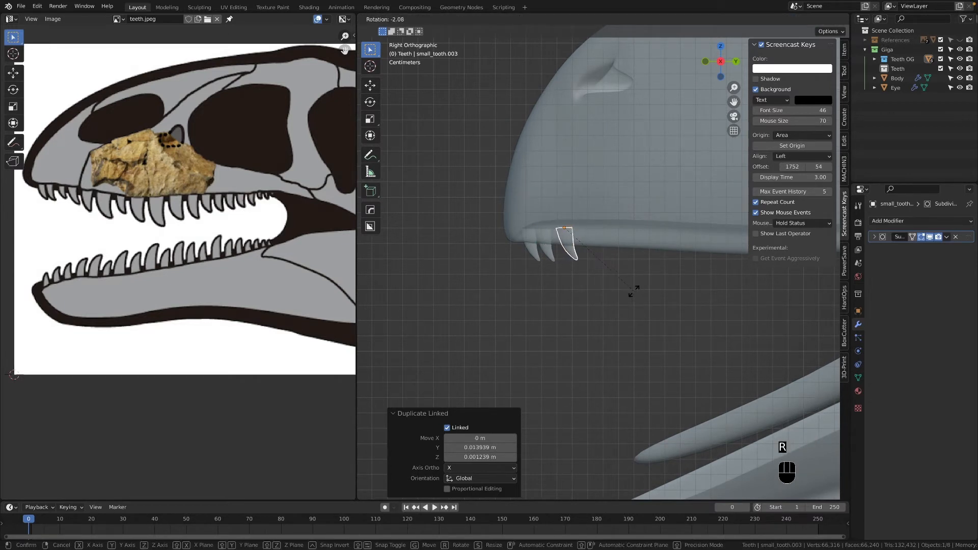
right_click(631, 295)
shift+middle_drag(613, 292, 515, 274)
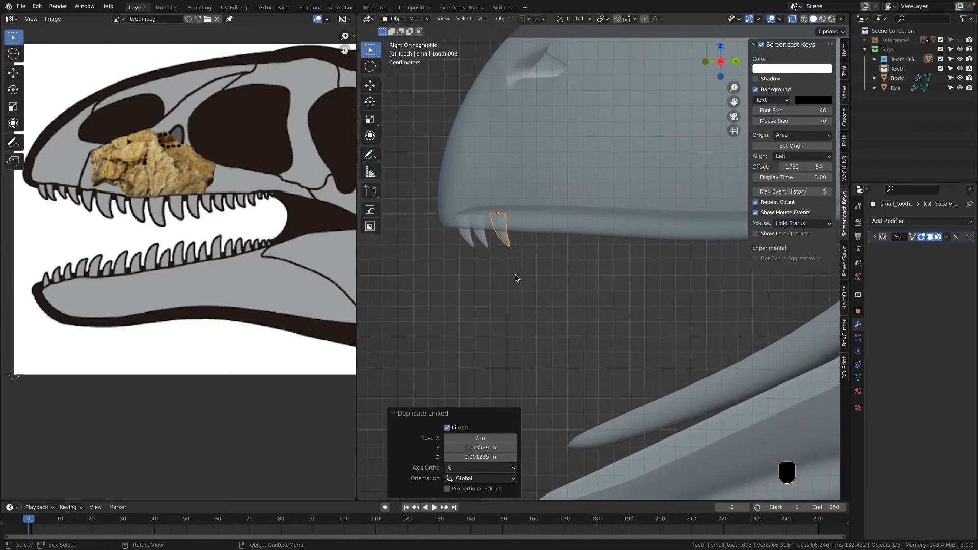
key(alt+d)
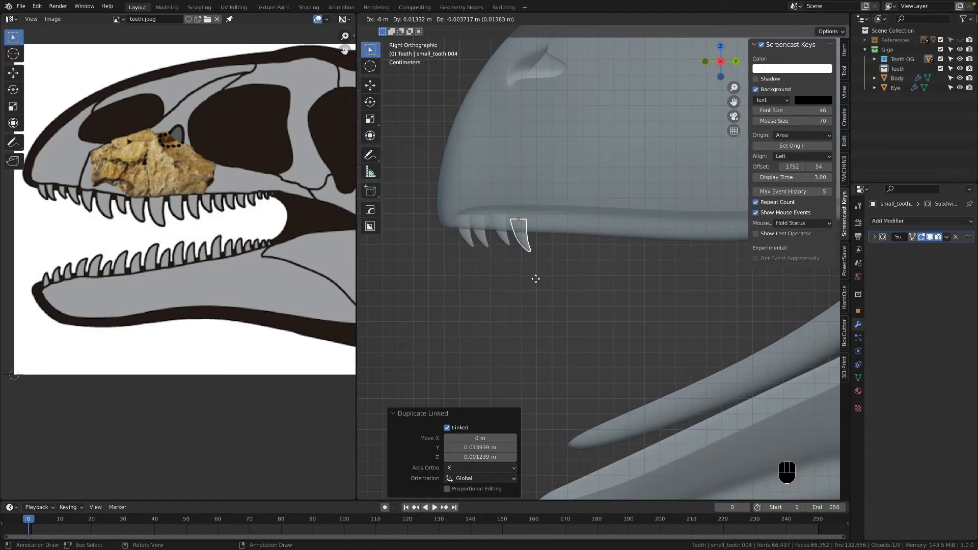
click(536, 279)
Step: Place a linked duplicate of the large tooth behind the small upper-jaw teeth and scale it to 0.147
scroll(537, 278, down, 8)
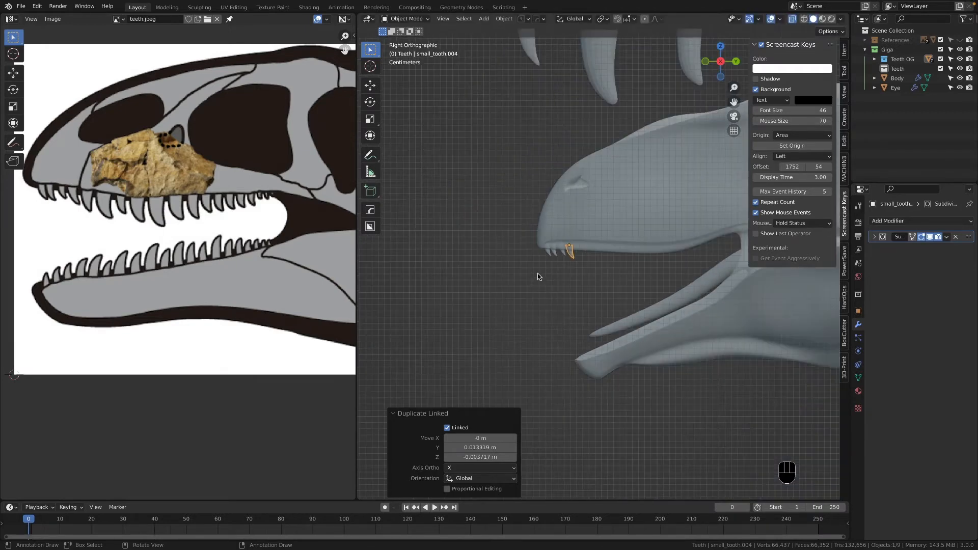
click(607, 153)
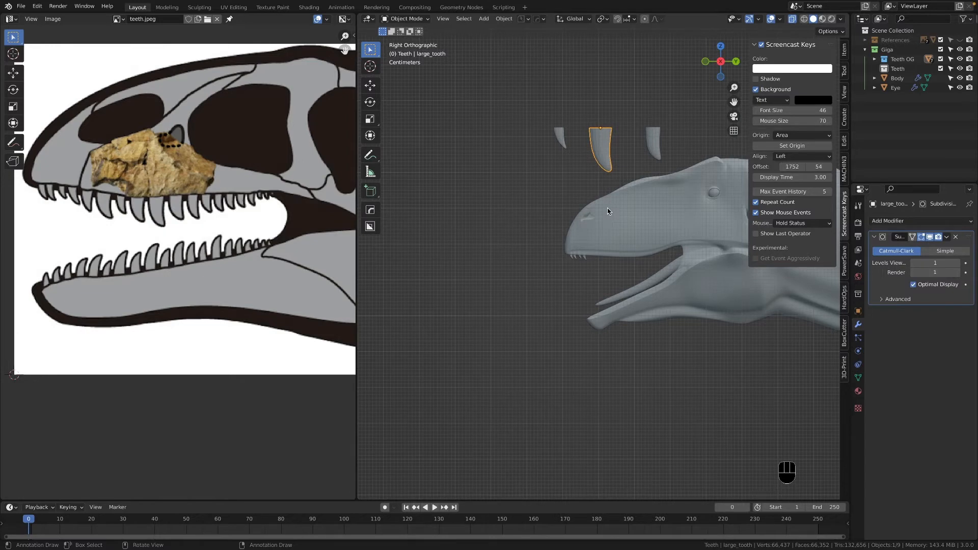
scroll(607, 207, up, 3)
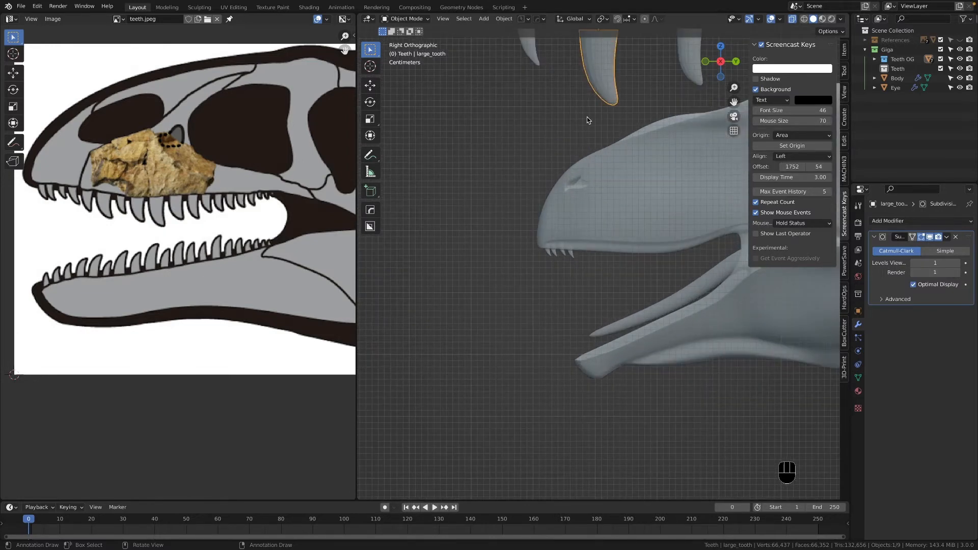
key(alt+d)
click(577, 304)
key(s)
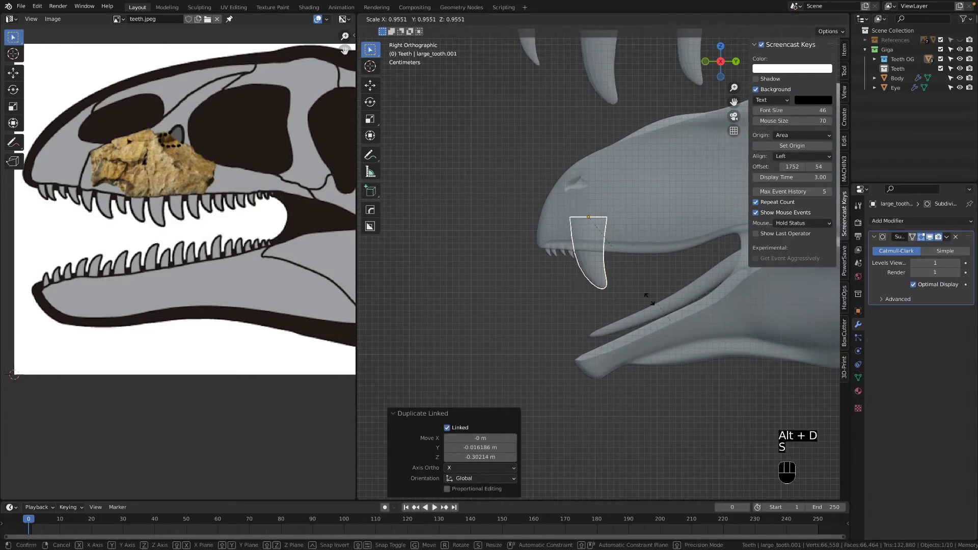
click(603, 230)
key(g)
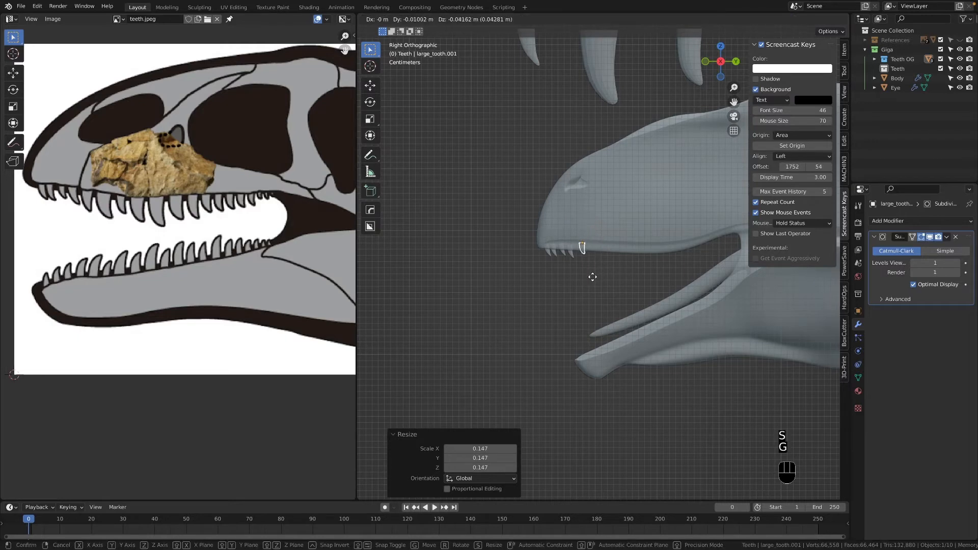
click(590, 280)
Step: Fine-tune the large tooth's size and position beside the fourth small tooth and rotate it 7.12°
scroll(593, 277, up, 8)
shift+middle_drag(593, 275, 612, 254)
key(s)
click(607, 270)
key(g)
click(595, 265)
key(r)
click(636, 290)
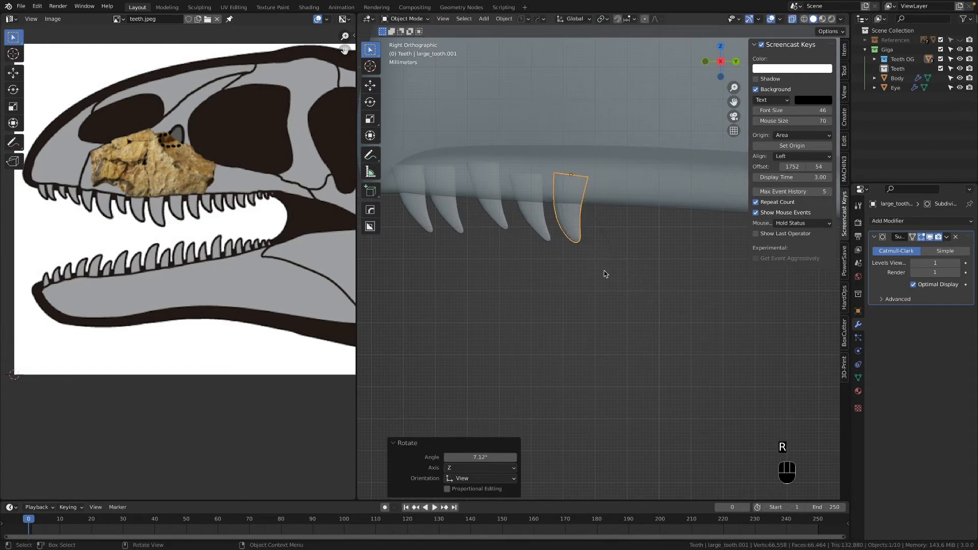
Step: Place a linked duplicate of the large tooth just behind it, tilted about 6° backward, and mark the matching front teeth on the skull reference
scroll(606, 274, down, 2)
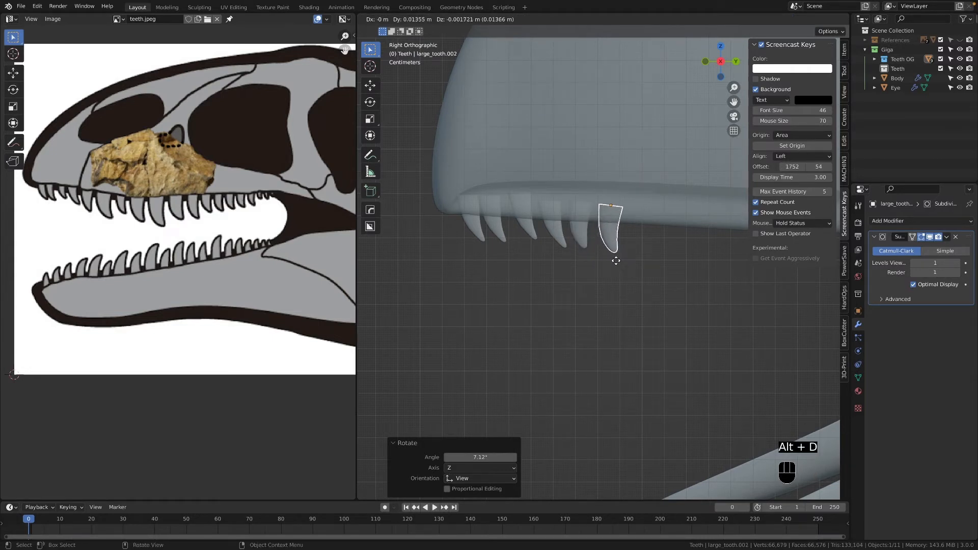
key(r)
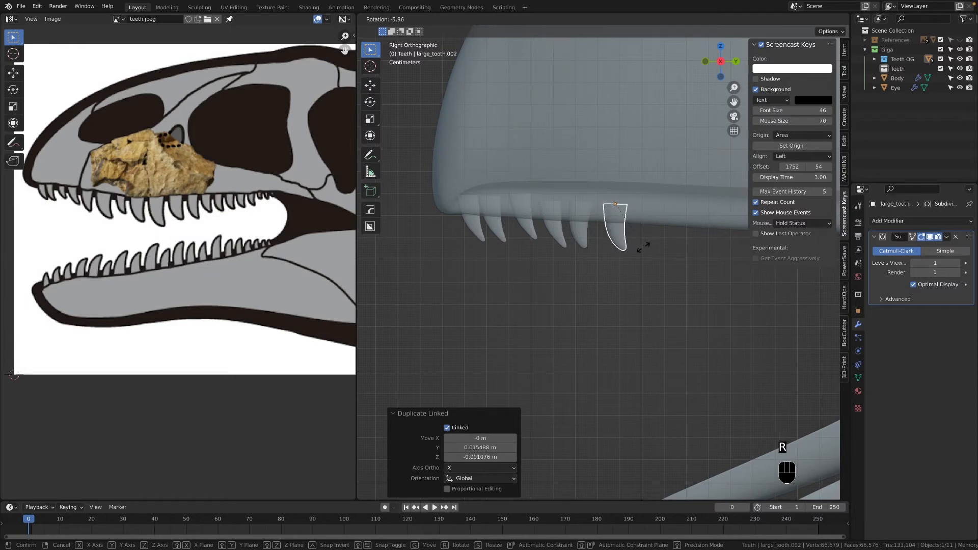
click(648, 248)
key(g)
click(643, 246)
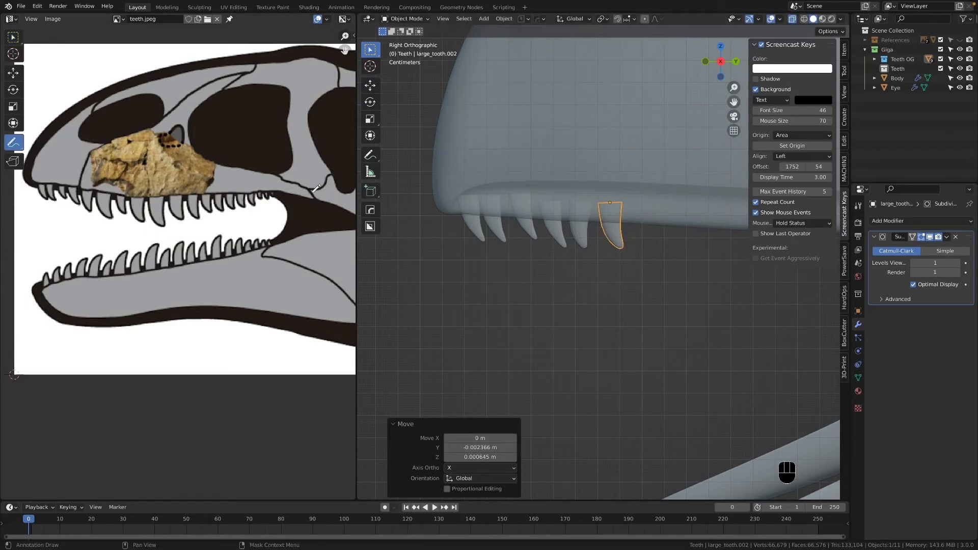
drag(44, 193, 72, 186)
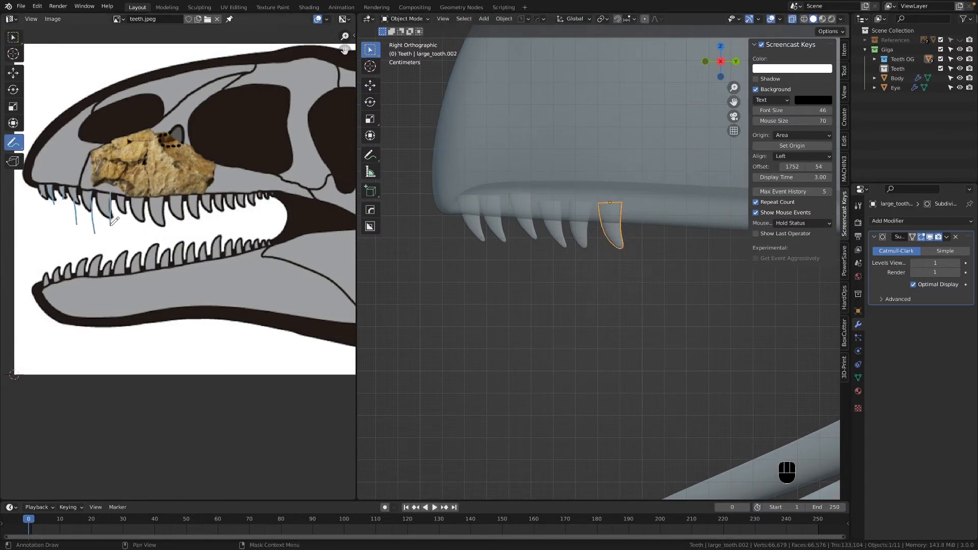
Step: Hide the sidebar and place a linked duplicate of a small tooth about 0.066 m farther back, behind the last large tooth
click(615, 235)
key(n)
key(alt+d)
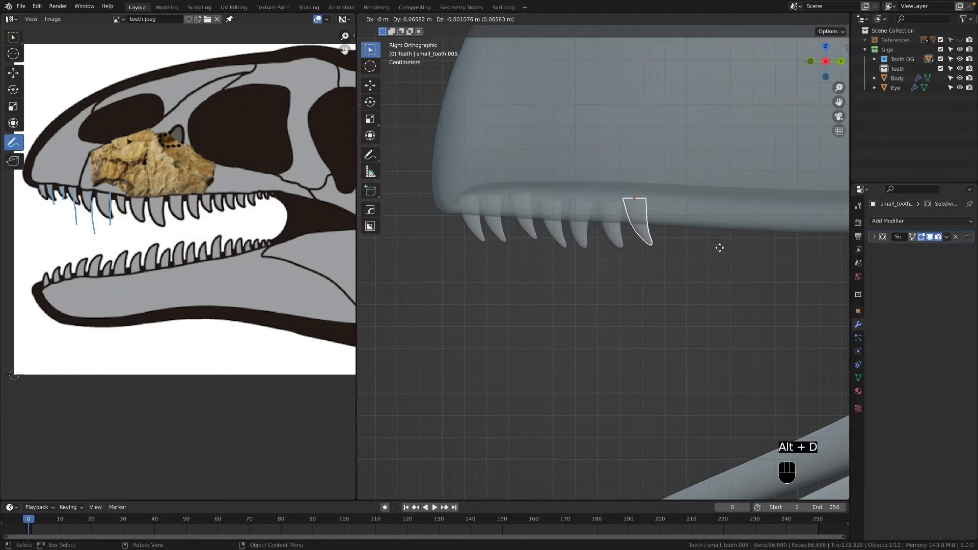
click(719, 247)
Step: Try a slightly enlarged linked duplicate of a large tooth behind the rearmost small tooth of the upper jaw
shift+middle_drag(717, 248, 658, 238)
click(558, 223)
scroll(613, 231, down, 2)
key(alt+d)
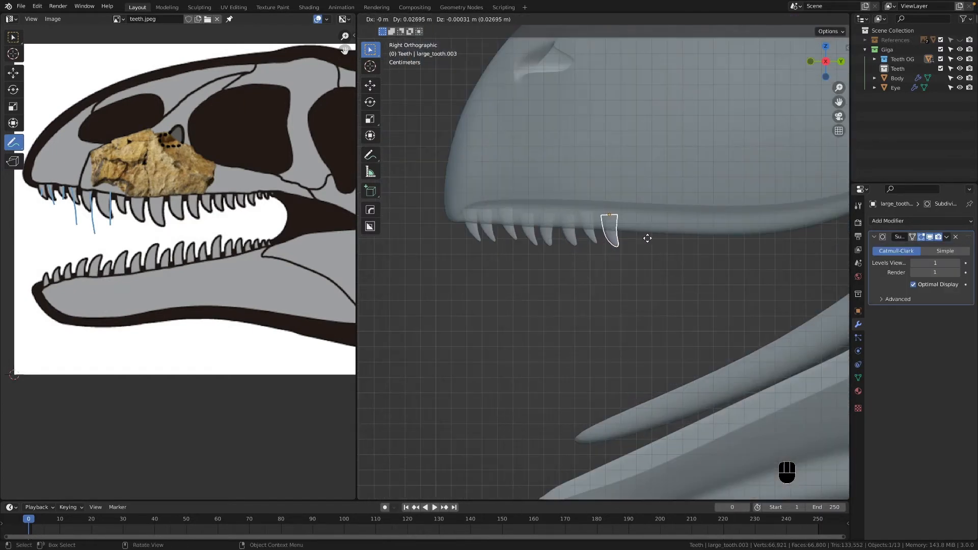
click(647, 239)
click(574, 264)
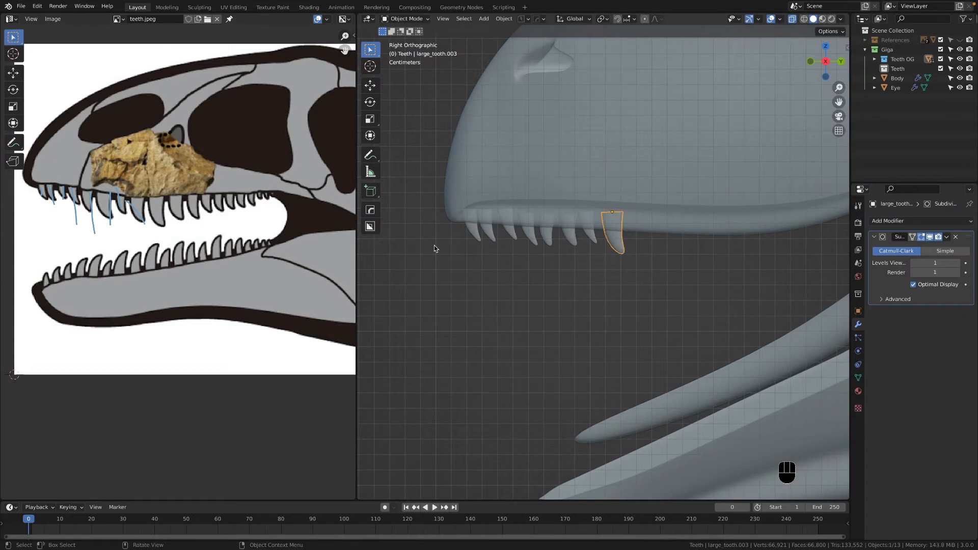
Step: Delete the enlarged large-tooth duplicate at the rear of the upper tooth row
scroll(649, 107, down, 6)
click(874, 60)
click(875, 59)
click(613, 149)
scroll(615, 156, up, 6)
click(619, 255)
key(x)
Step: Place a linked duplicate of the medium tooth behind the rearmost upper-jaw tooth and scale it down to match the row
scroll(621, 260, down, 4)
click(696, 64)
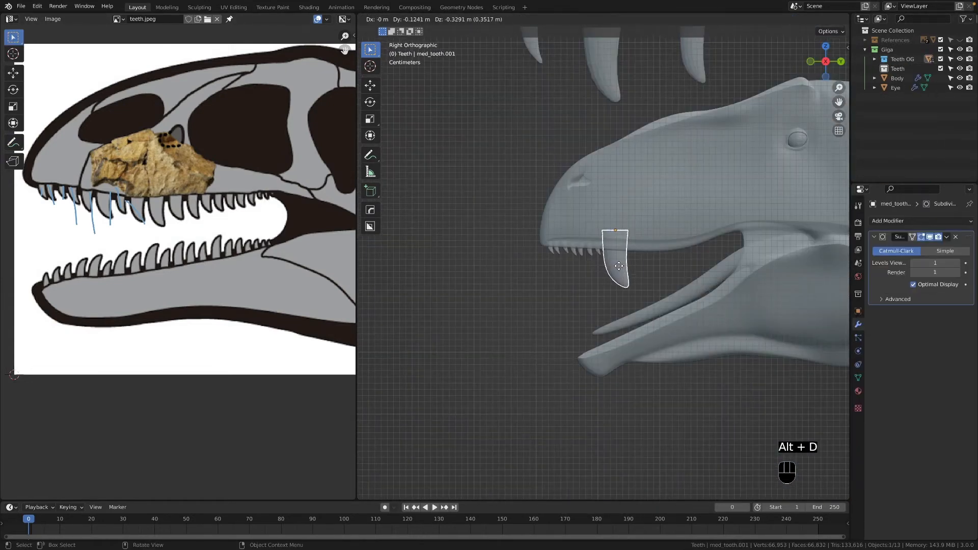
click(618, 266)
scroll(619, 266, up, 3)
key(s)
click(639, 269)
Step: Refine the medium tooth's position, angle and size so it follows the last small tooth along the upper jaw
key(g)
key(r)
key(g)
click(579, 244)
key(s)
click(595, 244)
key(g)
click(637, 279)
Step: Turn X-ray off and show the upper-jaw teeth close up in the front orthographic view
key(alt+z)
middle_drag(638, 279, 738, 280)
key(grave)
scroll(555, 237, up, 6)
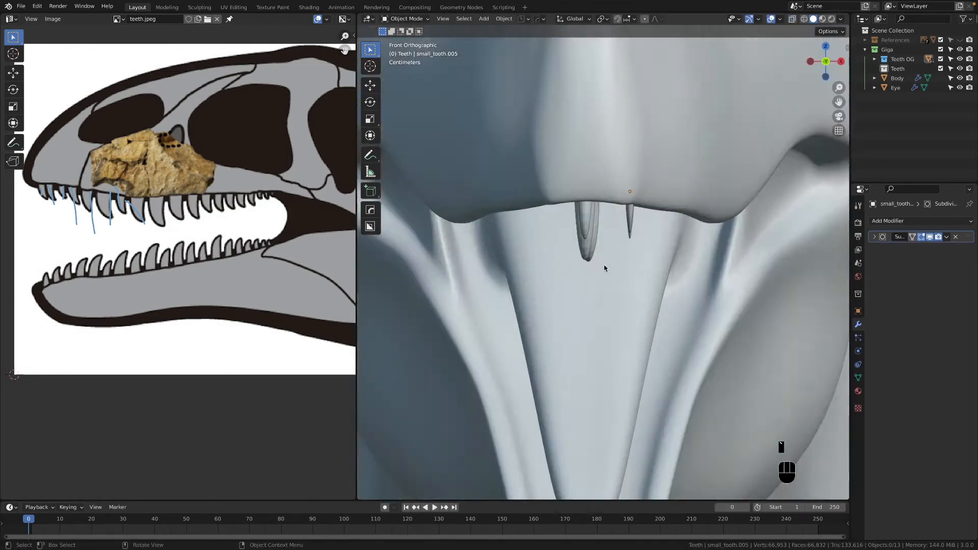
Step: Move the two selected front teeth along X toward the upper jaw edge, and shift the neighbouring tooth along X to match
middle_drag(555, 237, 558, 179)
click(595, 247)
shift+click(585, 189)
key(g)
key(x)
click(678, 211)
click(650, 198)
key(g)
key(x)
click(666, 203)
Step: Shift the next two teeth along X so they sit beneath the curved edge of the upper jaw
click(666, 256)
key(g)
key(x)
click(681, 255)
click(628, 224)
middle_drag(629, 226, 541, 286)
key(g)
key(x)
click(563, 242)
Step: Adjust two more upper teeth along X to follow the jaw's curve
middle_drag(563, 245, 638, 240)
click(639, 210)
key(g)
key(x)
click(645, 219)
click(624, 171)
key(g)
key(x)
click(633, 218)
Step: Move the remaining misaligned tooth slightly along X and check the front row from the side
click(622, 120)
key(g)
key(x)
click(629, 125)
click(702, 155)
middle_drag(701, 158, 569, 319)
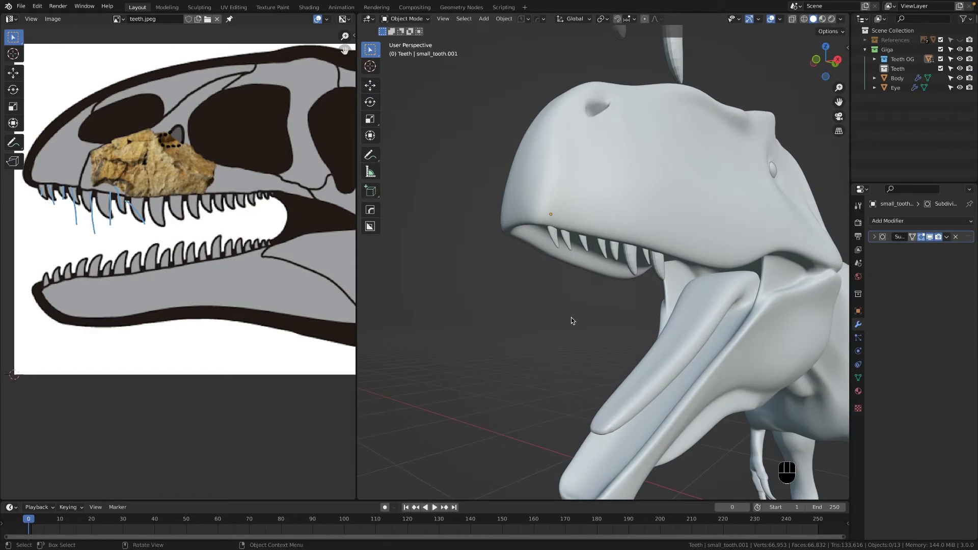
Step: Make a linked copy of the large source tooth, scale it down and place it in the upper jaw behind the existing teeth
key(grave)
scroll(204, 260, up, 1)
click(627, 94)
key(alt+d)
click(667, 293)
key(s)
click(652, 265)
key(g)
click(672, 337)
scroll(677, 330, up, 4)
shift+middle_drag(681, 328, 590, 307)
click(606, 316)
Step: Place a linked copy of the newly added large tooth directly behind it in the upper jaw
scroll(620, 329, down, 7)
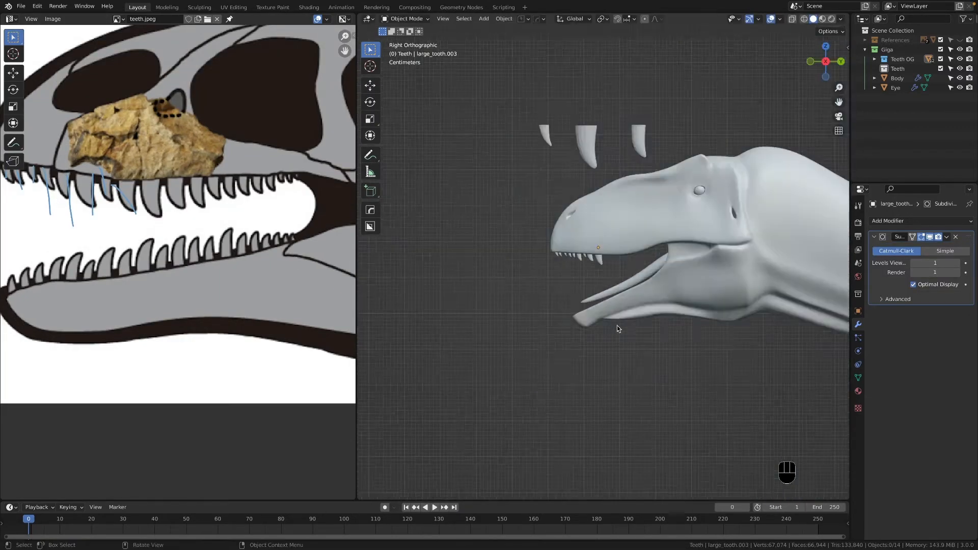
scroll(617, 315, up, 4)
click(596, 257)
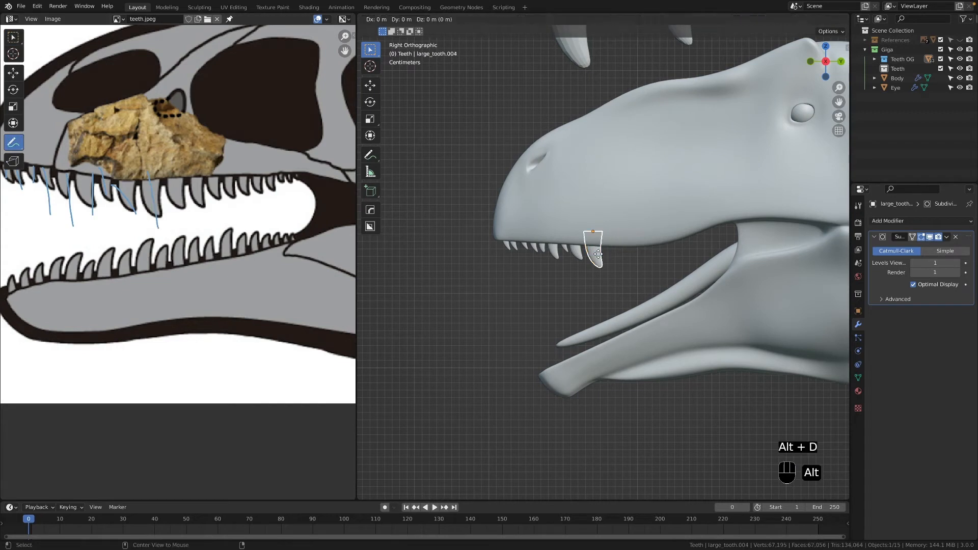
click(614, 249)
Step: Add two linked copies of the medium tooth behind the large teeth, marking the matching tooth on the skull reference
click(574, 247)
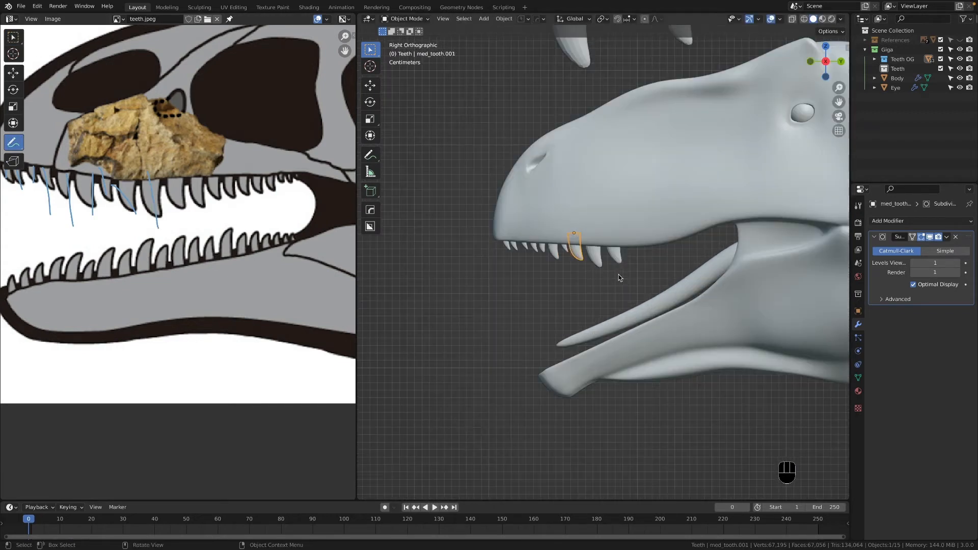
click(674, 278)
drag(172, 180, 190, 224)
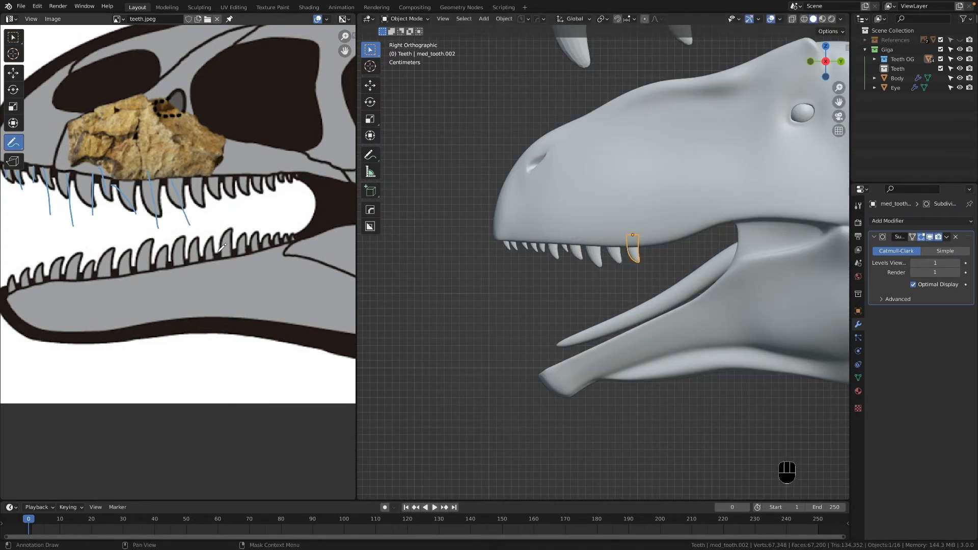
click(677, 273)
Step: Try a rotated linked copy of a small front tooth behind the last medium tooth, and delete it after comparing with the reference
click(512, 242)
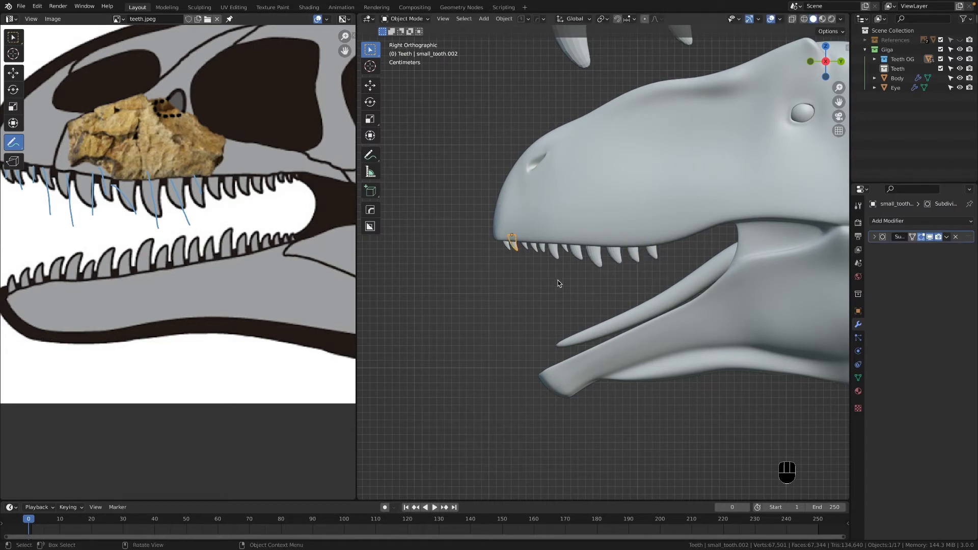
click(711, 284)
key(r)
key(g)
click(705, 289)
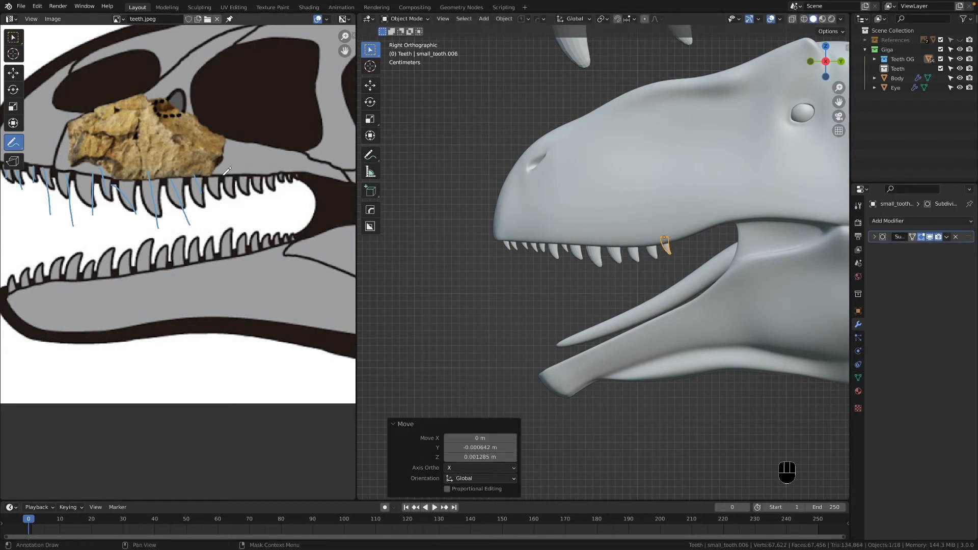
drag(210, 174, 222, 198)
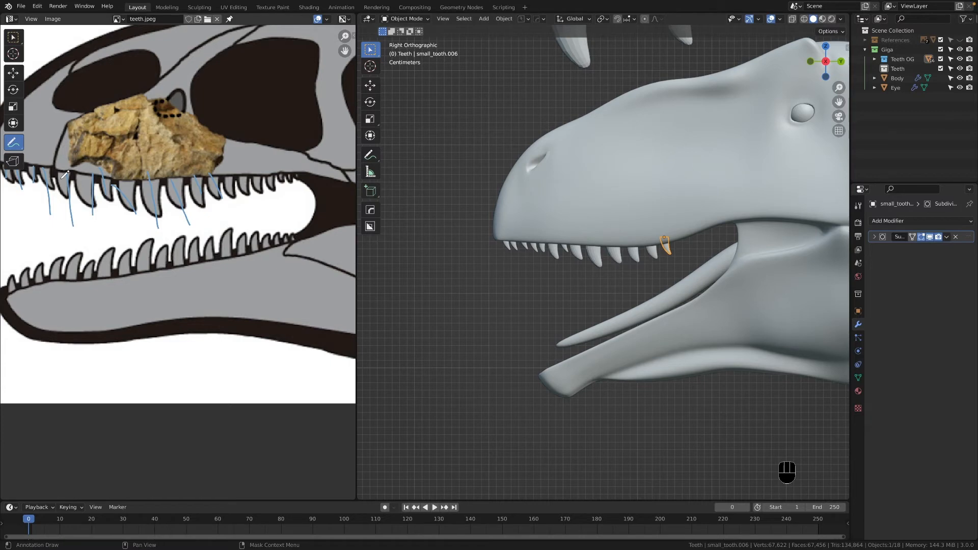
middle_drag(17, 175, 54, 181)
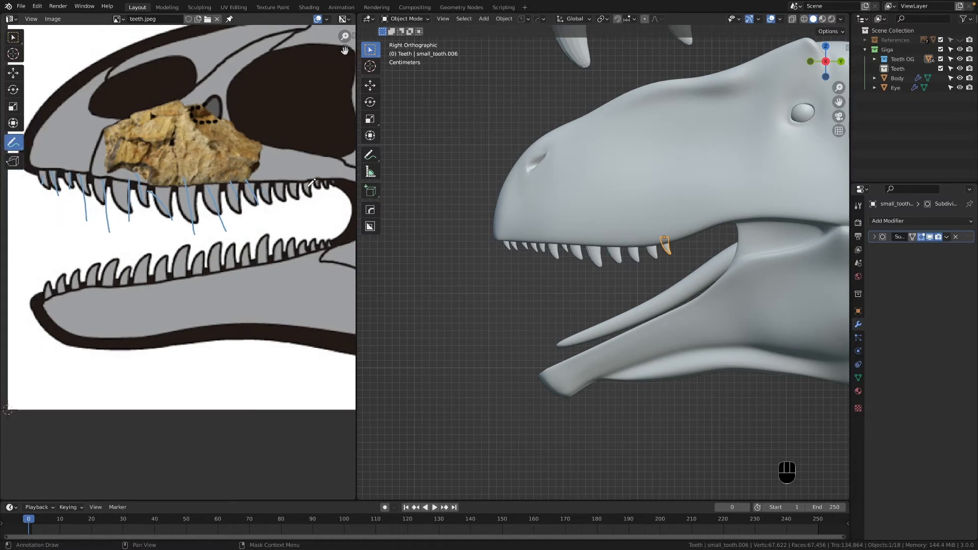
shift+middle_drag(689, 242, 605, 248)
scroll(601, 261, up, 3)
scroll(599, 270, down, 3)
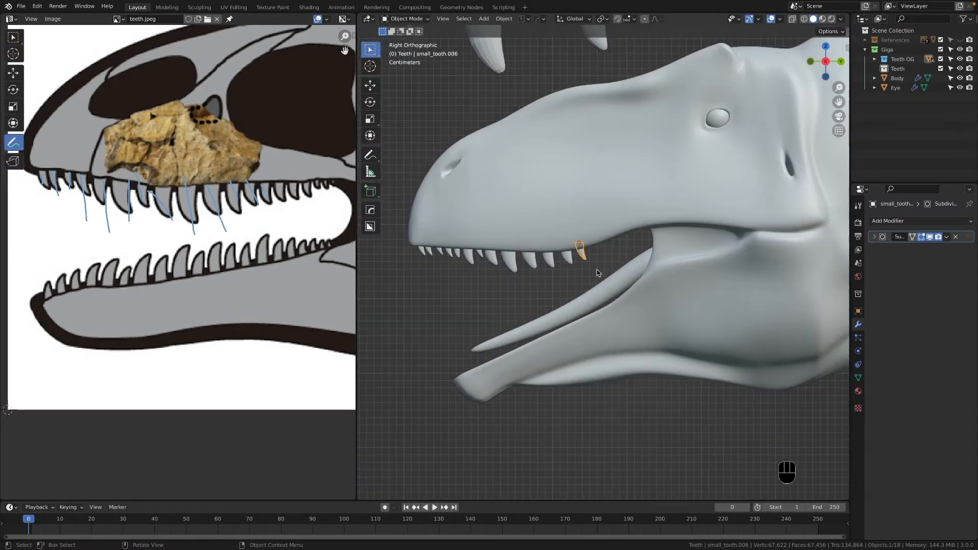
key(x)
Step: Place two linked copies of the medium front tooth at the back of the upper row and nudge them into position
scroll(601, 265, up, 1)
click(444, 257)
key(alt+d)
click(607, 273)
key(alt+d)
click(622, 269)
shift+click(582, 252)
key(g)
click(583, 262)
Step: Add four linked copies of a small front tooth up to the jaw corner, rotating and repositioning the last one
click(394, 250)
key(alt+d)
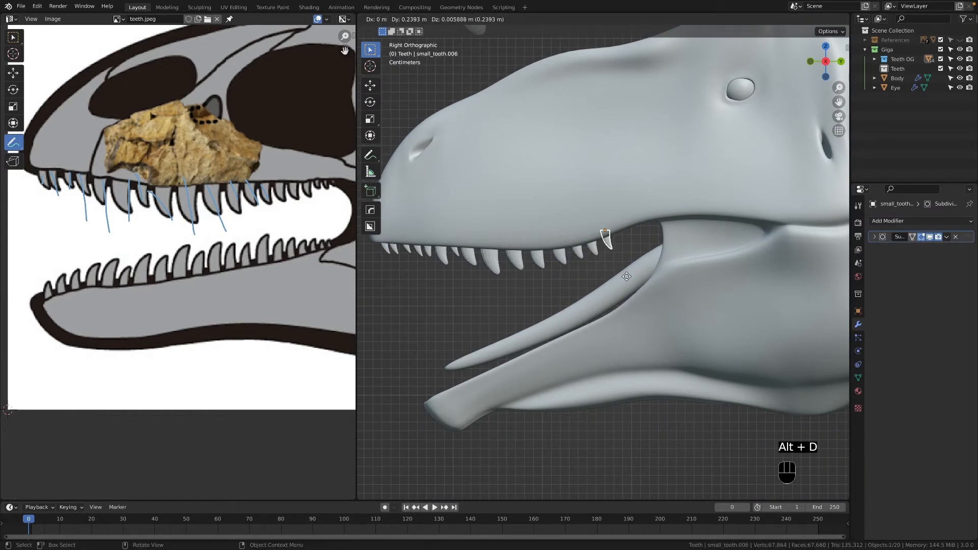
click(625, 277)
key(alt+d)
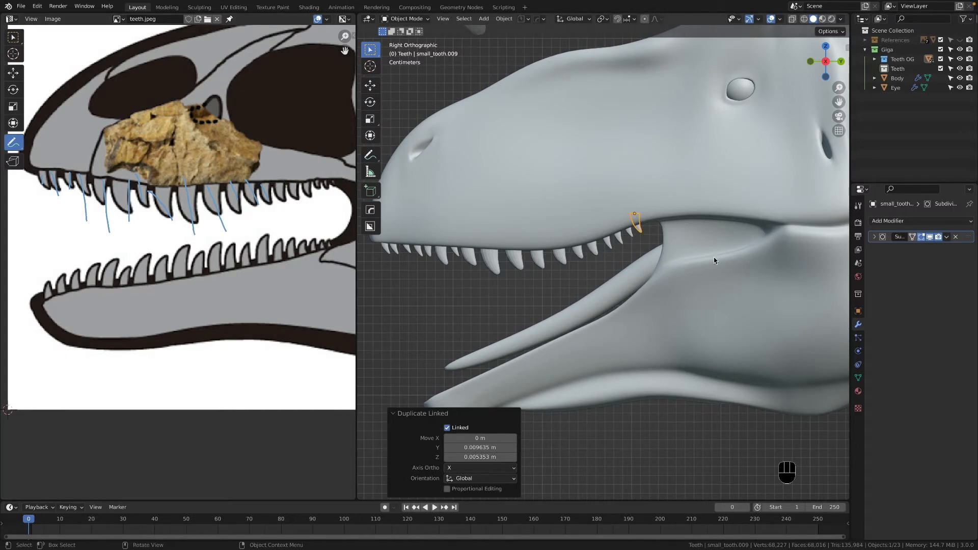
key(r)
click(658, 236)
key(g)
click(659, 240)
Step: Select the four rear small teeth and move them about 0.039 m outward along X toward the jaw edge
middle_drag(657, 242, 545, 292)
scroll(675, 268, up, 7)
middle_drag(677, 268, 713, 282)
click(657, 290)
shift+click(649, 294)
shift+click(642, 296)
shift+click(636, 297)
middle_drag(639, 301, 619, 328)
key(g)
key(x)
click(685, 332)
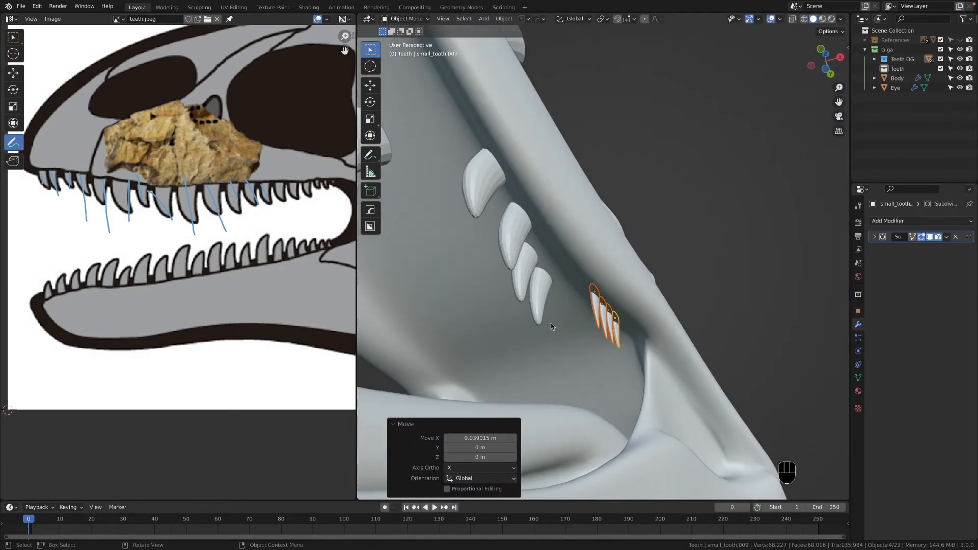
Step: Move the group of teeth ahead of the four rear small ones outward to line up with the jaw edge
click(541, 295)
shift+click(525, 270)
shift+click(514, 235)
key(g)
click(583, 259)
shift+click(524, 231)
key(g)
click(559, 316)
Step: Shift individual mid-row teeth outward along X so the row follows the inner jaw edge
click(561, 309)
key(g)
key(x)
click(635, 292)
middle_drag(635, 292, 646, 346)
click(595, 200)
key(g)
key(x)
click(752, 273)
Step: Move the large tooth and its neighbour along X to align them under the jaw edge, and clear the selection
middle_drag(575, 285, 450, 344)
click(468, 305)
shift+click(513, 316)
key(g)
key(x)
click(611, 295)
scroll(450, 344, down, 5)
click(450, 344)
Step: Rotate and reposition the small teeth near the jaw corner in side view, turning the foremost of them about 12.1°
click(13, 38)
scroll(219, 222, down, 1)
key(grave)
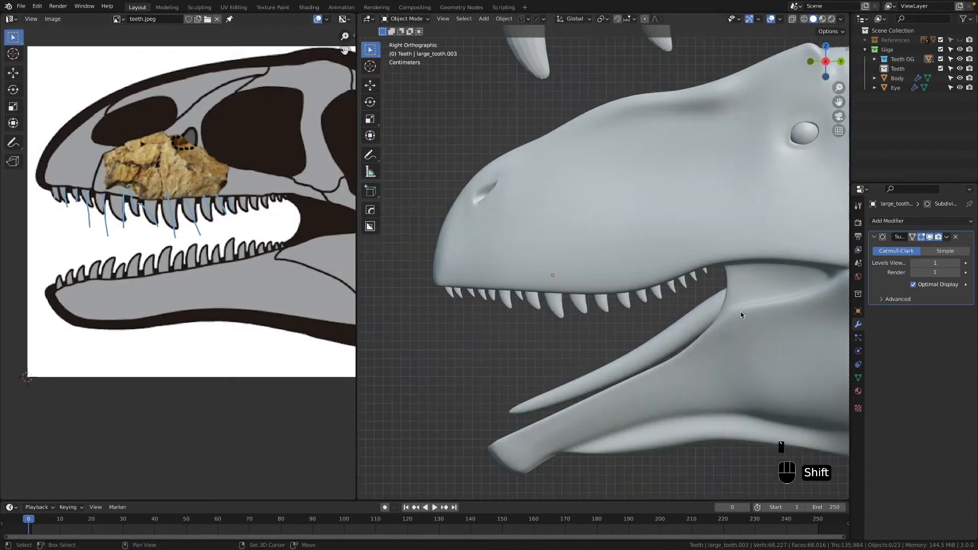
scroll(740, 315, up, 2)
click(626, 270)
key(r)
click(645, 291)
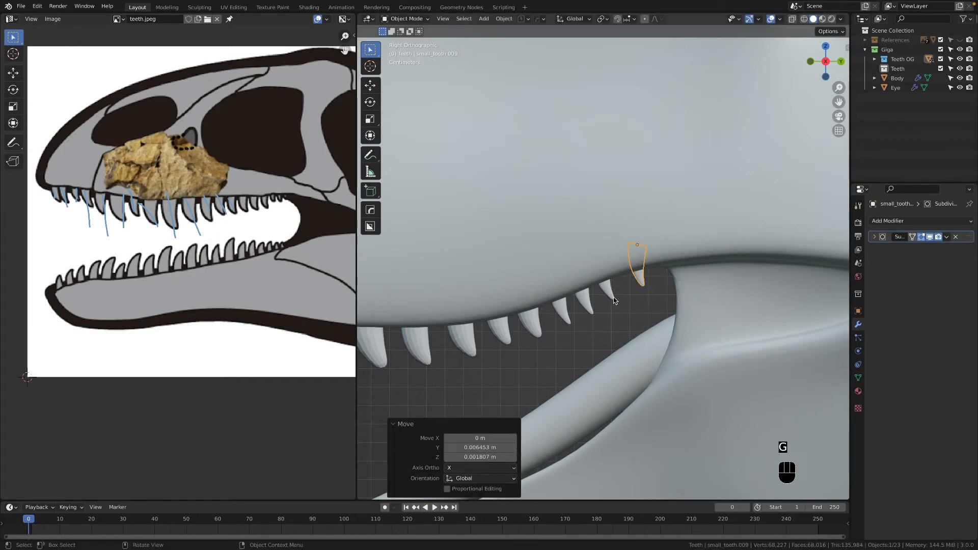
click(596, 311)
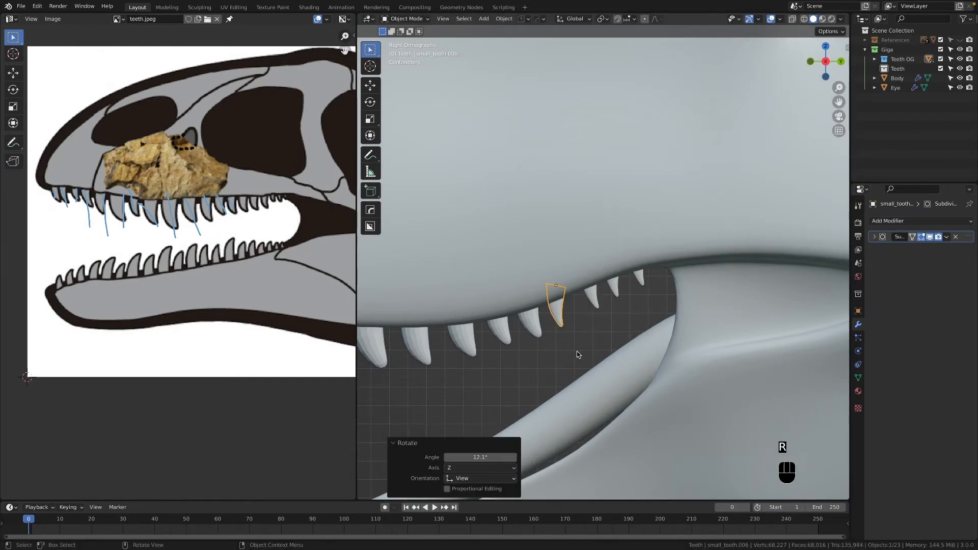
Step: Slide the edge loop across the lower crown of the small tooth third from the jaw corner along its edges
click(615, 289)
scroll(615, 289, up, 3)
key(Tab)
scroll(623, 305, up, 3)
key(alt+z)
alt+click(622, 311)
key(g)
key(g)
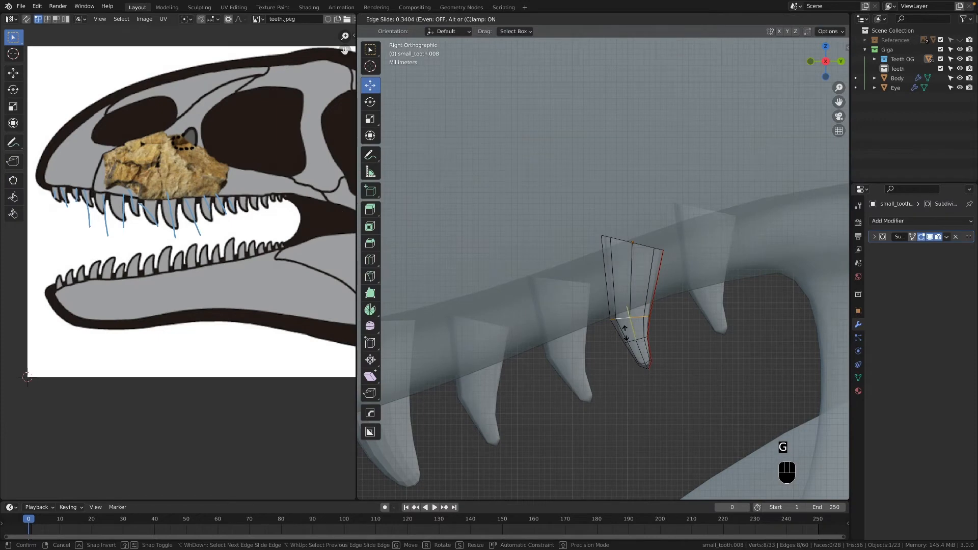
click(625, 332)
key(Tab)
key(alt+z)
Step: Scale the lower vertices of another upper-jaw tooth to reshape its crown, working through the mesh in X-ray view
scroll(625, 326, down, 1)
shift+middle_drag(458, 412, 582, 223)
click(553, 227)
key(Tab)
key(alt+z)
drag(593, 270, 550, 245)
key(s)
click(635, 307)
key(Tab)
key(alt+z)
Step: Scale the tip vertices of a small tooth in the front part of the upper row
click(586, 248)
key(Tab)
key(Tab)
click(725, 224)
key(Tab)
key(alt+z)
drag(784, 253, 702, 313)
key(alt+z)
key(s)
click(753, 306)
key(Tab)
Step: Resize the edge loops of the frontmost tooth, scaling the loop nearer its root along Y
click(520, 239)
key(Tab)
key(s)
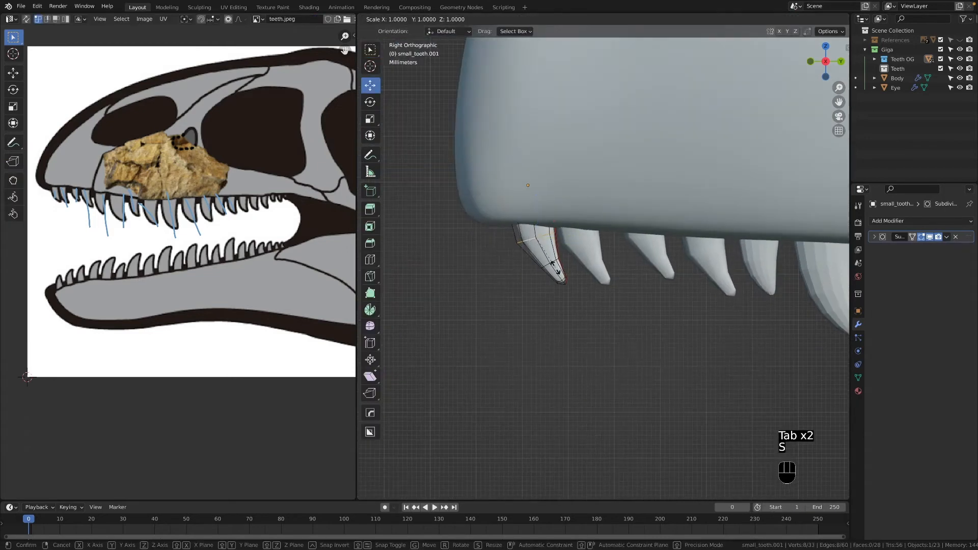
click(552, 262)
scroll(540, 239, up, 3)
shift+click(520, 211)
key(s)
key(y)
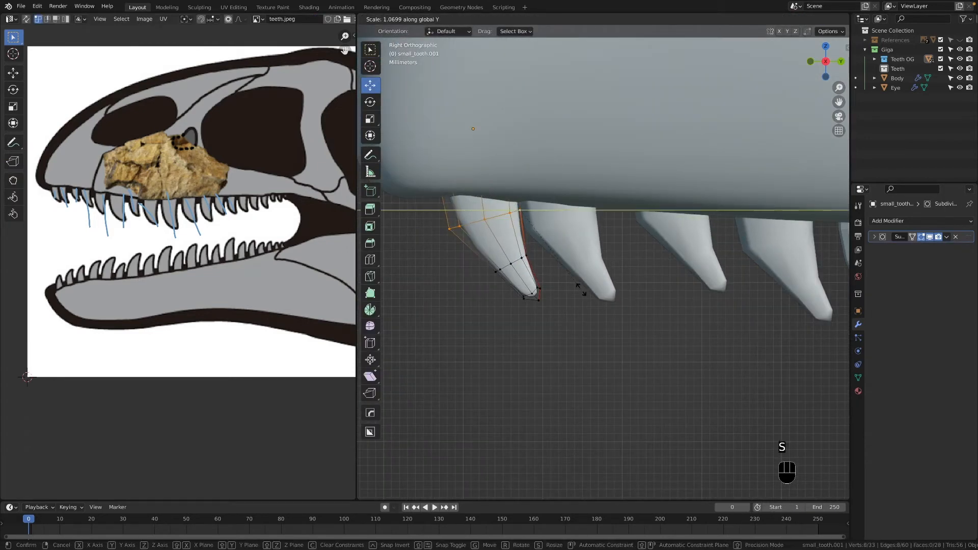
click(584, 287)
key(Tab)
Step: Move the frontmost tooth by -0.000607 m along X to line up with the jaw edge
scroll(611, 331, down, 5)
click(640, 375)
middle_drag(639, 375, 712, 255)
scroll(585, 241, up, 4)
shift+middle_drag(585, 240, 638, 303)
click(640, 273)
key(g)
click(646, 301)
Step: Rotate the frontmost tooth in bottom view to follow the curve of the snout
key(grave)
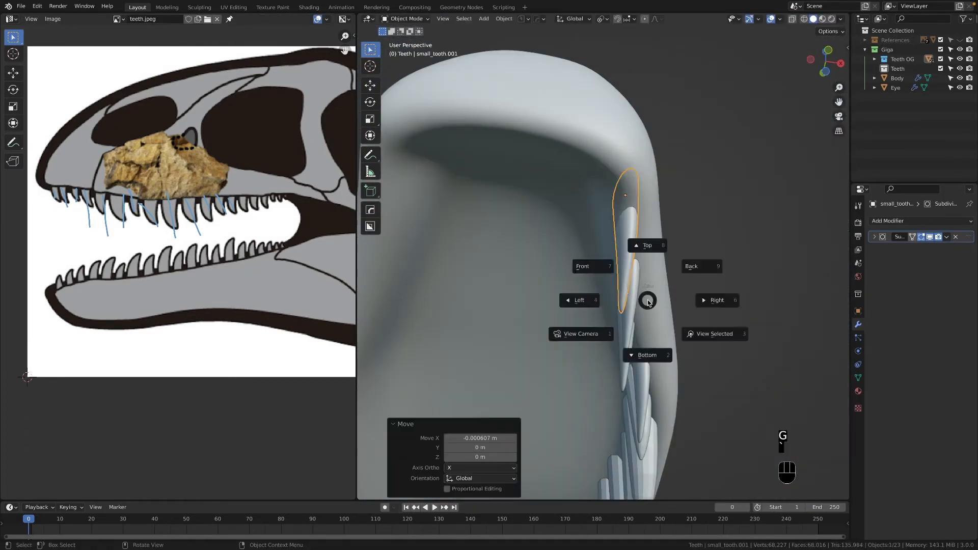
click(647, 351)
key(r)
click(648, 360)
click(682, 368)
shift+middle_drag(682, 374, 673, 243)
Step: Rotate the small tooth just ahead of the larger teeth in bottom view to match the jaw's curve
click(671, 286)
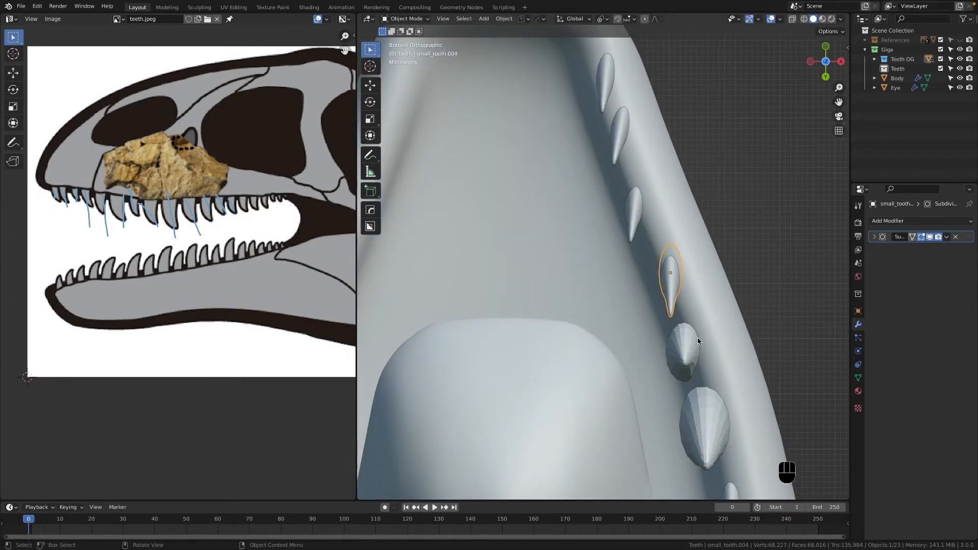
key(r)
click(686, 351)
key(r)
scroll(708, 368, down, 3)
key(r)
click(681, 345)
Step: Shift two teeth in the front part of the row along X to follow the jaw edge
middle_drag(680, 345, 654, 214)
click(648, 122)
key(g)
key(x)
click(646, 175)
middle_drag(646, 175, 667, 270)
click(683, 263)
middle_drag(684, 264, 636, 285)
key(g)
key(x)
click(711, 307)
Step: Adjust the height of two front teeth along Z so they sit properly in the gum line
scroll(637, 285, up, 3)
middle_drag(637, 285, 535, 238)
click(485, 236)
key(g)
key(z)
click(559, 177)
click(573, 229)
key(g)
key(z)
click(575, 225)
Step: Nudge the last adjusted front tooth along X, and clear the selection
middle_drag(594, 247, 628, 265)
key(g)
key(x)
click(616, 264)
middle_drag(377, 245, 600, 255)
scroll(598, 336, down, 6)
click(598, 338)
scroll(631, 311, down, 3)
shift+middle_drag(662, 286, 618, 272)
middle_drag(619, 272, 666, 210)
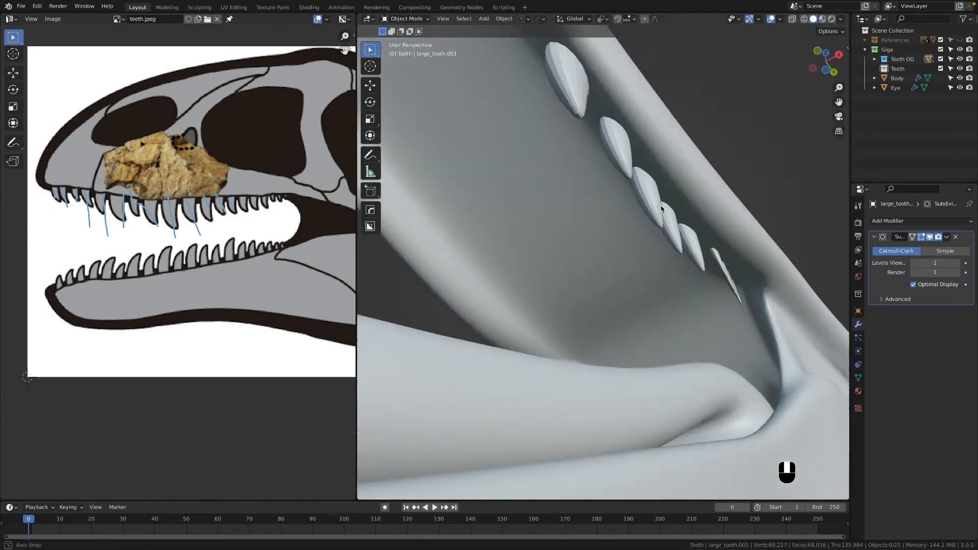
Step: Move two neighbouring teeth in the rear half of the row together along X toward the jaw edge
scroll(632, 244, up, 4)
middle_drag(611, 264, 617, 278)
click(615, 279)
shift+click(638, 300)
key(g)
key(x)
click(657, 304)
Step: Refine the rear pair's X position and shift one more tooth beside it along X
middle_drag(657, 304, 674, 281)
scroll(674, 282, down, 3)
key(g)
key(x)
click(667, 243)
click(662, 239)
key(g)
key(x)
click(651, 235)
Step: Move another pair of neighbouring teeth along X, and align a single tooth the same way
click(565, 250)
shift+click(536, 242)
key(g)
key(x)
click(532, 243)
middle_drag(532, 243, 518, 331)
click(518, 338)
key(g)
key(x)
click(501, 229)
Step: Shift the remaining rear teeth along X, moving the small tooth at the jaw corner by 0.008817 m
middle_drag(501, 229, 540, 166)
click(552, 157)
key(g)
key(x)
click(791, 117)
middle_drag(713, 214, 563, 206)
click(493, 153)
click(471, 148)
key(g)
key(x)
click(519, 183)
Step: Save the blend file and clear the tooth selection
middle_drag(519, 183, 617, 267)
scroll(616, 267, down, 6)
scroll(609, 268, up, 4)
scroll(609, 271, down, 4)
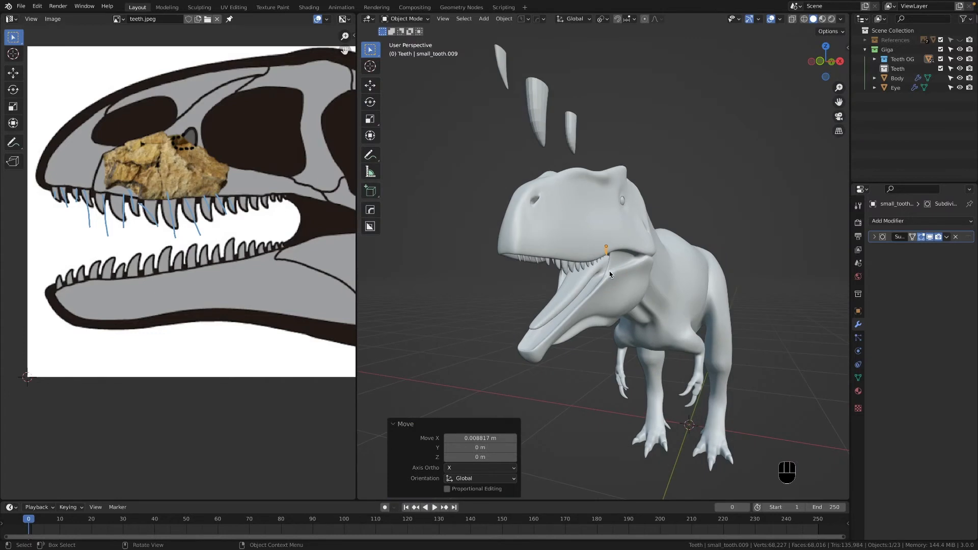
key(super+s)
click(692, 168)
middle_drag(626, 240, 576, 256)
scroll(568, 256, up, 4)
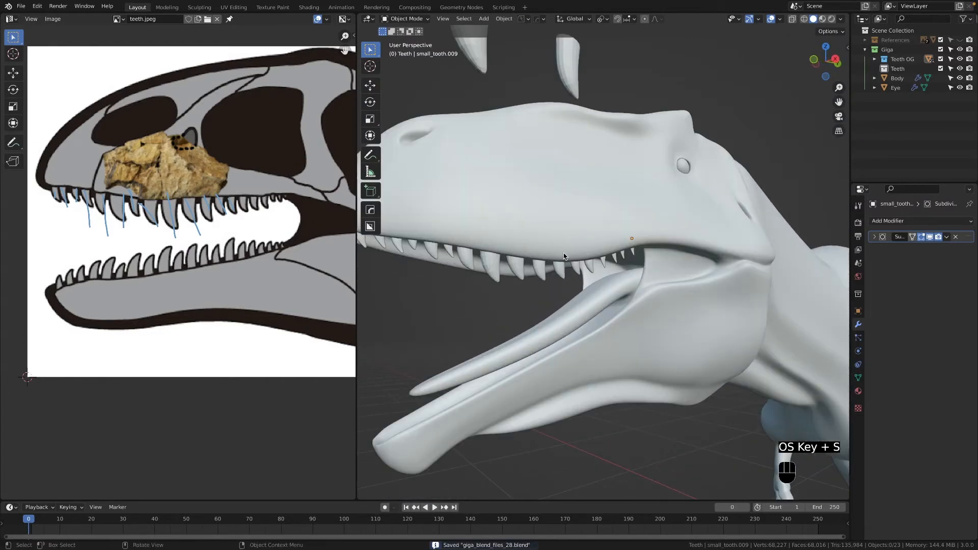
Step: Examine the finished upper tooth row from several angles and compare it with the skull reference
click(545, 266)
right_click(544, 267)
click(534, 232)
right_click(439, 252)
click(437, 248)
middle_drag(588, 285, 539, 294)
scroll(539, 295, down, 4)
middle_drag(645, 347, 627, 370)
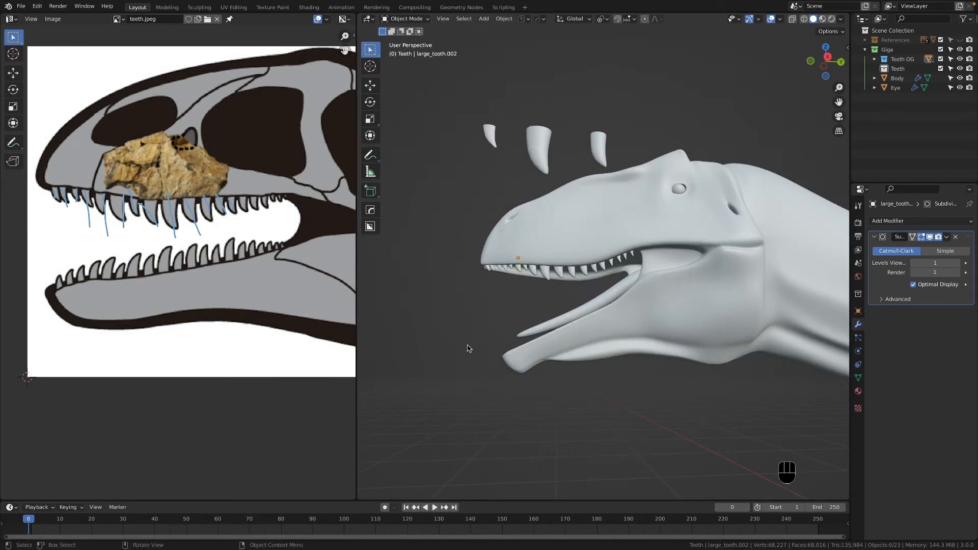
middle_drag(469, 348, 532, 343)
scroll(508, 327, up, 3)
shift+middle_drag(493, 282, 576, 306)
middle_drag(691, 280, 634, 270)
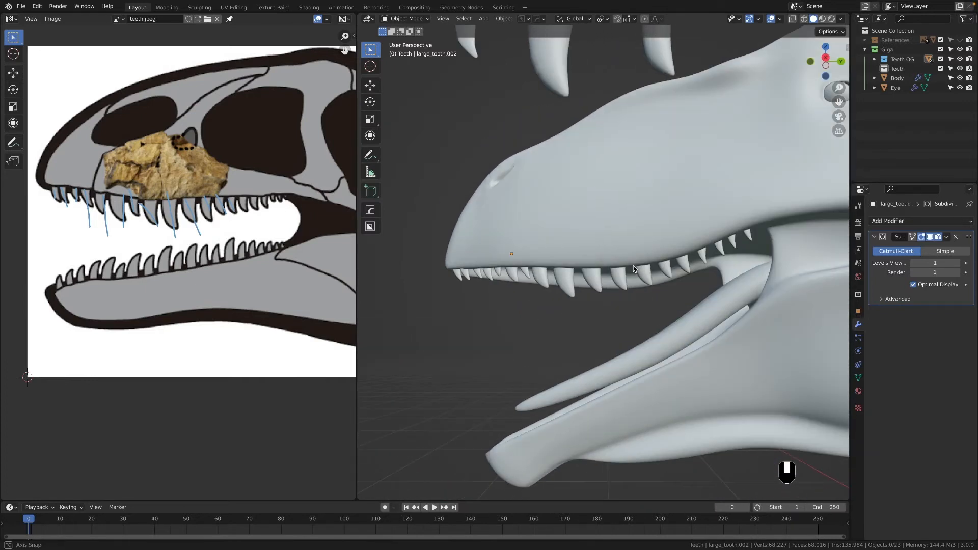
Step: Select every upper-jaw tooth from the mouth corner to the snout, with the dinosaur body as the active object
click(748, 235)
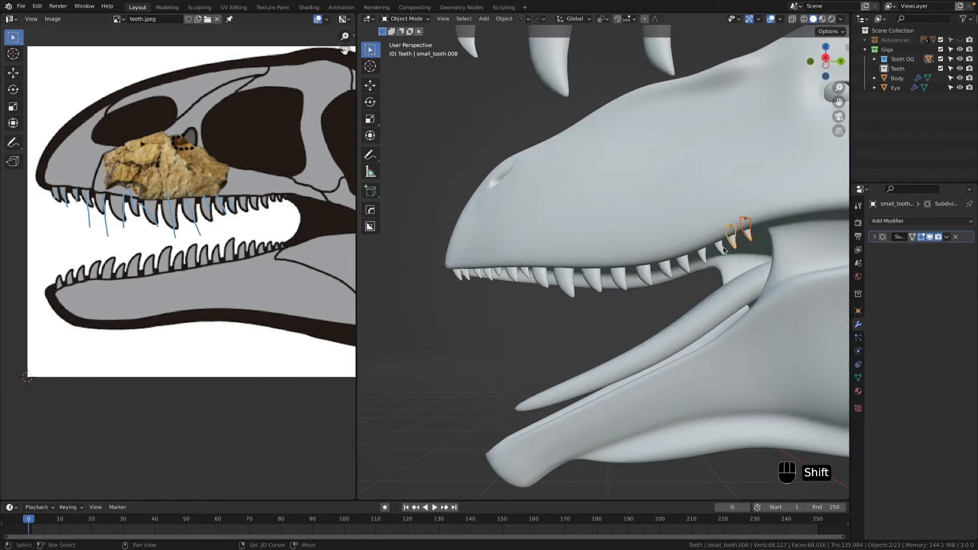
shift+click(682, 263)
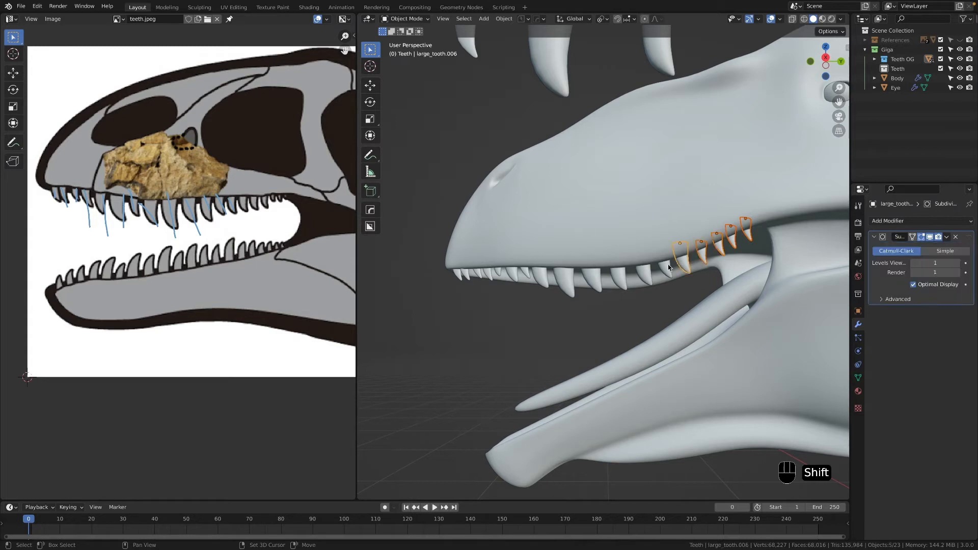
shift+click(644, 270)
shift+click(627, 279)
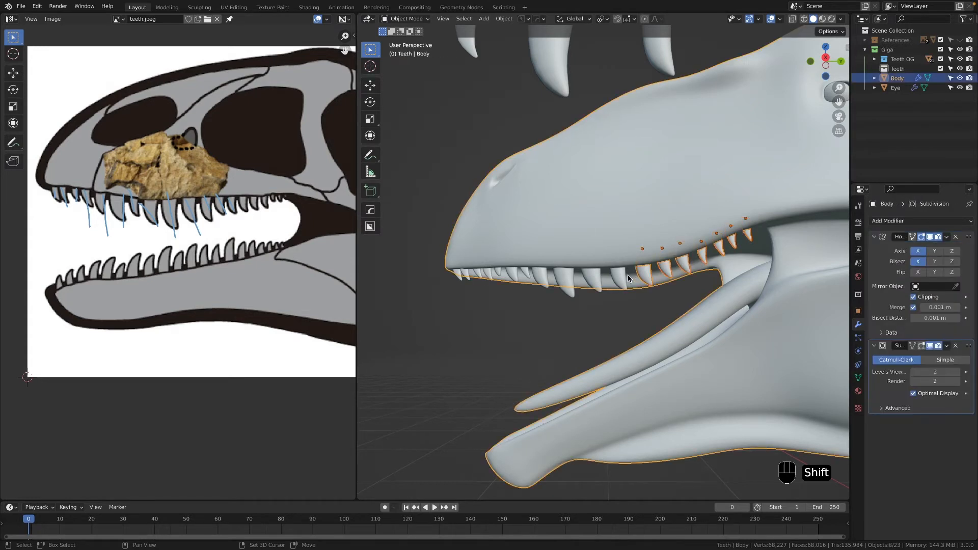
key(super+z)
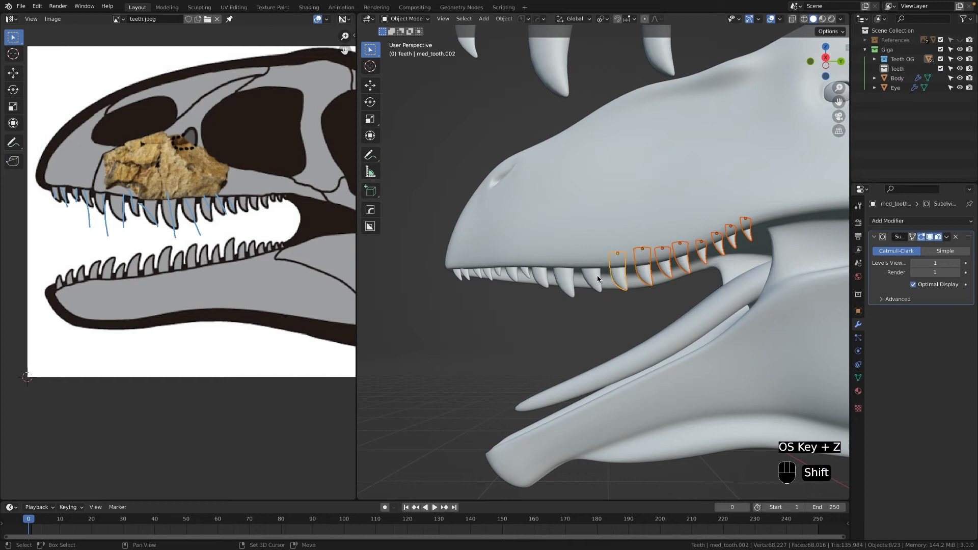
shift+click(525, 275)
shift+click(509, 277)
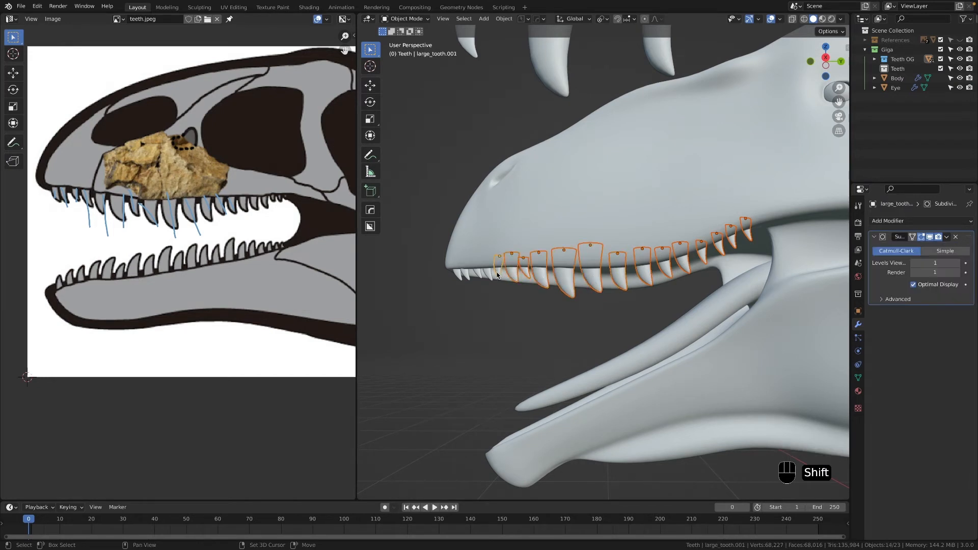
shift+click(488, 275)
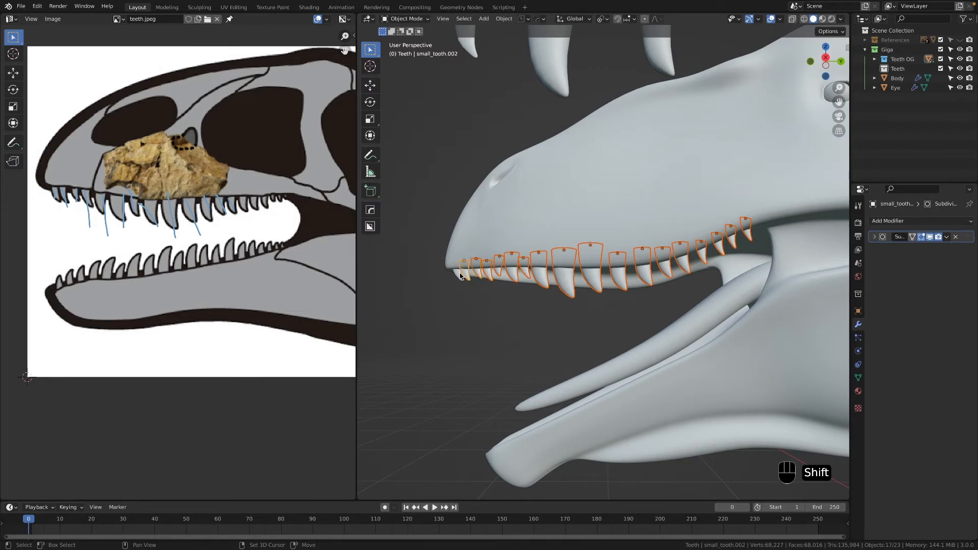
shift+click(558, 224)
Step: Mirror the selected teeth to the other side of the jaw across the X axis, using Body as mirror object
scroll(546, 246, down, 6)
middle_drag(547, 247, 651, 289)
scroll(635, 299, up, 3)
key(alt+x)
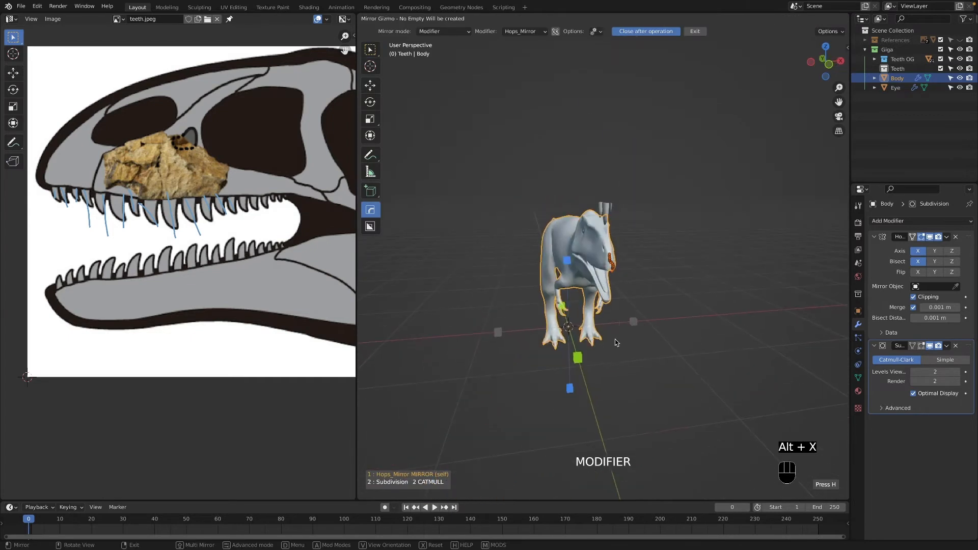
click(635, 322)
Step: Move the two foremost upper teeth toward the snout tip, shifting the second by -0.003201 m X, -0.006259 m Y and 0.002227 m Z
middle_drag(688, 311, 645, 311)
scroll(659, 251, up, 3)
scroll(640, 317, up, 6)
shift+middle_drag(613, 345, 655, 230)
scroll(652, 213, up, 3)
scroll(656, 224, down, 2)
scroll(636, 239, up, 3)
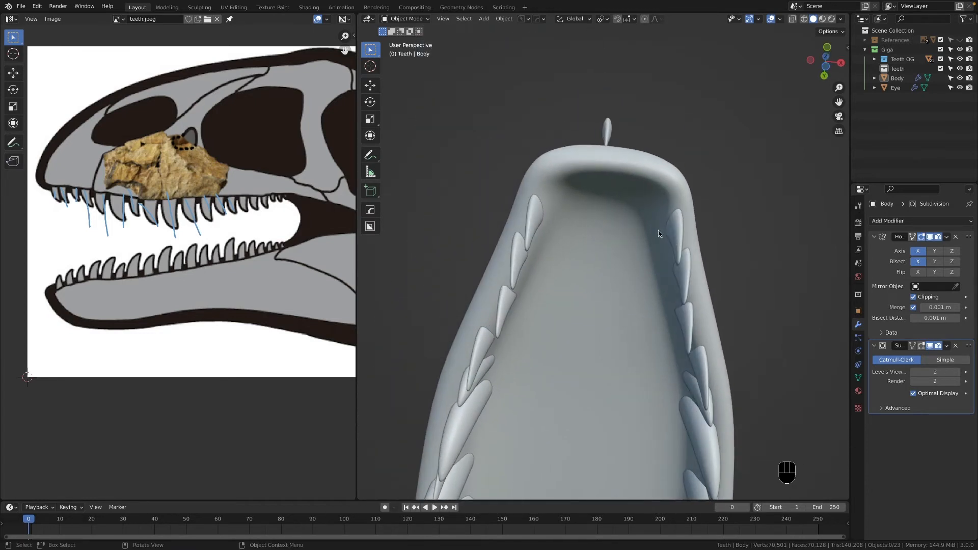
click(673, 233)
key(g)
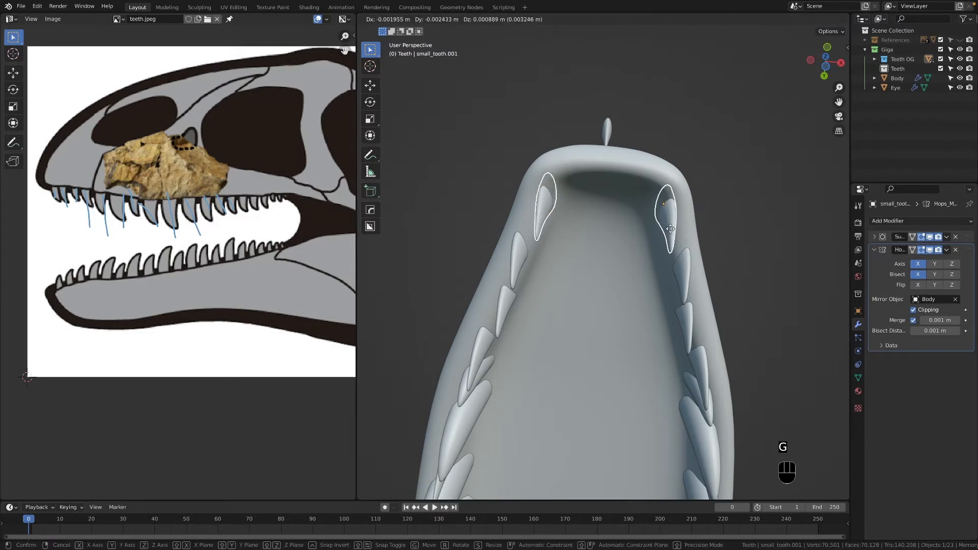
click(658, 213)
click(683, 257)
key(g)
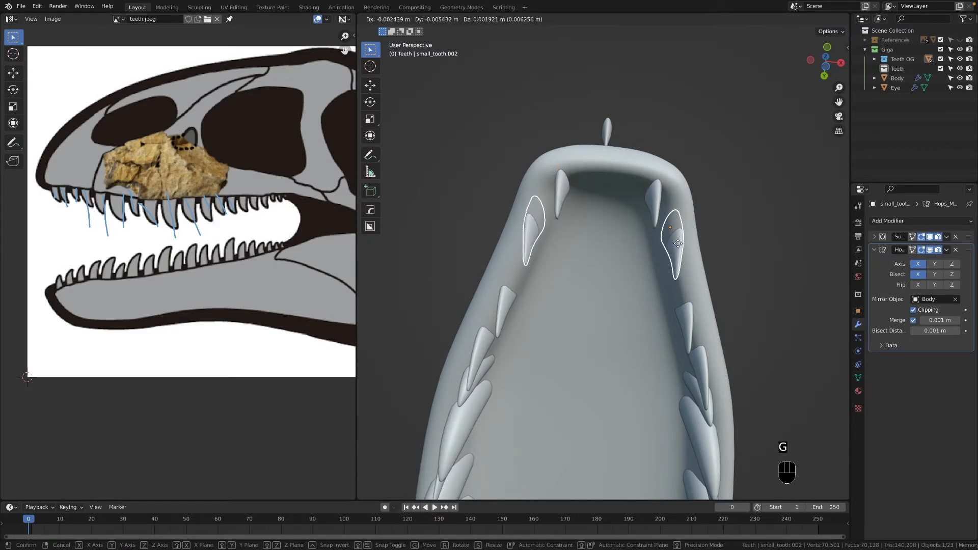
click(677, 242)
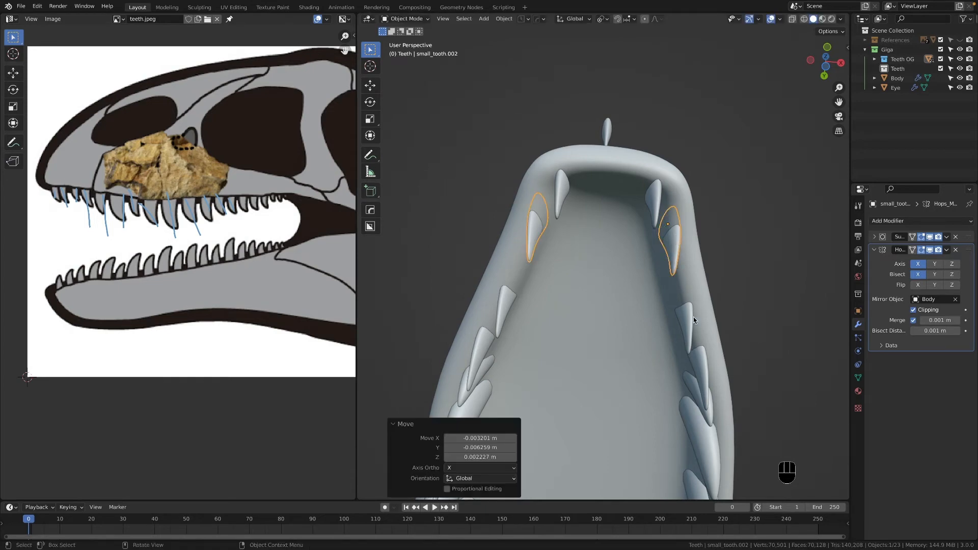
Step: Move the third and fourth upper teeth forward along the jaw to even out the front spacing
click(693, 317)
key(g)
click(711, 368)
click(708, 370)
alt+middle_drag(705, 369, 705, 346)
key(g)
click(696, 316)
click(685, 224)
Step: Save the blend file and check the mirrored upper tooth rows from the front and side
scroll(686, 224, down, 2)
middle_drag(686, 224, 657, 333)
scroll(620, 332, down, 6)
key(super+s)
middle_drag(575, 351, 723, 354)
middle_drag(619, 344, 819, 301)
Step: Delete the empty spare teeth collection and rename the Teeth OG collection as Teeth
click(873, 60)
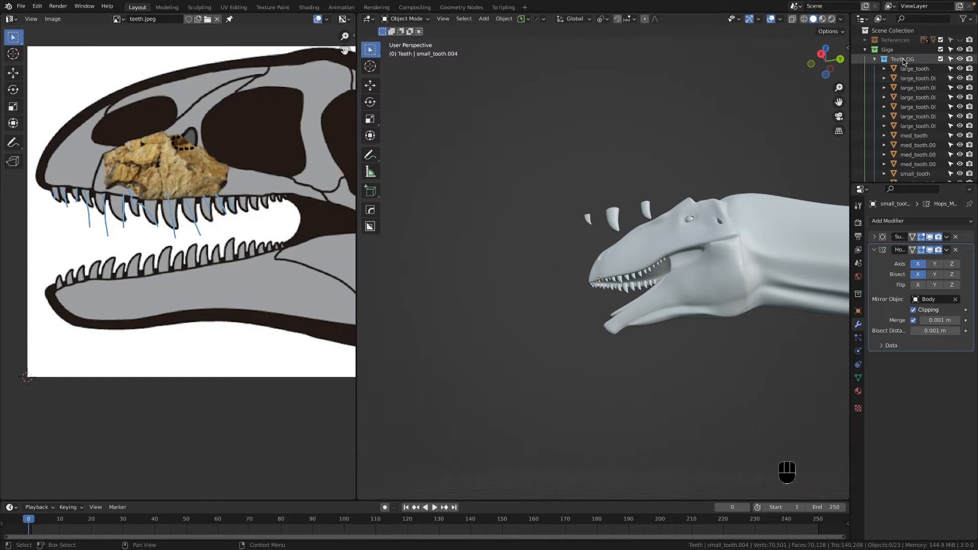
click(874, 60)
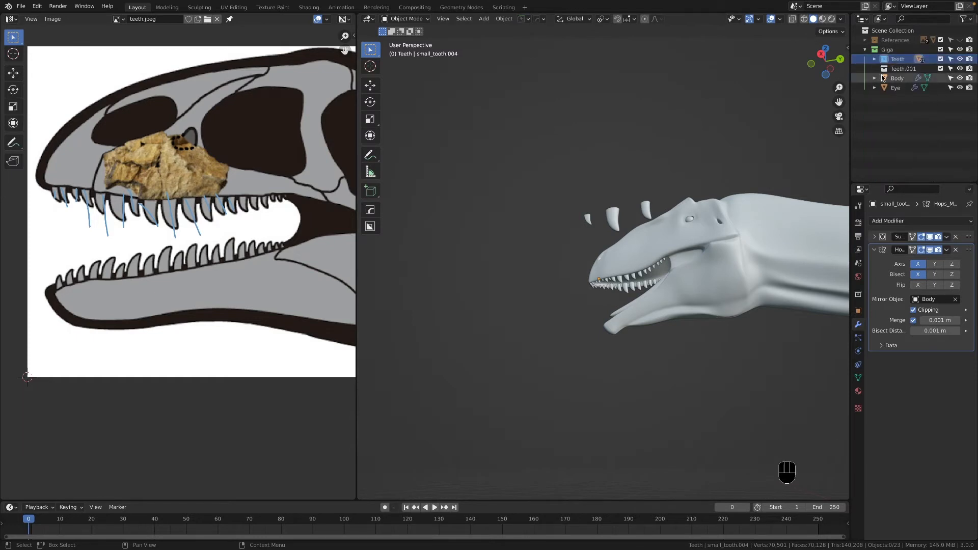
click(898, 60)
Step: Erase the annotation strokes over the upper teeth in the skull reference image and save the blend file
scroll(664, 258, down, 2)
middle_drag(664, 258, 681, 266)
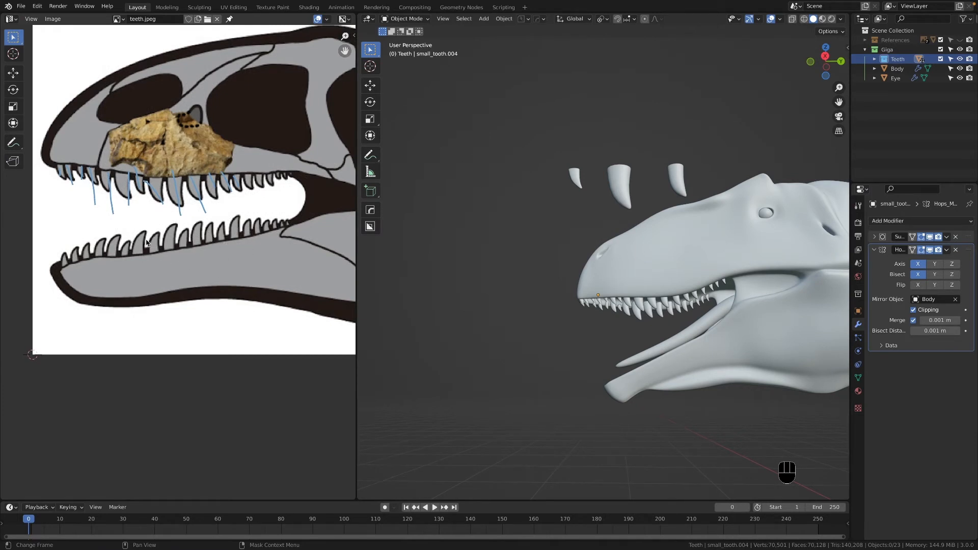
scroll(710, 338, up, 2)
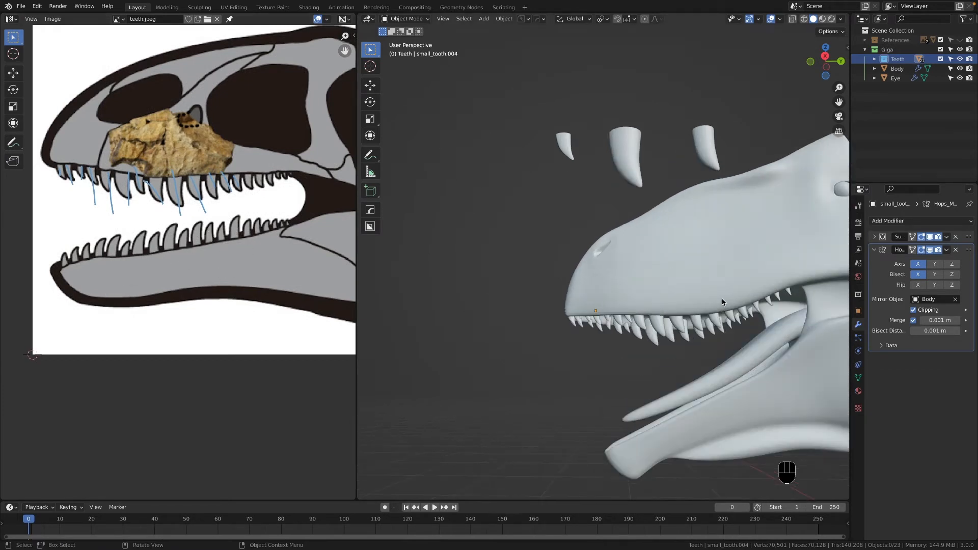
shift+middle_drag(710, 339, 672, 270)
middle_drag(672, 270, 672, 290)
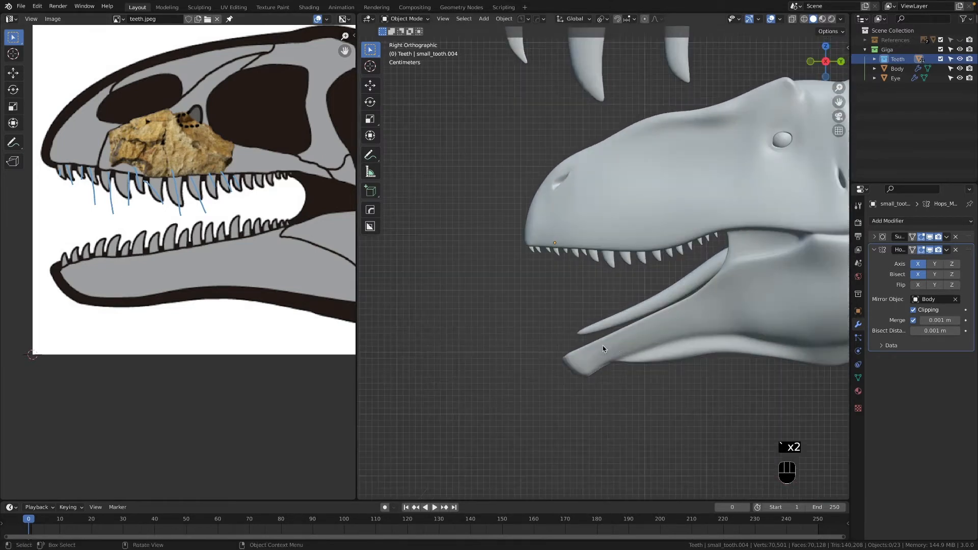
mouse_move(24, 150)
mouse_down()
mouse_move(59, 188)
mouse_move(161, 205)
mouse_up()
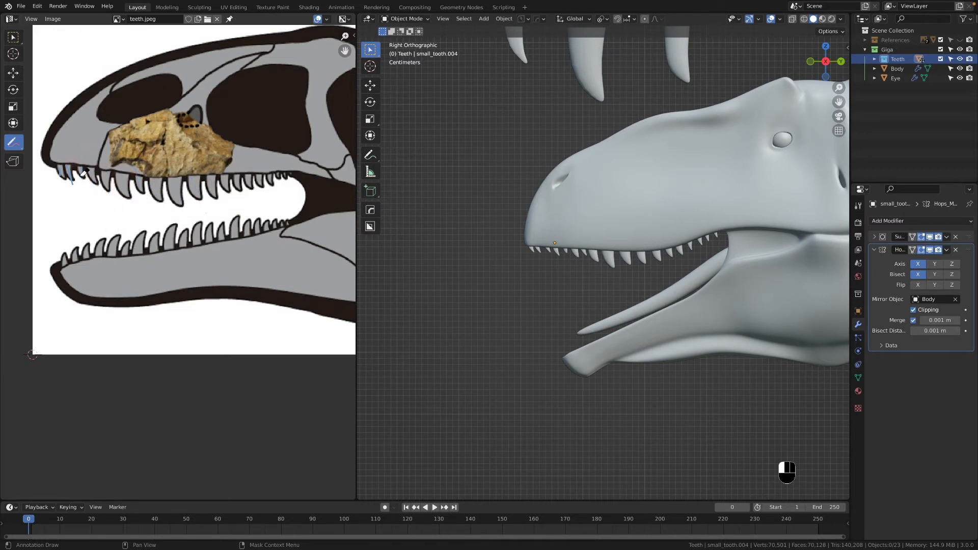
click(13, 41)
key(super+s)
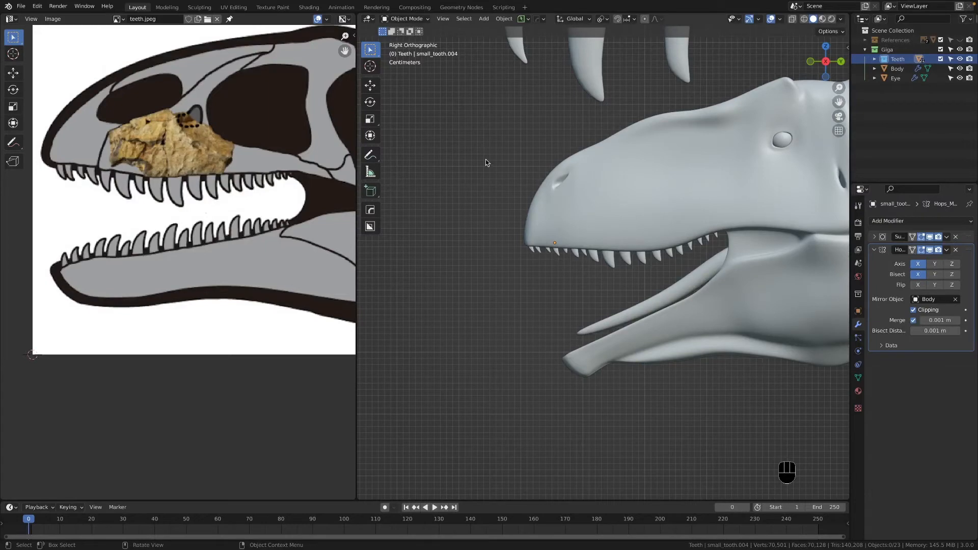
scroll(502, 164, down, 1)
scroll(502, 164, up, 2)
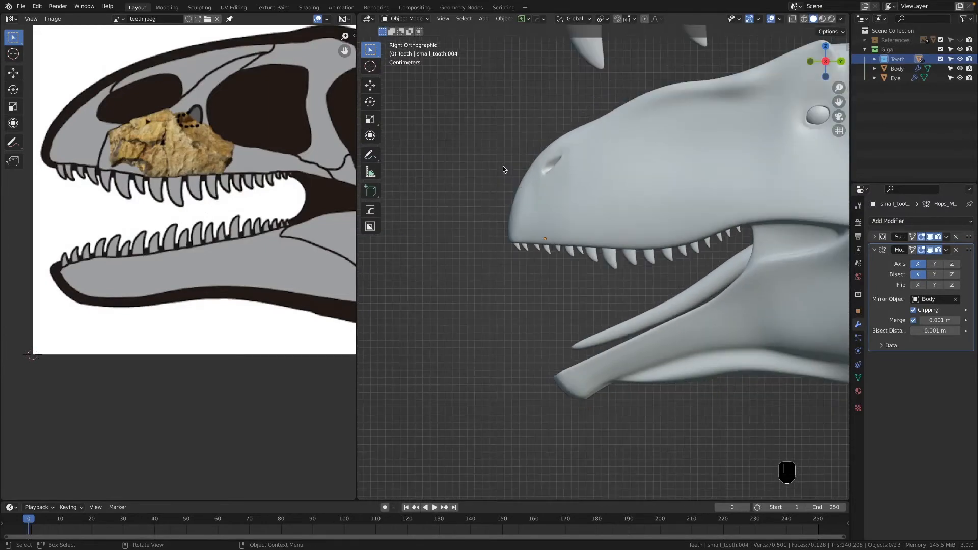
scroll(503, 166, down, 1)
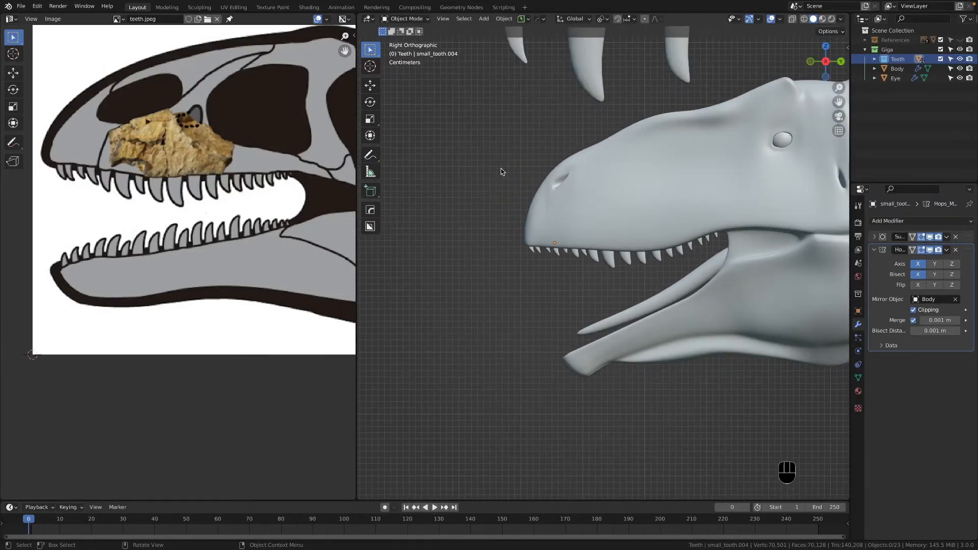
click(532, 251)
scroll(547, 334, up, 4)
middle_drag(558, 350, 507, 250)
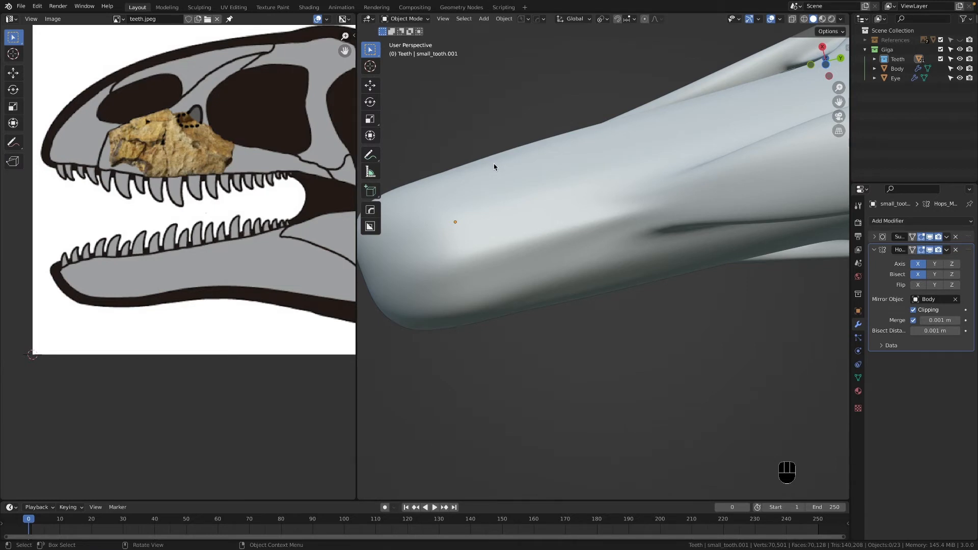
scroll(524, 168, down, 5)
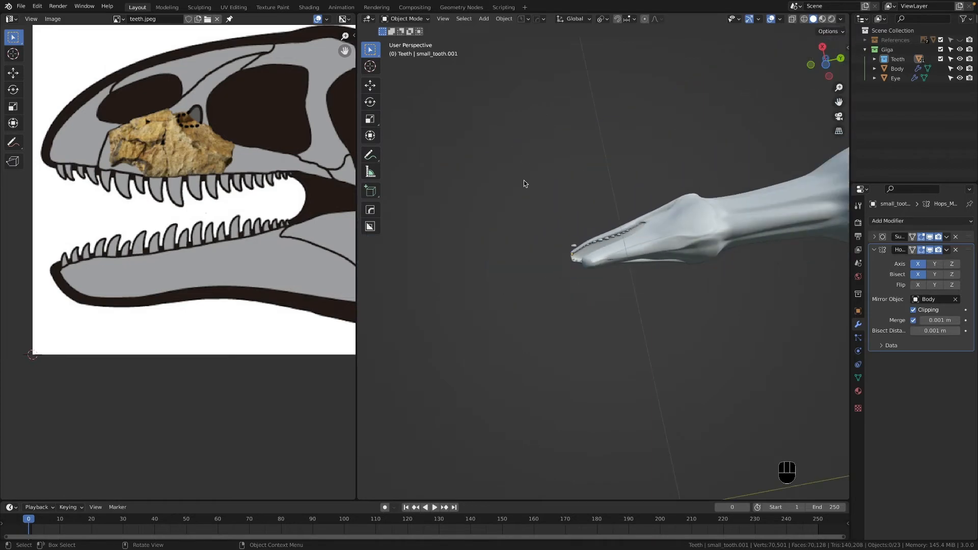
middle_drag(524, 184, 528, 196)
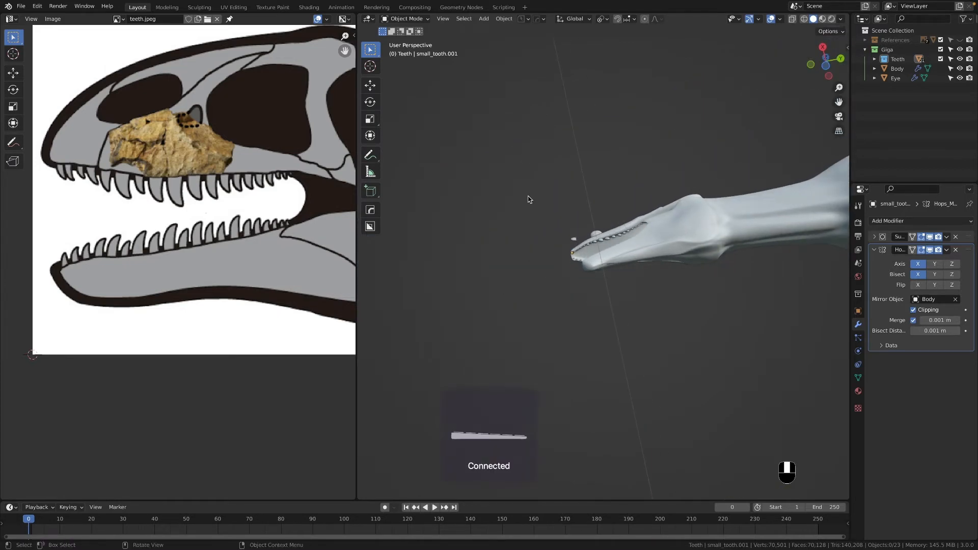
Step: Duplicate the frontmost upper tooth in right view onto the lower jaw tip, offset 0.063265 m in Y and -0.17981 m in Z
key(grave)
click(580, 258)
scroll(507, 252, up, 6)
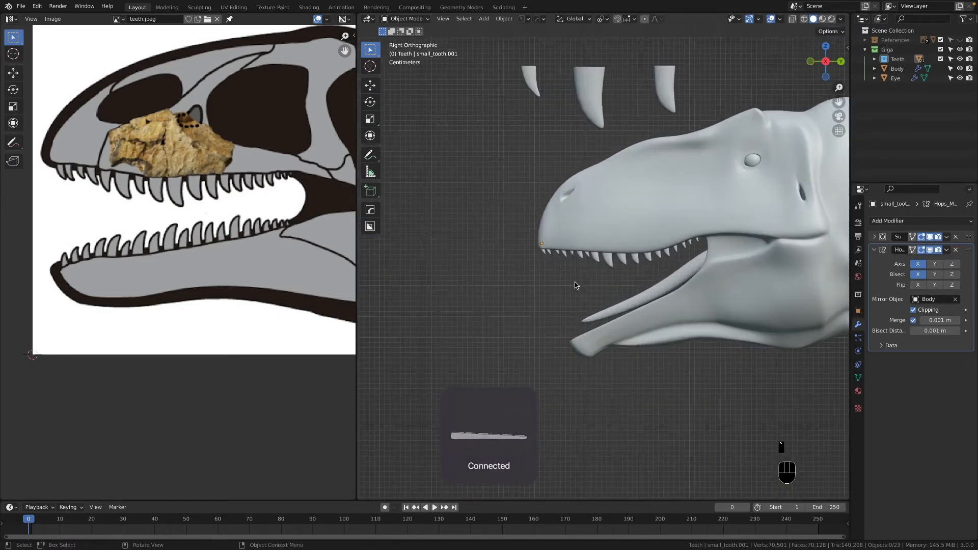
click(500, 244)
shift+middle_drag(569, 349, 559, 324)
scroll(555, 315, down, 4)
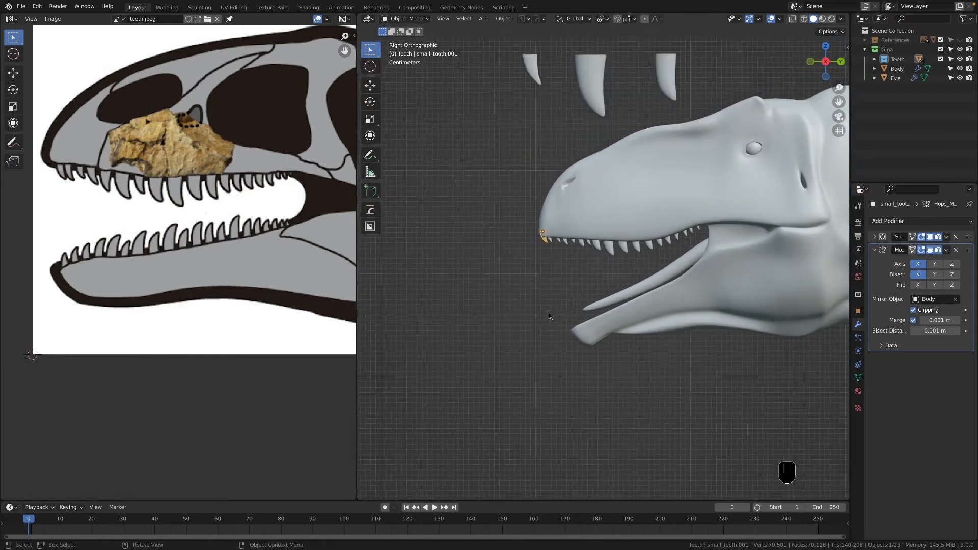
key(shift+d)
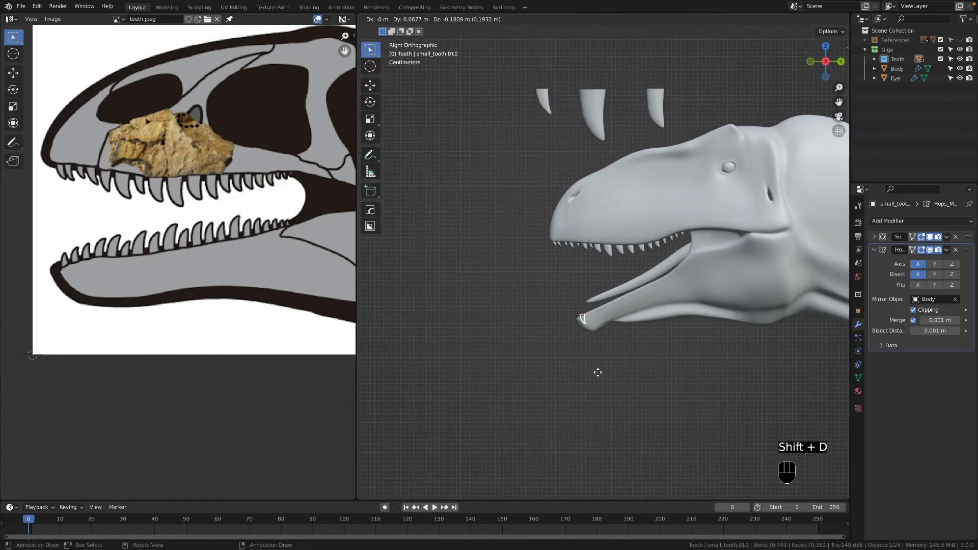
click(600, 374)
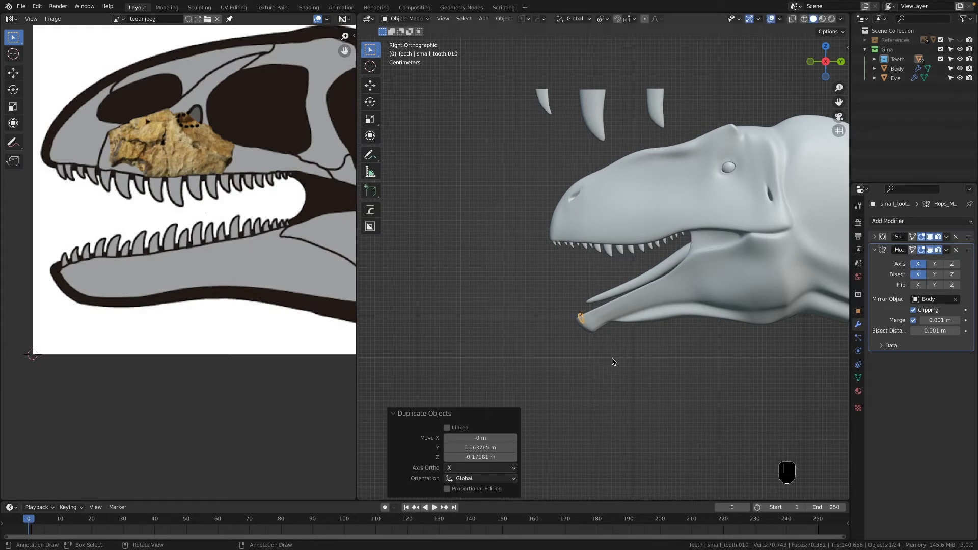
Step: Turn the duplicated tooth upright by rotating it -191° in view, 180° about global Z, and -45.8° in view
key(r)
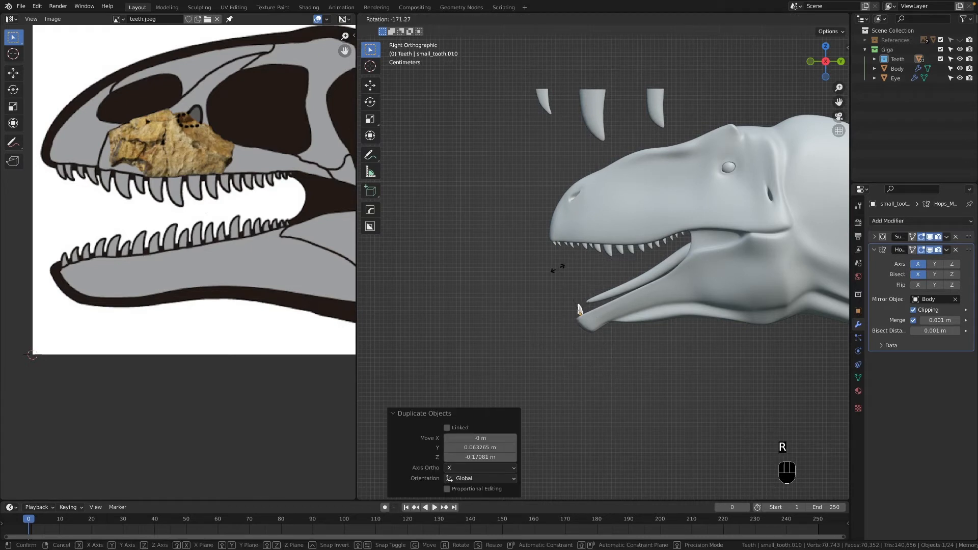
click(551, 286)
key(r)
key(z)
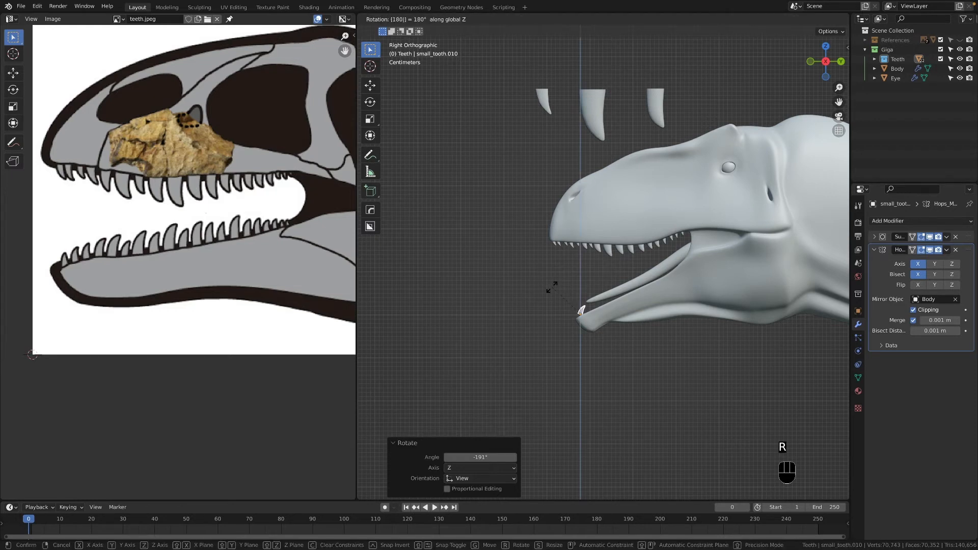
click(551, 286)
scroll(553, 289, up, 5)
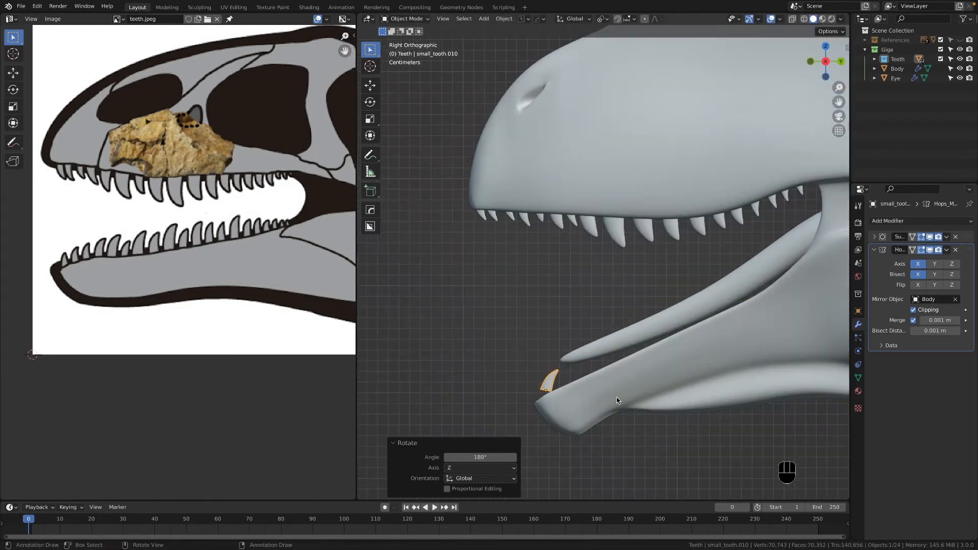
key(r)
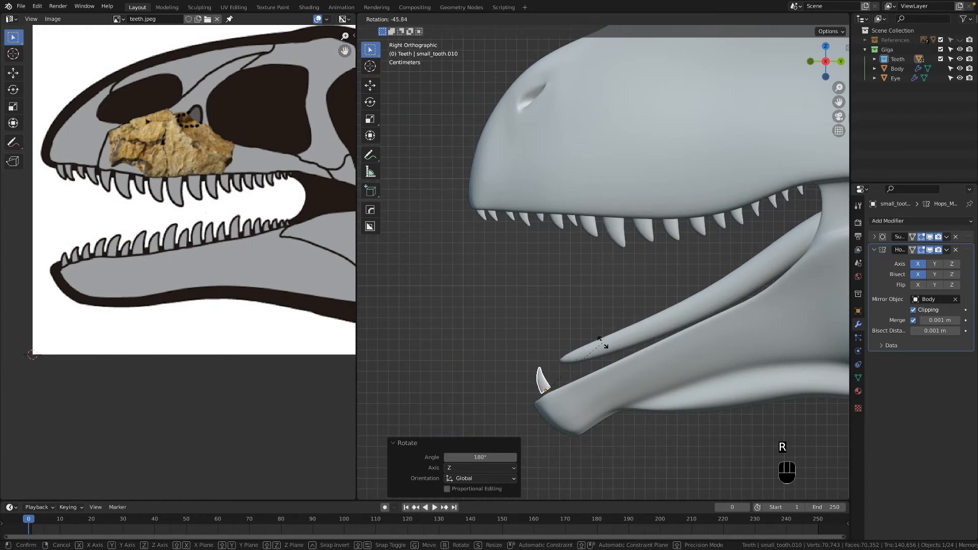
click(602, 342)
Step: Seat the tooth in the lower jaw tip by lowering it 0.013982 m, scaling it down slightly and raising it 0.002151 m along Z
shift+middle_drag(586, 391, 587, 304)
scroll(586, 304, up, 4)
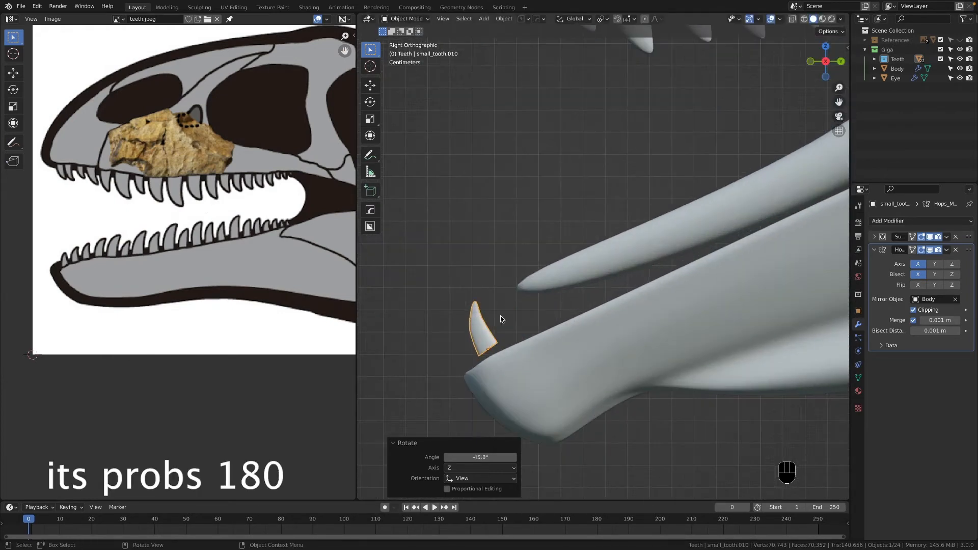
key(g)
click(496, 351)
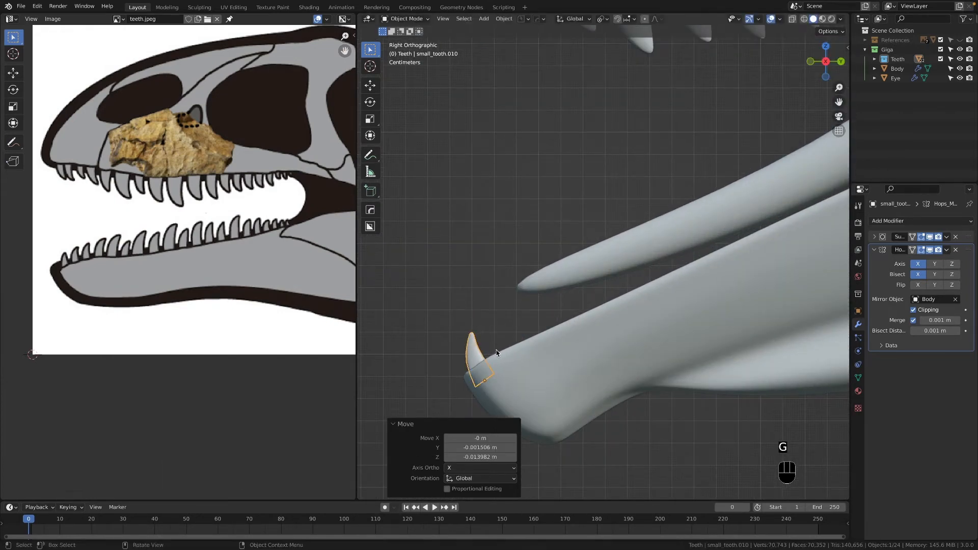
key(s)
click(505, 367)
key(g)
click(505, 365)
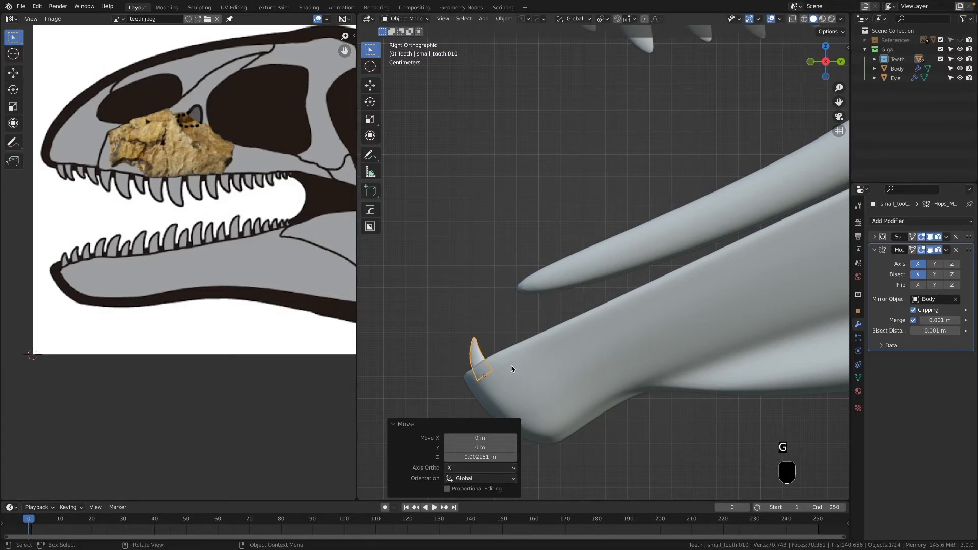
scroll(498, 358, down, 3)
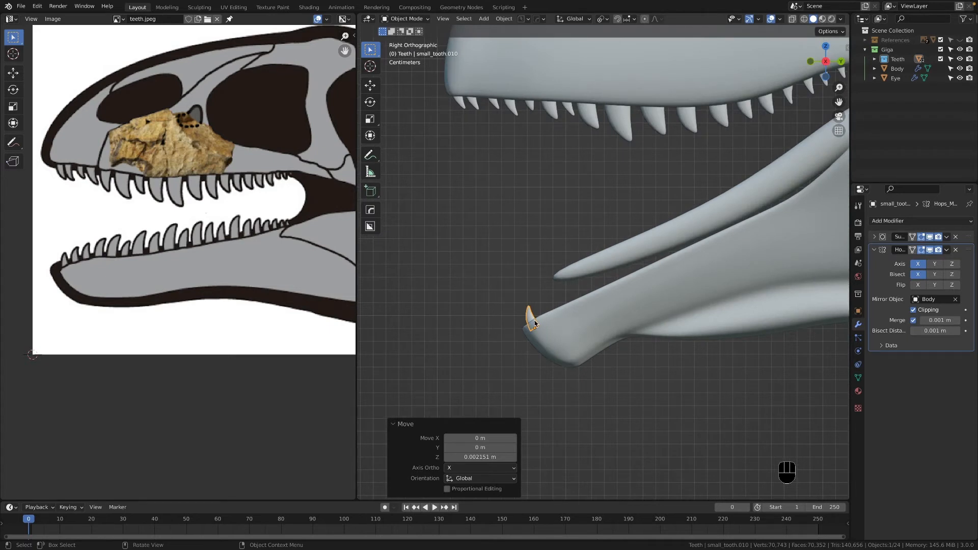
Step: Add two linked duplicates of the small tooth behind the lower jaw tip and annotate the matching front teeth on the skull reference
key(alt+d)
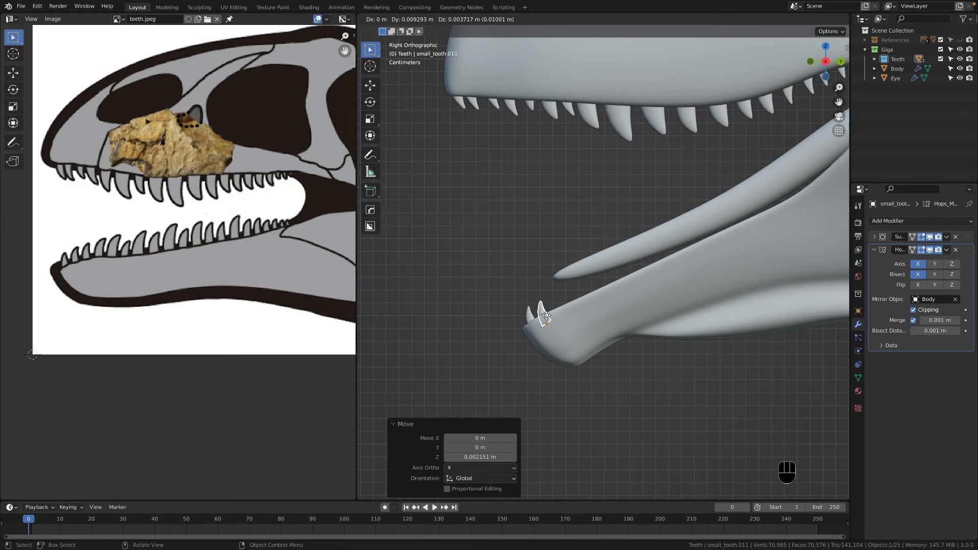
click(550, 312)
key(alt+d)
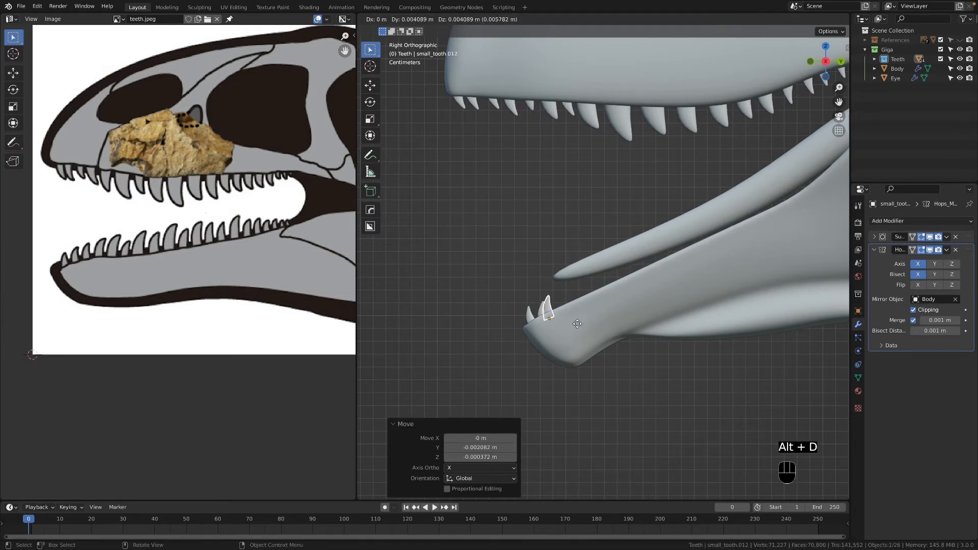
click(585, 323)
click(13, 143)
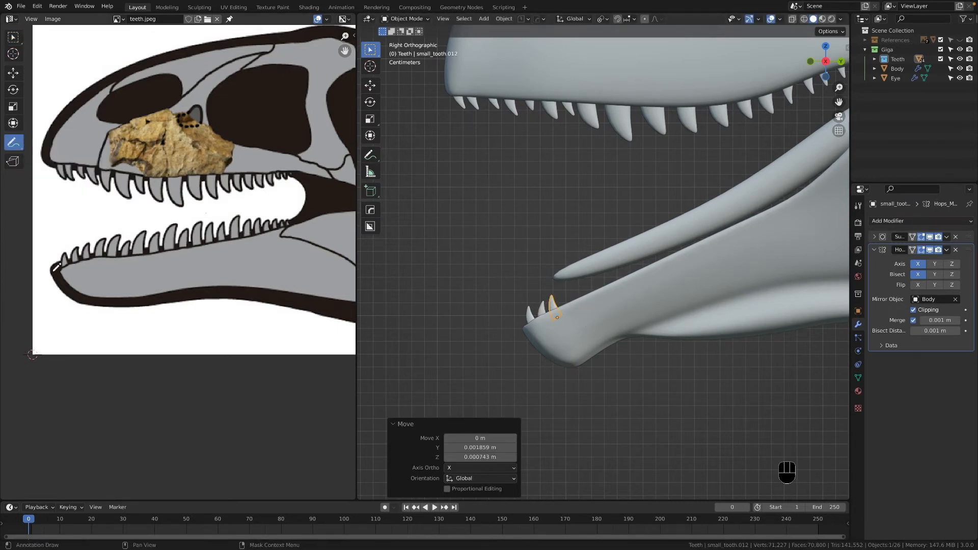
drag(53, 270, 88, 247)
Step: Make a linked duplicate of a large upper tooth below the jaw and turn it upright, 180° about global Z and 173° in view
click(588, 115)
key(alt+d)
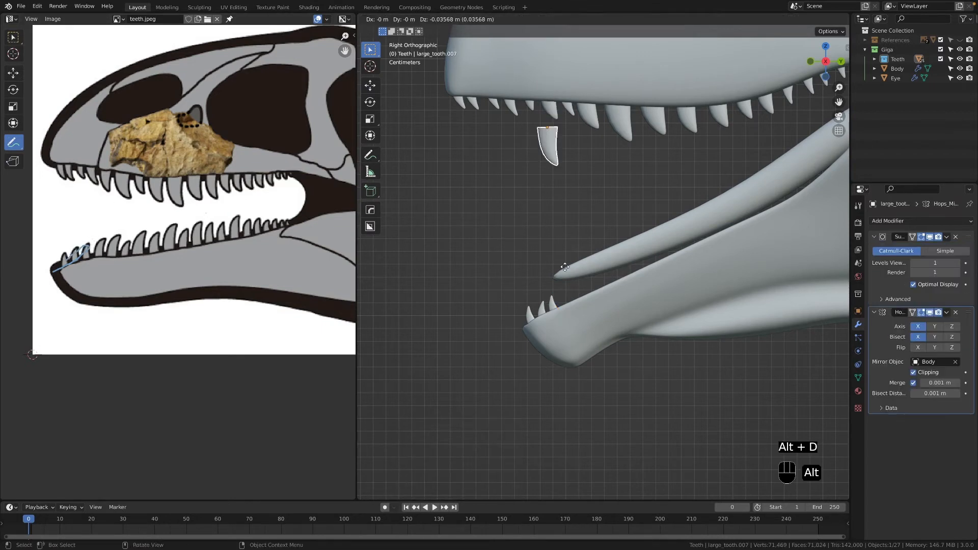
click(564, 287)
text(rz180)
key(Return)
key(r)
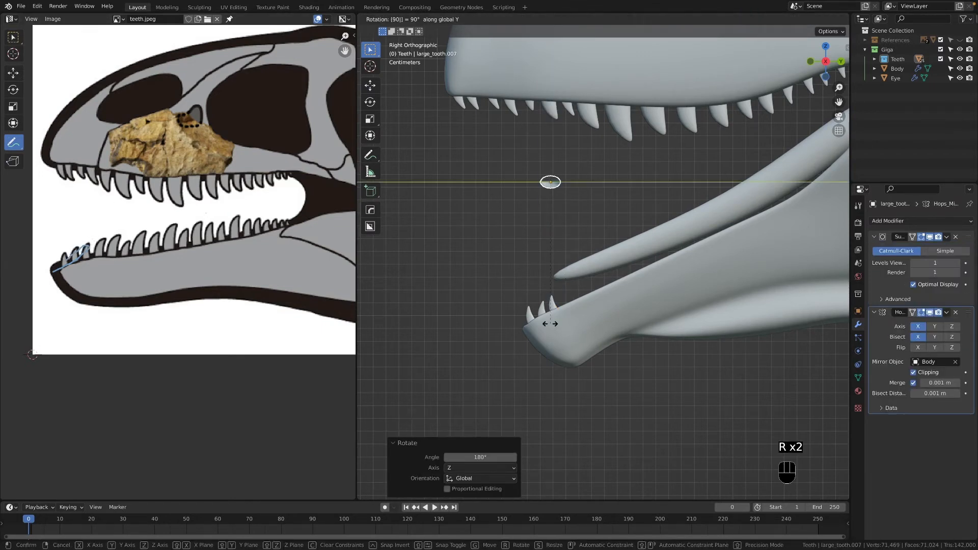
click(528, 101)
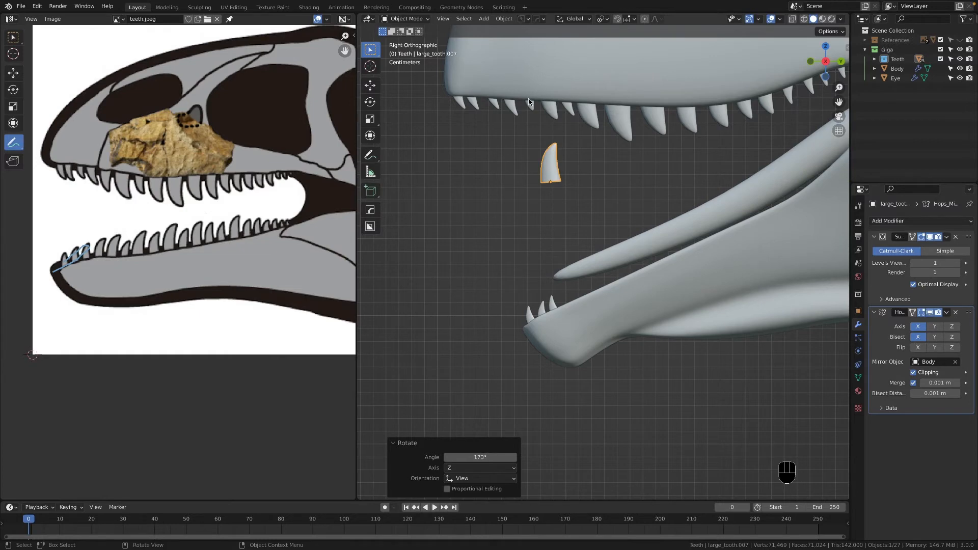
Step: Move the duplicated large tooth 0.01472 m in Y and -0.10616 m in Z into the lower jaw, and shift it inward along X
scroll(578, 201, up, 3)
scroll(579, 200, down, 4)
key(g)
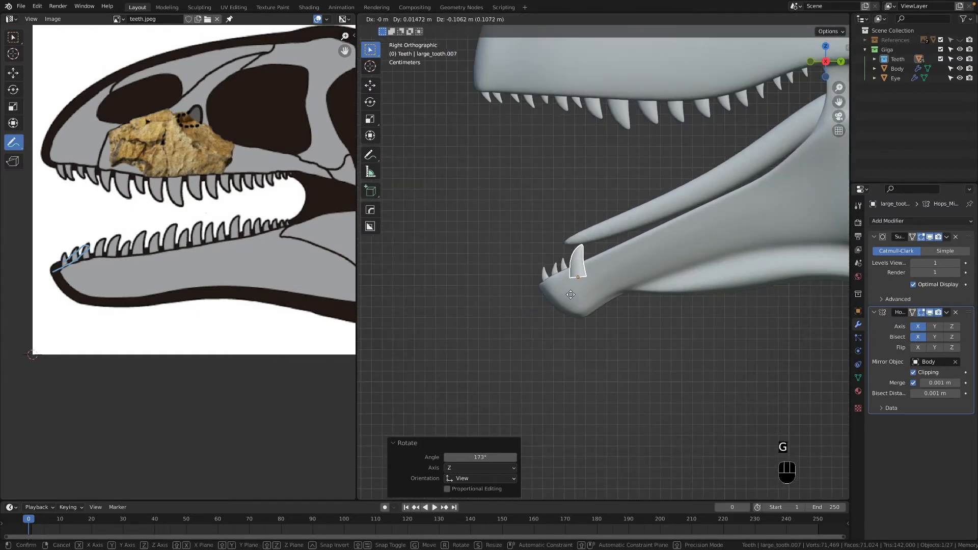
click(573, 301)
key(grave)
click(534, 271)
scroll(540, 265, up, 3)
key(g)
key(x)
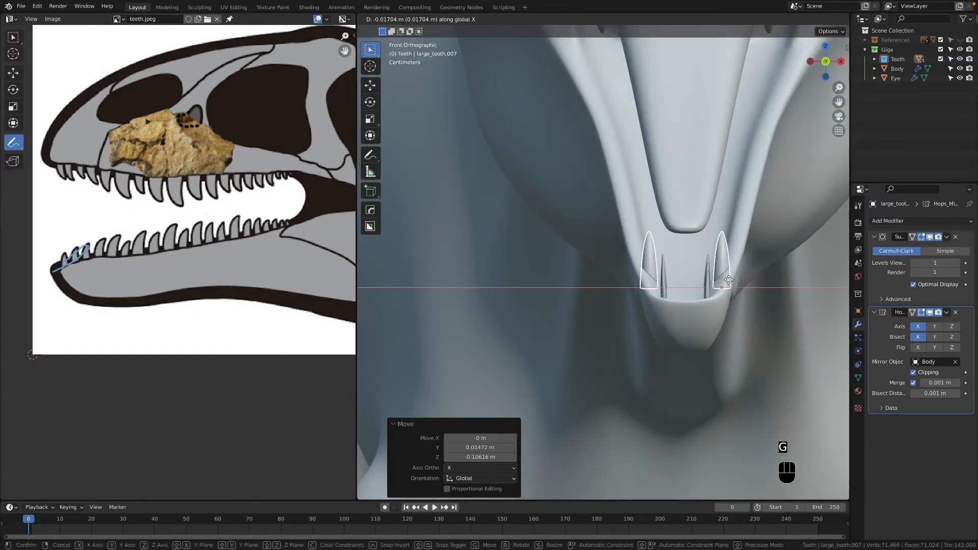
click(514, 268)
Step: Delete the large tooth just placed in the lower jaw
key(grave)
click(582, 268)
key(x)
click(582, 268)
Step: Make a linked duplicate of a large tooth farther back in the upper row, rotate it 180° about global Z and turn it upright
scroll(582, 268, down, 4)
click(704, 135)
key(alt+d)
click(575, 244)
text(rz180)
key(Return)
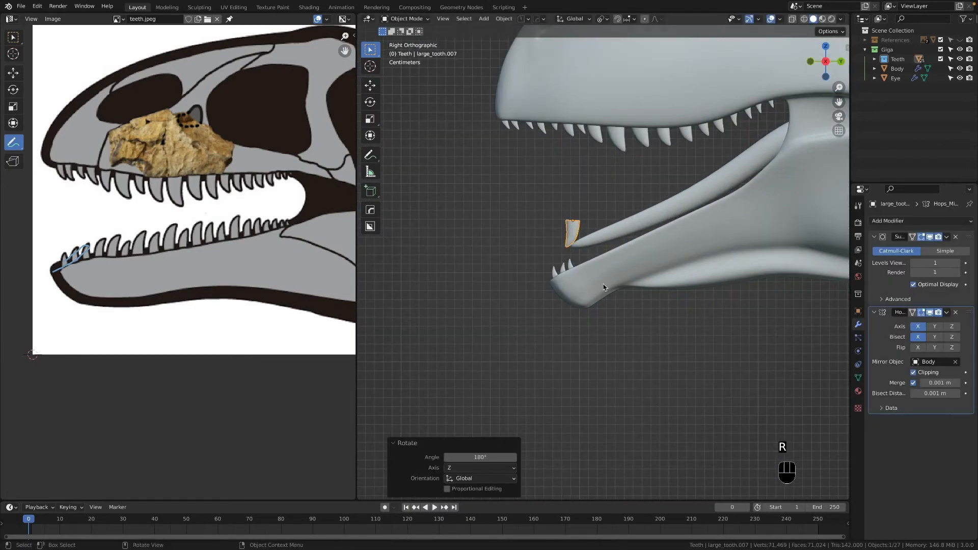
key(r)
click(558, 202)
Step: Move the upright tooth behind the three small lower teeth and align it with the jaw edge along X
key(g)
click(571, 257)
key(grave)
click(570, 262)
scroll(601, 262, up, 3)
key(g)
key(x)
click(713, 282)
Step: Rotate the large lower tooth -1.94° in right view and sink it slightly into the jaw
key(grave)
click(740, 281)
key(r)
click(588, 279)
key(g)
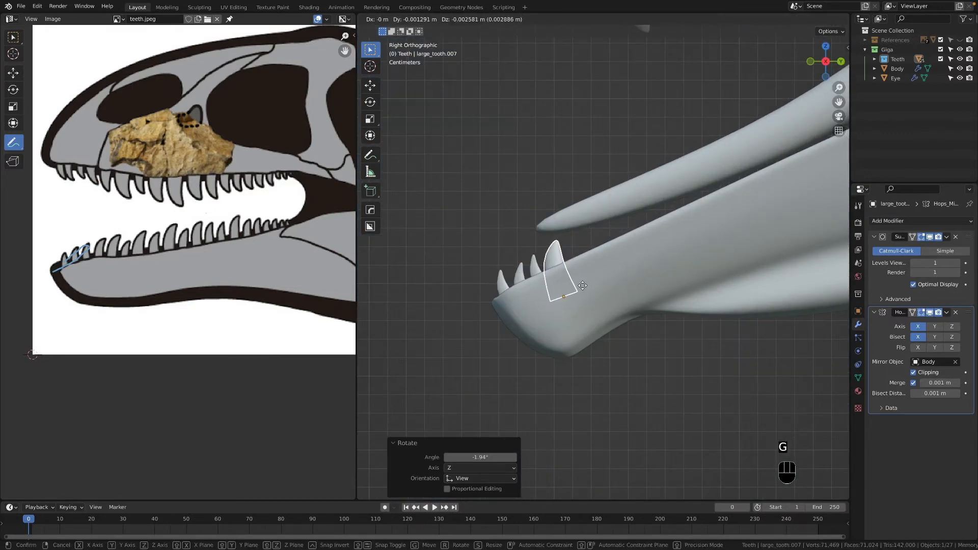
click(587, 283)
Step: Add a linked duplicate of the large lower tooth behind it, followed by a rotated linked duplicate of a small tooth
key(alt+d)
click(606, 268)
click(520, 276)
key(alt+d)
click(653, 247)
key(r)
click(652, 247)
Step: Duplicate the second large lower tooth as a linked copy behind the small one and adjust its rotation
click(580, 248)
key(alt+d)
click(642, 245)
key(r)
click(646, 249)
Step: Add another linked large tooth at the end of the lower row, rotate it and sink it lower into the jaw
key(alt+d)
click(677, 246)
key(r)
click(676, 247)
key(g)
click(674, 246)
Step: Make a linked duplicate of the largest upper tooth and turn it upright, using a 162° view rotation
scroll(673, 247, down, 3)
click(619, 111)
key(alt+d)
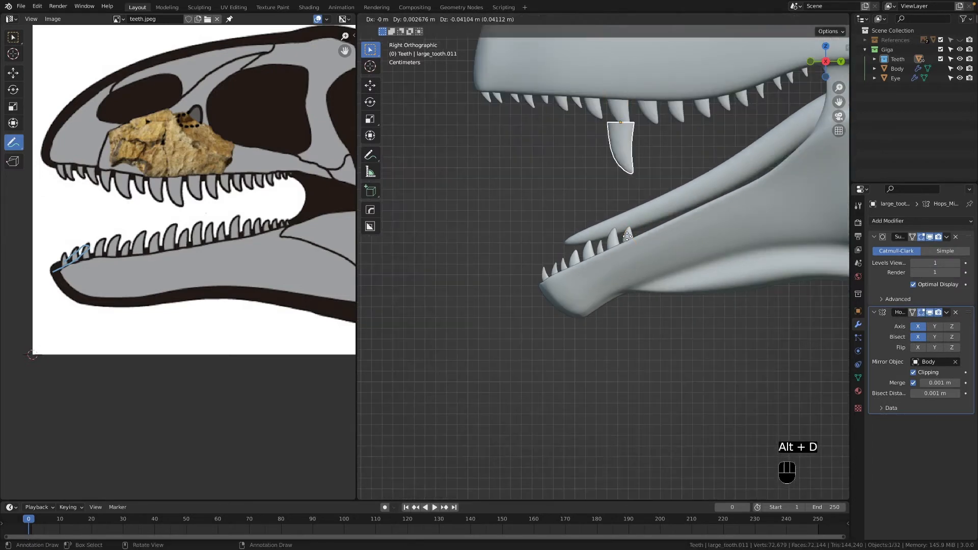
text(80)
click(623, 252)
key(r)
click(608, 120)
Step: Try the largest tooth at the end of the lower row with a -0.019618 m X shift, and delete it
key(g)
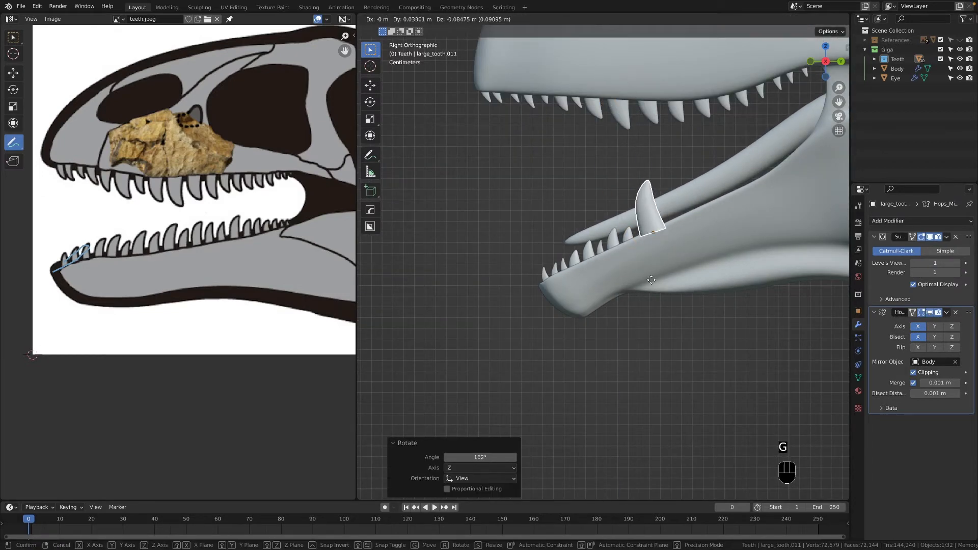
click(643, 262)
key(KP_1)
key(g)
key(x)
click(689, 270)
key(KP_3)
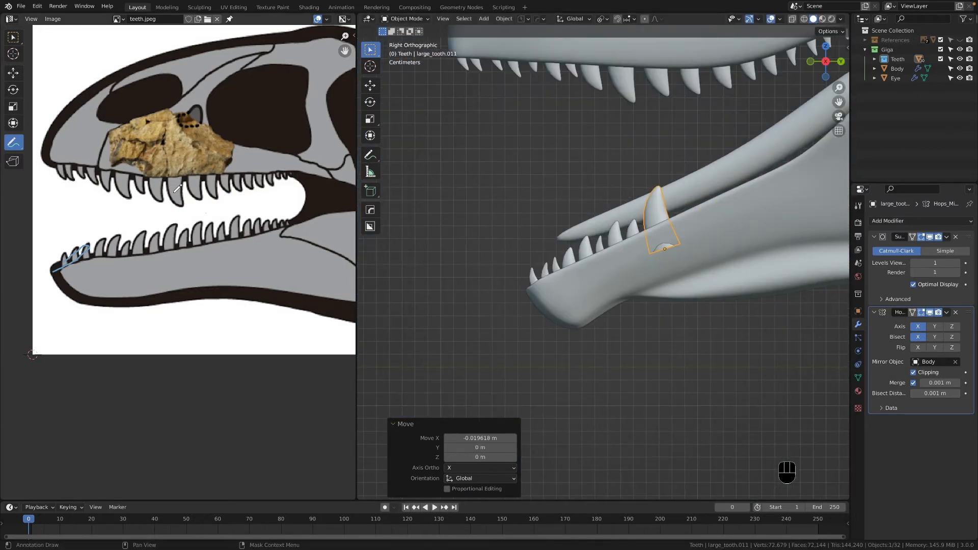
key(x)
Step: Duplicate a large lower tooth 0.027878 m in Y and 0.0197 m in Z, and annotate a height line across the reference's lower teeth
click(622, 232)
key(alt+d)
click(659, 205)
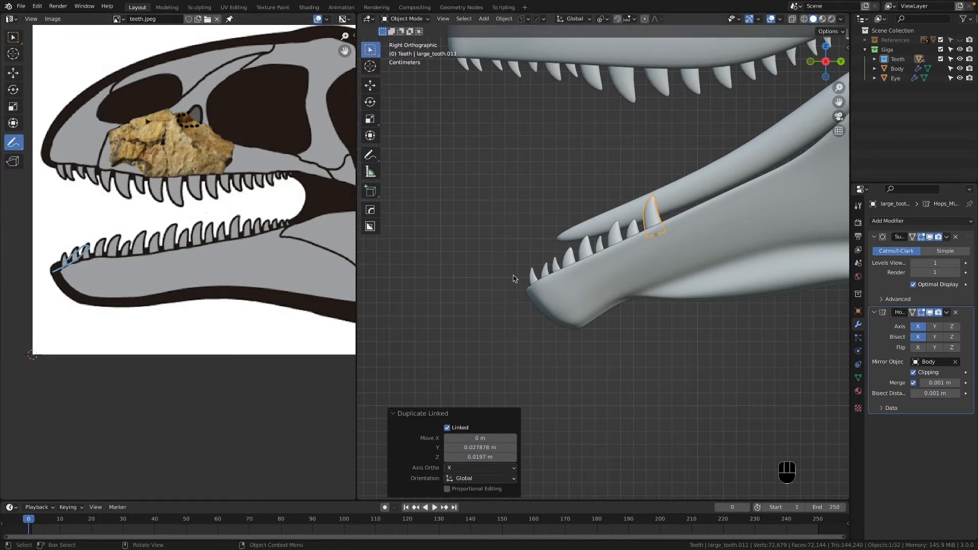
drag(174, 239, 70, 242)
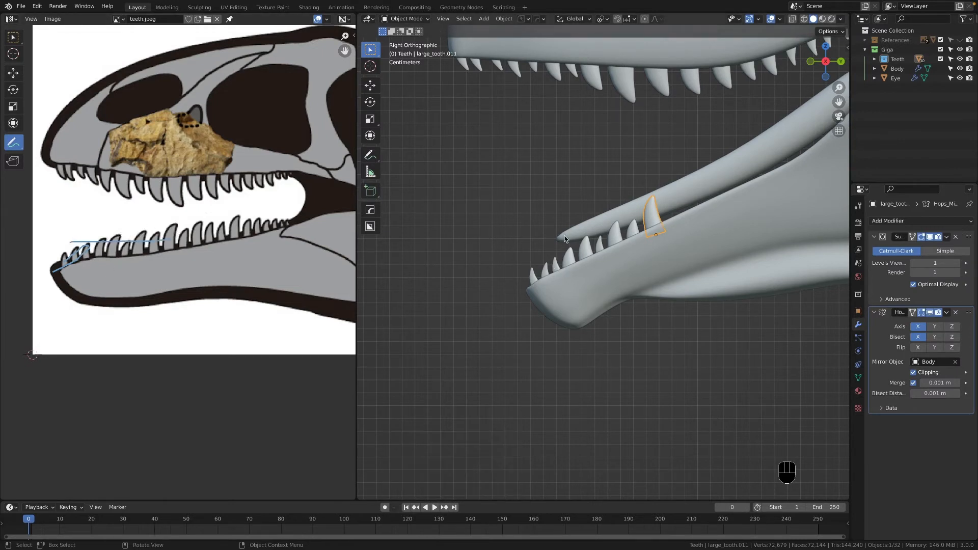
Step: Try a rotated linked duplicate of a front small tooth behind the last large lower tooth, shifted along X to follow the jaw
click(555, 268)
key(alt+d)
click(680, 224)
key(r)
click(707, 250)
key(g)
click(706, 241)
key(grave)
key(g)
key(x)
click(705, 197)
Step: Shift the rearmost large lower tooth 0.006453 m along X to line it up with the jaw edge
click(746, 185)
key(g)
key(x)
click(766, 186)
Step: Delete the small tooth behind the rearmost large lower tooth
key(grave)
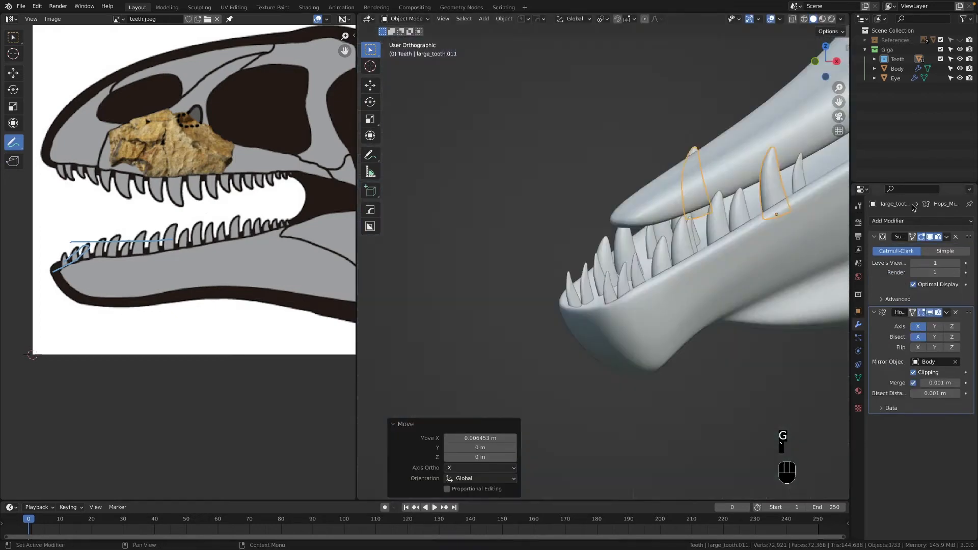
click(604, 192)
key(x)
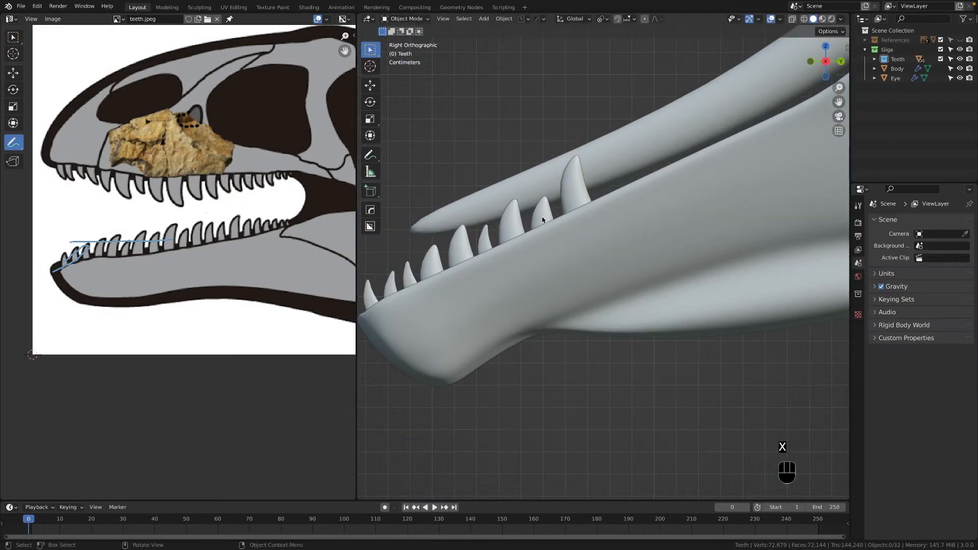
Step: Add two linked duplicates of the low-set large tooth behind the tallest lower tooth, offsetting the second 0.013122 m in Y and 0.015273 m in Z
click(542, 217)
key(alt+d)
click(582, 237)
key(alt+d)
click(652, 210)
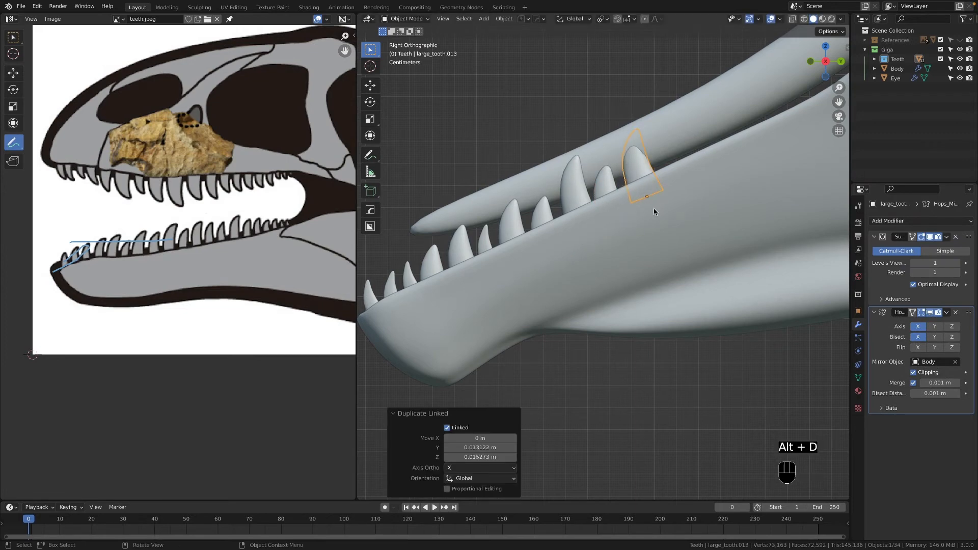
Step: Shift the rearmost duplicated lower tooth 0.012906 m along X to fit the widening jaw
key(grave)
key(g)
key(x)
click(789, 227)
key(grave)
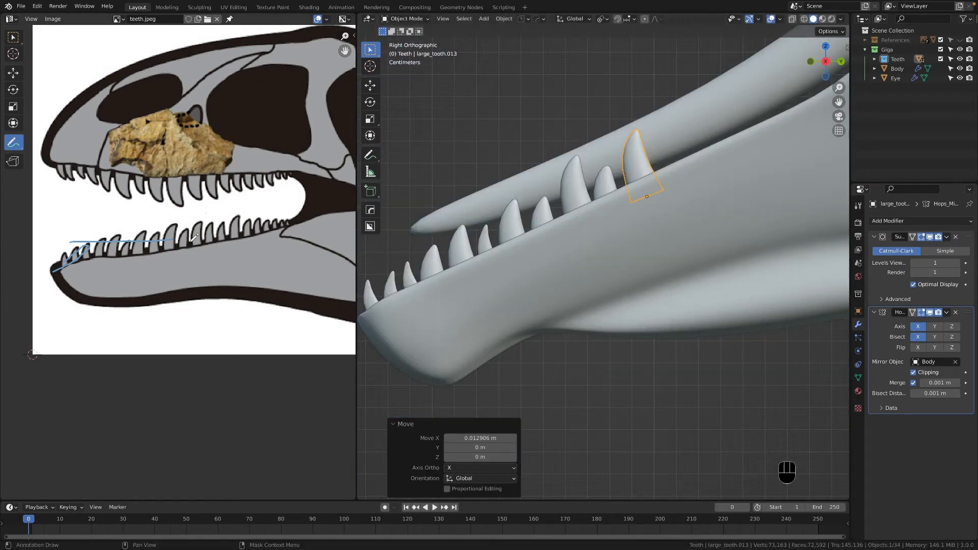
Step: Add a linked duplicate of a front small tooth at the end of the lower row and align it along X with the jaw
click(411, 279)
key(alt+d)
click(659, 171)
key(grave)
key(g)
key(x)
click(795, 182)
key(grave)
Step: Rotate the new small tooth 7.19° in view and add another linked duplicate of it behind
shift+middle_drag(686, 185, 612, 205)
key(r)
click(613, 203)
key(alt+d)
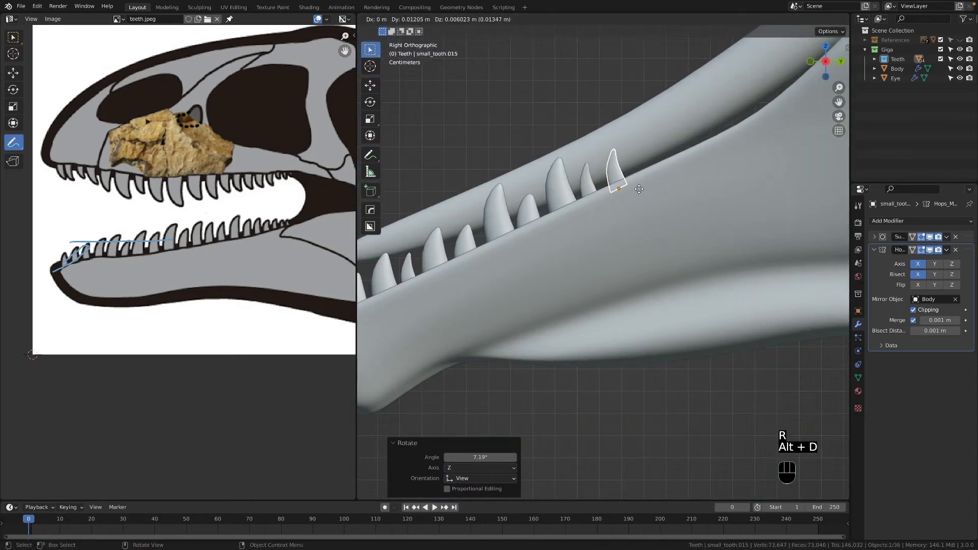
click(634, 191)
Step: Duplicate the rearmost large lower tooth 0.033342 m in Y and 0.018929 m in Z, and rotate it about 2° in view
click(568, 195)
key(alt+d)
click(645, 156)
key(r)
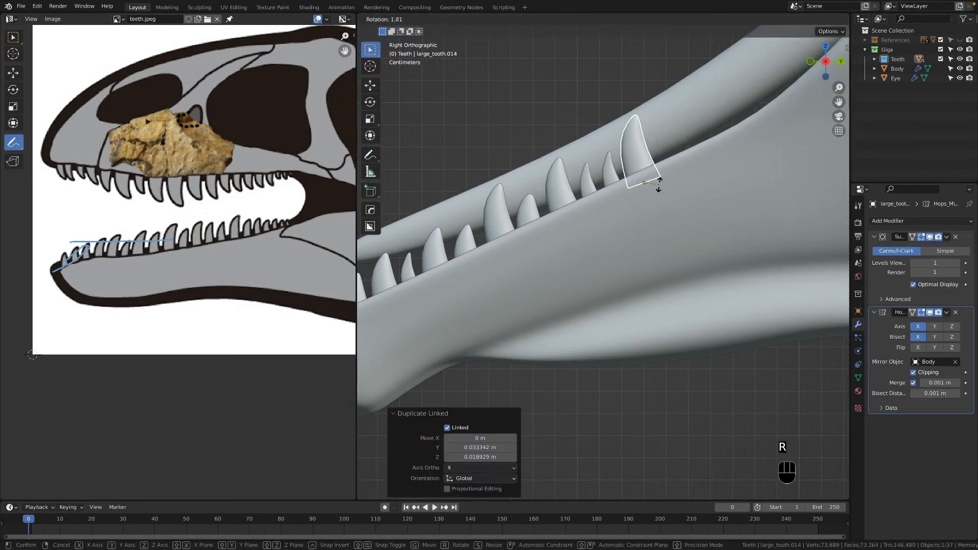
click(657, 185)
Step: Duplicate the pair of adjacent small lower teeth as linked copies behind the rearmost large tooth
click(593, 188)
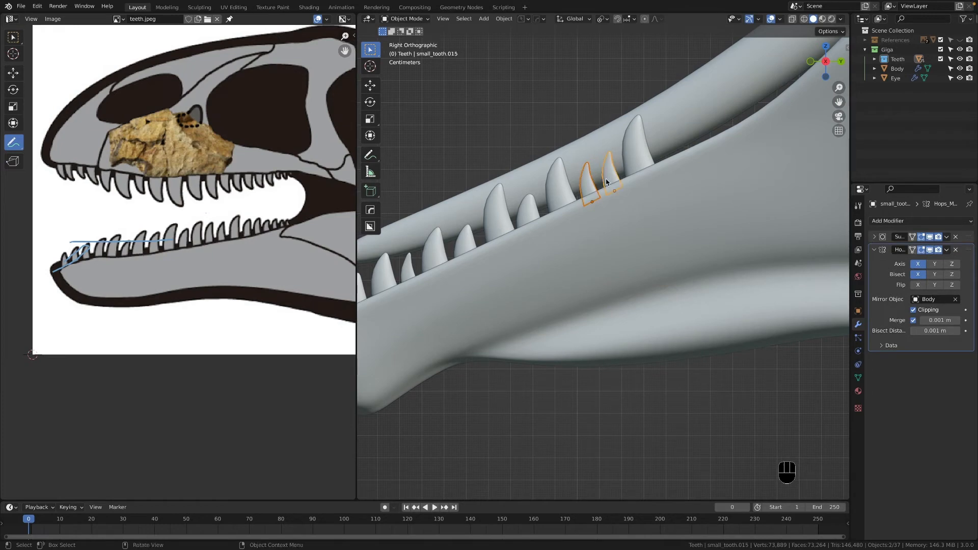
key(alt+d)
click(685, 143)
click(686, 143)
click(686, 142)
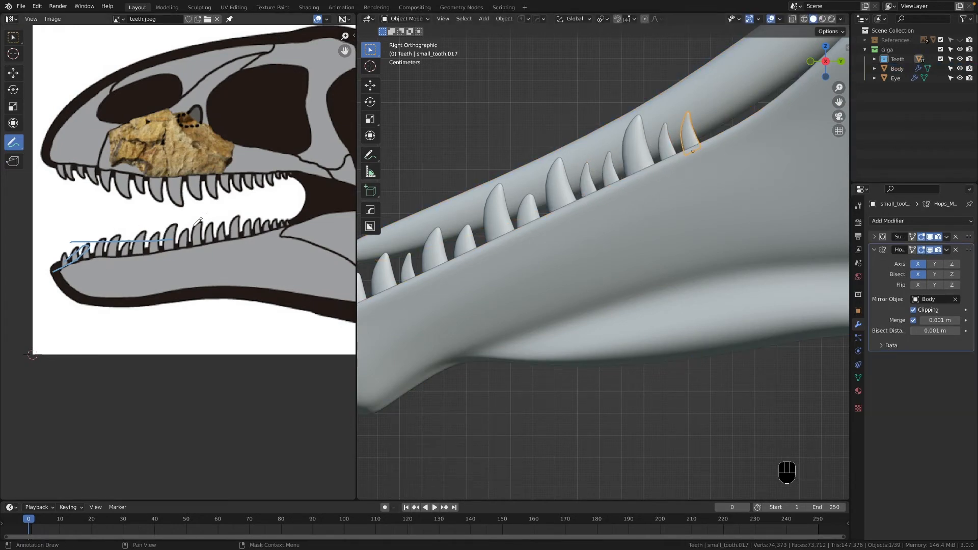
Step: Add four linked duplicates of the rearmost small lower tooth, spaced one behind another toward the back of the jaw
scroll(415, 240, down, 3)
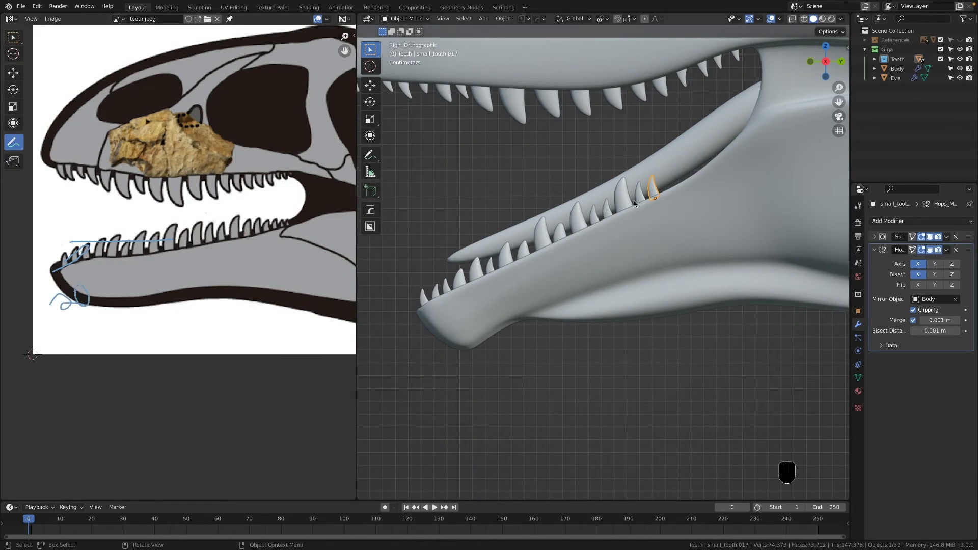
scroll(279, 241, up, 1)
click(14, 38)
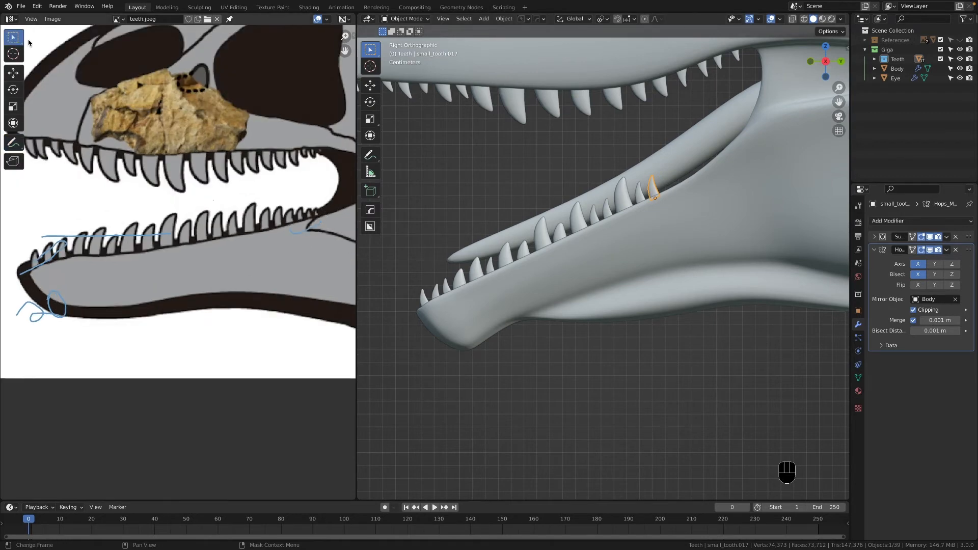
key(alt+d)
click(684, 188)
key(alt+d)
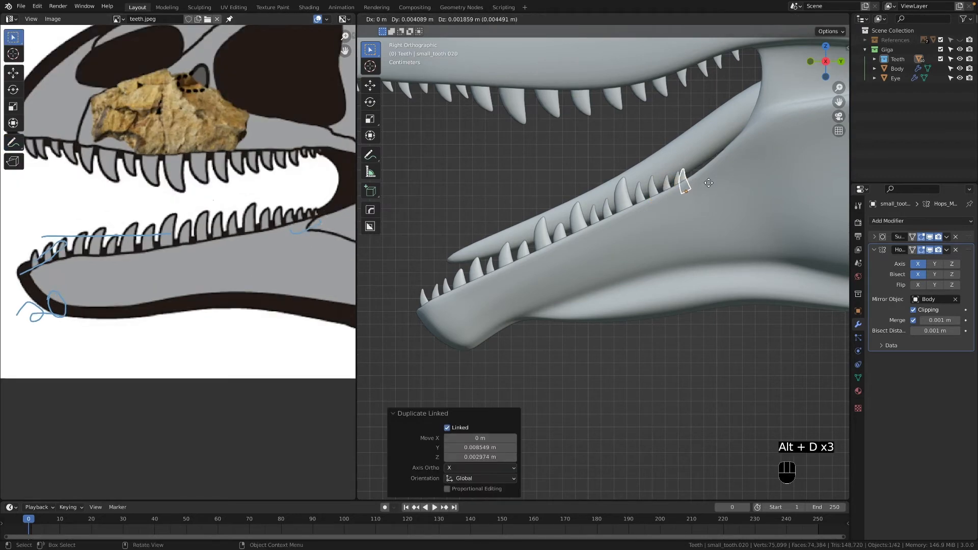
click(724, 180)
Step: Move the first two teeth at the tip of the lower jaw along X to fit the curved jaw edge
scroll(662, 285, down, 3)
click(608, 390)
scroll(567, 335, up, 3)
scroll(568, 335, down, 5)
middle_drag(567, 335, 670, 371)
scroll(670, 372, up, 5)
key(g)
key(x)
click(627, 396)
click(633, 373)
key(g)
key(x)
click(642, 379)
Step: Shift the next three front lower teeth individually along X to follow the jaw edge, and save the file
click(639, 351)
key(g)
key(x)
click(655, 353)
click(644, 363)
key(g)
key(x)
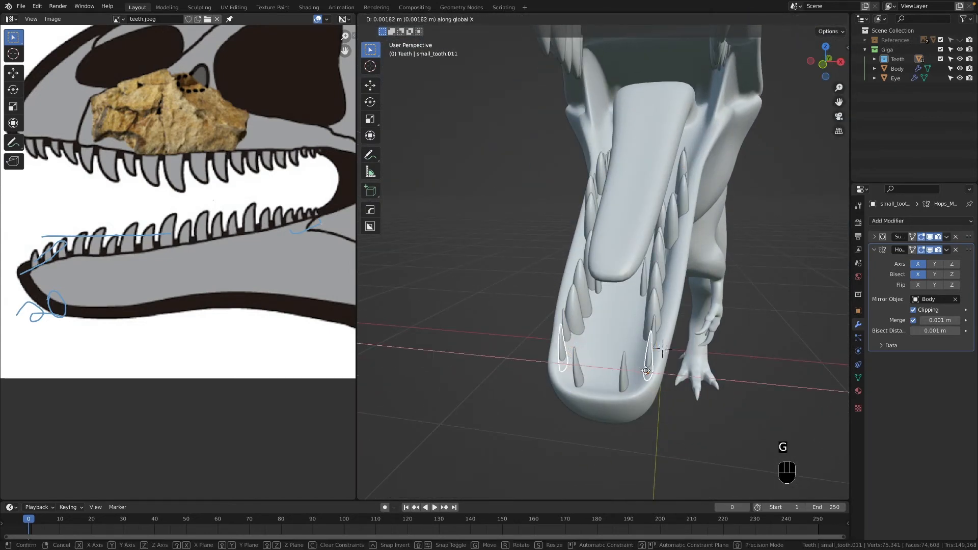
click(650, 363)
click(659, 330)
key(g)
key(x)
click(668, 365)
middle_drag(670, 367, 494, 292)
key(super+s)
Step: Move three teeth in the middle of the lower row individually along X to line up with the jaw
click(536, 287)
key(g)
key(x)
click(586, 289)
click(514, 261)
key(g)
key(x)
click(814, 289)
middle_drag(534, 286, 531, 312)
click(531, 313)
key(g)
key(x)
click(626, 286)
Step: Align the large tooth beside the tongue and the next two teeth behind it along X with the lower row
click(527, 285)
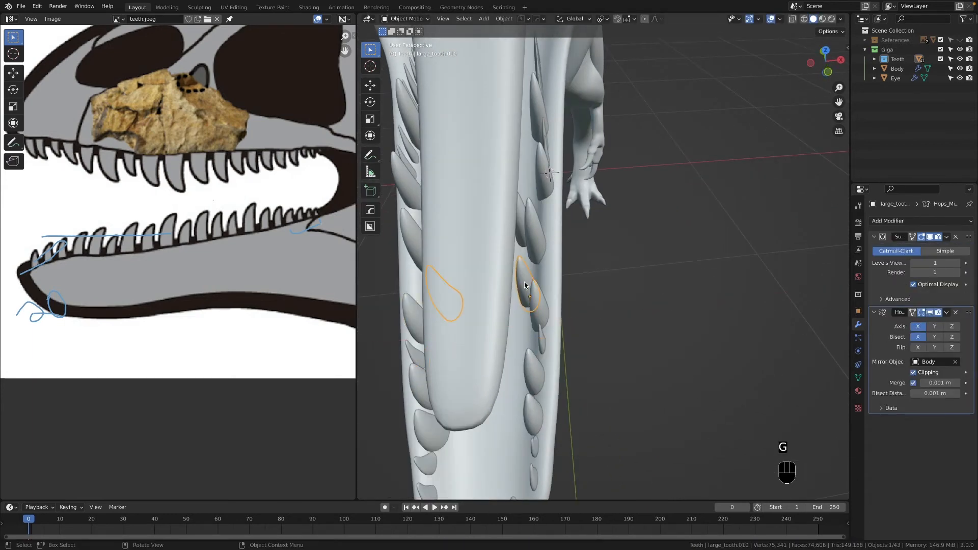
key(g)
key(x)
click(626, 286)
click(542, 257)
key(g)
key(x)
click(552, 258)
click(521, 235)
key(g)
key(x)
click(537, 238)
Step: Move a tooth farther back in the lower row along X in two adjustments to seat it on the jaw edge
scroll(547, 255, down, 5)
middle_drag(550, 260, 586, 331)
scroll(556, 284, up, 5)
click(546, 284)
key(g)
key(x)
click(558, 267)
scroll(589, 268, up, 3)
middle_drag(585, 331, 561, 360)
scroll(561, 360, up, 2)
key(g)
key(x)
click(587, 365)
Step: Reposition the neighbouring rear lower tooth along X and adjust its height along Z
click(566, 352)
key(g)
key(x)
click(746, 304)
middle_drag(621, 369, 586, 328)
key(g)
key(z)
click(541, 224)
Step: Add the other rear small lower teeth to the selection and move them together along X onto the jaw edge
middle_drag(541, 224, 611, 301)
shift+click(619, 195)
shift+click(628, 245)
shift+click(615, 109)
shift+click(612, 80)
key(g)
key(x)
click(432, 242)
Step: Adjust the height of one rear lower tooth along Z so its base meets the gum
middle_drag(431, 242, 577, 285)
click(643, 364)
key(g)
key(z)
click(562, 250)
Step: Move three of the rear small lower teeth individually along X to even out their line
click(587, 275)
key(g)
key(x)
click(608, 241)
click(610, 229)
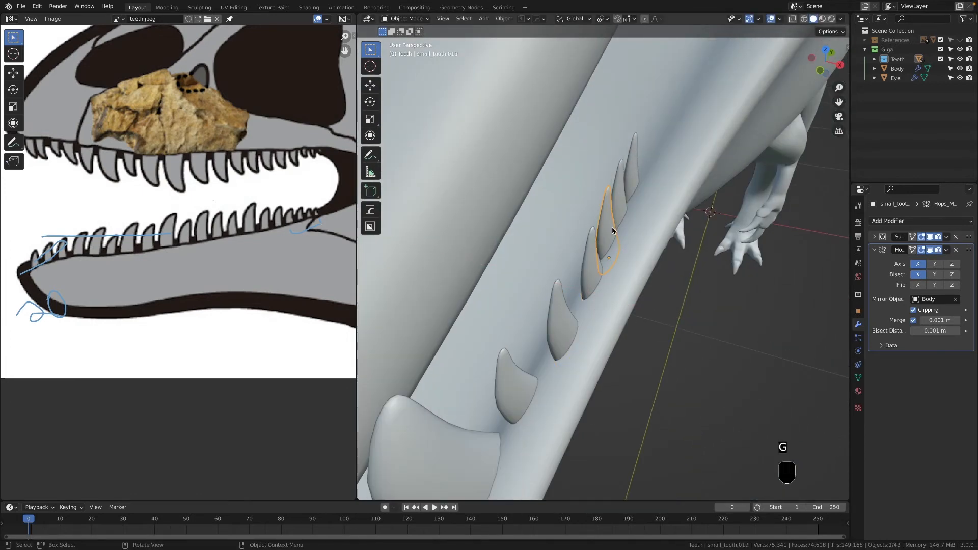
key(g)
key(x)
click(619, 210)
click(621, 198)
key(g)
key(x)
click(635, 176)
Step: Fine-tune the positions of two adjacent rear small lower teeth with single-axis moves
key(g)
middle_click(646, 178)
click(675, 186)
click(626, 209)
key(g)
middle_click(639, 221)
click(636, 299)
Step: Set the pivot to individual origins and rotate two adjacent rear small lower teeth around one axis
mouse_move(636, 299)
middle_down()
mouse_move(633, 332)
mouse_move(628, 284)
middle_up()
shift+click(628, 256)
key(r)
right_click(635, 284)
key(period)
click(637, 337)
key(r)
middle_click(648, 260)
click(651, 248)
Step: Select the remaining rear small lower teeth together and rotate them around one axis to follow the jaw
middle_drag(652, 249, 603, 272)
click(547, 222)
shift+click(599, 142)
shift+click(622, 118)
key(super+z)
shift+click(619, 121)
key(r)
middle_click(595, 239)
click(460, 248)
Step: Rotate one more lower tooth around a single axis and turn a large mid-row tooth -22.88° about global Z
click(565, 165)
key(r)
middle_click(555, 203)
click(532, 264)
scroll(532, 273, down, 2)
click(531, 273)
key(r)
middle_click(540, 300)
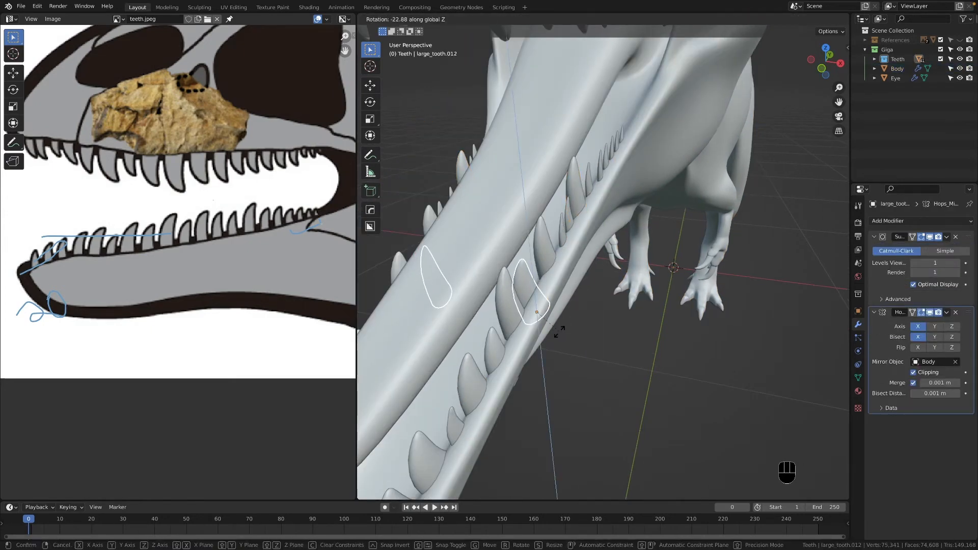
click(559, 332)
Step: Rotate a small tooth near the front of the lower jaw and save the file
middle_drag(558, 332, 692, 369)
click(708, 398)
key(r)
click(677, 277)
middle_drag(676, 277, 530, 336)
key(super+s)
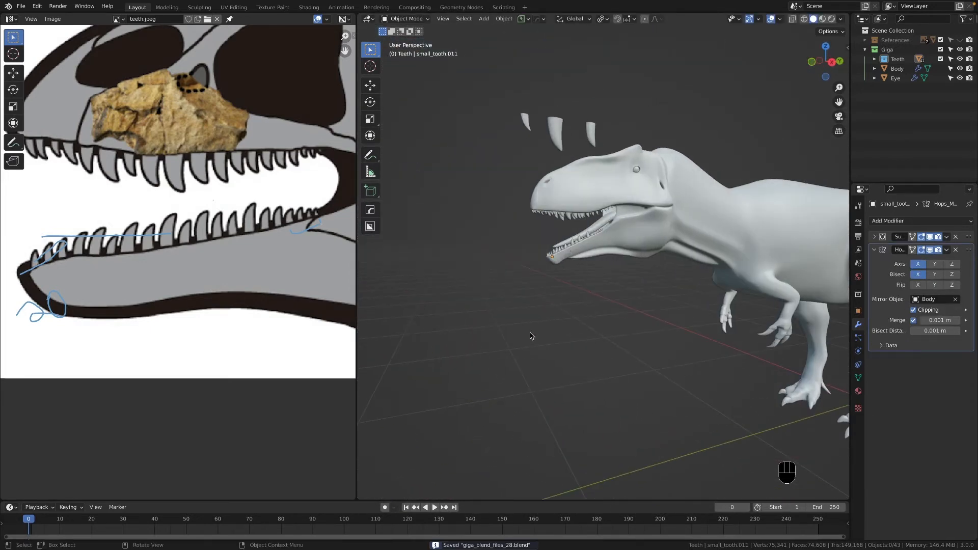
Step: Delete the three spare source teeth floating above the dinosaur's head
click(874, 59)
drag(635, 92, 512, 137)
key(x)
scroll(576, 168, up, 4)
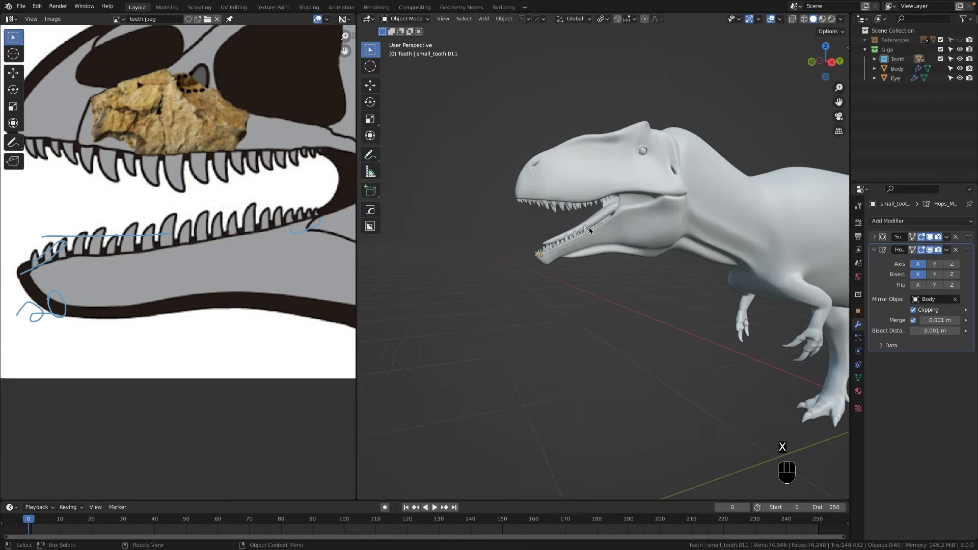
Step: Select the dinosaur's body, save the file and frame the body in the view
click(553, 157)
middle_drag(555, 219, 595, 301)
key(super+s)
key(grave)
click(657, 334)
scroll(677, 289, down, 4)
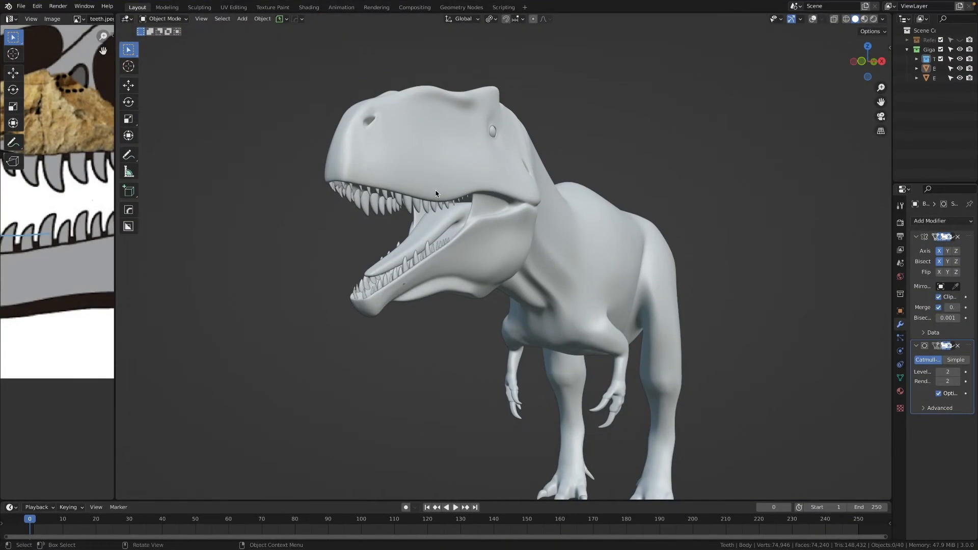
Step: Widen the outliner and properties editors and set the Screencast Keys horizontal offset to 2992
key(n)
click(887, 211)
click(803, 45)
key(n)
key(n)
click(803, 48)
drag(838, 166, 815, 166)
key(n)
drag(889, 317, 827, 317)
key(n)
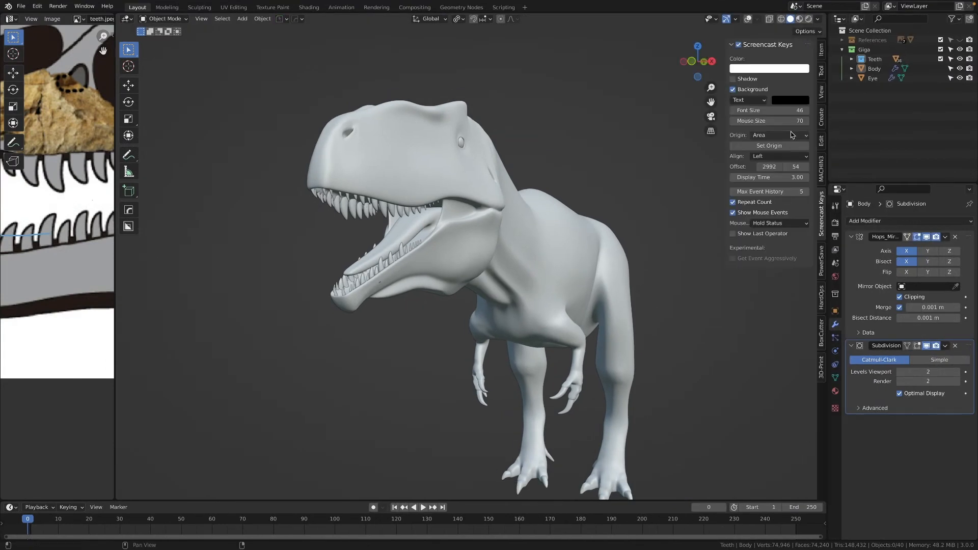
key(n)
Step: Widen the reference image editor beside the 3D viewport and bring the whole dinosaur into view
scroll(555, 222, down, 3)
middle_drag(561, 234, 497, 243)
scroll(499, 248, up, 4)
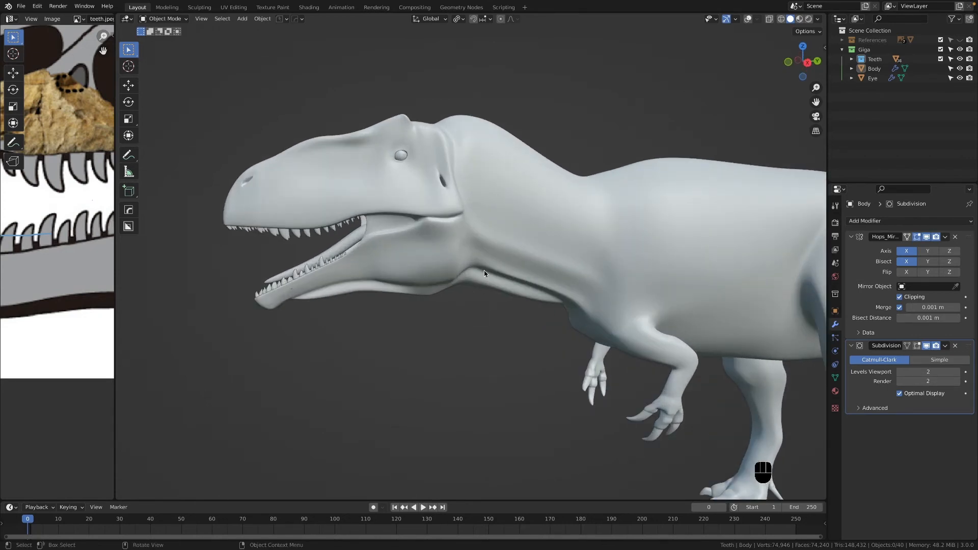
scroll(471, 293, down, 2)
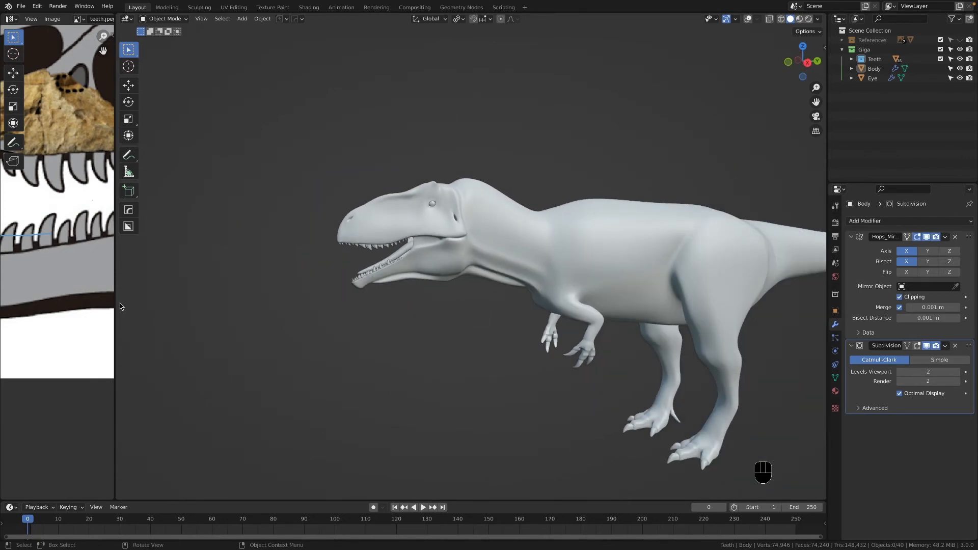
drag(120, 304, 262, 300)
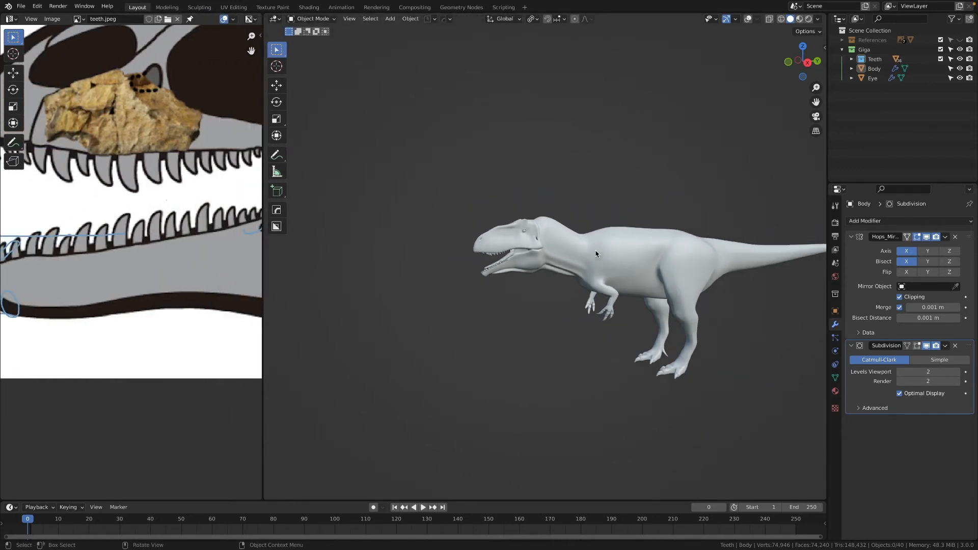
scroll(596, 254, down, 2)
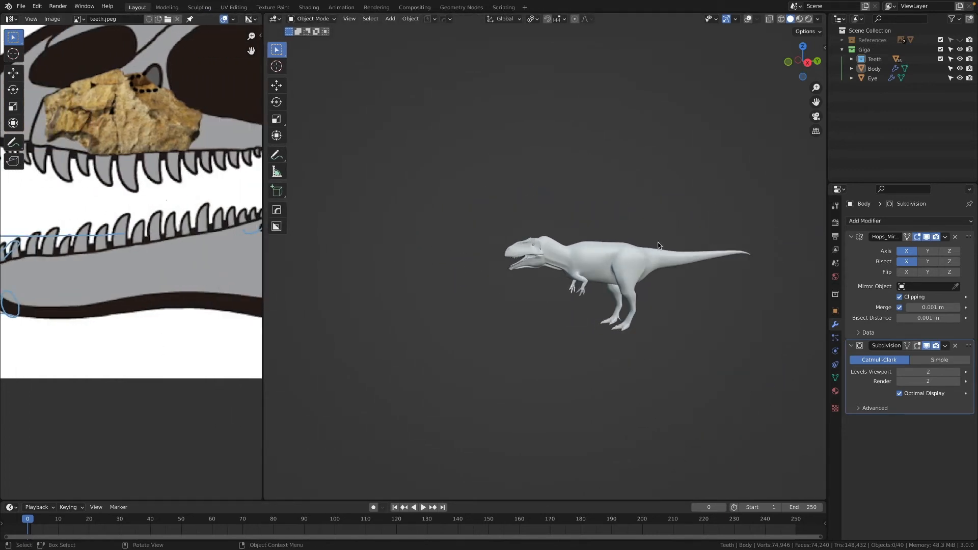
Step: Open Spike_ref.png in the image editor and frame the dinosaur's head and neck
key(Home)
key(alt+o)
double_click(338, 153)
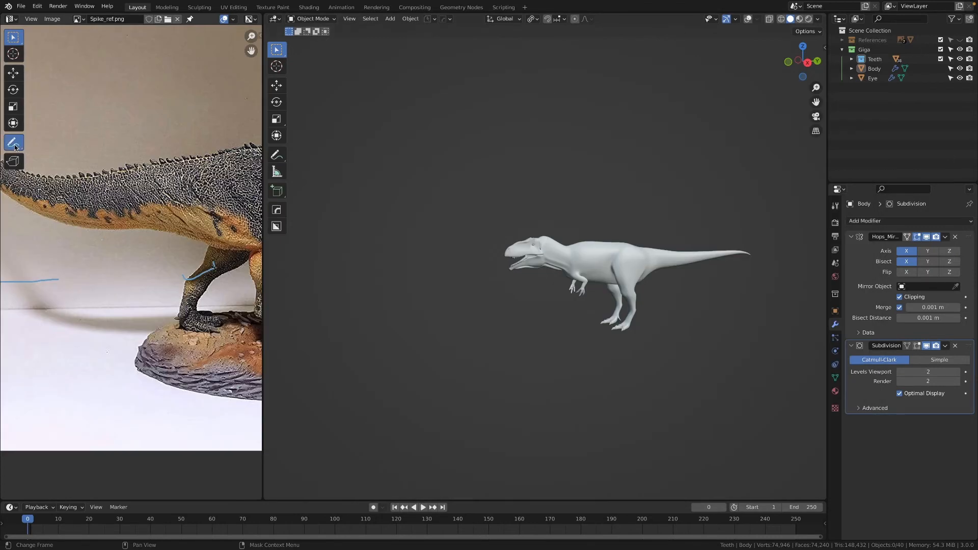
scroll(128, 284, down, 4)
scroll(227, 230, up, 5)
middle_drag(248, 231, 8, 238)
Step: Move the Screencast Keys overlay further left and switch the image editor to the selection tool
key(shift+alt+c)
key(n)
drag(769, 166, 484, 166)
click(13, 37)
key(n)
Step: Show the dinosaur in right orthographic view with the viewport overlays turned on
alt+middle_drag(448, 311, 422, 313)
scroll(449, 308, up, 2)
click(747, 19)
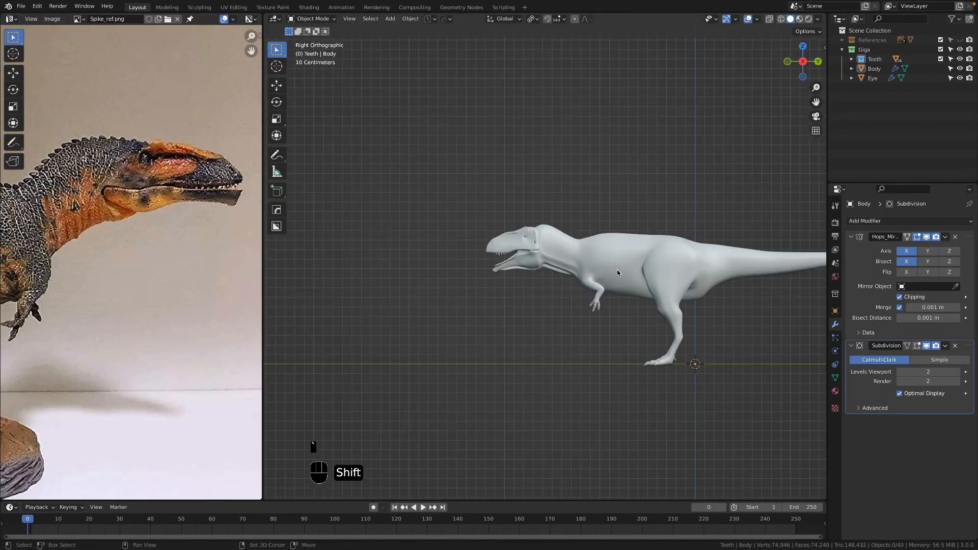
shift+middle_drag(616, 270, 551, 236)
scroll(551, 235, down, 1)
shift+middle_drag(470, 295, 528, 266)
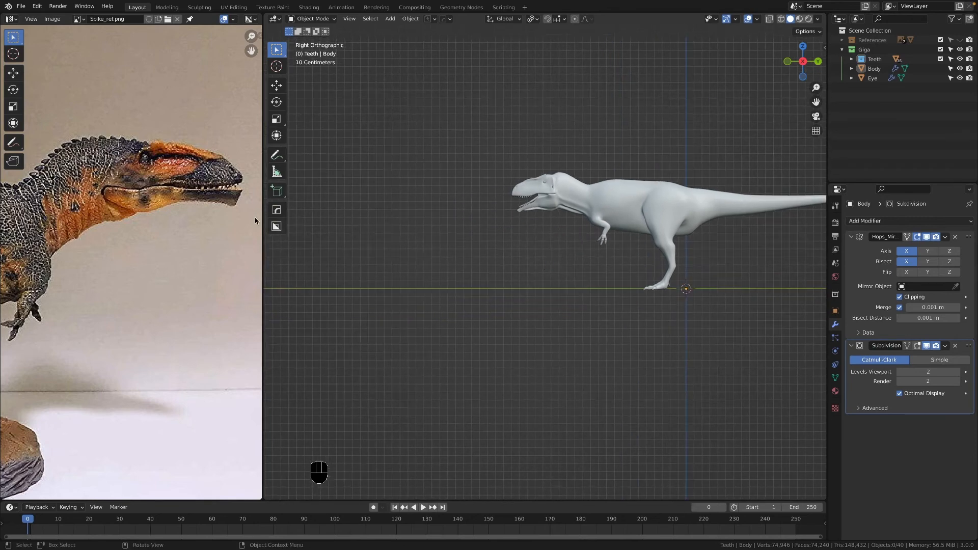
Step: Examine the size and spacing of the spikes along the neck and head in the reference image
scroll(115, 204, up, 3)
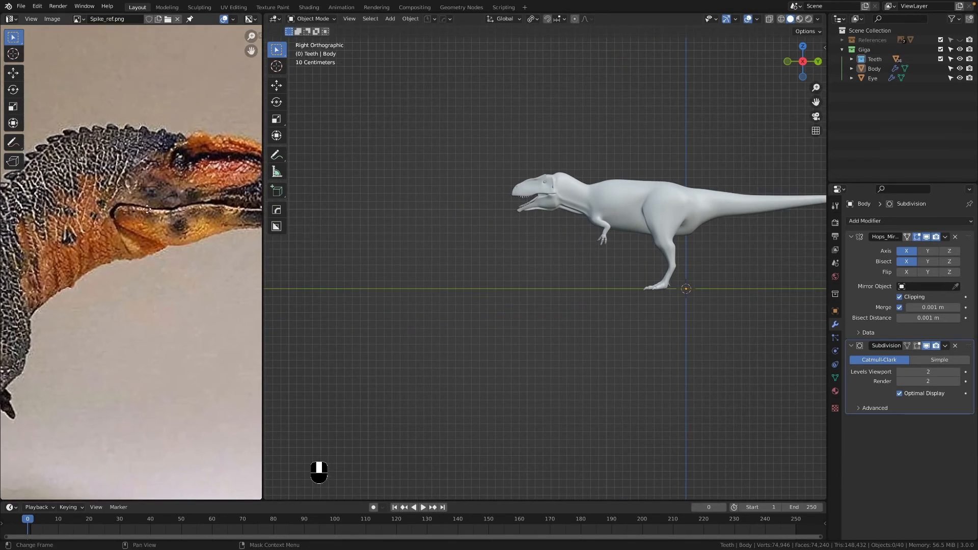
middle_drag(147, 209, 152, 230)
middle_drag(100, 284, 149, 286)
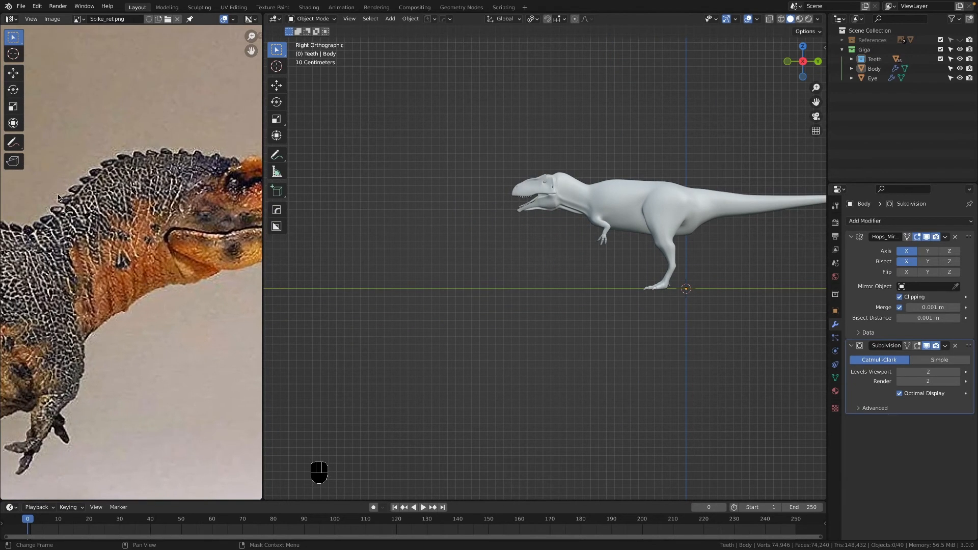
middle_drag(29, 226, 94, 222)
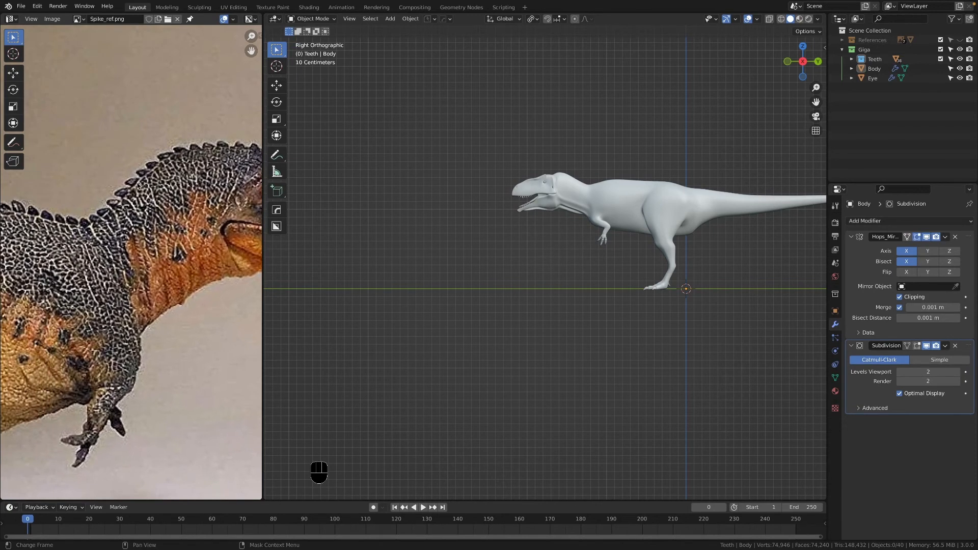
middle_drag(137, 185, 70, 207)
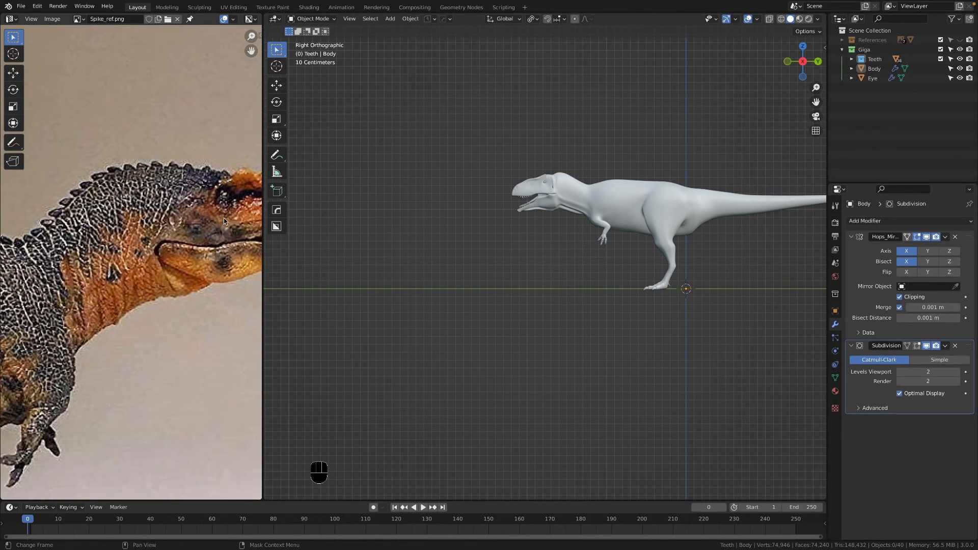
scroll(206, 213, up, 5)
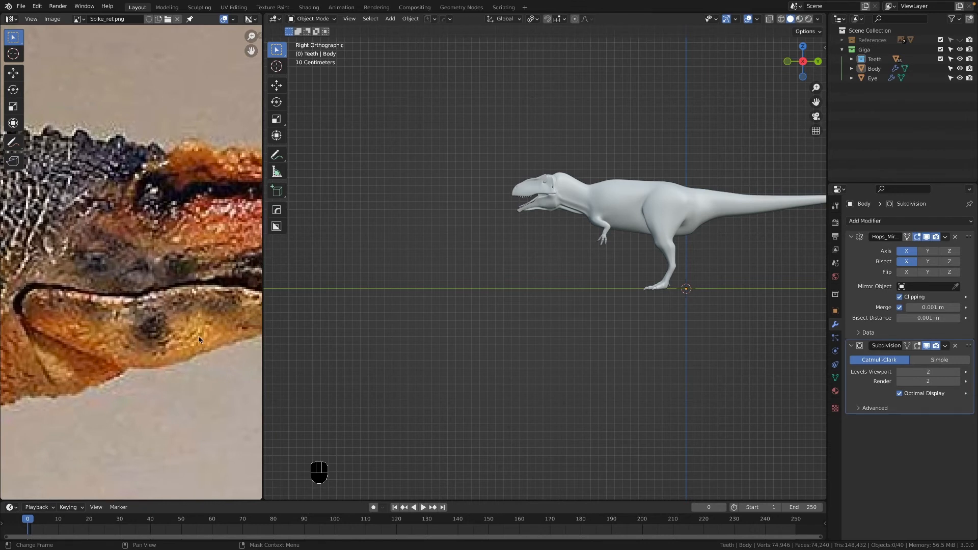
scroll(199, 339, down, 1)
scroll(636, 306, down, 1)
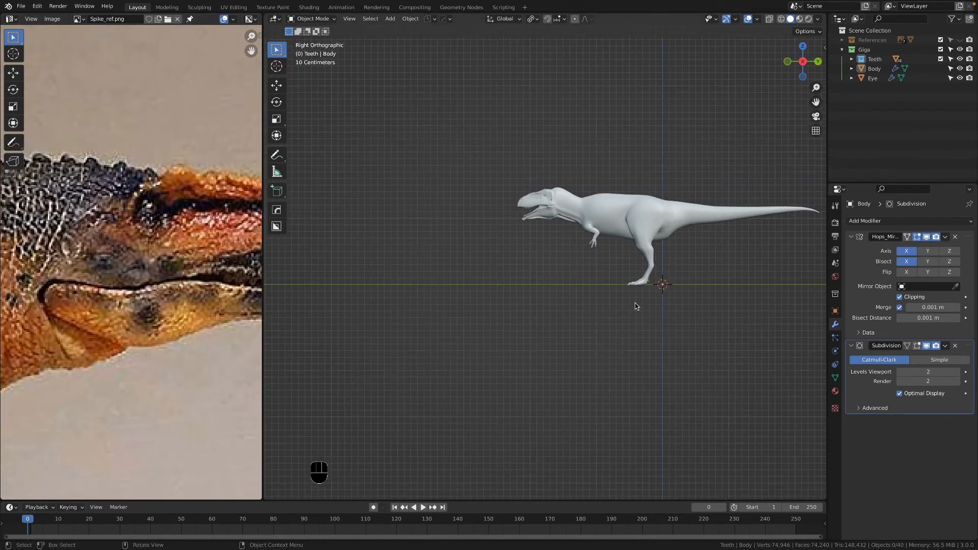
Step: Hide the Body, Eye and Teeth so the viewport is empty around the world origin
click(960, 68)
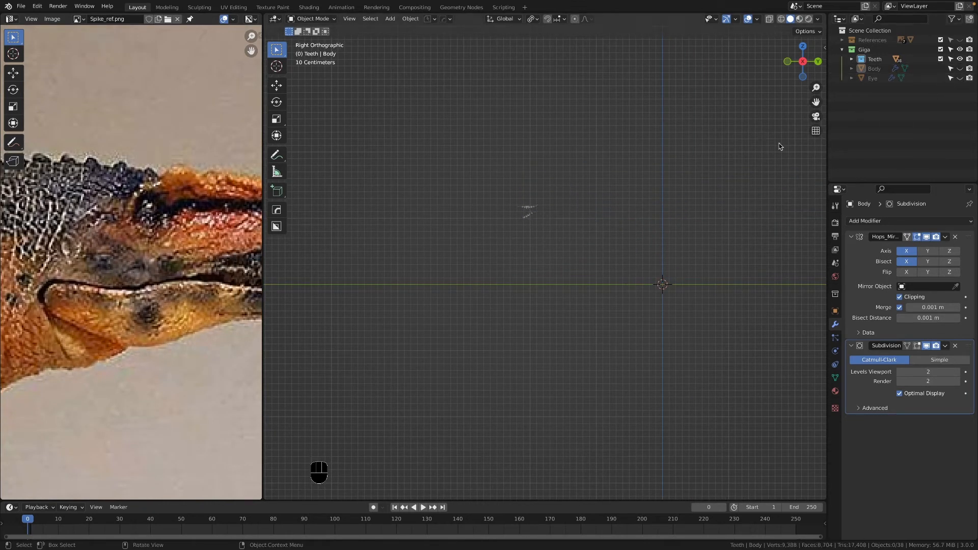
click(961, 59)
scroll(499, 302, up, 2)
shift+middle_drag(582, 269, 574, 291)
scroll(584, 292, up, 2)
shift+middle_drag(810, 297, 481, 318)
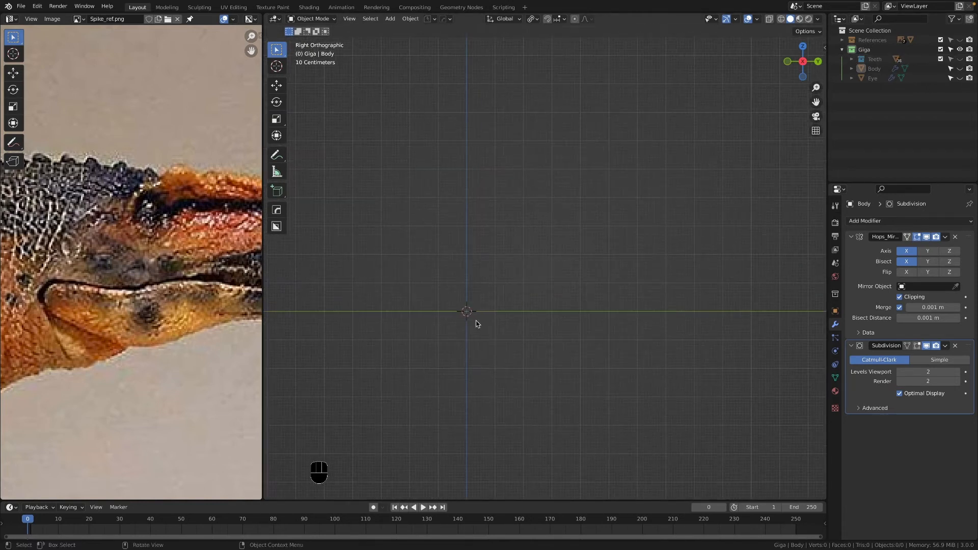
Step: Add a mesh circle with 8 vertices at the world origin
key(shift+a)
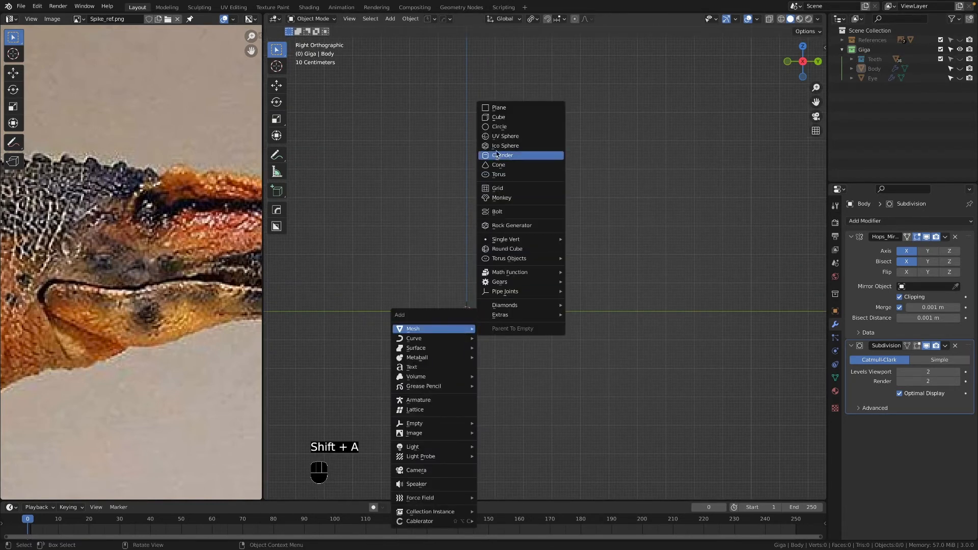
click(503, 129)
mouse_move(461, 376)
middle_down()
mouse_move(528, 329)
mouse_move(473, 367)
middle_up()
click(397, 388)
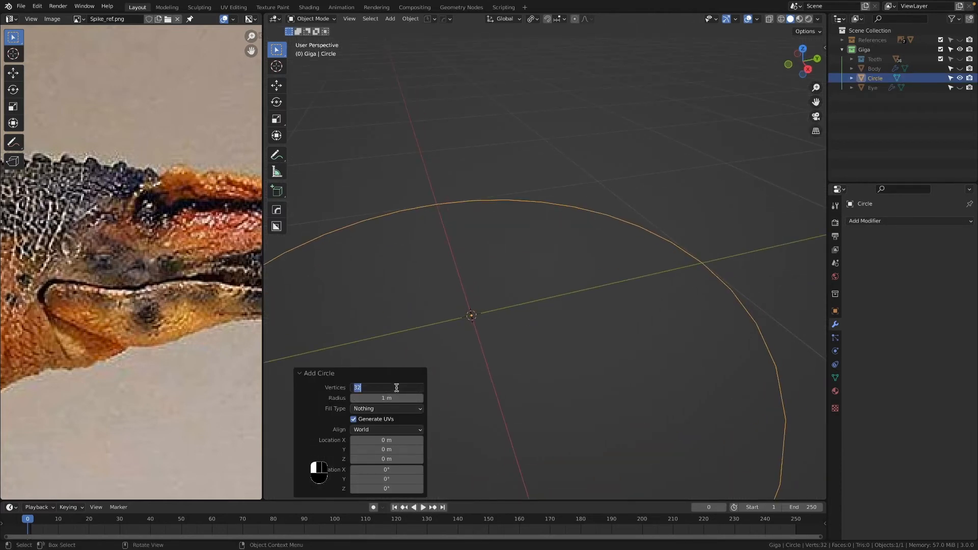
text(8)
key(Return)
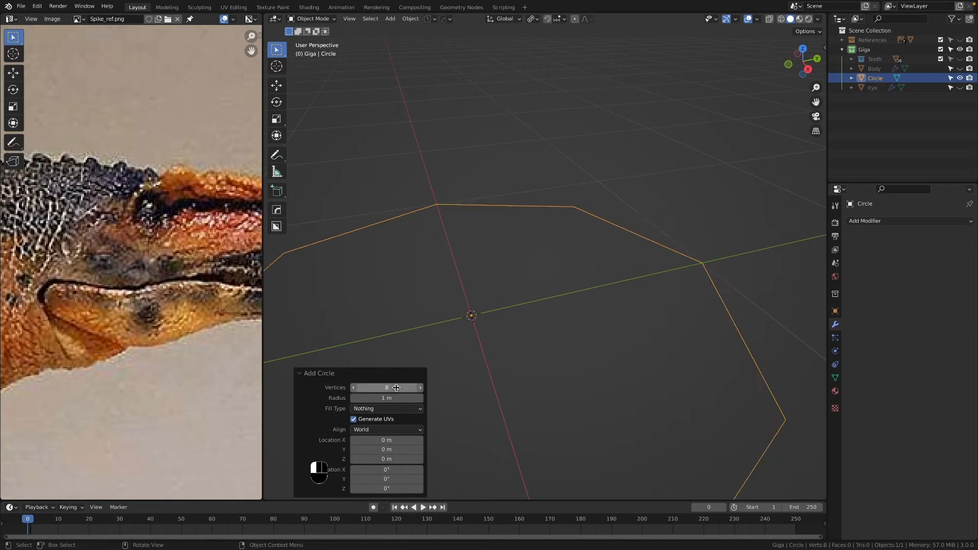
Step: Try 6 vertices for the new circle and return it to 8
scroll(487, 389, down, 2)
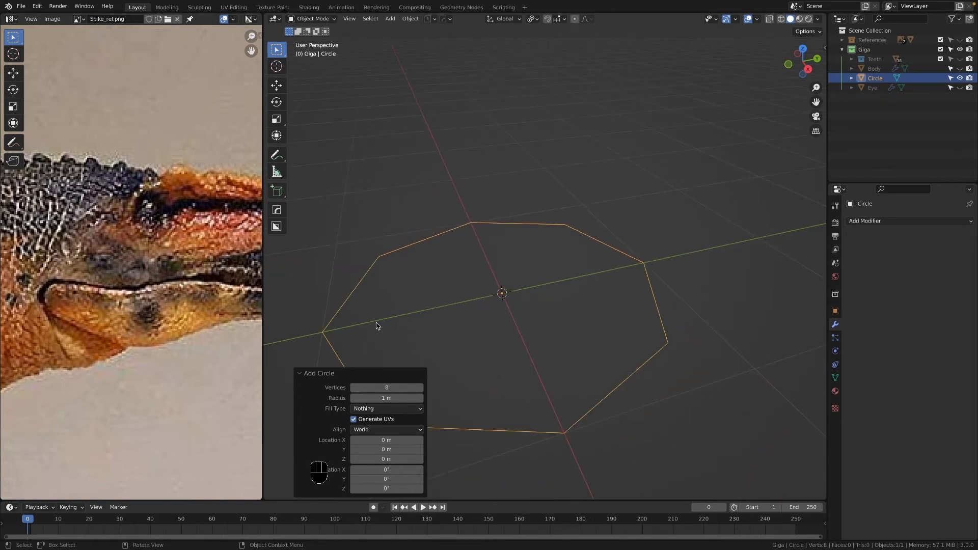
click(381, 388)
text(6)
key(Return)
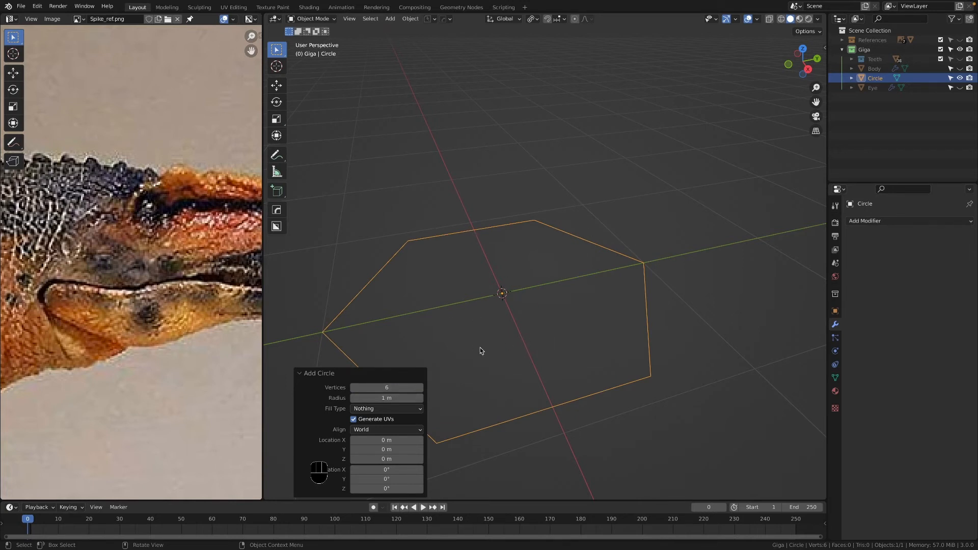
click(387, 386)
key(Return)
Step: Scale the circle down to a tiny ring in two passes, the second by a factor of 0.452
key(grave)
middle_drag(615, 333, 611, 360)
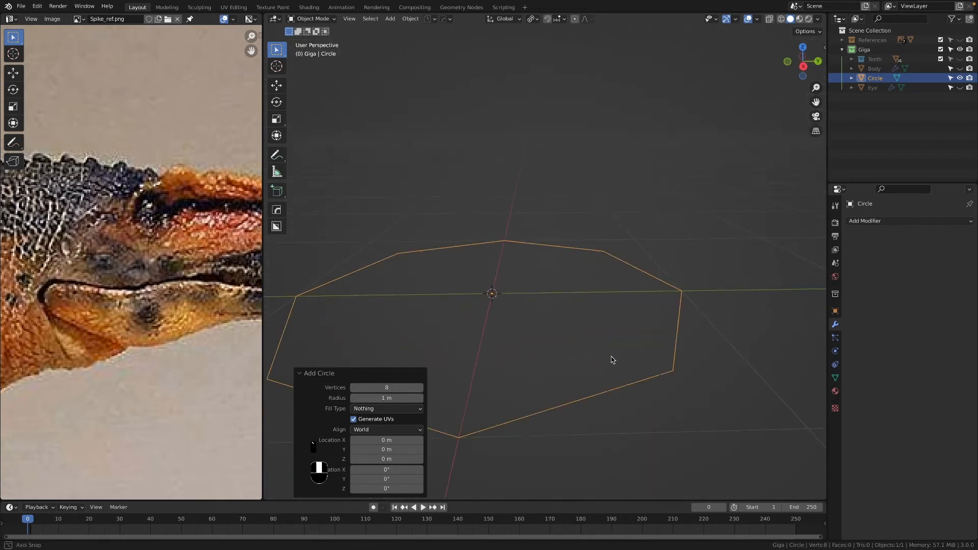
key(s)
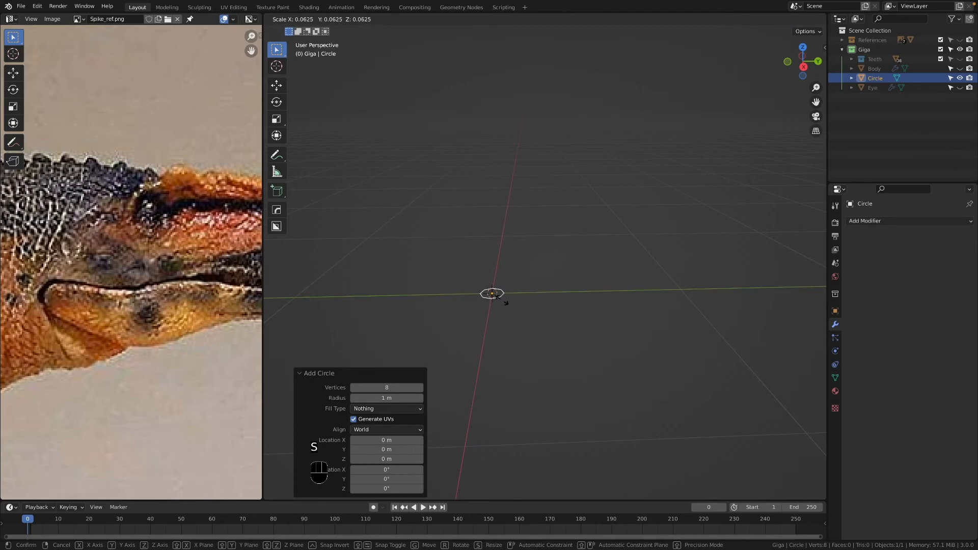
click(501, 300)
key(KP_3)
scroll(508, 290, up, 8)
shift+middle_drag(482, 314, 609, 273)
key(s)
click(594, 279)
Step: Examine the spikes along the back in the reference and check the circle in perspective and right orthographic views
scroll(53, 289, down, 8)
middle_drag(53, 290, 255, 296)
scroll(152, 275, up, 4)
middle_drag(234, 249, 10, 239)
scroll(548, 263, down, 2)
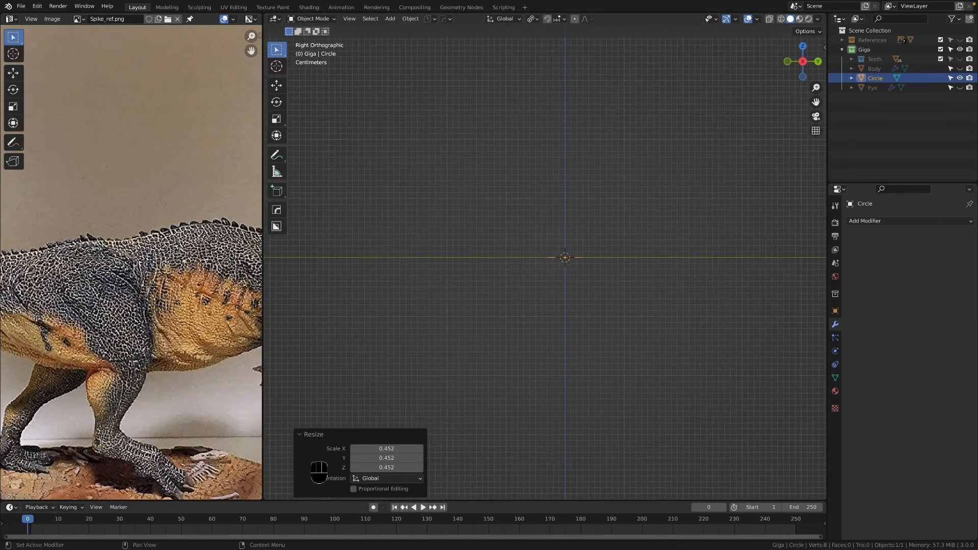
middle_drag(594, 253, 606, 219)
click(608, 218)
click(549, 267)
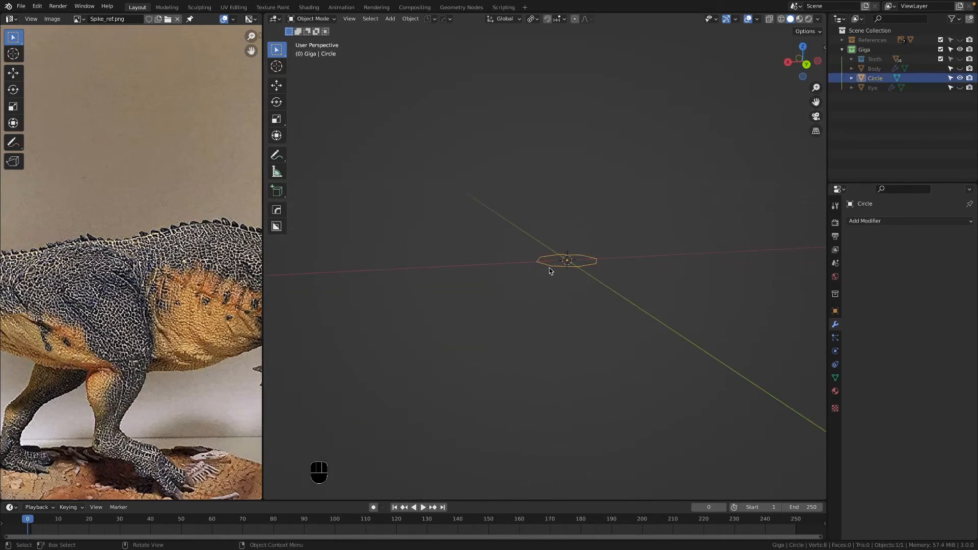
key(grave)
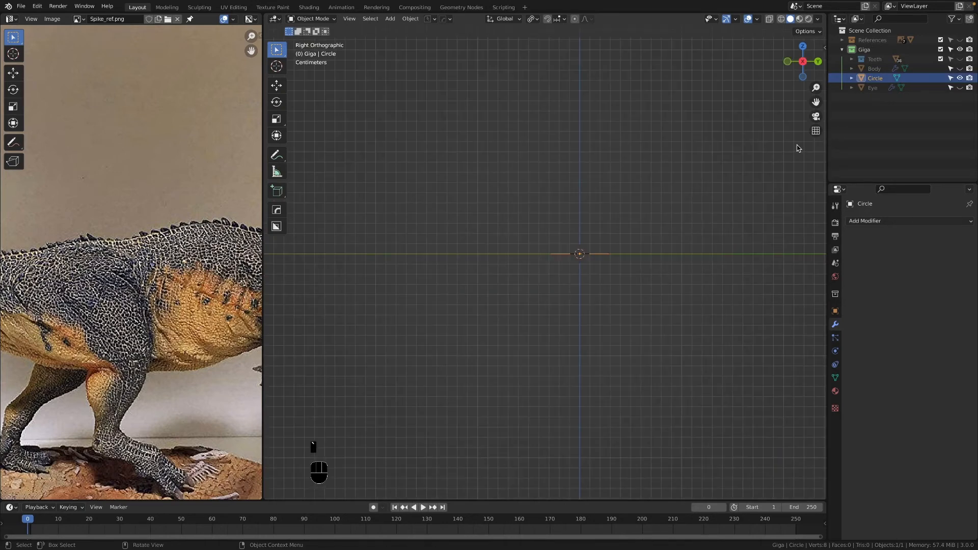
Step: Create a new collection in the scene and name it Spikes
double_click(874, 78)
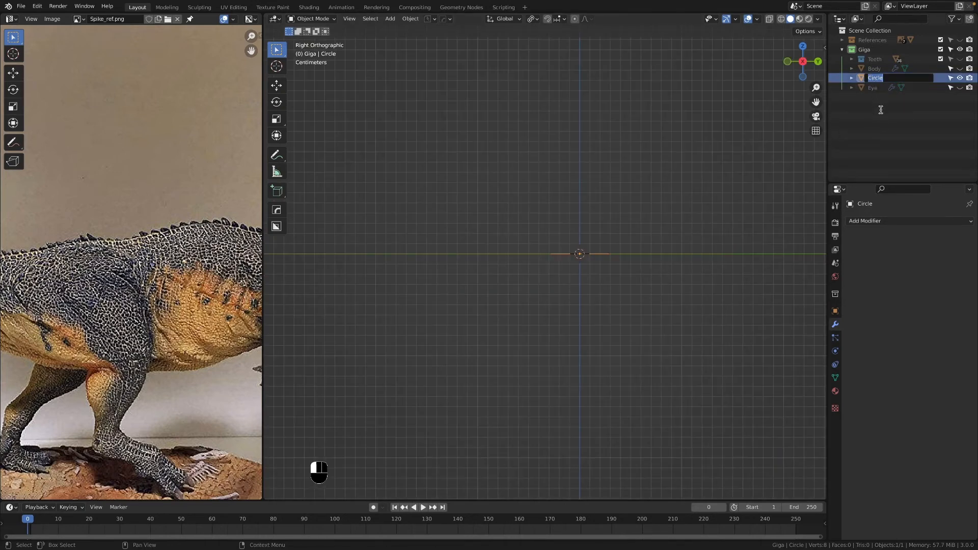
right_click(880, 110)
click(881, 108)
double_click(882, 97)
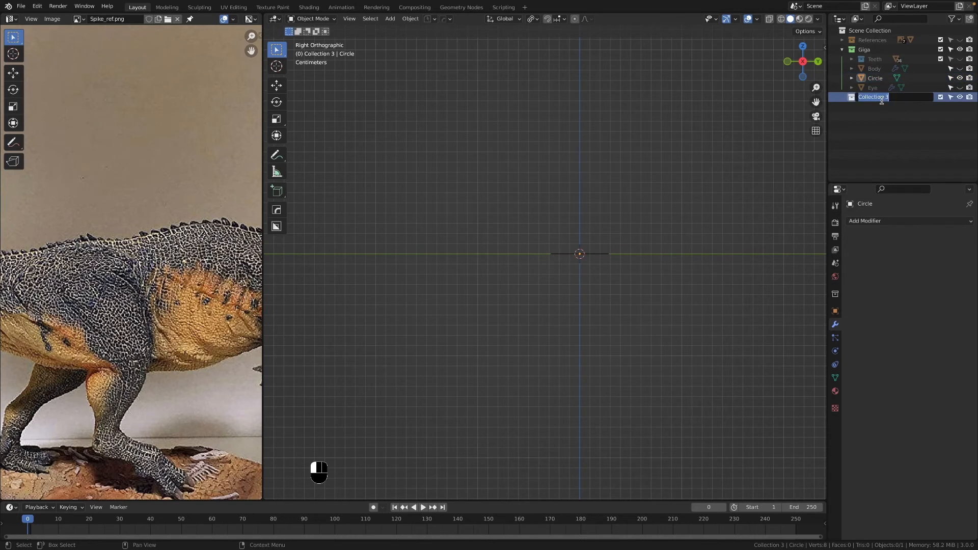
text(Spikes)
key(Return)
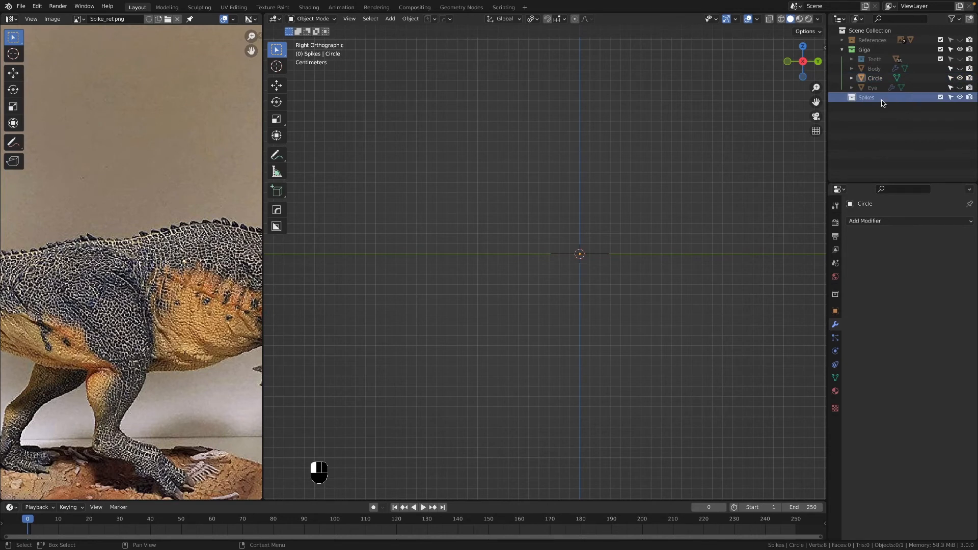
click(882, 104)
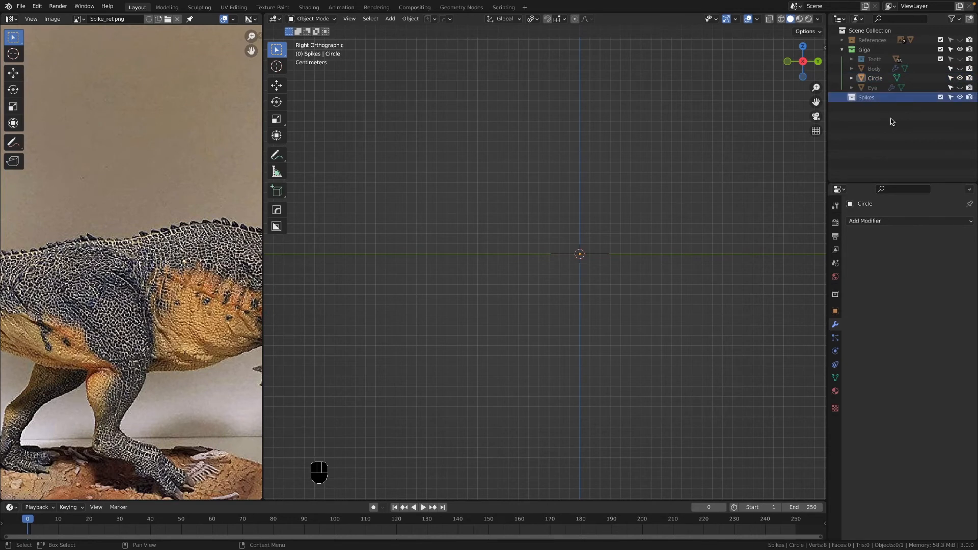
Step: Rename the circle Spike_01 and move it into the Spikes collection
double_click(876, 79)
text(Spike_)
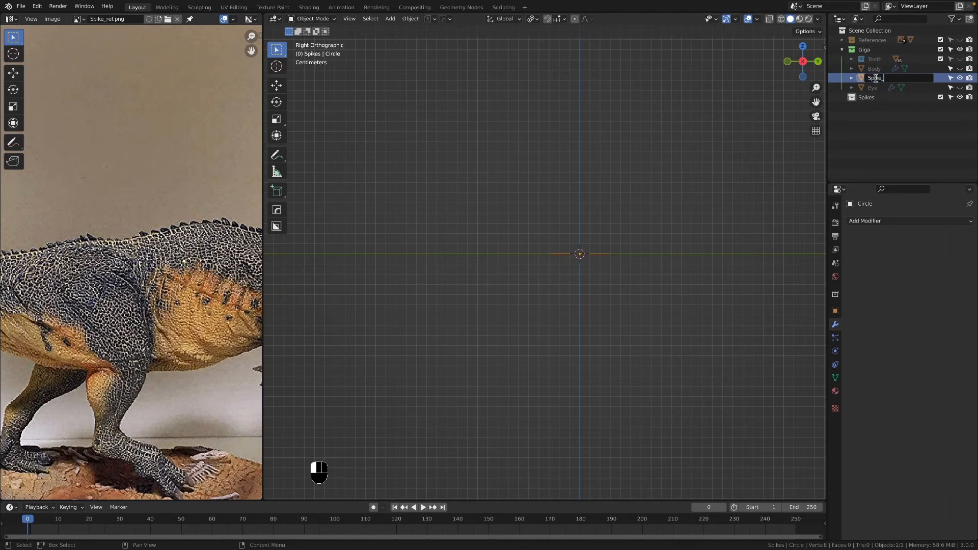
text(01)
key(Return)
drag(877, 88, 872, 97)
scroll(631, 254, up, 3)
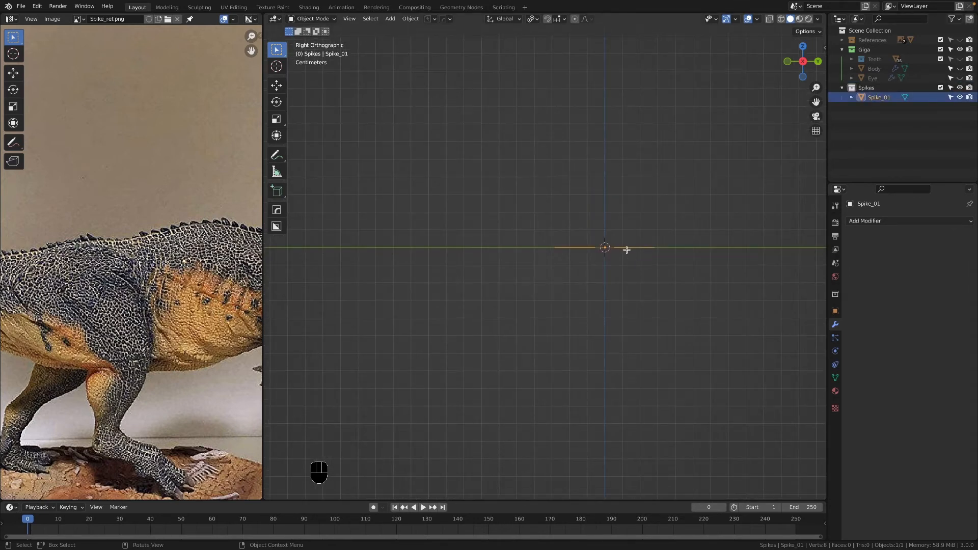
Step: Enter Edit Mode on Spike_01 and inspect the neck and head spikes in the reference image
key(Tab)
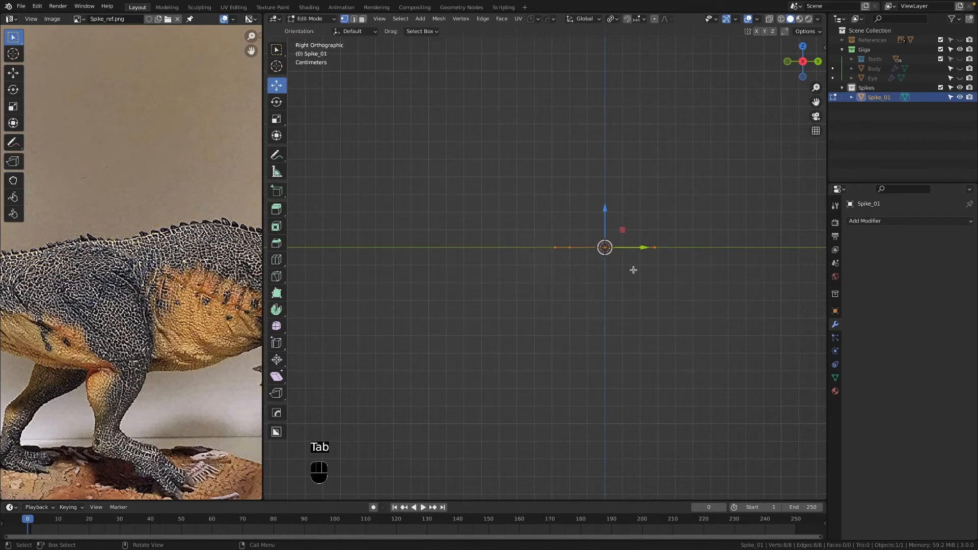
middle_drag(229, 276, 110, 272)
middle_drag(150, 217, 85, 249)
scroll(135, 243, up, 3)
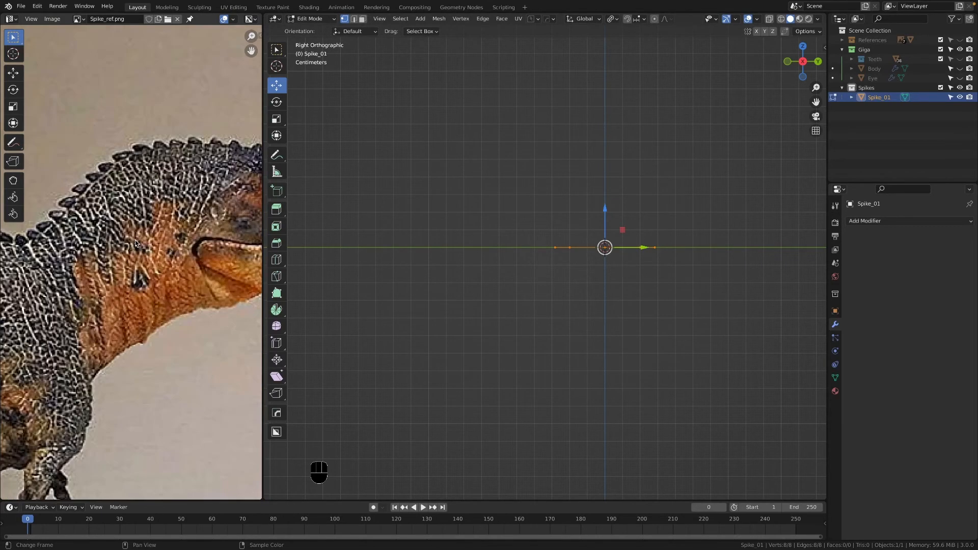
middle_drag(181, 164, 65, 182)
middle_drag(127, 182, 147, 196)
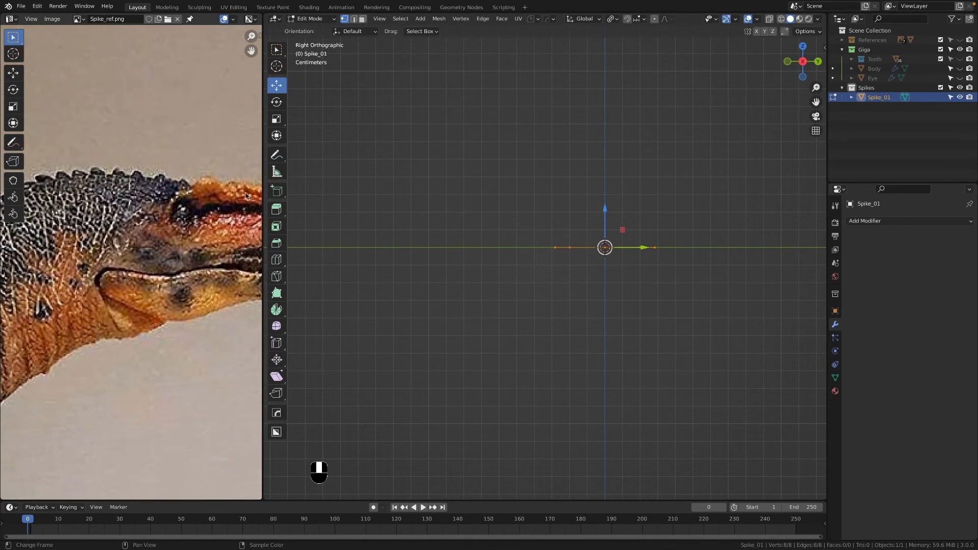
Step: Scale the Spike_01 circle down to about 0.322 of its size
middle_drag(648, 238, 669, 259)
key(s)
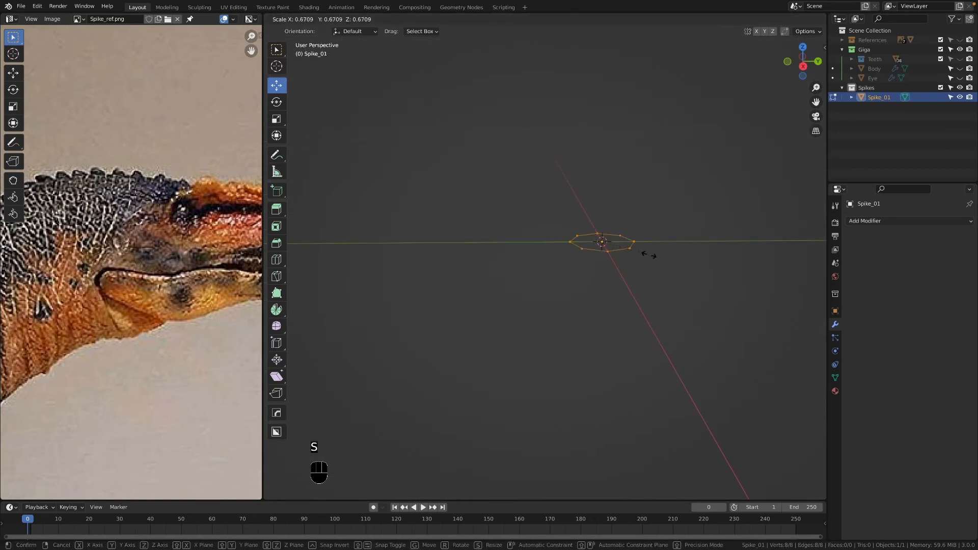
click(625, 246)
Step: Extrude the circle by about 0.0032 m in Y and 0.0076 m in Z, and scale the new ring to about 0.512
alt+middle_drag(622, 255, 578, 275)
key(e)
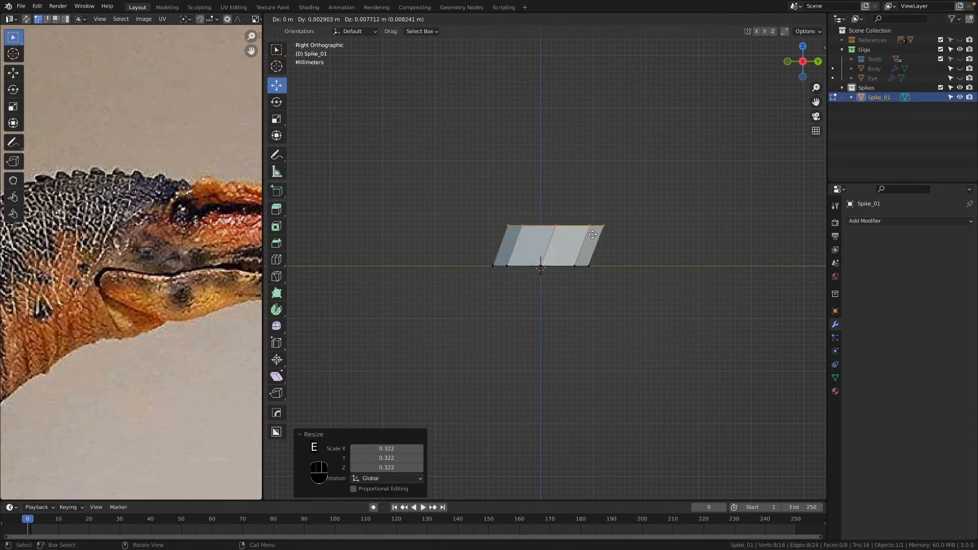
click(593, 235)
key(s)
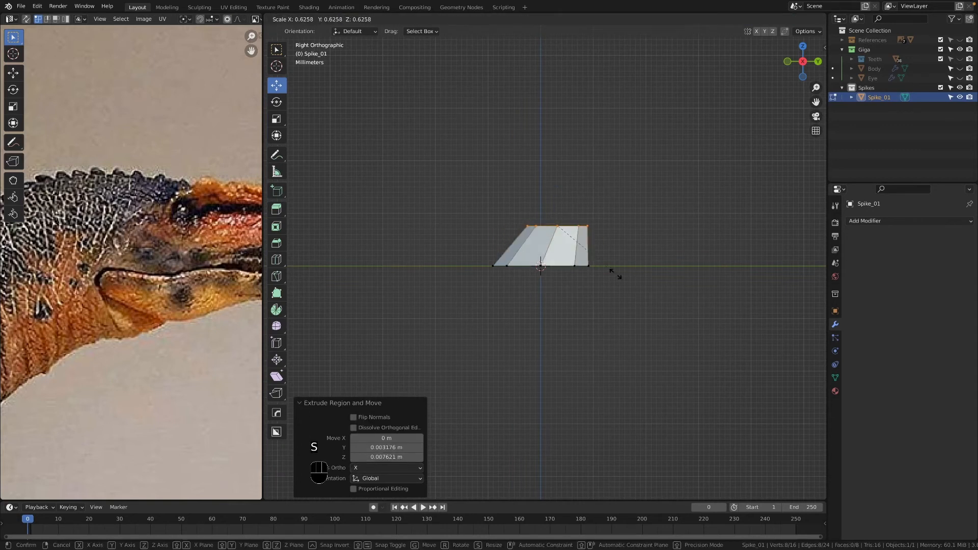
click(602, 267)
middle_drag(602, 267, 567, 240)
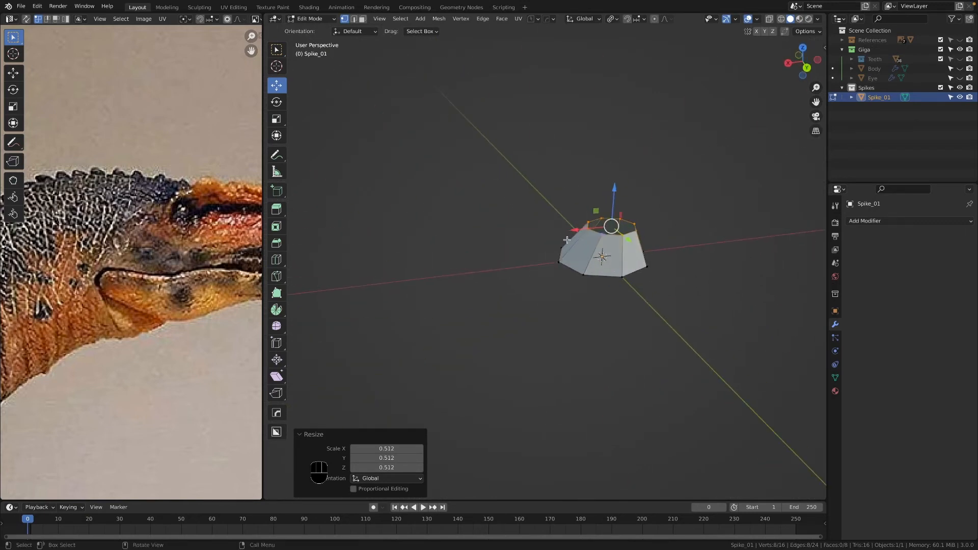
Step: Close the open upper ring of the spike with a Grid Fill
key(grave)
scroll(608, 251, up, 3)
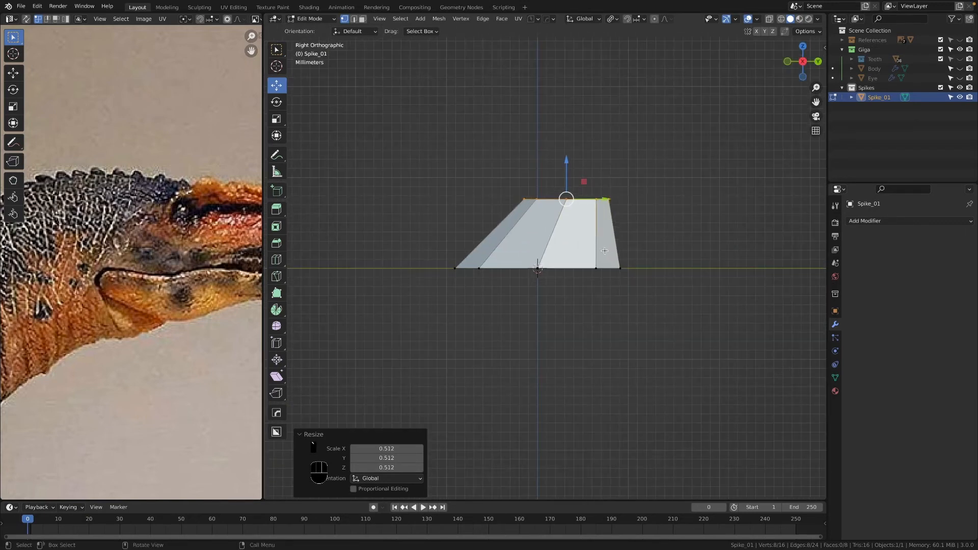
key(ctrl+f)
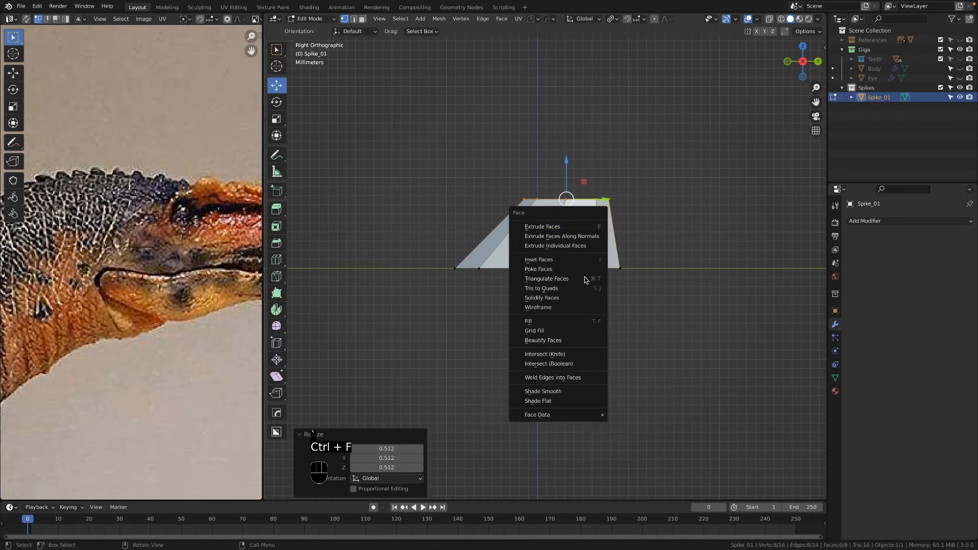
click(575, 334)
middle_drag(591, 208, 579, 329)
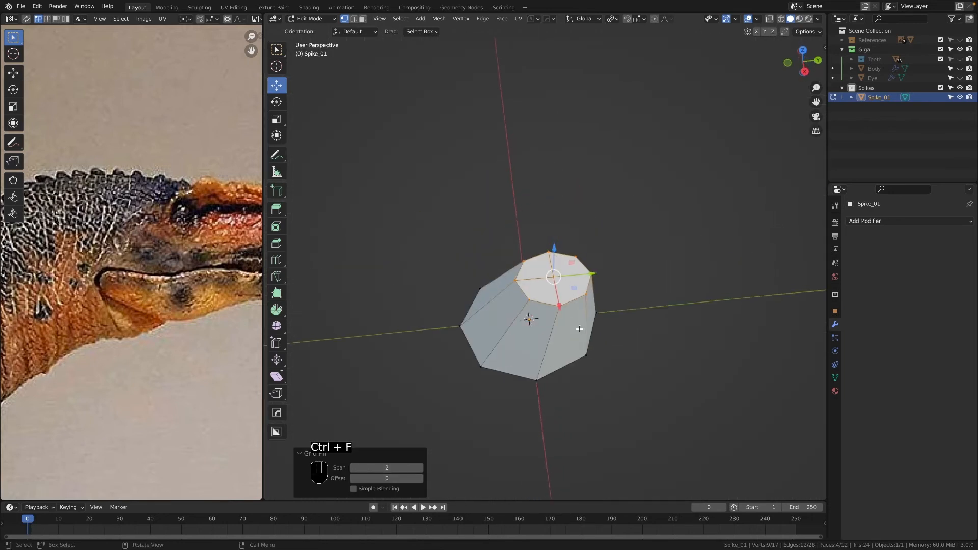
Step: Raise the centre vertex of the filled cap along Z to form the tip and shift it about -0.00026 m along Y
click(561, 293)
key(g)
key(z)
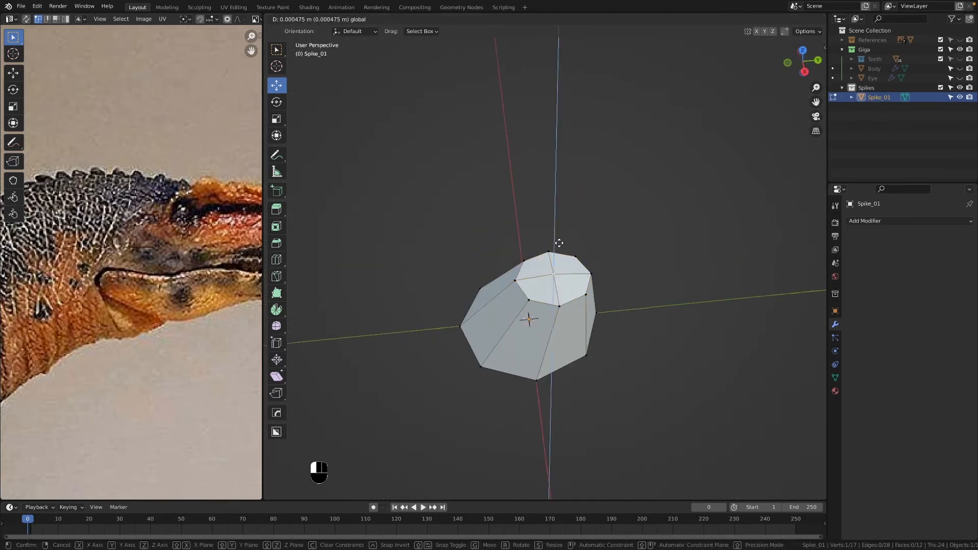
click(560, 236)
drag(579, 261, 601, 253)
middle_drag(600, 259, 577, 302)
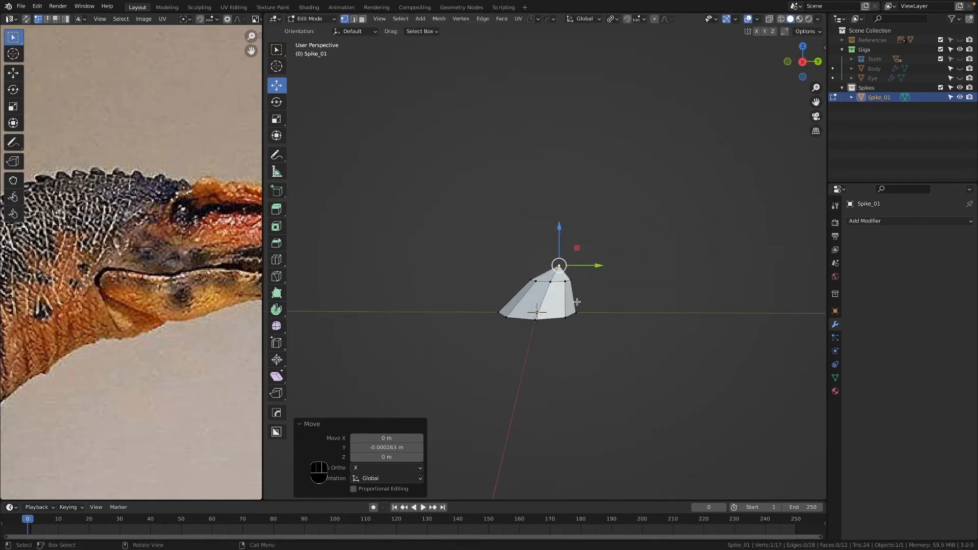
Step: Leave Edit Mode and rename the Spike_01 object Spike_small
key(Tab)
double_click(890, 97)
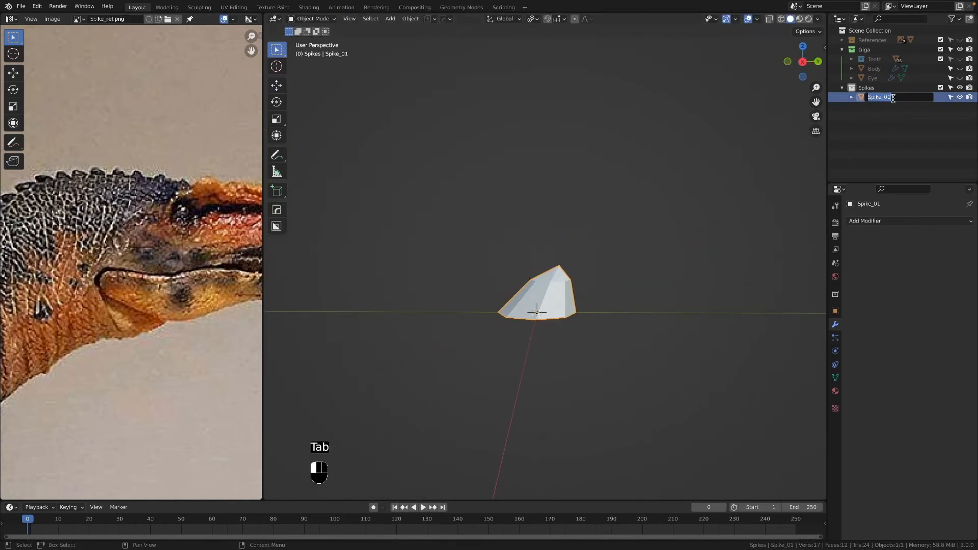
key(BackSpace)
key(BackSpace)
text(s)
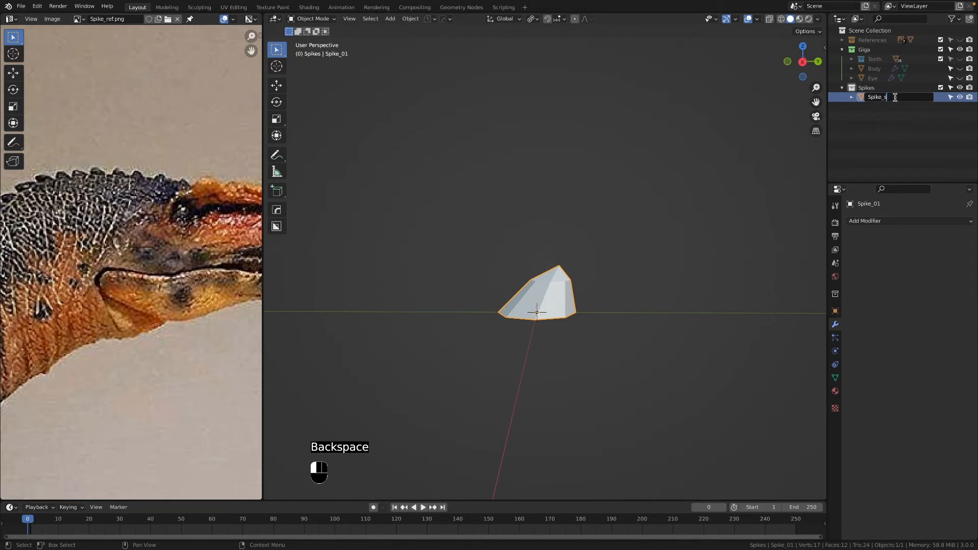
text(mall)
key(Return)
Step: Narrow the whole spike mesh by scaling all of its vertices along X, and return to Object Mode
key(Tab)
middle_drag(560, 326, 500, 325)
key(a)
key(a)
key(s)
key(x)
click(593, 334)
key(Tab)
Step: Show the Body object and compare the spike's size with the dinosaur
scroll(576, 331, down, 3)
click(959, 69)
scroll(500, 325, down, 5)
click(544, 267)
scroll(544, 266, down, 2)
scroll(544, 268, down, 4)
middle_drag(544, 267, 570, 285)
scroll(711, 410, up, 3)
shift+middle_drag(764, 432, 483, 400)
scroll(482, 399, up, 5)
Step: Enter Edit Mode on Spike_small and select all of its vertices with X-ray on
key(Tab)
alt+click(441, 384)
key(KP_Decimal)
middle_drag(517, 336, 533, 306)
key(KP_3)
scroll(561, 308, down, 5)
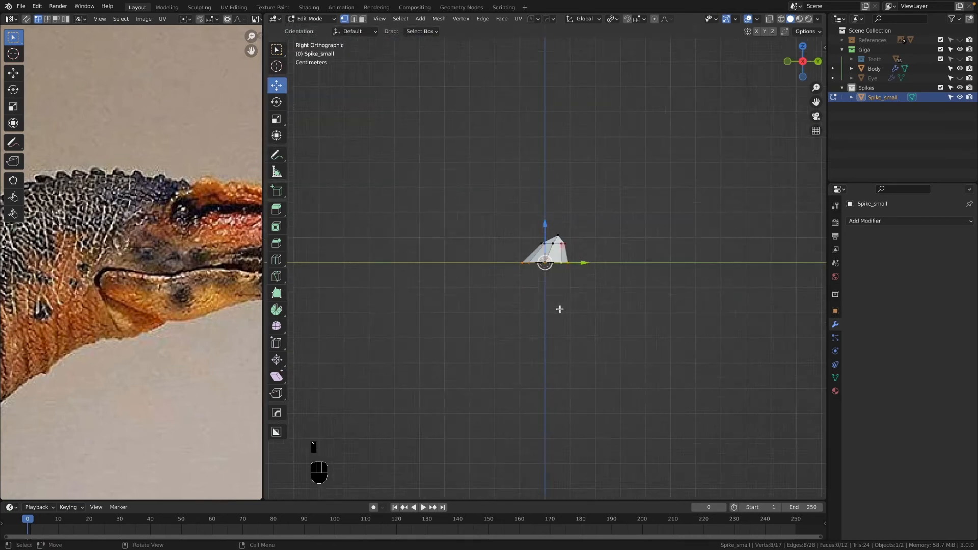
key(alt+z)
drag(628, 221, 461, 330)
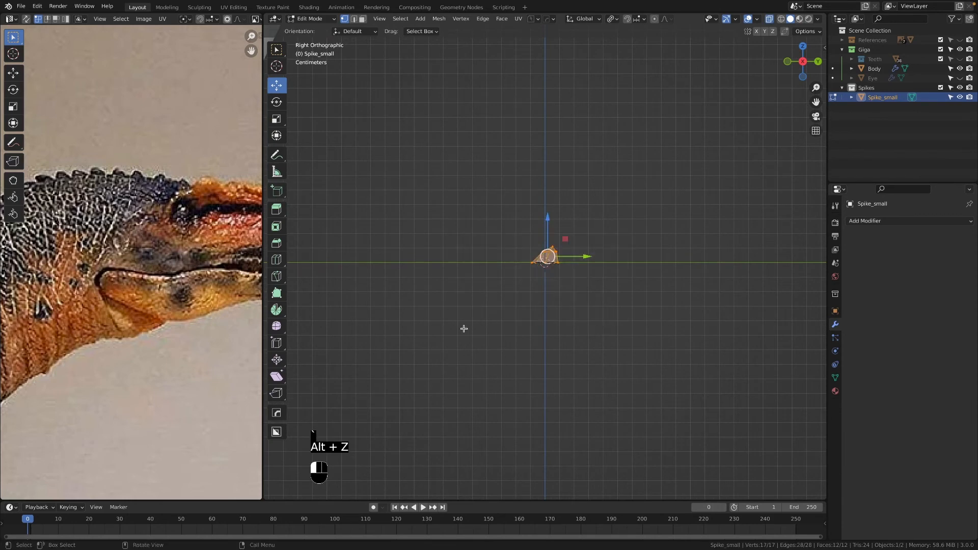
scroll(466, 308, down, 5)
shift+middle_drag(368, 145, 455, 293)
shift+middle_drag(432, 257, 560, 333)
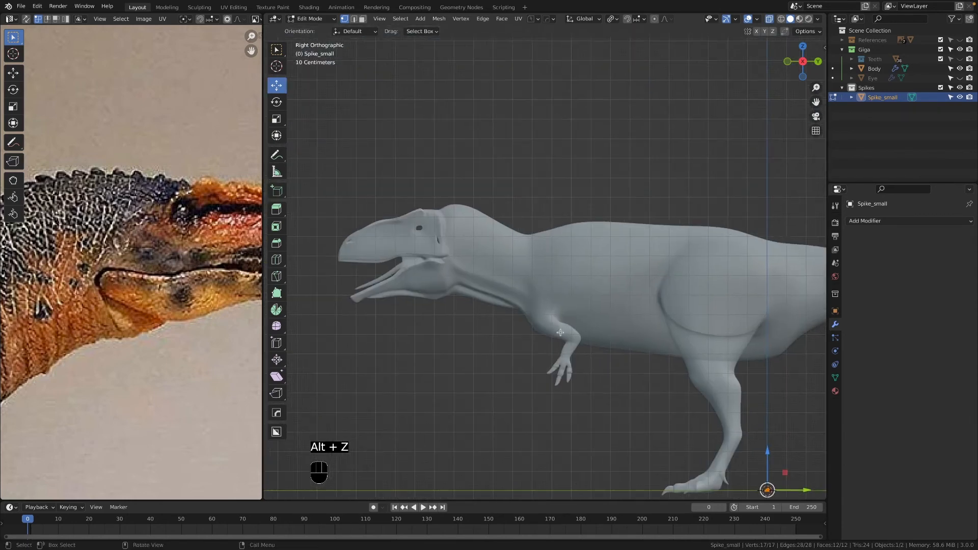
Step: Set the snapping target to Face and turn X-ray off
click(612, 20)
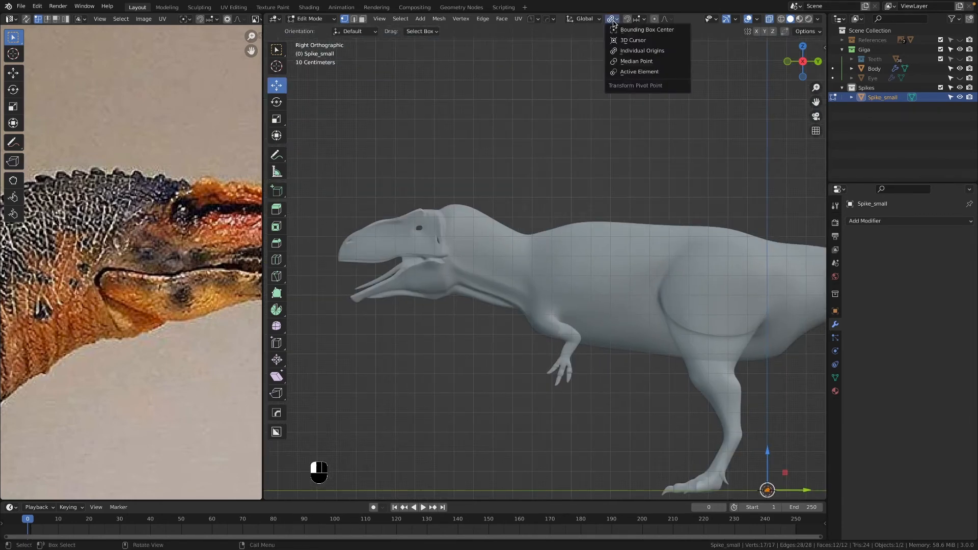
click(645, 20)
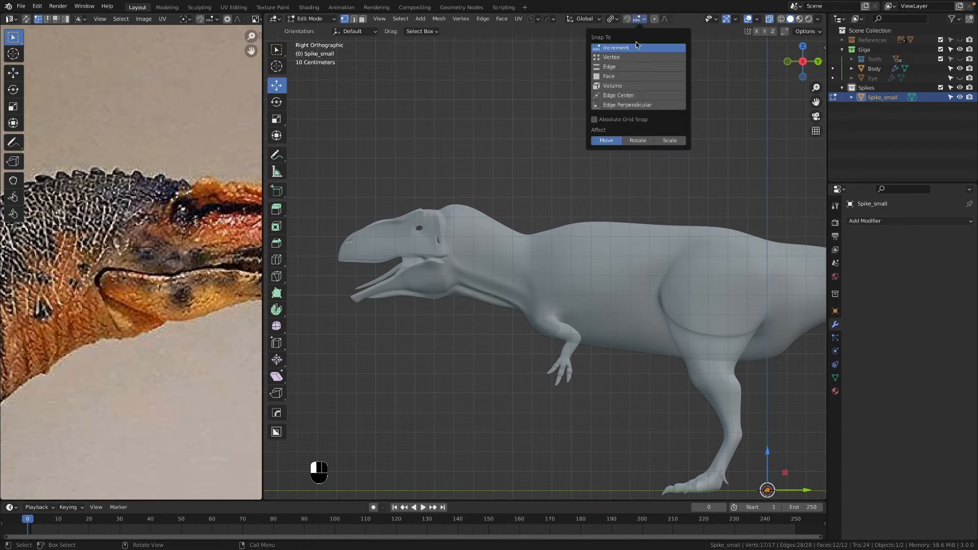
click(613, 76)
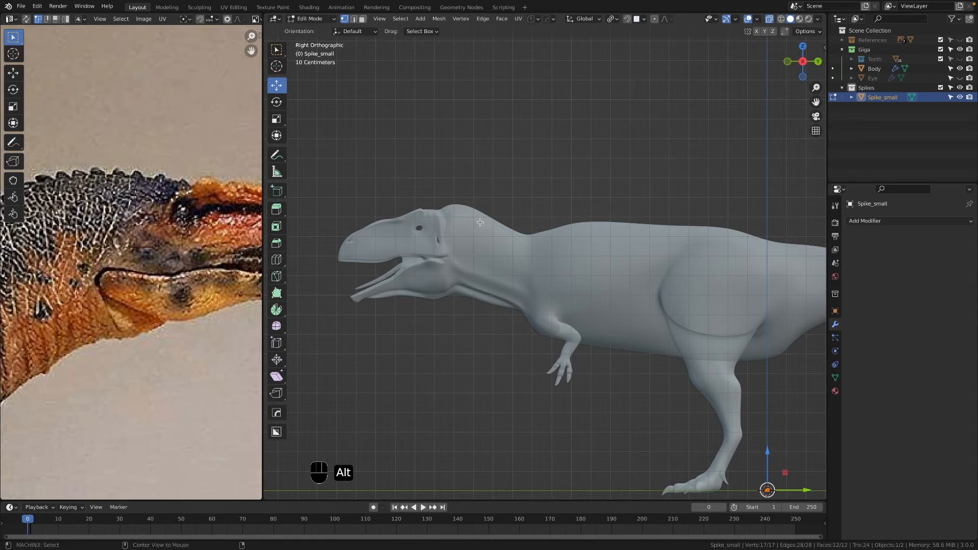
key(alt+z)
Step: Move the spike with face snapping onto the back of the head, about -1.632 m in Y and 1.455 m in Z
middle_drag(462, 202, 437, 252)
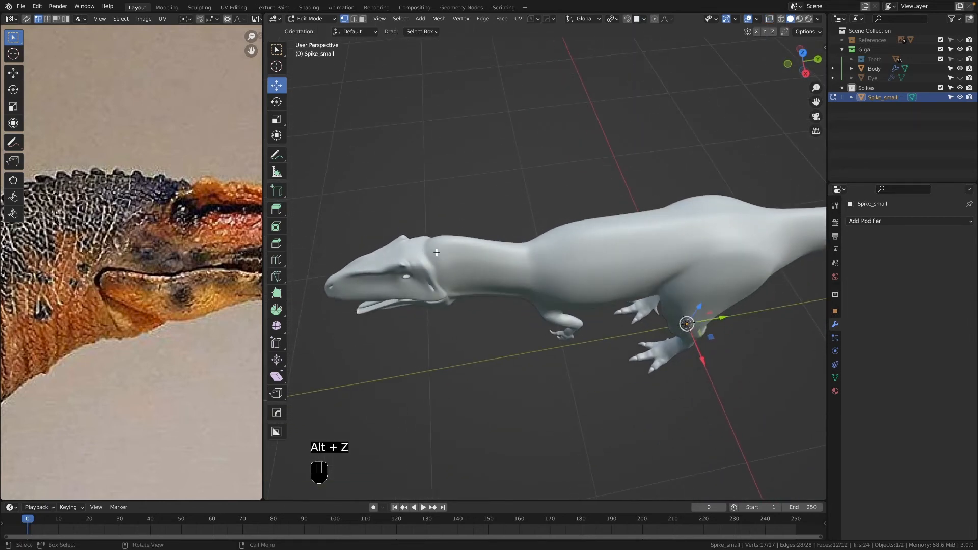
key(grave)
scroll(591, 419, up, 4)
shift+middle_drag(591, 419, 579, 275)
scroll(530, 281, up, 4)
key(g)
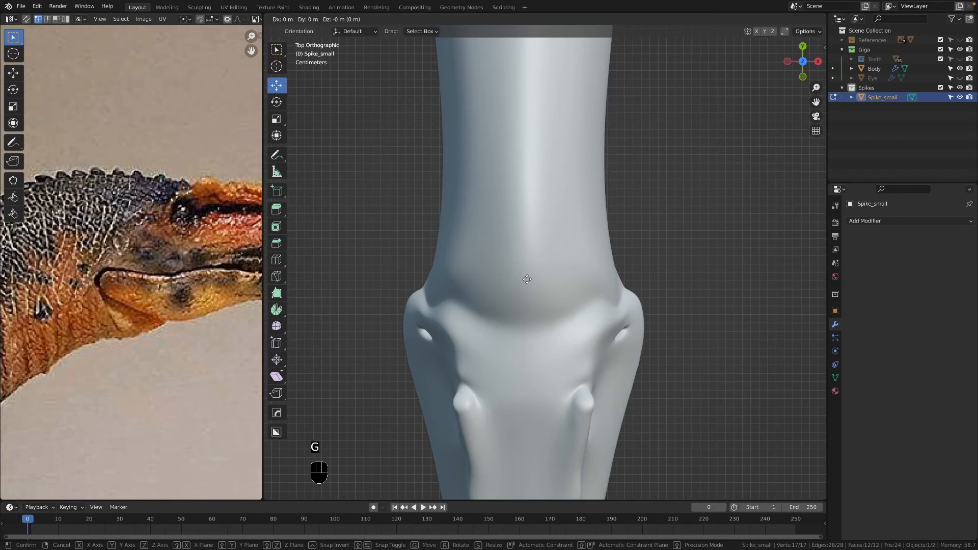
key(ctrl)
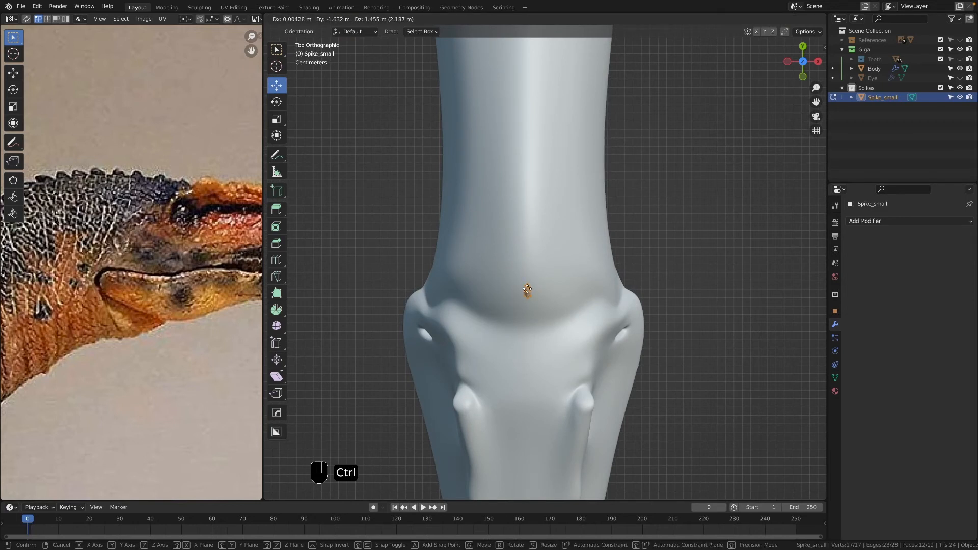
click(527, 289)
Step: Examine the spike's placement on the head from several angles and compare it with the reference image
scroll(530, 280, down, 3)
middle_drag(532, 278, 479, 213)
scroll(479, 213, down, 2)
shift+middle_drag(512, 150, 548, 194)
middle_drag(184, 207, 155, 203)
scroll(596, 203, up, 3)
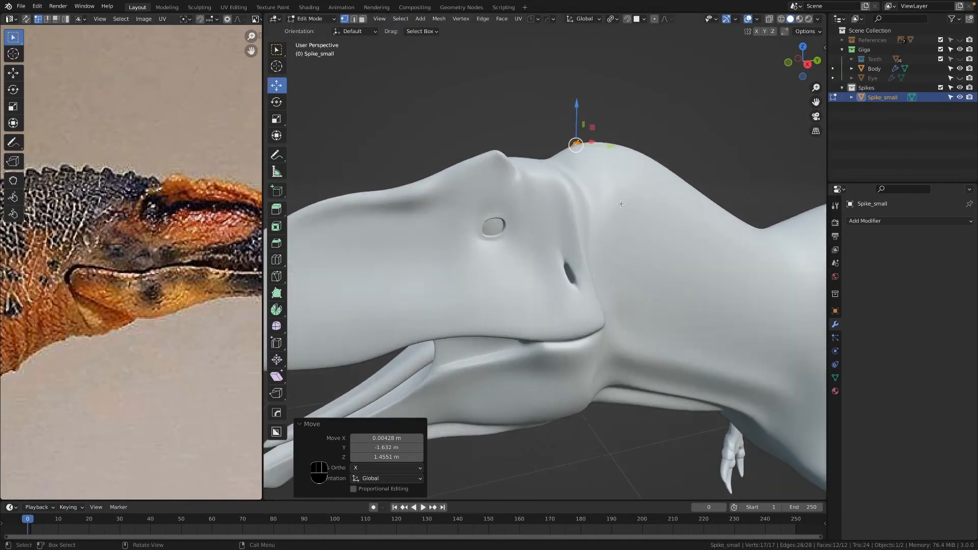
shift+middle_drag(604, 137, 600, 178)
middle_drag(600, 180, 576, 212)
key(grave)
click(716, 197)
key(alt+z)
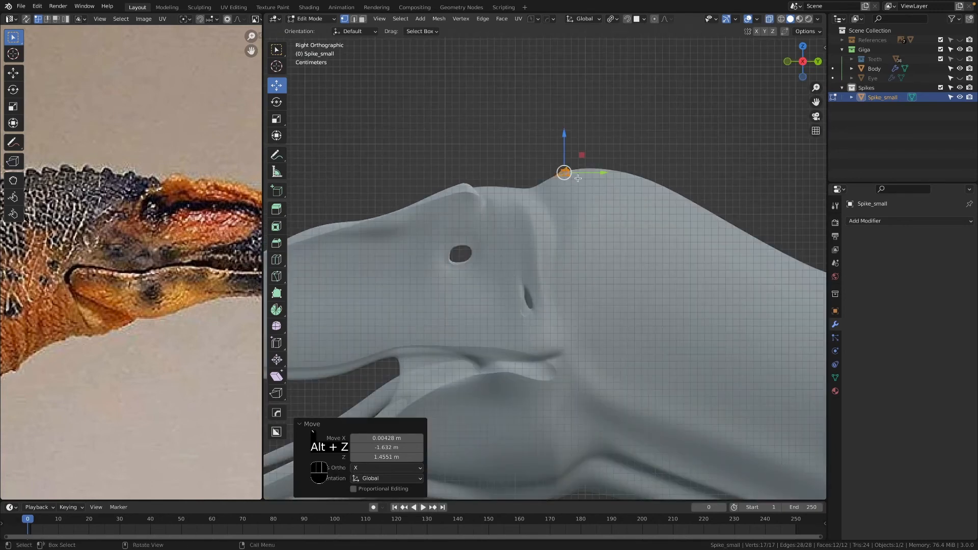
Step: Turn off Project onto Self in the face snapping settings
click(643, 20)
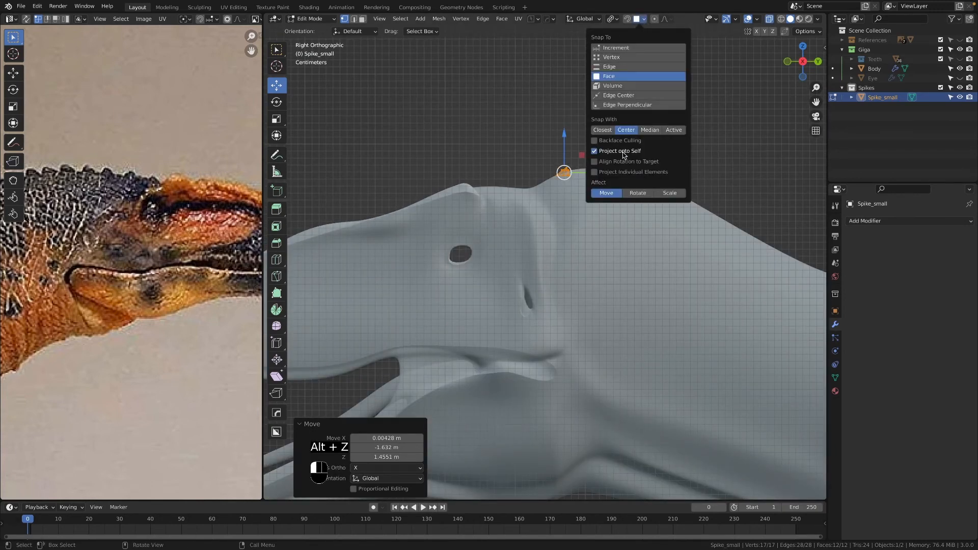
middle_drag(576, 181, 585, 190)
key(alt+z)
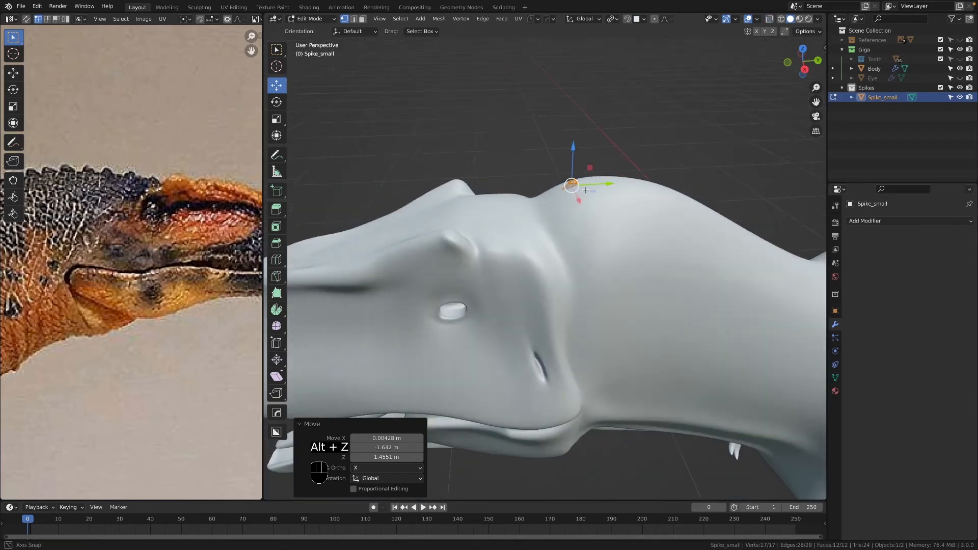
key(grave)
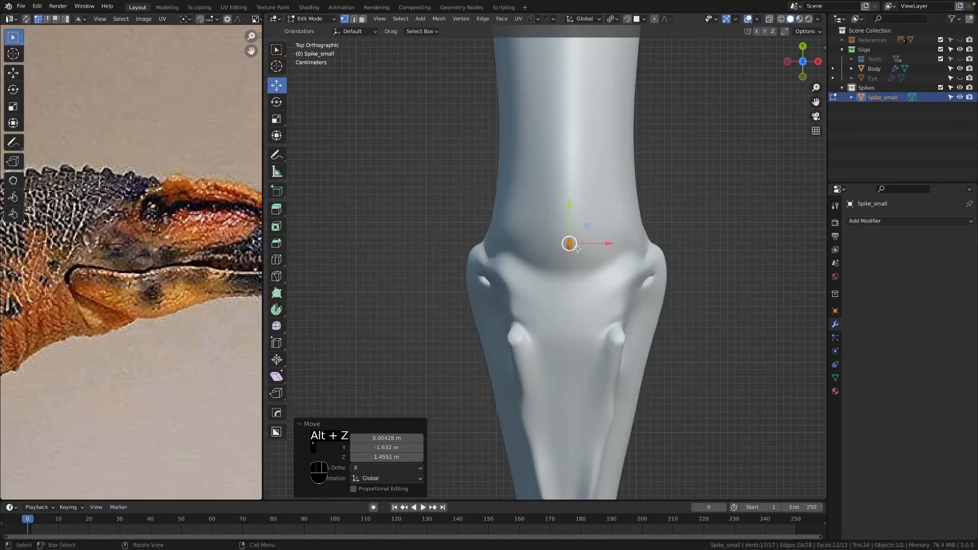
ctrl+middle_drag(576, 248, 576, 224)
click(644, 18)
click(616, 151)
Step: Rotate the spike by -23.4° to follow the neck slope and sink it along its normal Z towards the skin
middle_drag(611, 315, 598, 203)
key(r)
click(593, 256)
key(grave)
click(657, 258)
key(g)
key(z)
key(z)
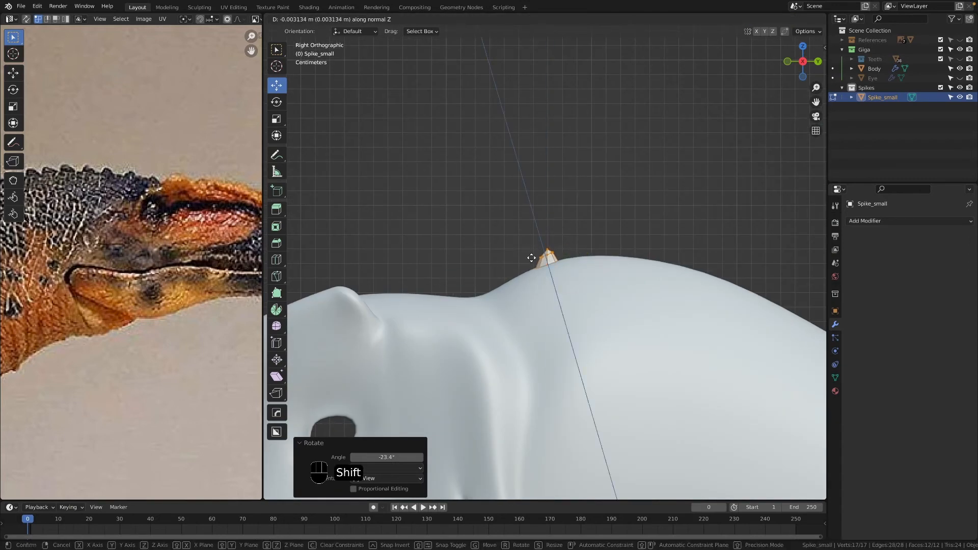
click(531, 258)
Step: Move the spike about 0.019 m towards the snout with face snapping and adjust its depth along normal Z
key(KP_7)
key(g)
key(KP_3)
key(g)
key(z)
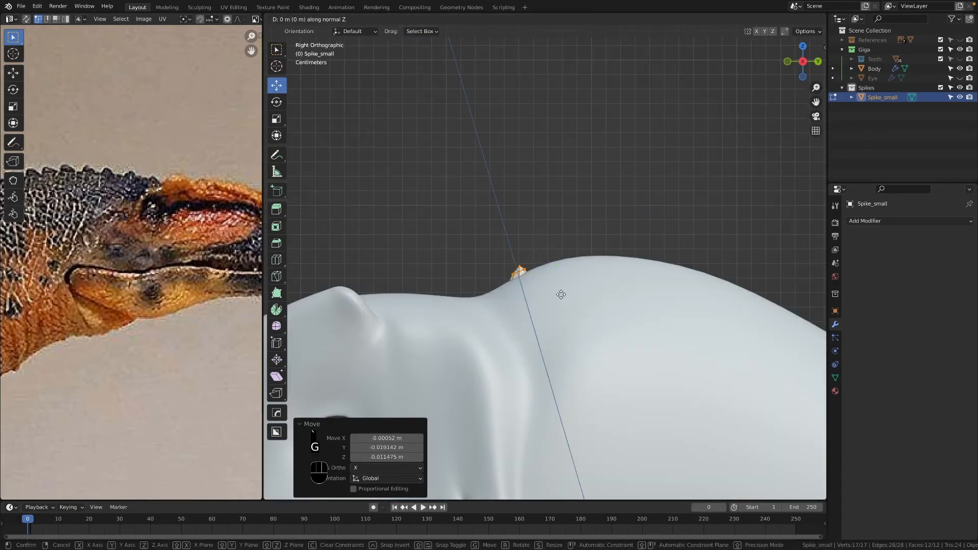
click(565, 310)
Step: Enlarge the spike, reposition it along Z so its base meets the body, and leave Edit Mode
key(s)
click(653, 378)
key(g)
key(z)
click(628, 319)
key(Tab)
scroll(566, 192, down, 5)
Step: Rotate all of the spike's vertices by about 7° in top view to align it with the neck's centre line
middle_drag(565, 192, 672, 229)
key(KP_7)
scroll(601, 265, up, 4)
key(r)
click(533, 300)
key(Tab)
key(a)
key(a)
key(a)
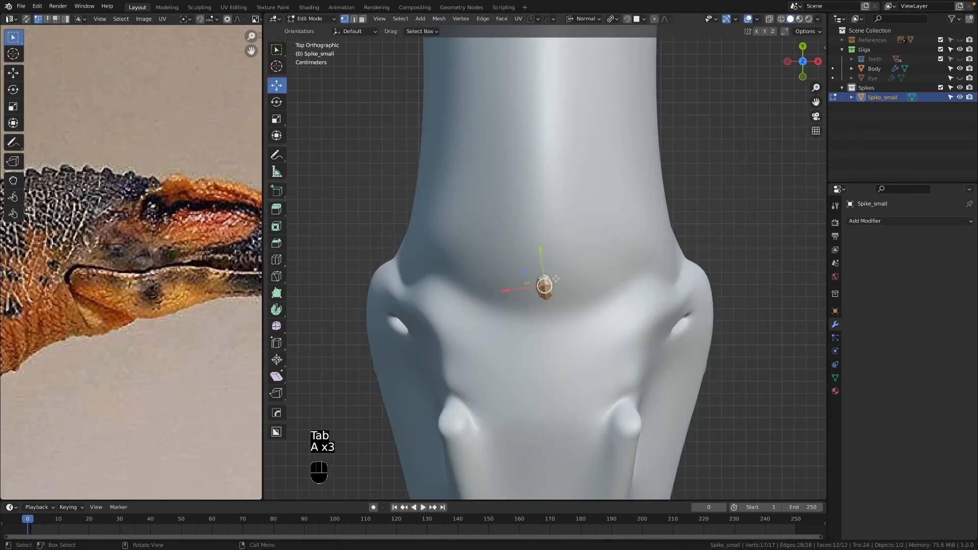
key(r)
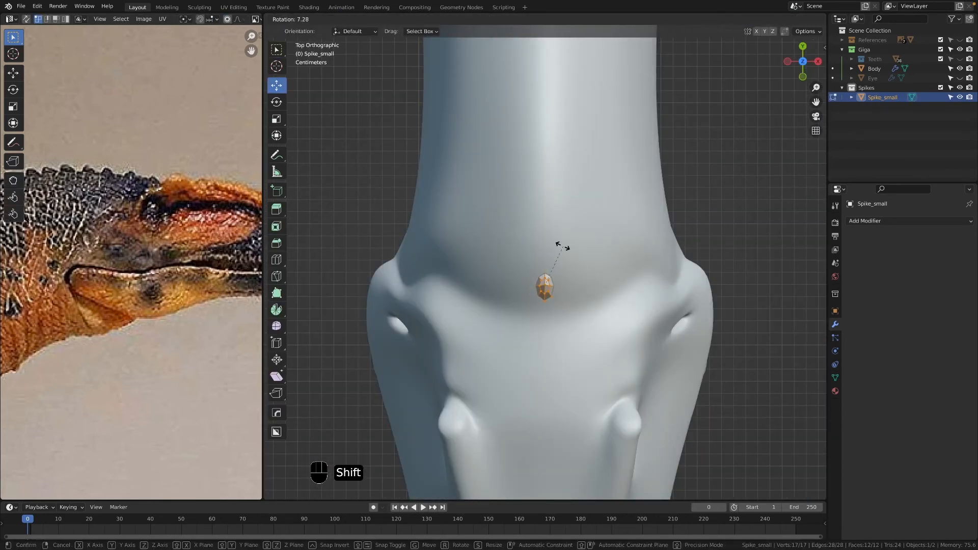
click(565, 250)
Step: Examine how the spike sits on the neck, with X-ray and from the side
middle_drag(565, 250, 541, 331)
key(alt+z)
key(Tab)
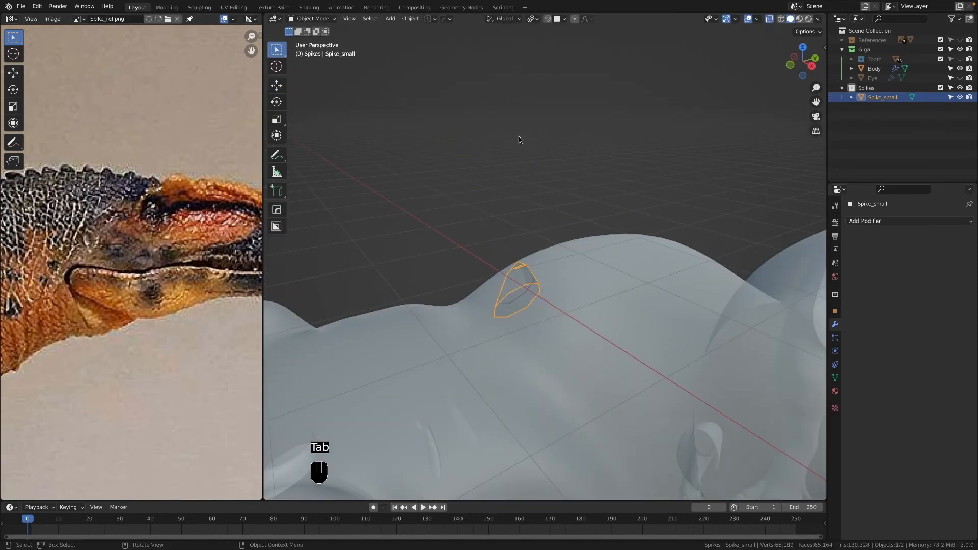
key(alt+z)
click(528, 173)
scroll(528, 173, down, 5)
middle_drag(528, 173, 447, 291)
scroll(473, 280, up, 4)
Step: Select the spike's tip vertex, enable proportional editing, and shift the tip along Y
click(516, 269)
key(Tab)
drag(559, 227, 491, 263)
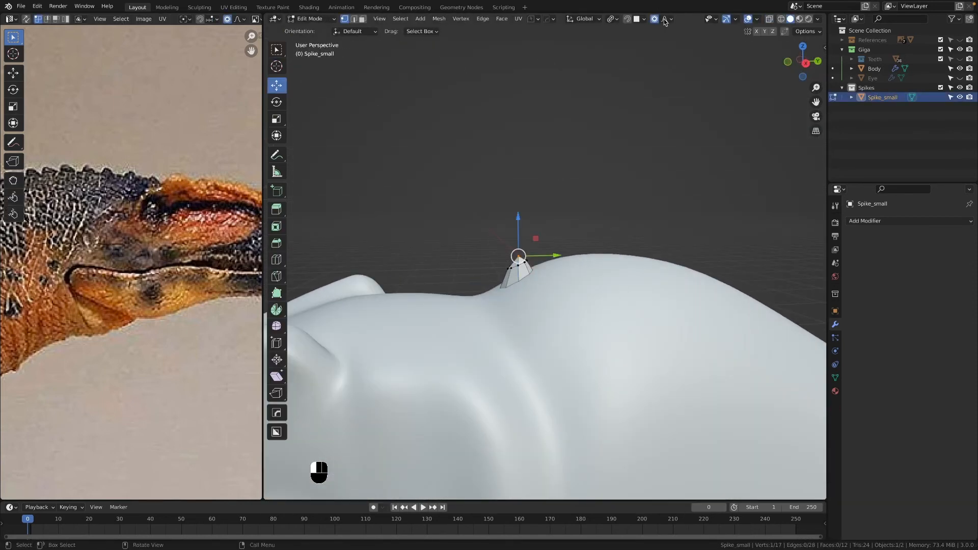
click(656, 21)
scroll(553, 224, up, 3)
key(g)
key(y)
scroll(547, 235, up, 5)
click(555, 223)
Step: Return to Object Mode and add a Subdivision Surface modifier to Spike_small
key(Tab)
click(878, 221)
click(786, 397)
mouse_move(479, 262)
middle_down()
mouse_move(604, 283)
mouse_move(470, 263)
middle_up()
Step: Move the whole spike mesh along Z in Edit Mode to adjust how deep it sits in the body
key(Tab)
key(a)
key(a)
key(g)
key(z)
click(482, 243)
key(Tab)
Step: Return to Object Mode and shift Spike_small along X, viewed from above, to line it up with the middle of the neck
scroll(559, 280, down, 5)
middle_drag(559, 280, 577, 286)
click(577, 286)
key(Tab)
key(grave)
key(Tab)
click(550, 290)
key(Tab)
key(Tab)
key(g)
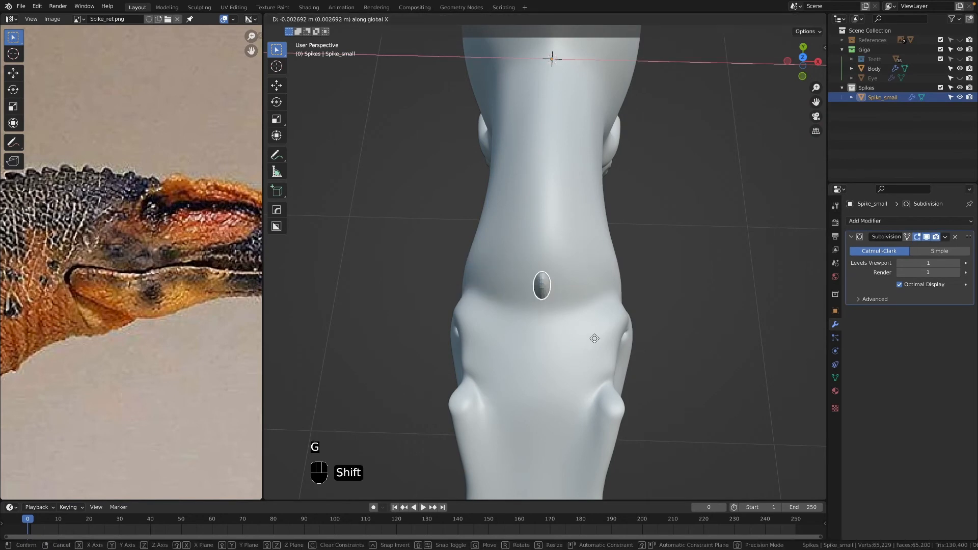
click(596, 338)
click(651, 337)
Step: In the right side view, move Spike_small back and up by Y 0.004116 m, Z 0.002696 m, and again by Y 0.00615 m, Z 0.002933 m
scroll(652, 336, down, 5)
middle_drag(652, 336, 647, 305)
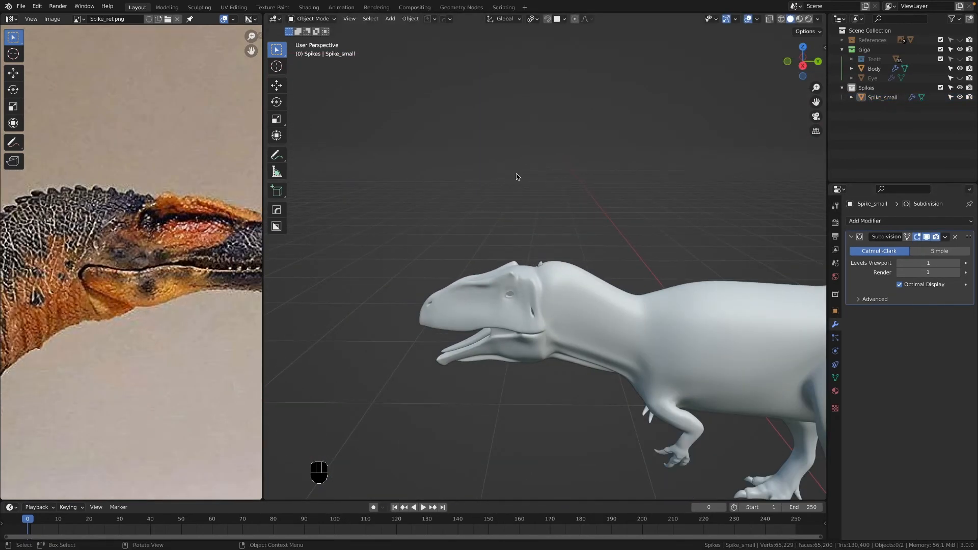
scroll(517, 176, up, 6)
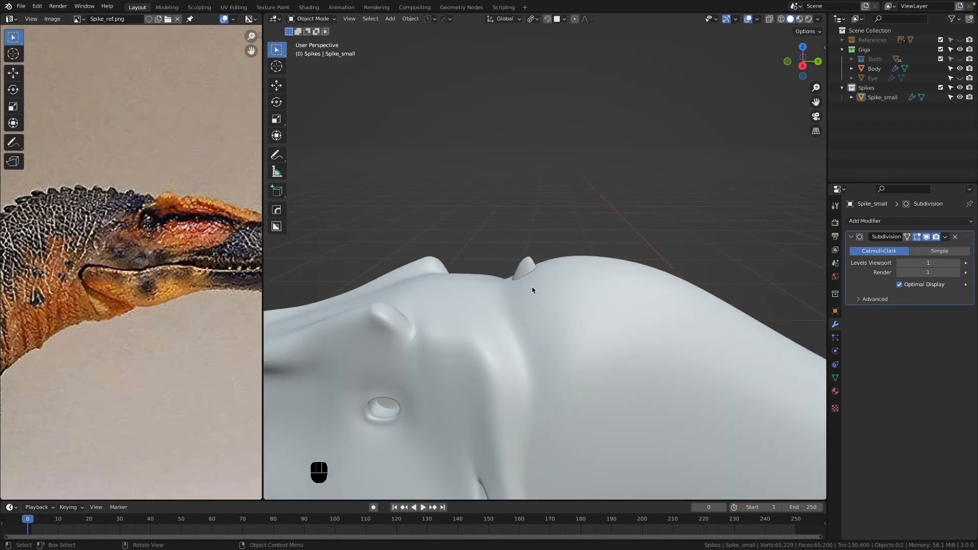
middle_drag(531, 286, 544, 280)
click(529, 268)
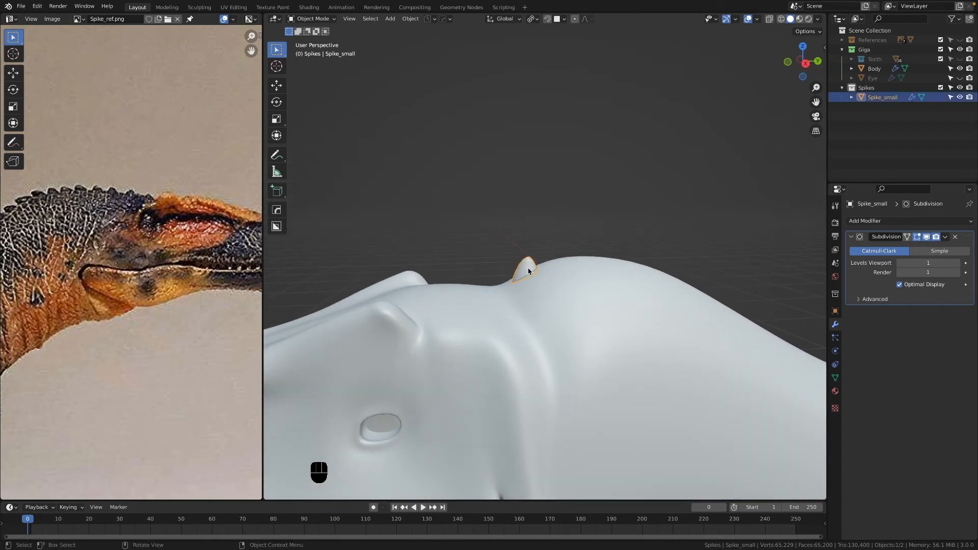
middle_drag(550, 319, 619, 317)
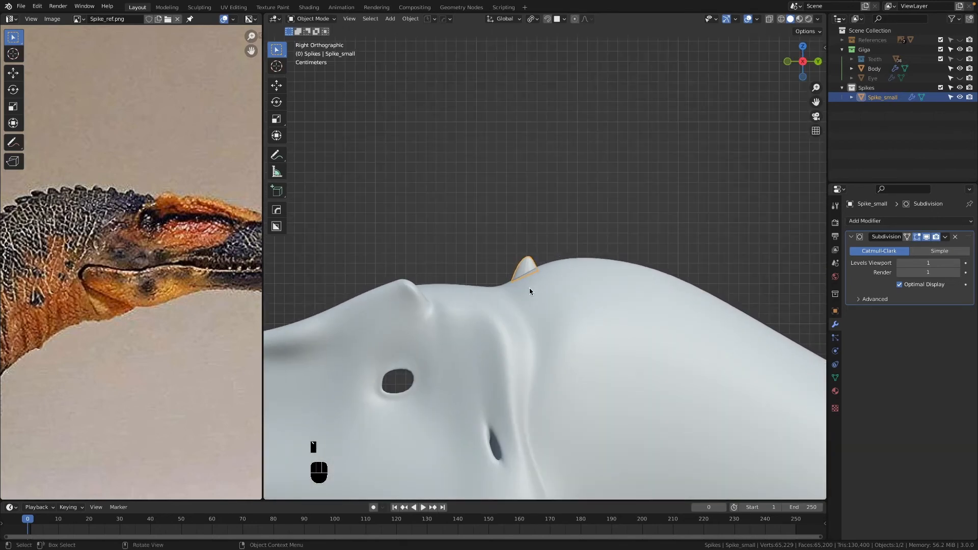
key(g)
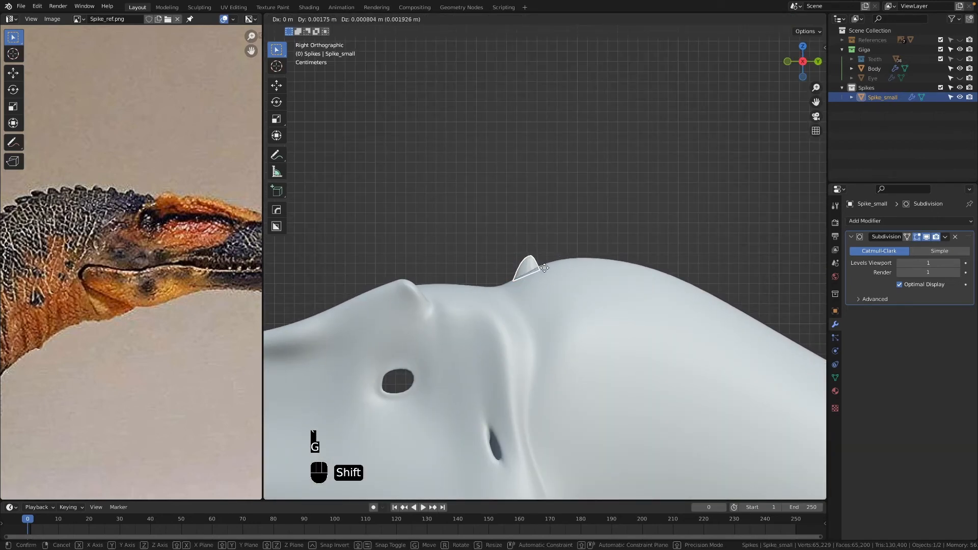
click(562, 251)
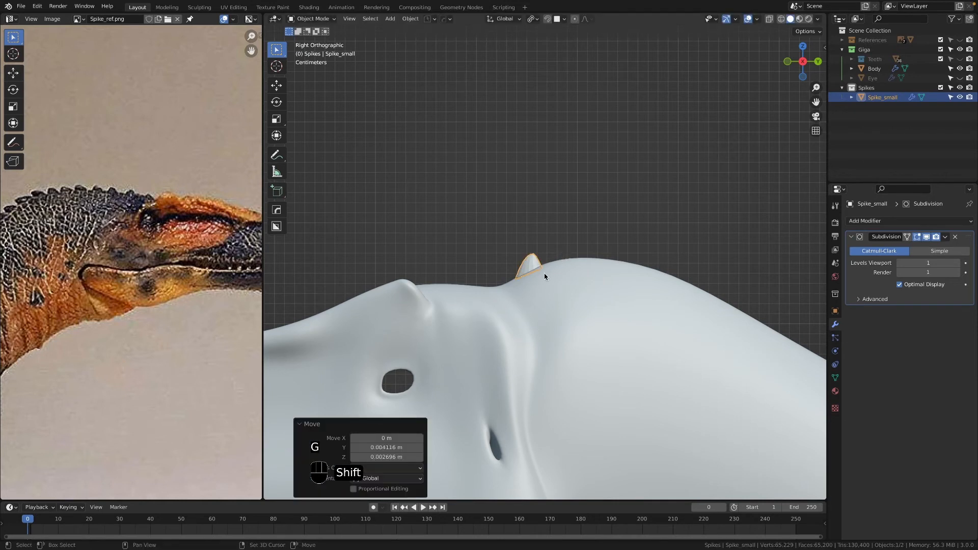
key(g)
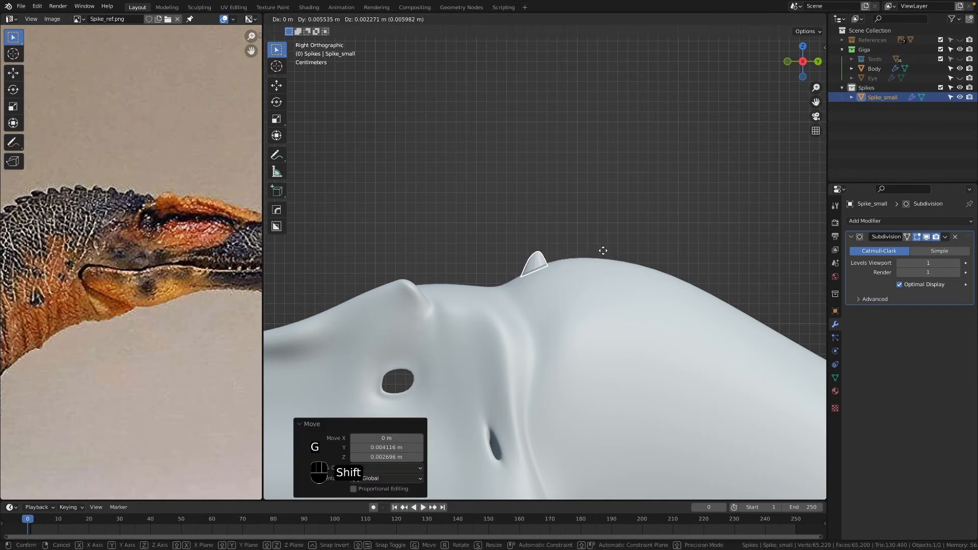
click(609, 247)
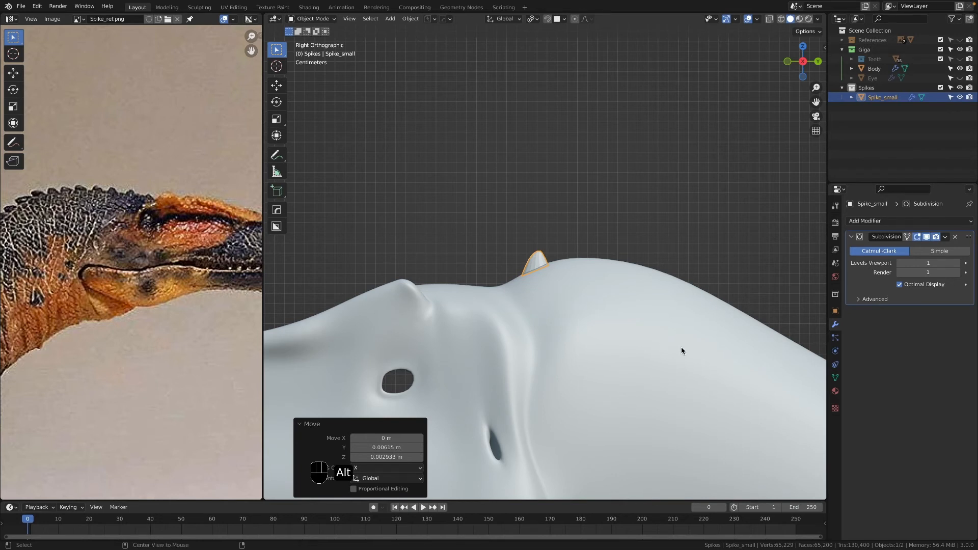
key(alt+d)
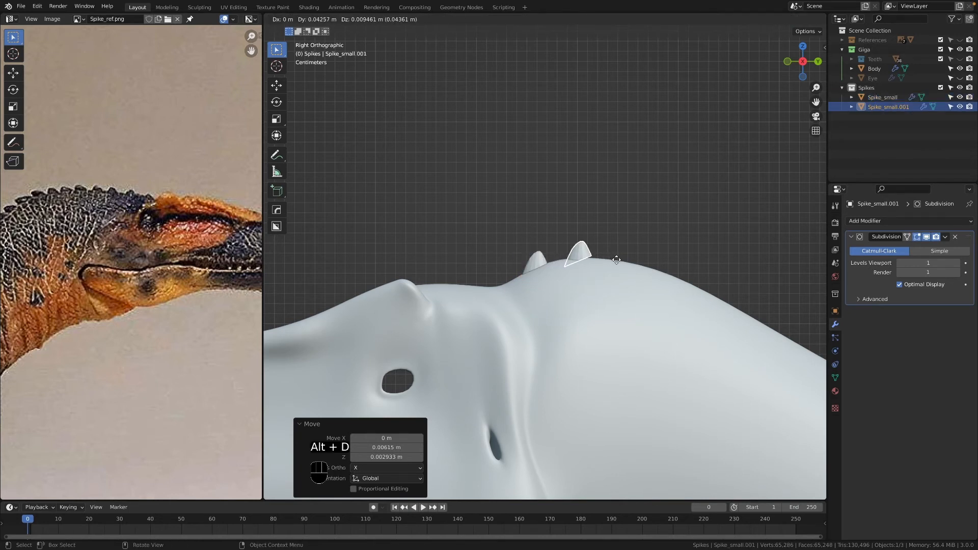
right_click(616, 259)
key(x)
click(597, 263)
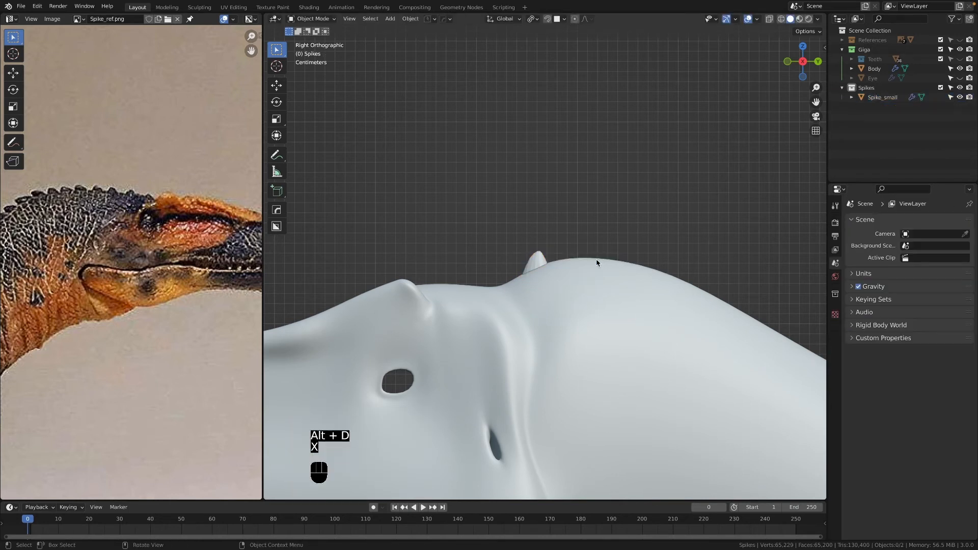
Step: Open Spike_small in Edit Mode and isolate it in Local View
click(538, 261)
key(Tab)
middle_drag(542, 263, 545, 263)
scroll(547, 262, up, 3)
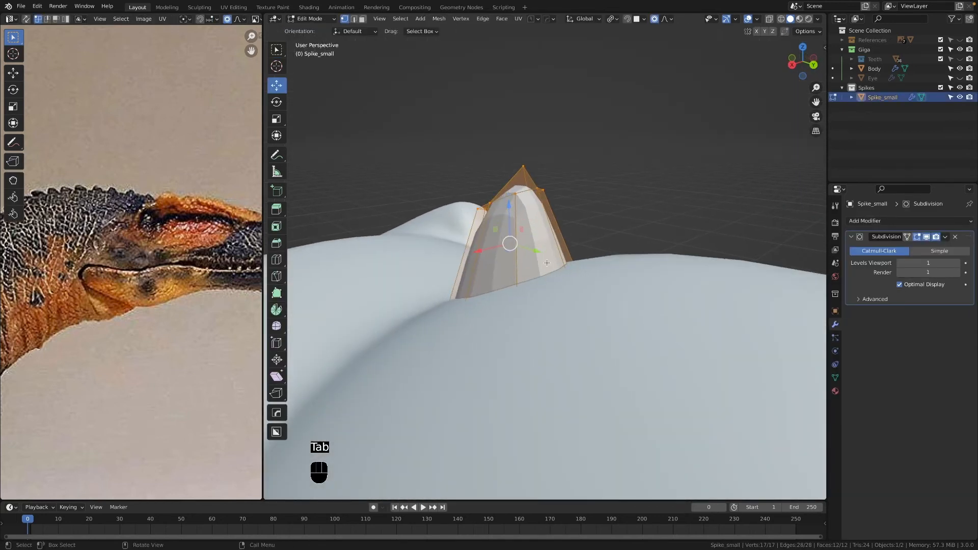
click(551, 235)
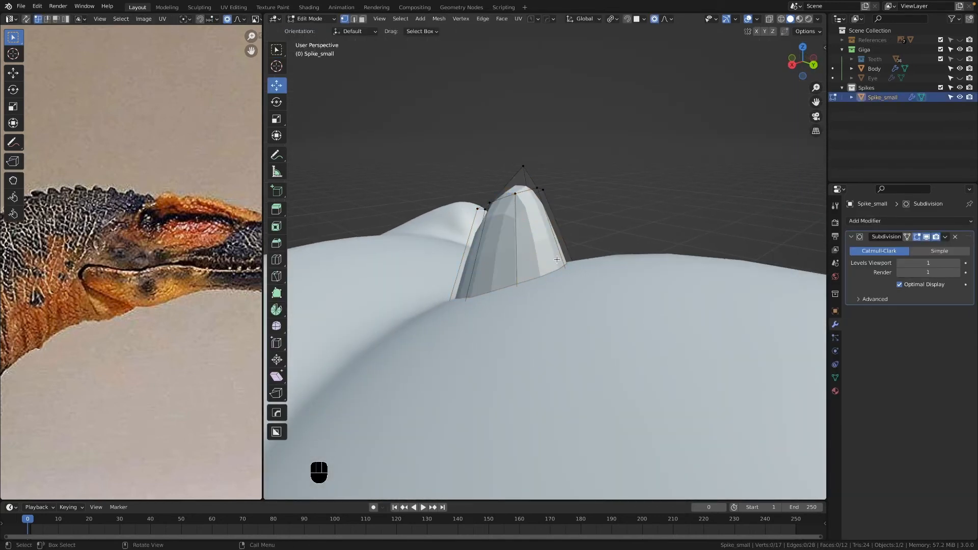
key(a)
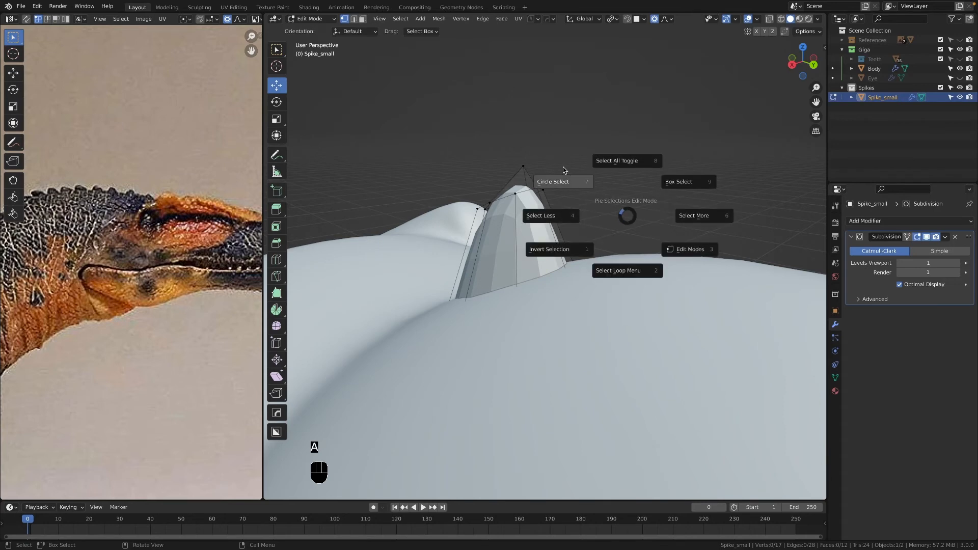
click(613, 161)
key(slash)
scroll(566, 224, down, 5)
middle_drag(586, 214, 555, 292)
Step: Mark a seam on the spike along the edges running from its base up one side to the tip
key(2)
click(564, 244)
alt+click(559, 257)
alt+click(571, 276)
shift+click(559, 257)
ctrl+click(547, 244)
key(ctrl+e)
click(516, 401)
Step: Select the whole spike mesh and unwrap it with the Angle Based method, checking the UV layout
middle_drag(516, 401, 580, 318)
key(a)
key(a)
key(u)
click(578, 272)
scroll(123, 285, down, 8)
middle_drag(107, 306, 170, 312)
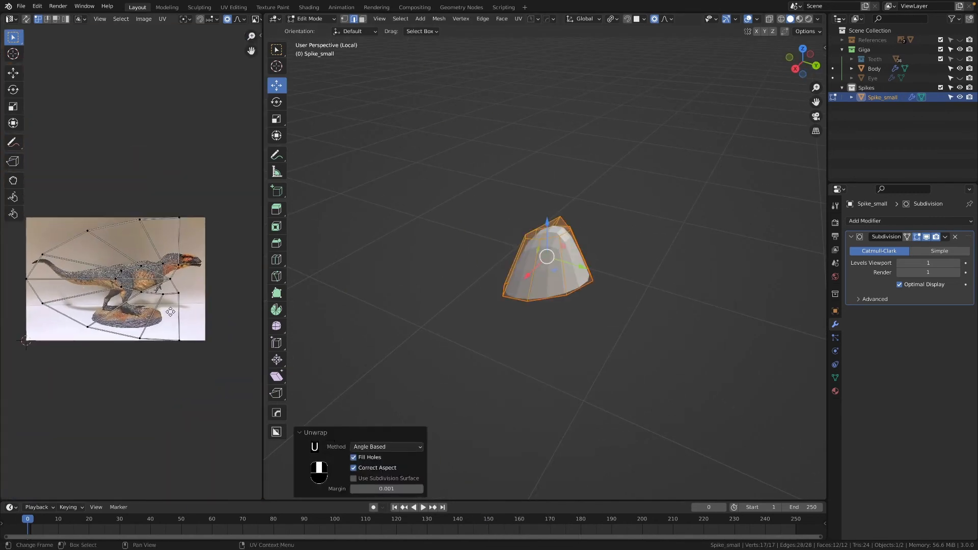
Step: Apply the spike's object transform, unwrap its mesh again, and leave Local View in Object Mode
key(Tab)
key(ctrl+a)
click(579, 328)
key(Tab)
key(u)
click(575, 255)
scroll(343, 299, up, 2)
key(Tab)
key(slash)
Step: Make a linked duplicate of Spike_small, moved Y 0.041155 m and Z 0.01088 m along the neck, and try rotating it
middle_drag(443, 280, 574, 266)
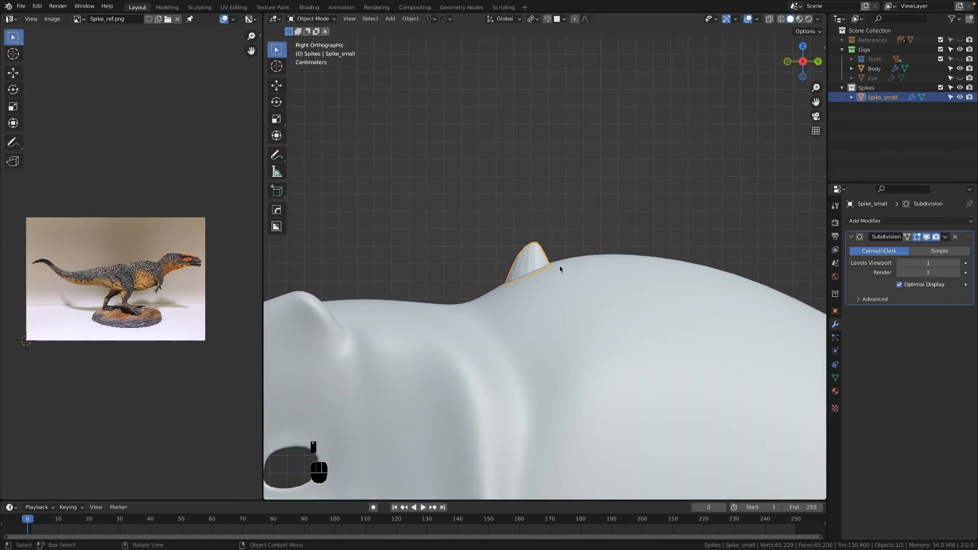
scroll(552, 262, down, 3)
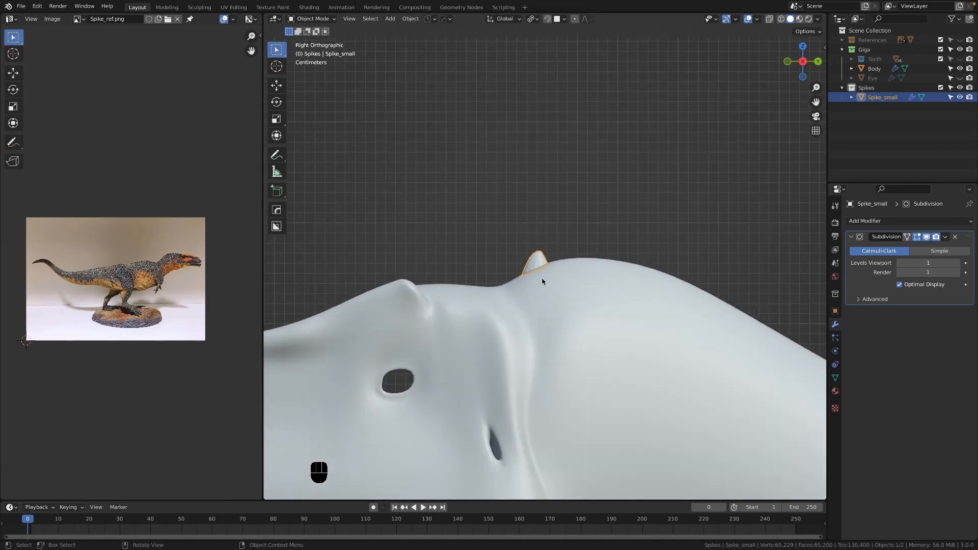
key(alt+d)
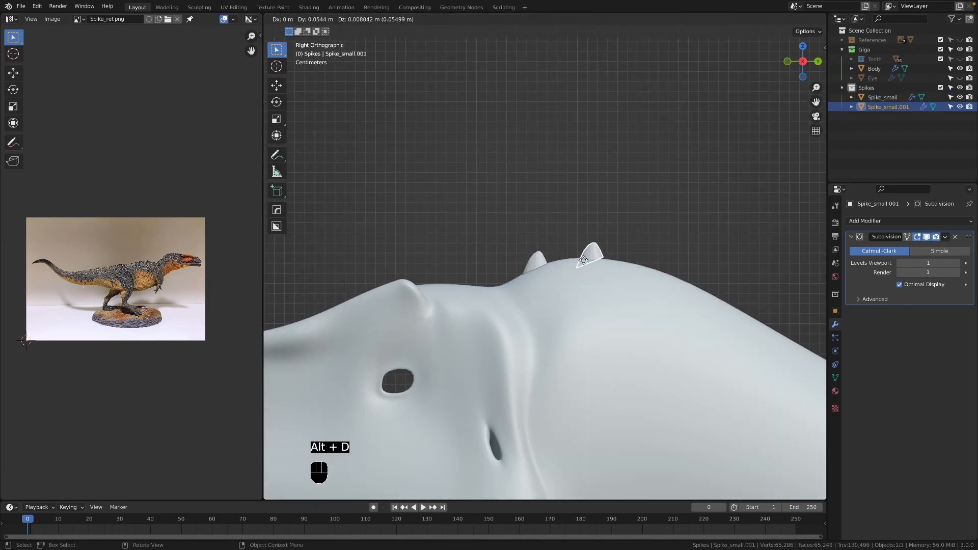
click(572, 260)
key(r)
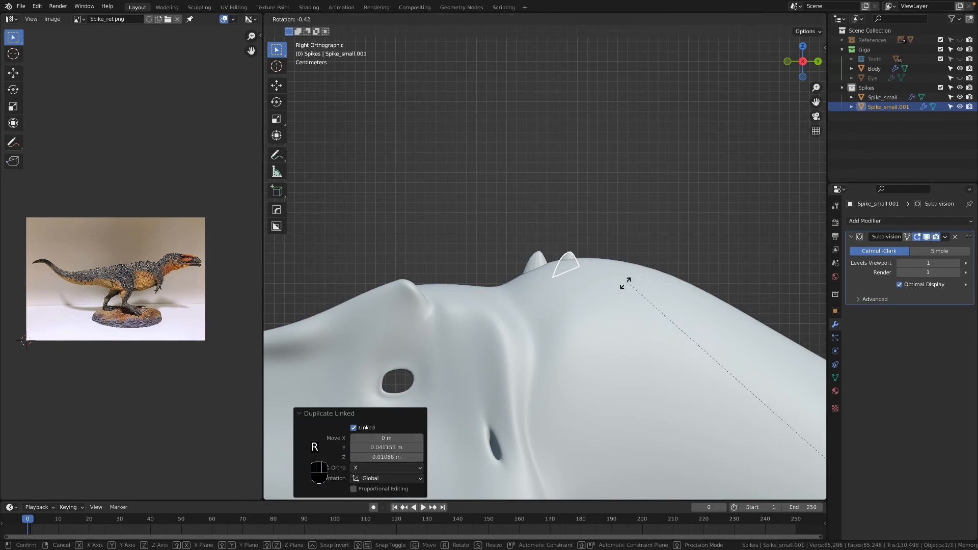
click(593, 264)
Step: Select the base edge loop of the duplicated spike in Edit Mode and snap the 3D cursor to it
key(Tab)
middle_drag(607, 276, 534, 301)
scroll(603, 278, up, 4)
scroll(537, 301, up, 4)
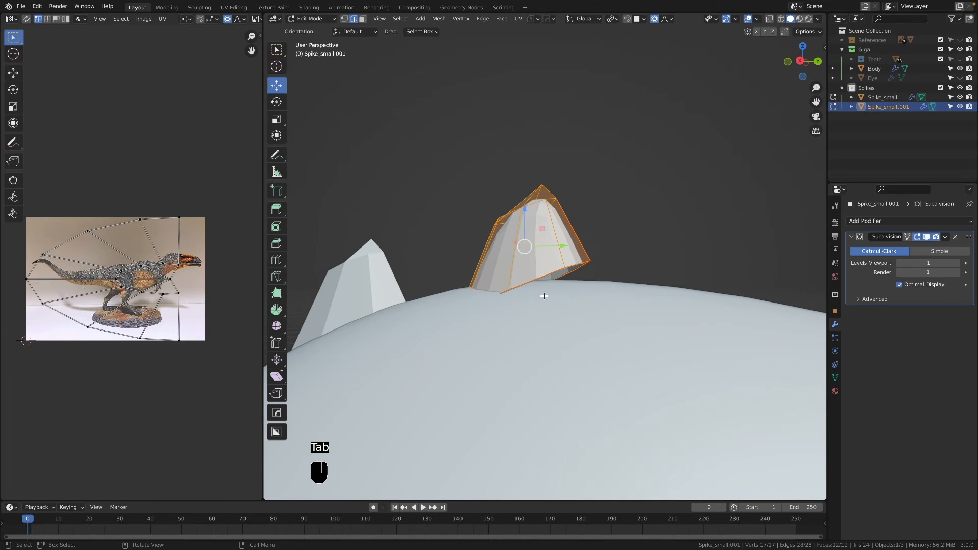
alt+click(545, 283)
key(shift+s)
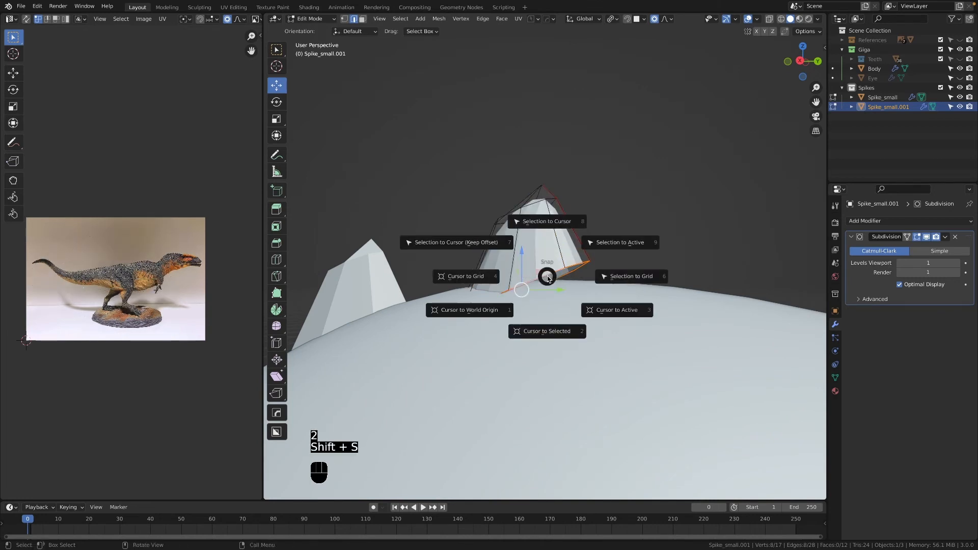
click(556, 326)
middle_drag(565, 285, 517, 305)
Step: Try setting the duplicated spike's origin to the 3D cursor, and undo it
key(Tab)
right_click(499, 267)
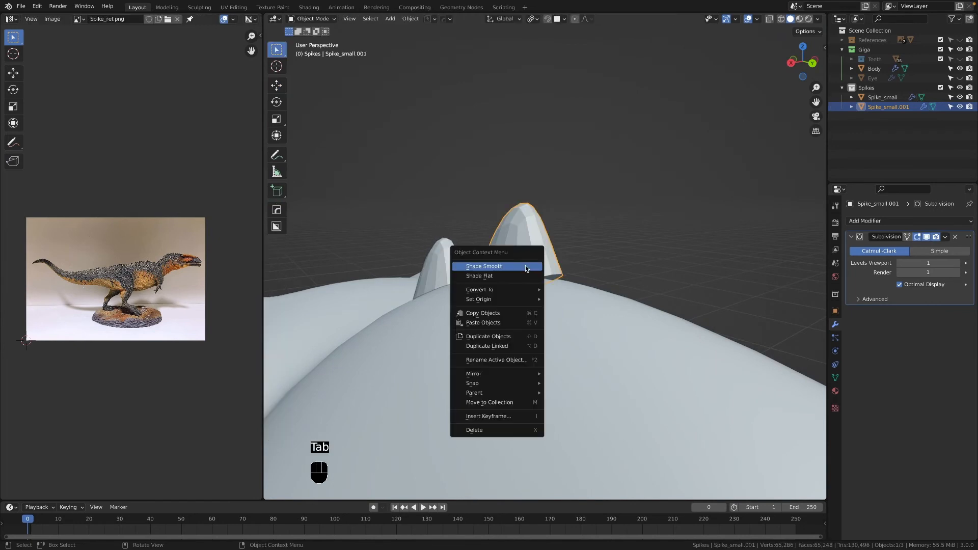
mouse_move(525, 300)
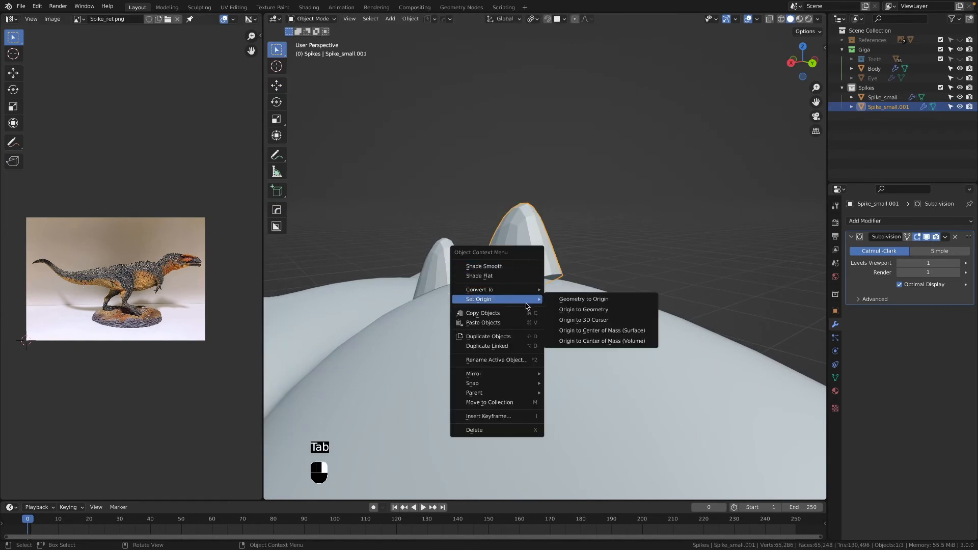
click(596, 320)
middle_drag(532, 296, 581, 312)
scroll(624, 279, down, 4)
scroll(582, 312, up, 5)
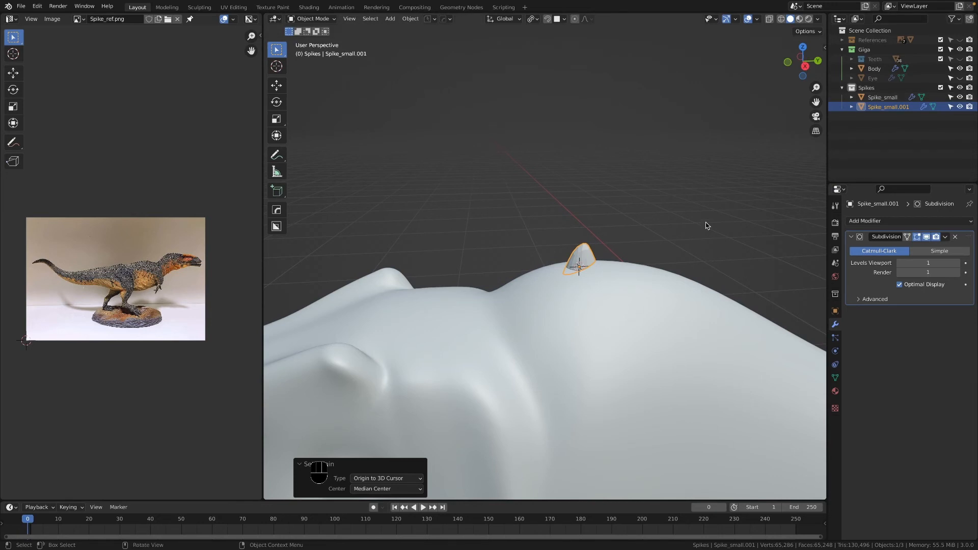
key(super+z)
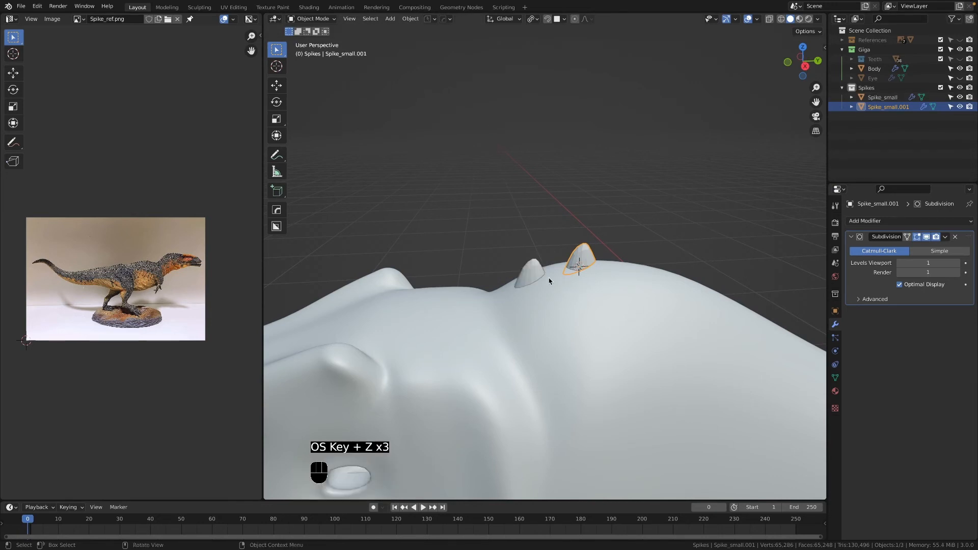
Step: Delete the linked duplicate Spike_small.001, keeping the original spike
click(532, 277)
scroll(573, 286, up, 3)
key(Tab)
middle_drag(569, 290, 566, 267)
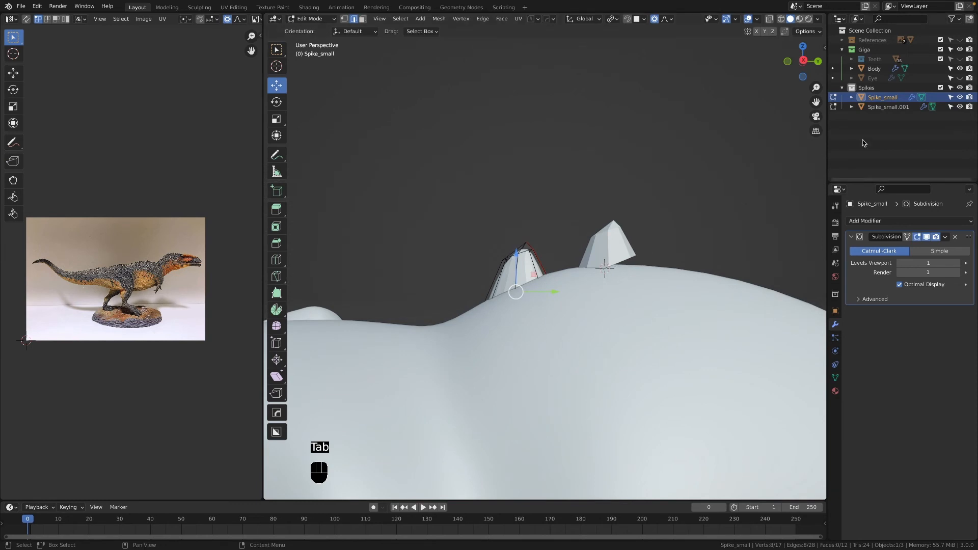
click(886, 111)
key(Tab)
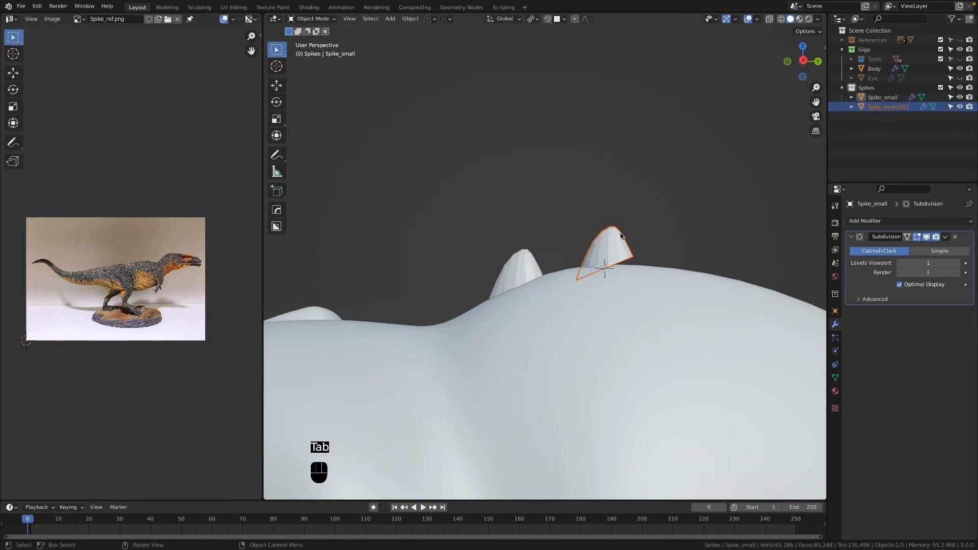
key(x)
click(607, 246)
Step: Open the original spike in Edit Mode with X-ray on and snap the 3D cursor to its selected base loop
click(512, 280)
key(Tab)
scroll(514, 290, up, 4)
key(alt+z)
middle_drag(516, 316, 508, 298)
key(shift+s)
click(504, 321)
Step: Set Spike_small's origin to the 3D cursor in Object Mode and return the cursor to the world origin
key(Tab)
right_click(500, 305)
mouse_move(504, 304)
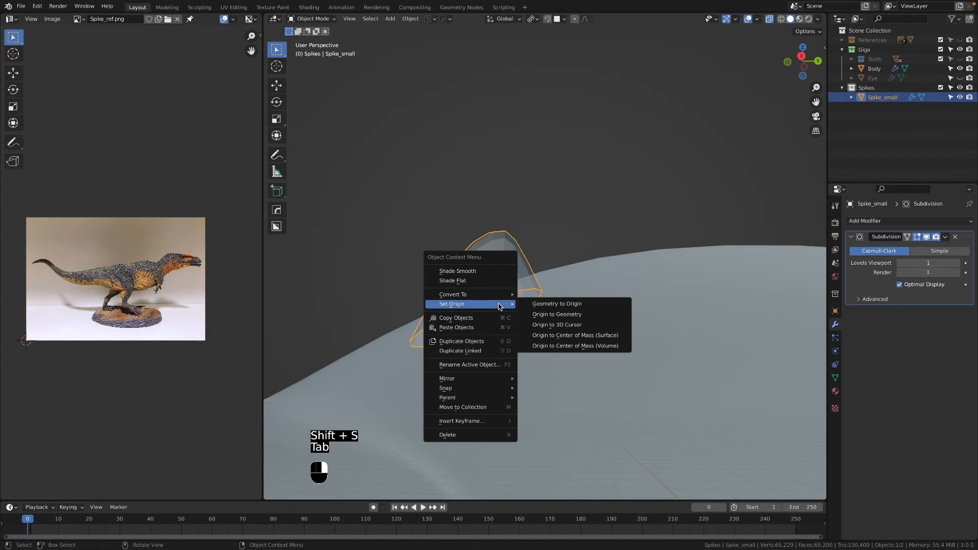
click(584, 324)
middle_drag(564, 320, 542, 287)
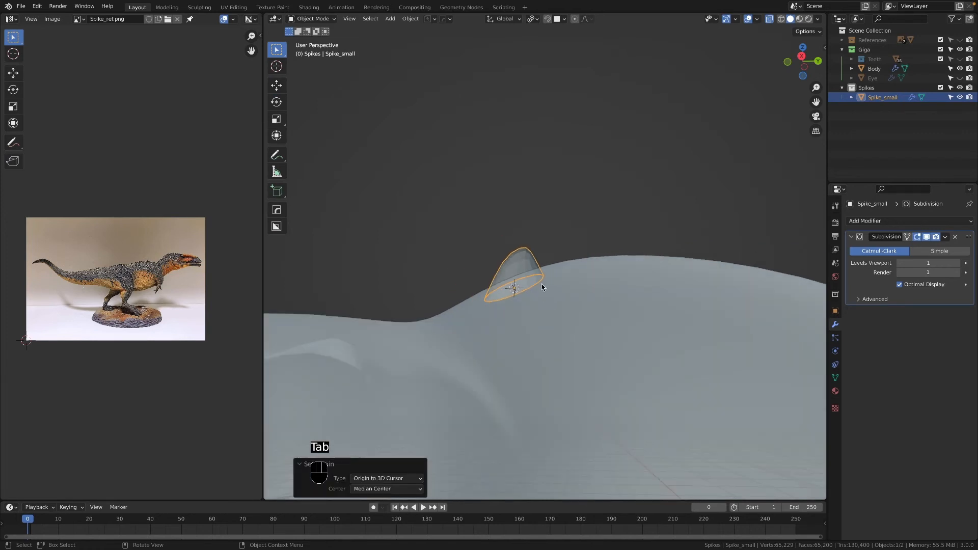
key(shift+s)
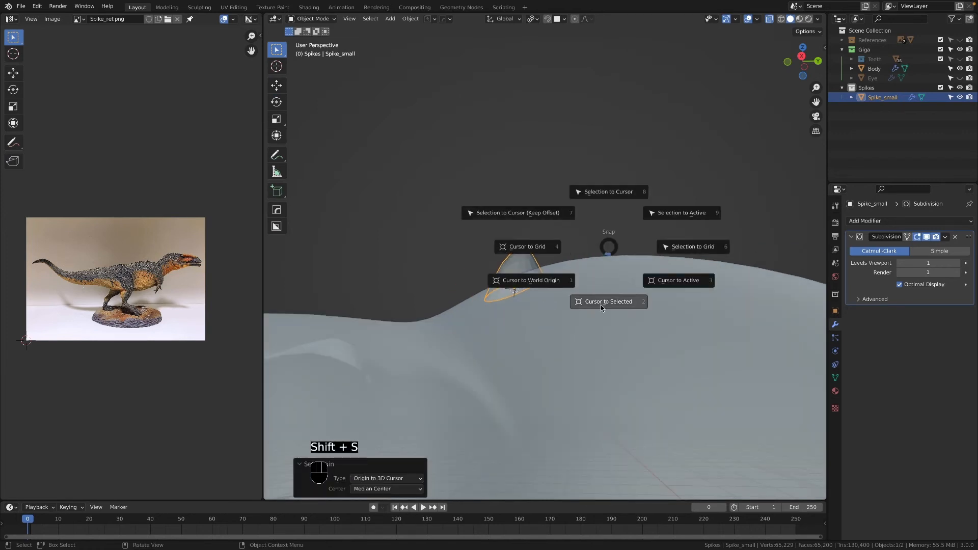
click(535, 292)
Step: In the solid right side view, make a linked duplicate of the spike, moved Y 0.037055 m and Z 0.007884 m, and rotate it to follow the neck
middle_drag(535, 292, 578, 321)
key(alt+z)
key(grave)
click(705, 312)
scroll(559, 314, up, 4)
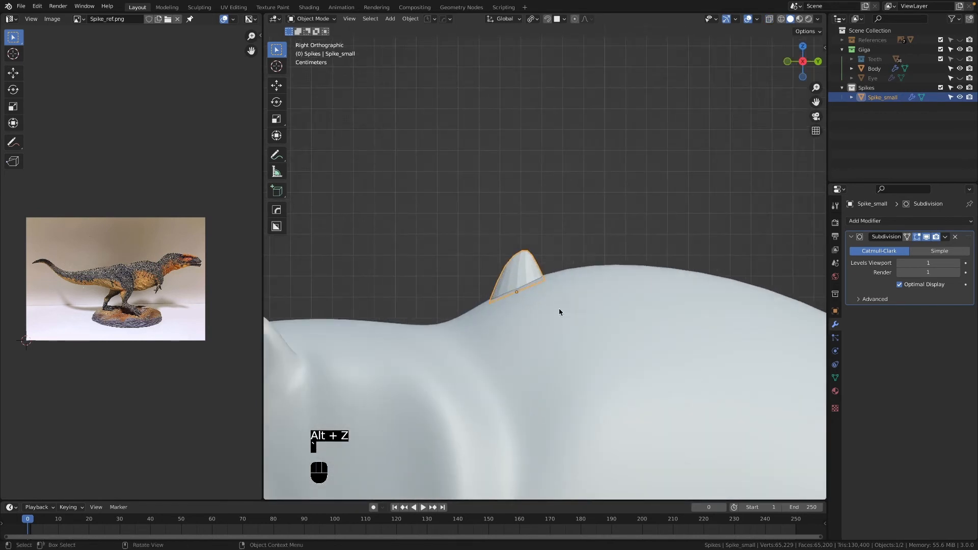
scroll(566, 312, down, 2)
key(alt+d)
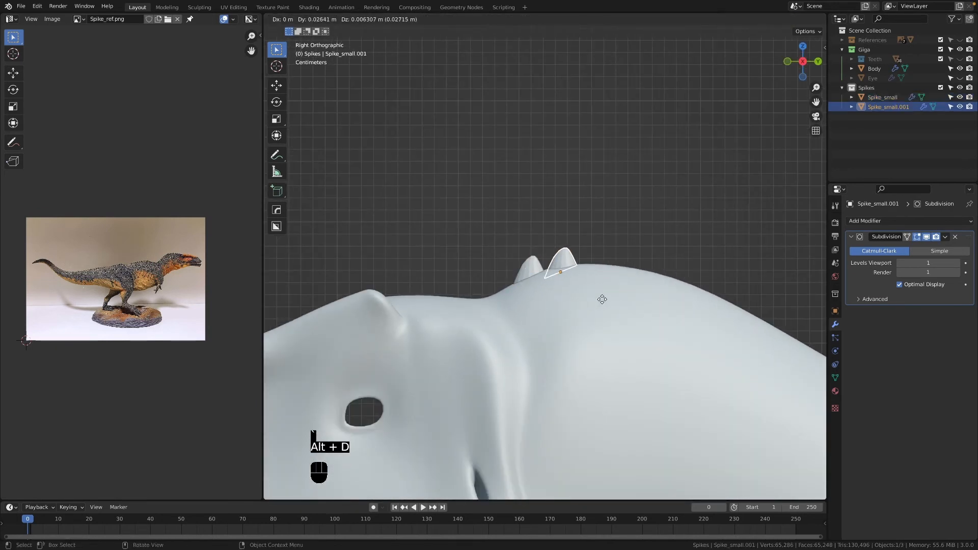
click(611, 299)
key(r)
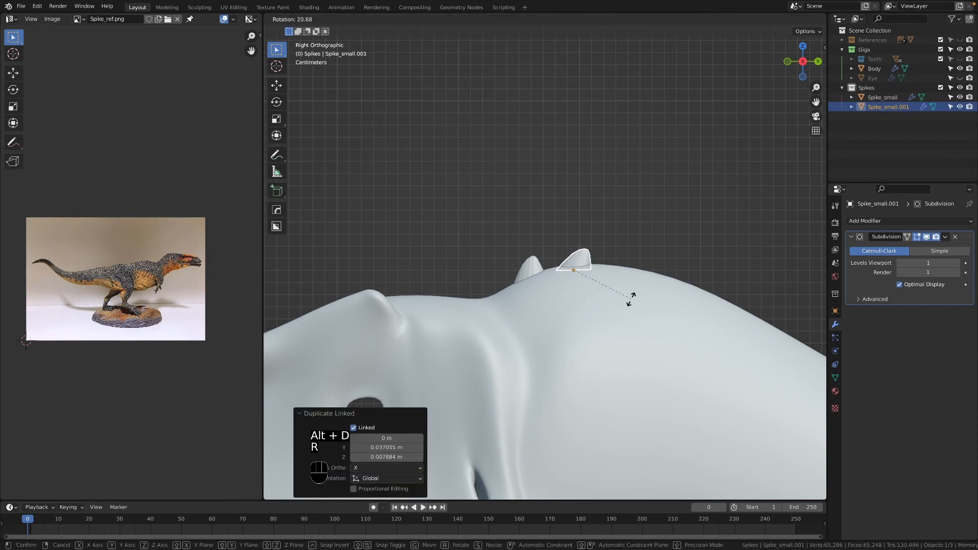
click(634, 294)
Step: Zoom the reference image in on the neck spikes and adjust the second spike's height along Z
scroll(178, 264, up, 11)
middle_drag(178, 265, 48, 310)
key(g)
key(z)
click(585, 275)
Step: Make a linked duplicate of the second spike, moved Y 0.045334 m and Z 0.000394 m, and rotate it to follow the neck
key(alt+d)
click(640, 267)
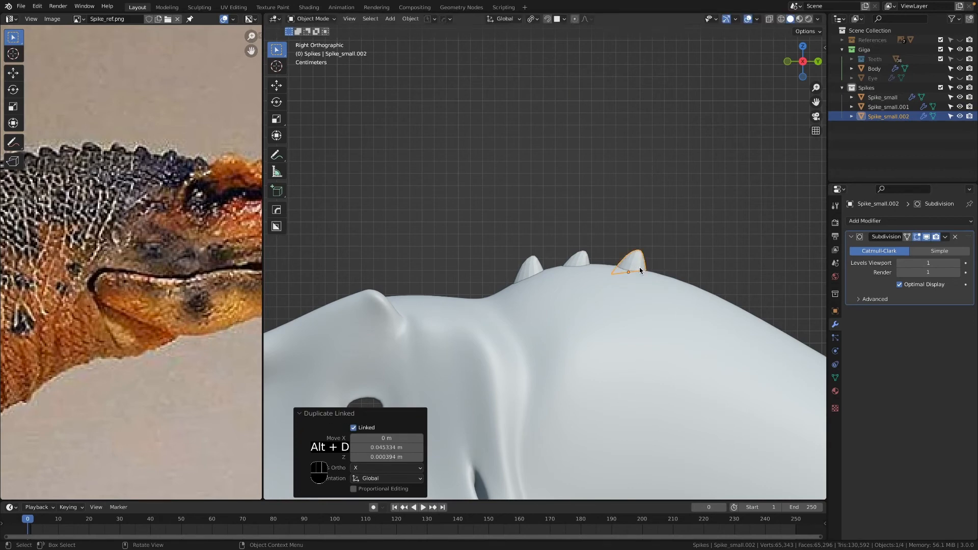
key(r)
click(639, 294)
key(g)
right_click(638, 294)
Step: Switch the transform orientation to Normal and adjust the third spike's height with the Move tool so it sits in the neck
key(comma)
click(637, 339)
click(272, 88)
shift+drag(647, 235, 643, 244)
Step: Add a fourth linked spike along the neck crest, rotate it to match the slope, and adjust its height
scroll(222, 204, down, 3)
scroll(628, 299, down, 2)
shift+middle_drag(628, 300, 550, 277)
key(alt+d)
click(584, 280)
key(r)
click(618, 291)
drag(583, 223, 579, 229)
click(571, 219)
Step: In the right side view, make a linked duplicate of the fourth spike and place it where the neck starts sloping down
middle_drag(519, 257, 550, 278)
key(KP_3)
click(554, 258)
scroll(555, 258, up, 1)
click(556, 255)
scroll(612, 300, up, 3)
key(alt+d)
click(586, 292)
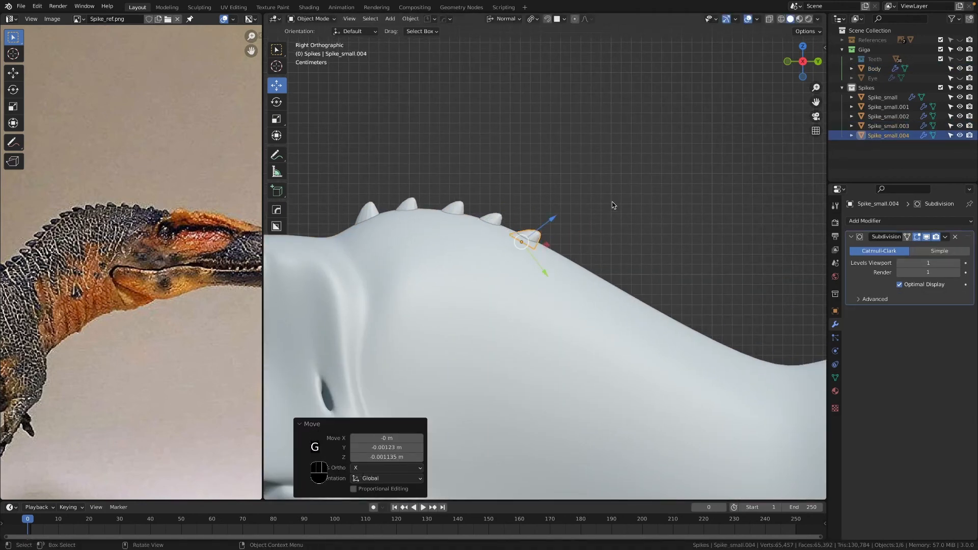
Step: Nudge the fifth spike onto the surface and rotate it by -3.31° in the side view
scroll(568, 272, down, 3)
drag(559, 232, 560, 231)
key(r)
click(626, 339)
scroll(555, 306, up, 3)
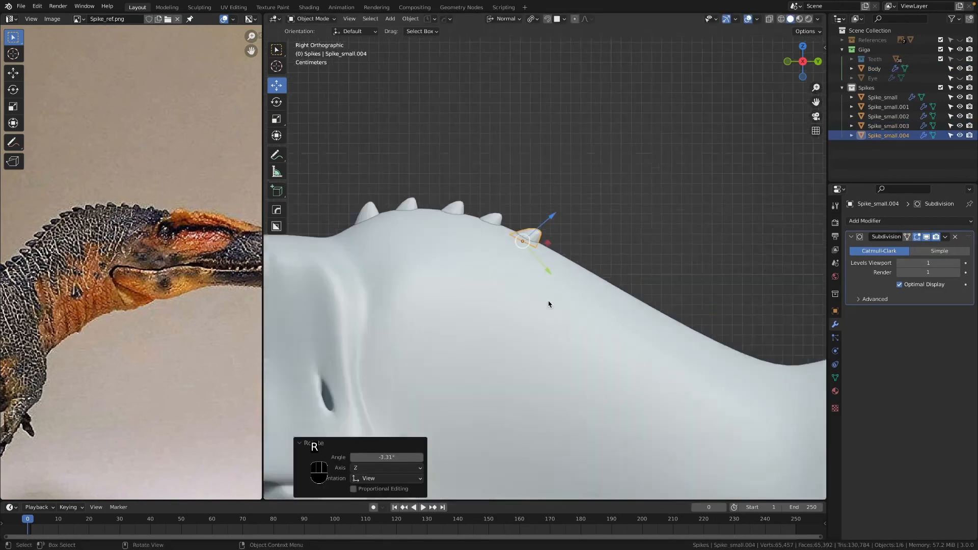
Step: Place three more linked spike duplicates in a row down the neck's slope
scroll(555, 305, down, 2)
shift+middle_drag(619, 326, 600, 314)
key(alt+d)
click(625, 327)
key(alt+d)
click(628, 319)
key(alt+d)
click(629, 313)
Step: Add another linked spike, moved Y 0.04019 m and Z -0.023842 m, and rotate it to follow the slope
shift+middle_drag(631, 311, 512, 256)
key(alt+d)
click(559, 270)
key(r)
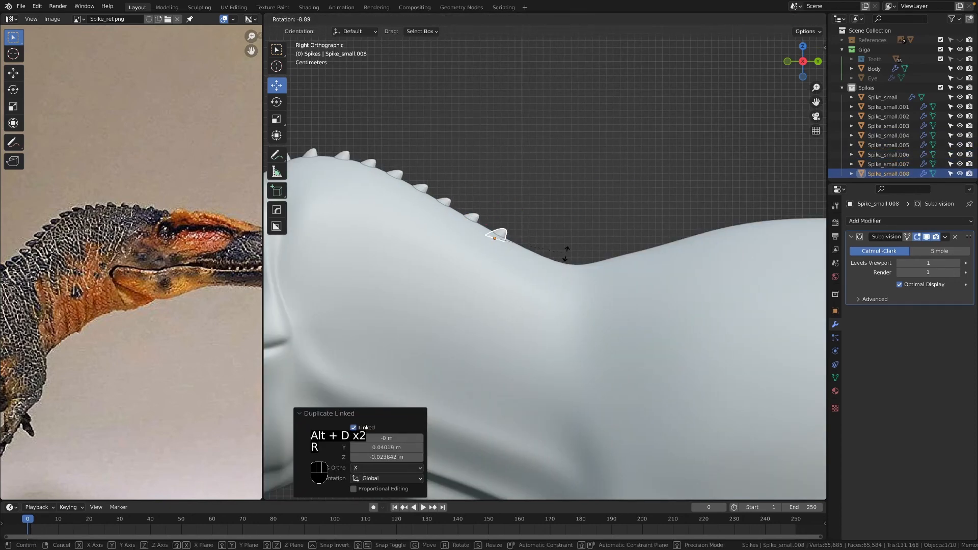
click(567, 252)
Step: Move the last spike 0.001365 m along its normal Z axis and deselect it
scroll(553, 213, down, 9)
click(544, 199)
scroll(509, 219, up, 7)
scroll(502, 224, up, 3)
click(498, 233)
key(g)
click(515, 236)
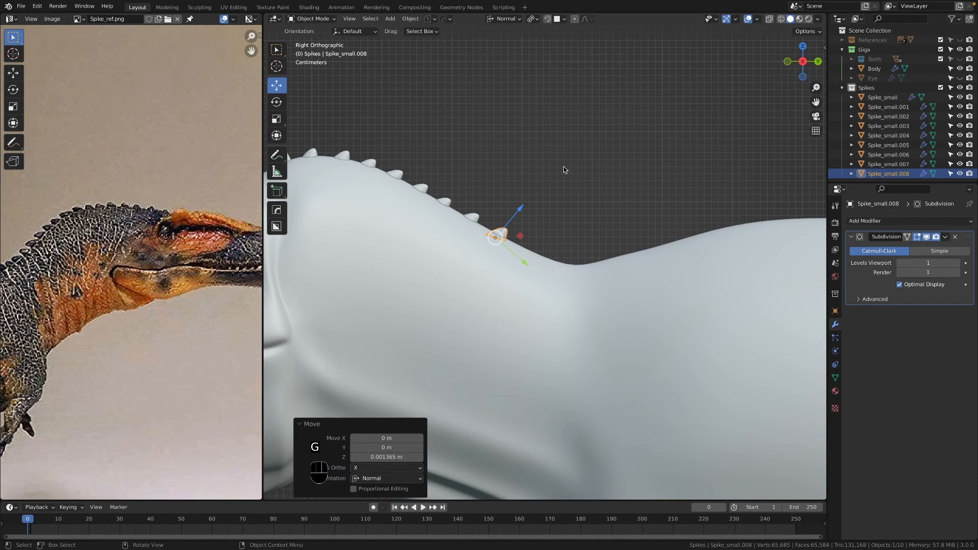
click(563, 167)
Step: Make an unlinked duplicate of the last neck spike in the right side view, moved Y 0.040603 m and Z -0.01971 m
scroll(556, 199, down, 9)
scroll(554, 216, up, 6)
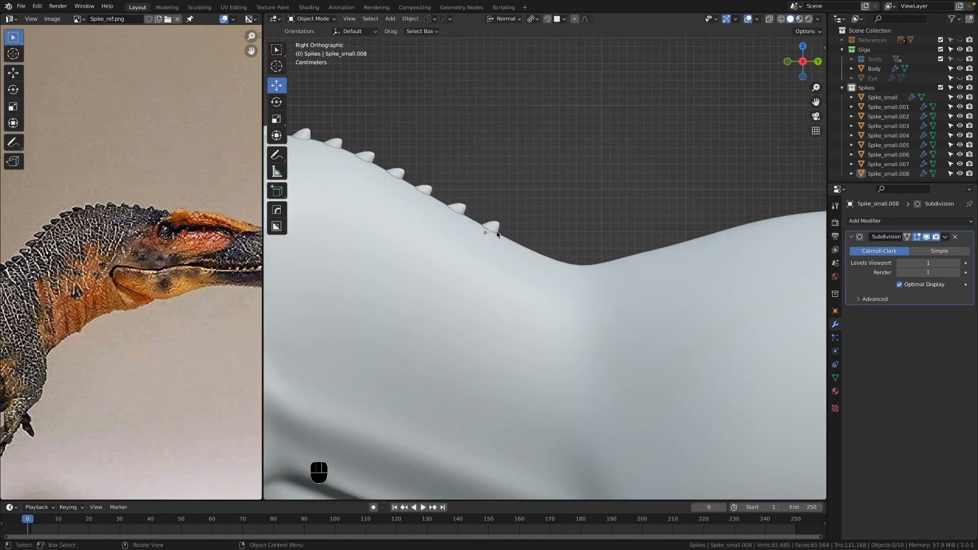
scroll(497, 234, down, 5)
middle_drag(498, 235, 548, 293)
scroll(703, 290, down, 3)
scroll(547, 293, up, 1)
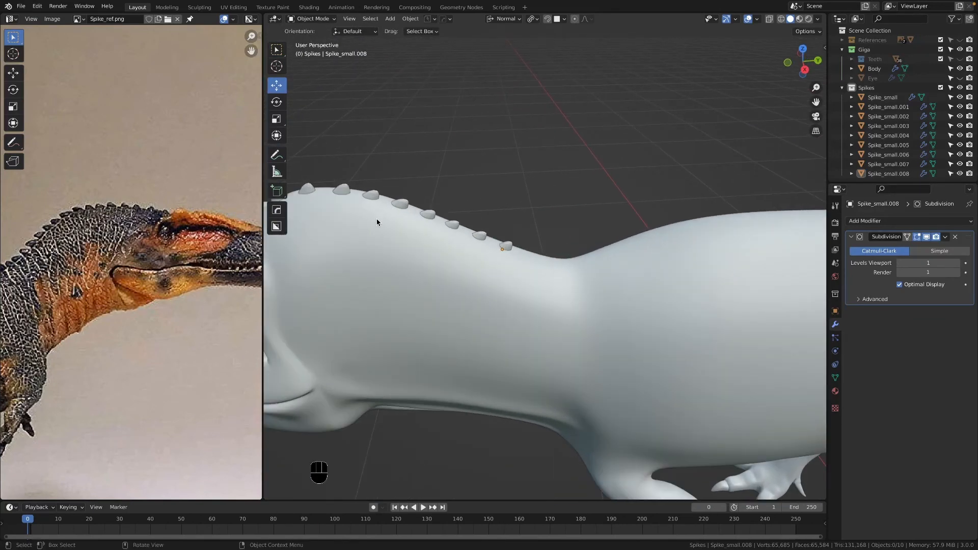
scroll(454, 241, up, 4)
click(456, 222)
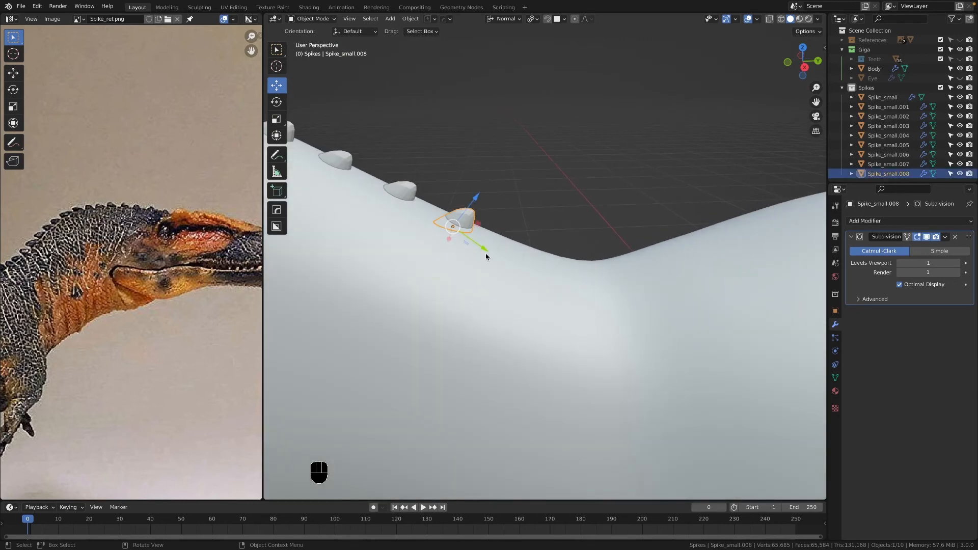
key(grave)
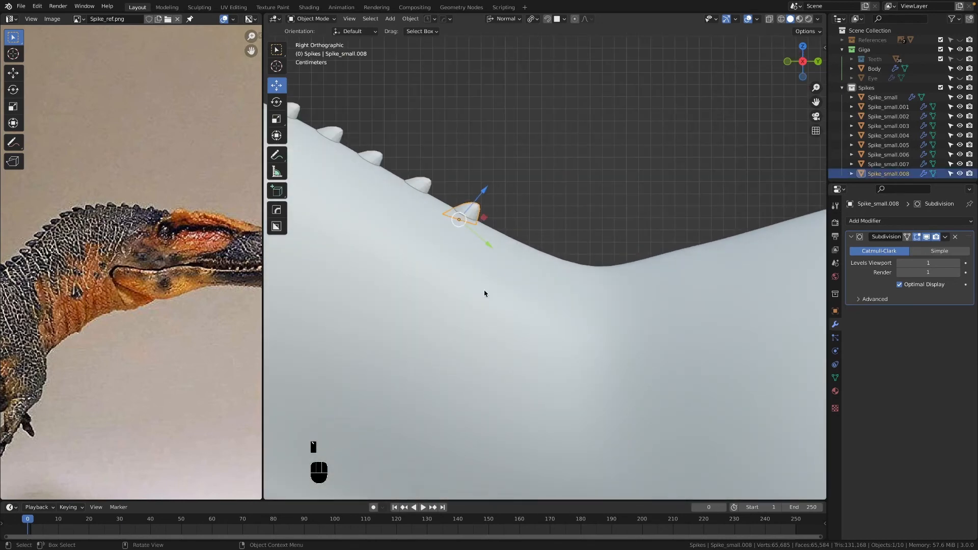
key(shift+d)
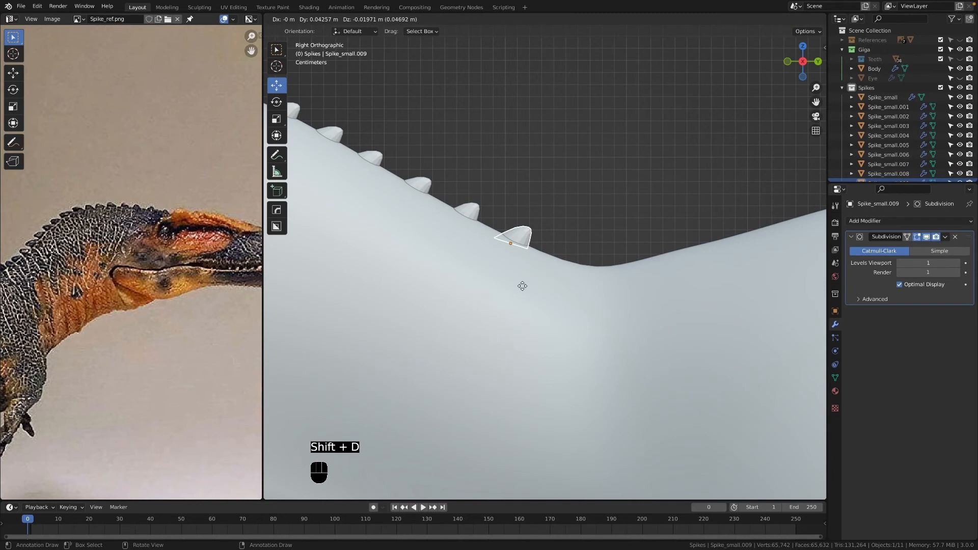
click(520, 285)
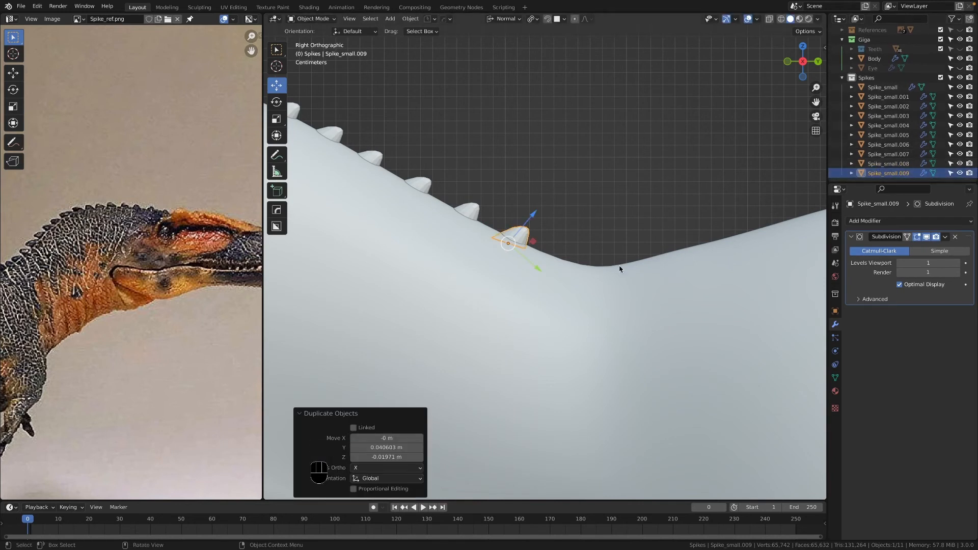
Step: Open the unlinked spike duplicate in Edit Mode with X-ray on and rename the object Spike_medium
click(467, 211)
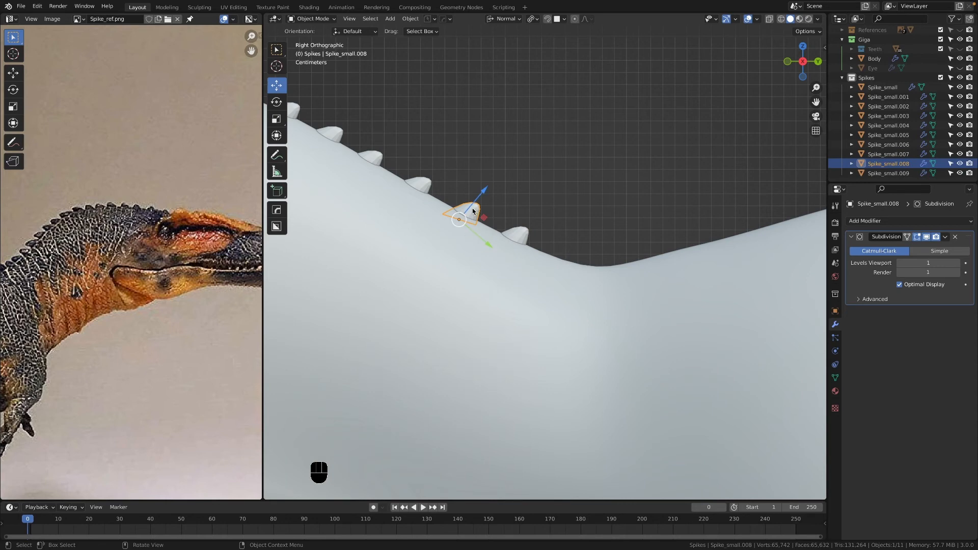
scroll(422, 209, down, 4)
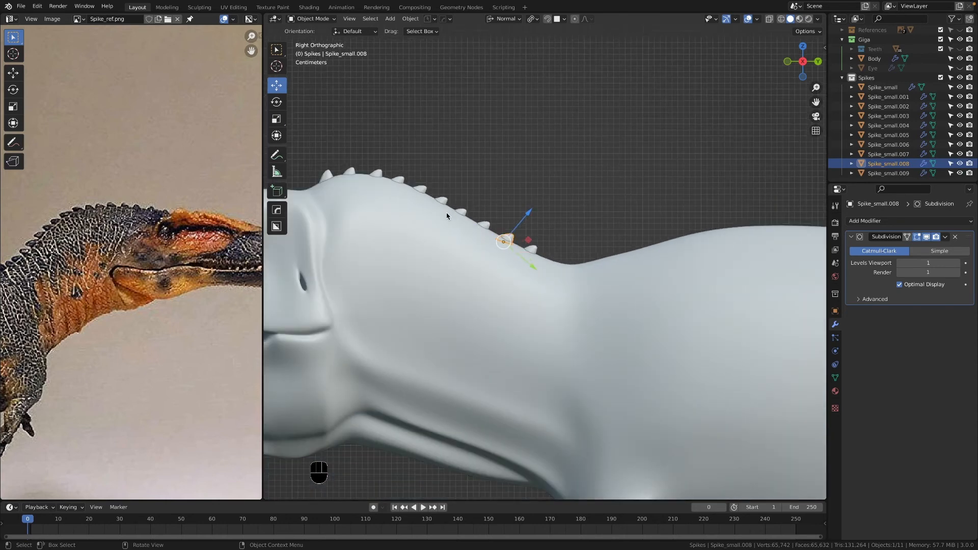
scroll(543, 221, up, 5)
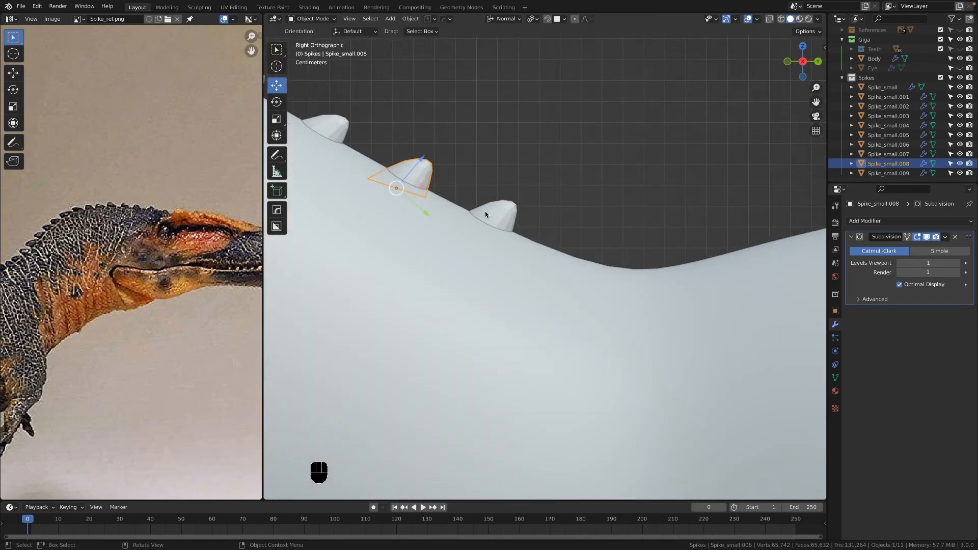
click(485, 215)
key(Tab)
key(grave)
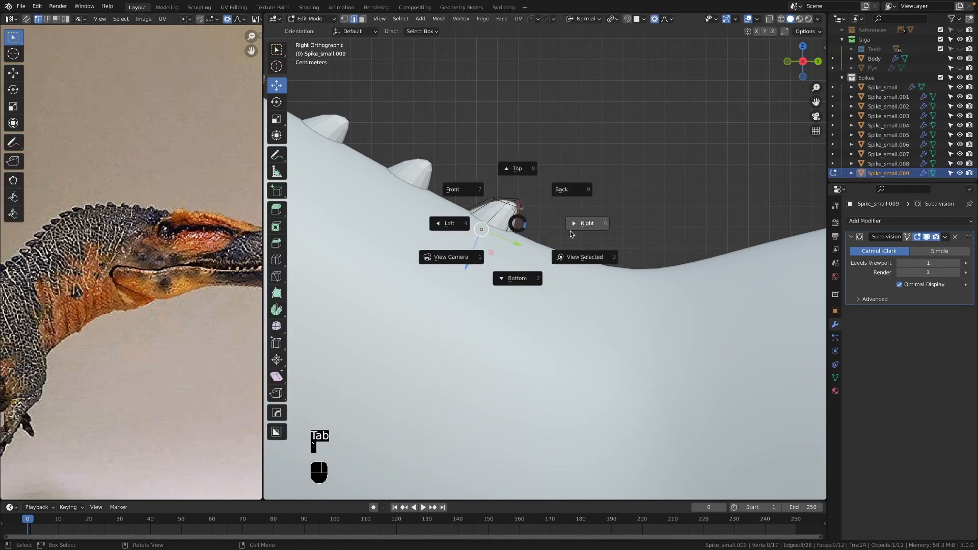
key(alt+z)
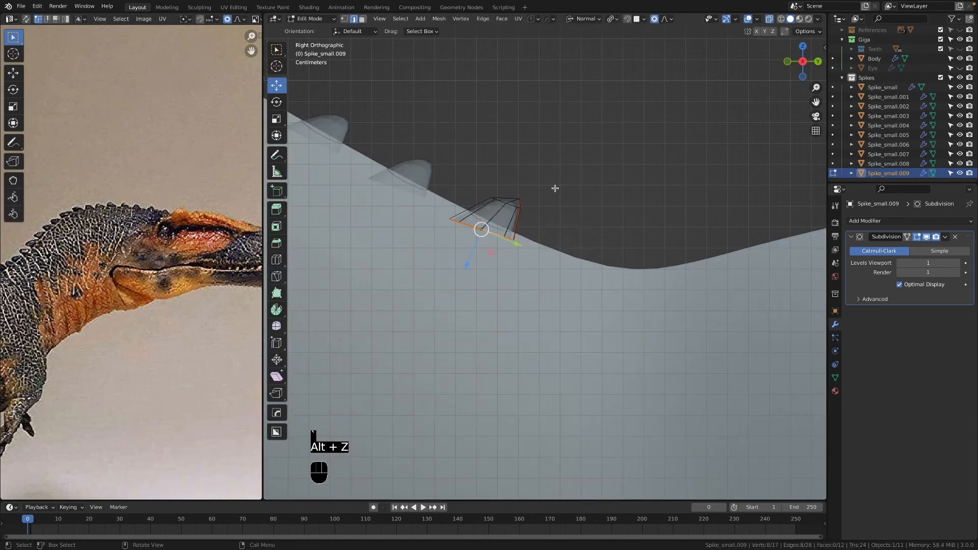
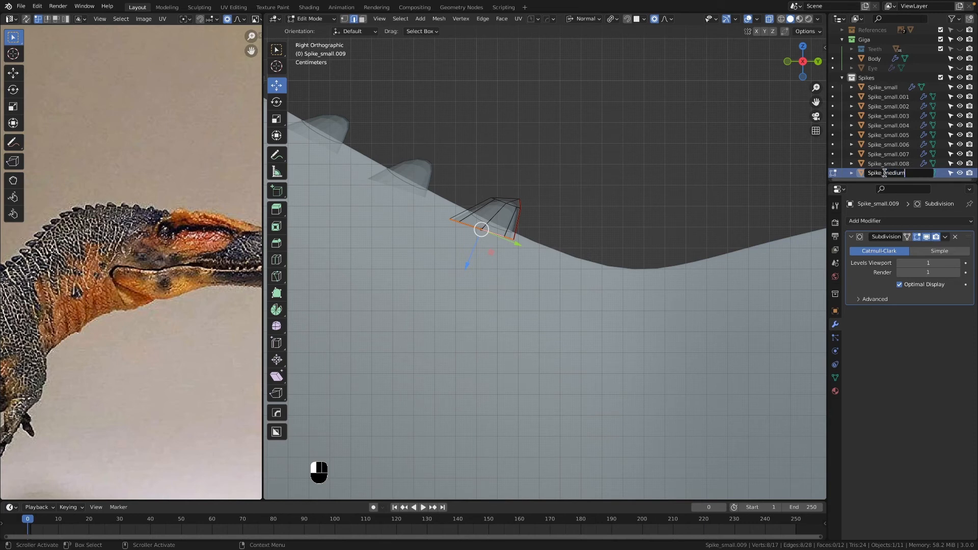
key(Return)
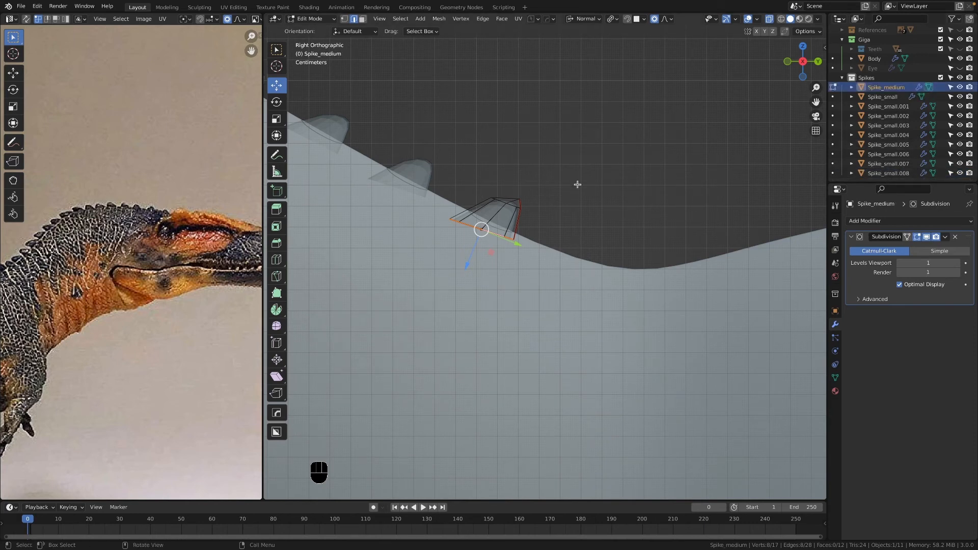
Step: Raise the medium spike's tip vertices about 0.0046 m along normal Z with proportional editing, and rotate them
drag(586, 138, 485, 212)
key(g)
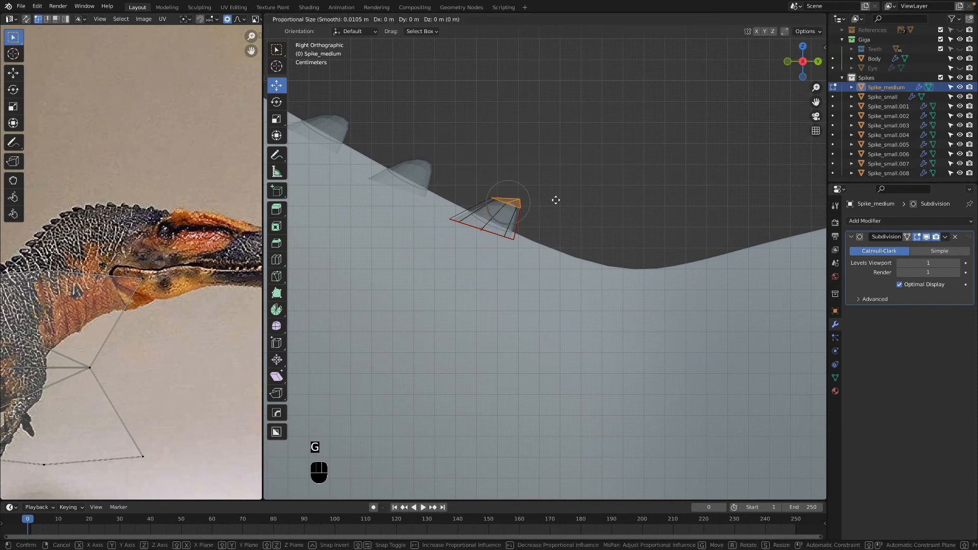
middle_drag(555, 200, 564, 196)
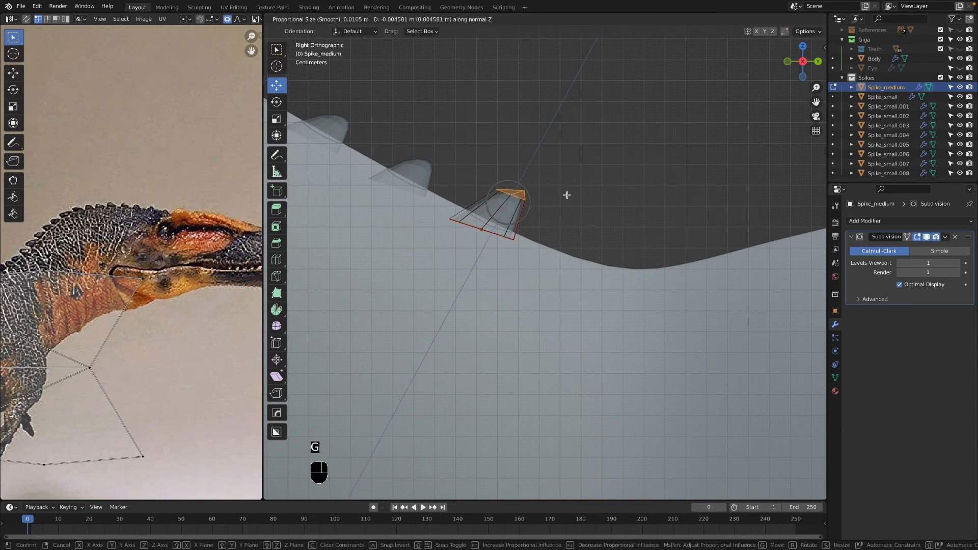
click(566, 195)
key(r)
click(566, 240)
Step: Pull the medium spike's tip further out and rotate it again to sharpen the point
key(g)
middle_drag(563, 244, 560, 247)
right_click(560, 244)
drag(550, 192, 560, 193)
key(r)
click(552, 250)
Step: Add an edge loop around the middle of the medium spike and shrink/fatten it with an offset of -0.0011 m
key(ctrl+r)
click(527, 230)
right_click(529, 230)
key(alt+s)
click(571, 233)
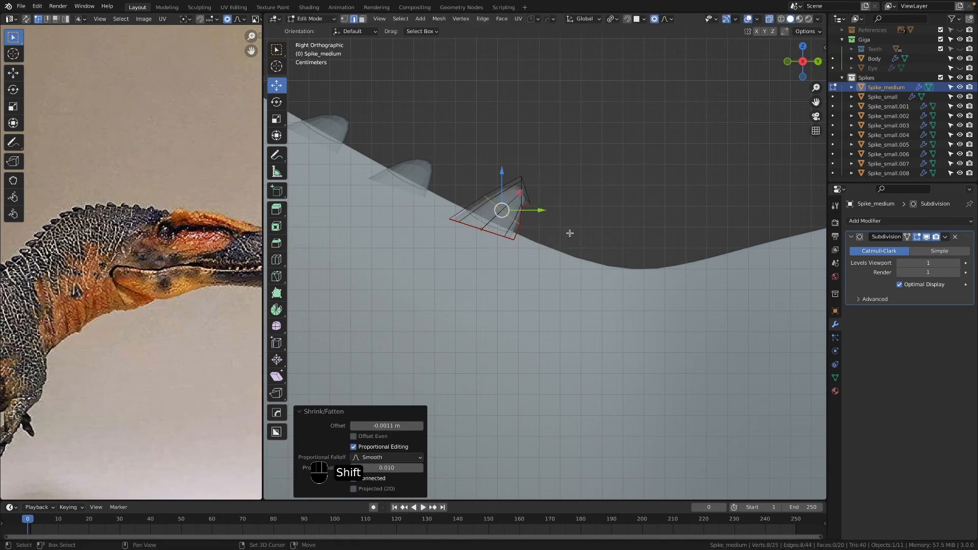
Step: Switch to vertex selection, scale the middle edge loop along Y in the right side view, and rotate it
middle_drag(569, 233, 494, 200)
key(1)
key(period)
key(2)
key(KP_3)
key(alt+s)
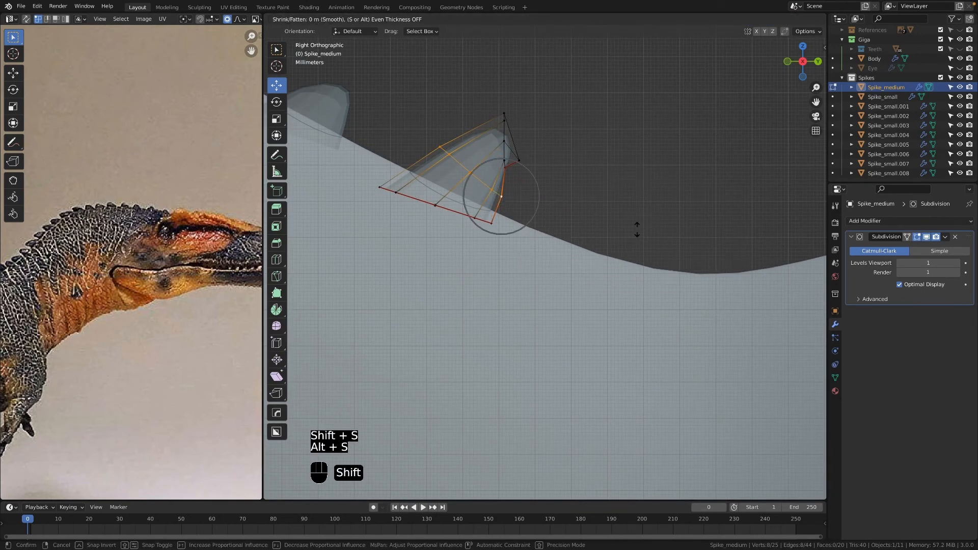
right_click(637, 316)
key(s)
key(y)
click(604, 246)
key(r)
click(566, 218)
Step: Turn X-ray off, check the medium spike in Object Mode, and return to Edit Mode in a perspective view
key(Tab)
key(alt+z)
scroll(575, 183, down, 4)
key(Tab)
scroll(548, 229, up, 5)
middle_drag(512, 179, 504, 213)
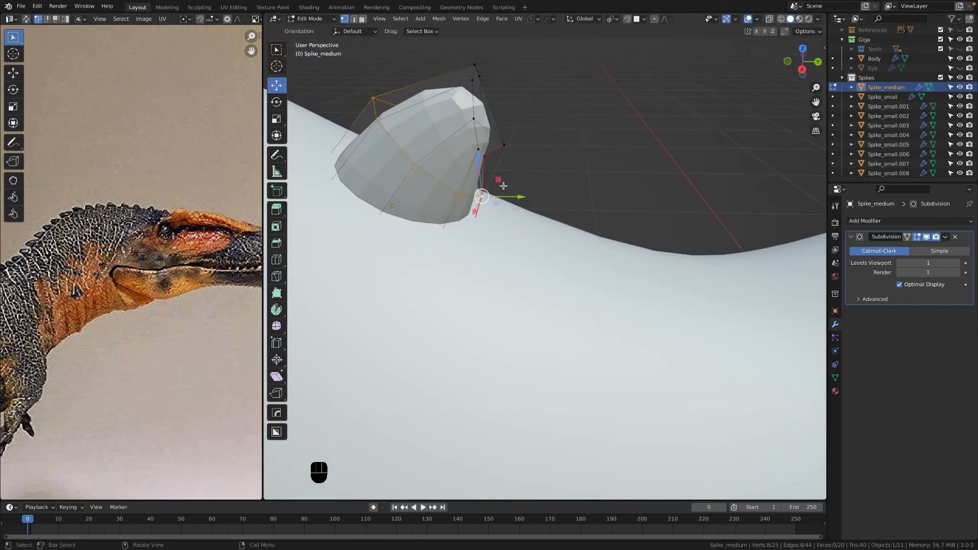
Step: Try to add another edge loop around the medium spike
key(ctrl+r)
click(492, 177)
click(509, 174)
key(super+z)
key(ctrl+r)
right_click(496, 133)
middle_drag(496, 134, 474, 238)
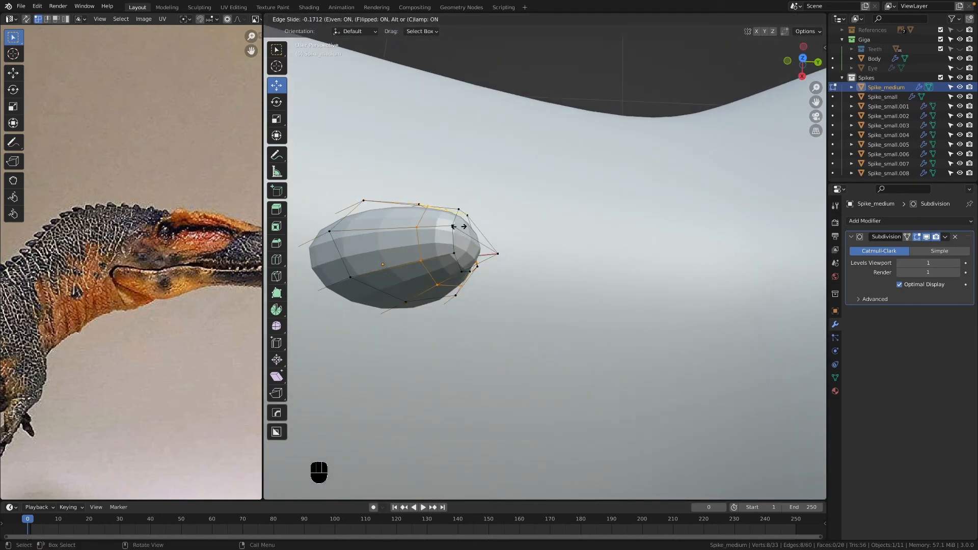
click(404, 225)
middle_drag(412, 224, 469, 163)
key(ctrl+z)
Step: Reposition the vertex at the rear of the medium spike's tip and adjust its height along Z
middle_drag(535, 201, 530, 224)
click(527, 201)
drag(524, 177, 526, 157)
drag(553, 184, 563, 186)
key(g)
key(z)
click(556, 207)
Step: Select the vertices around the medium spike's tip and rotate them about 28° in the right side view to curve it
alt+click(510, 182)
key(r)
key(x)
right_click(558, 196)
scroll(558, 196, up, 3)
middle_drag(557, 196, 458, 183)
alt+shift+click(517, 89)
middle_drag(557, 152, 575, 207)
key(grave)
key(r)
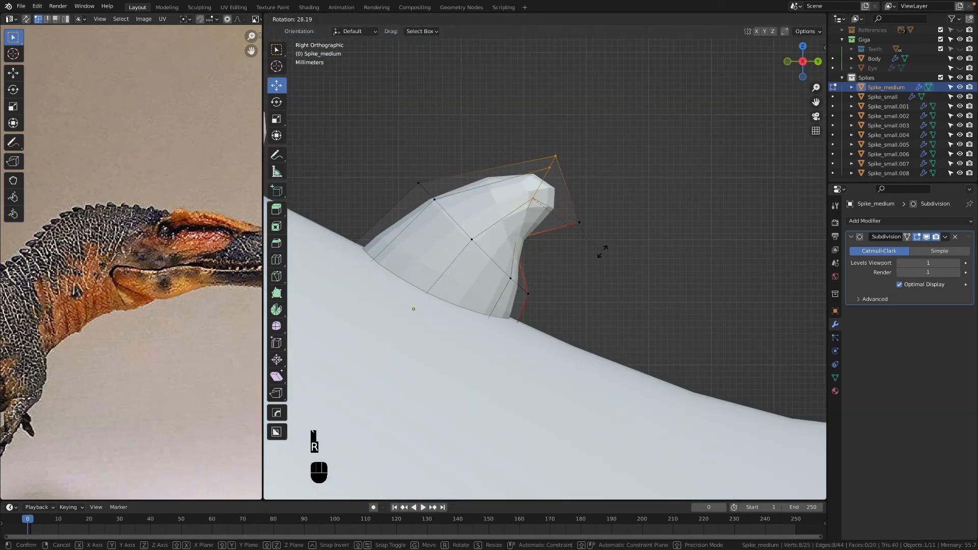
click(601, 250)
Step: Inspect the reshaped medium spike in Object Mode beside the small neck spikes
key(Tab)
scroll(585, 249, down, 4)
key(ctrl+a)
click(539, 285)
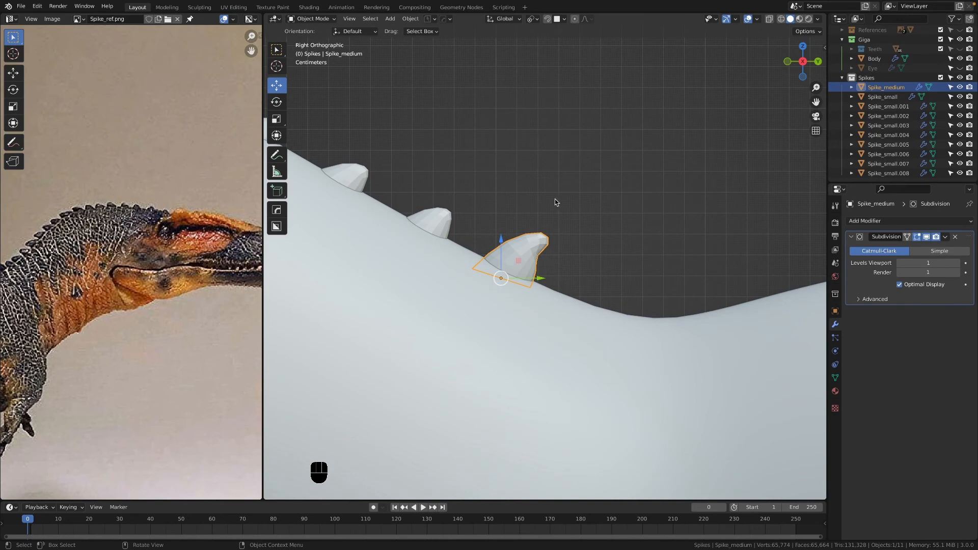
scroll(525, 202, down, 3)
scroll(564, 244, up, 3)
scroll(564, 244, up, 3)
Step: In Edit Mode with X-ray on, move the vertices of the medium spike's rear notch outward to soften the curve
key(Tab)
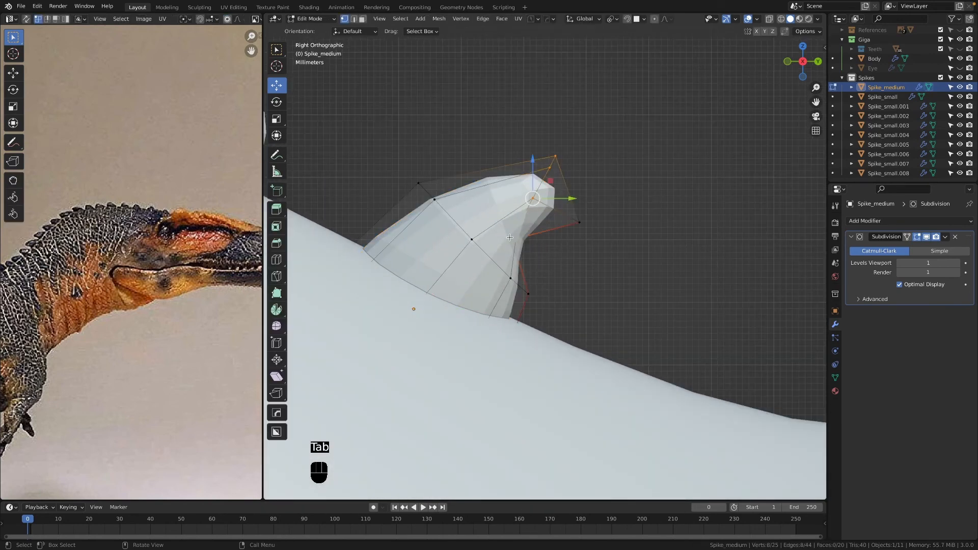
scroll(518, 250, up, 3)
key(alt+z)
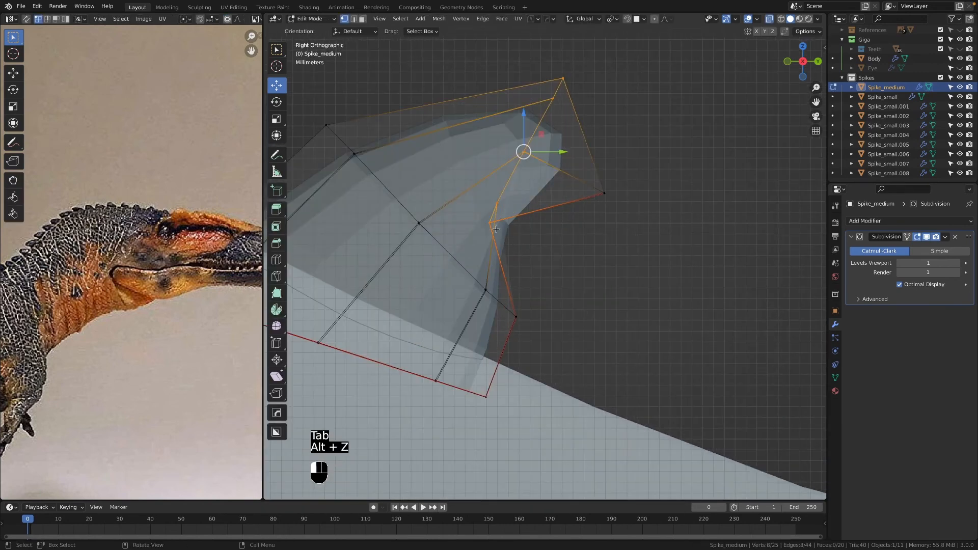
drag(521, 224, 553, 229)
click(485, 290)
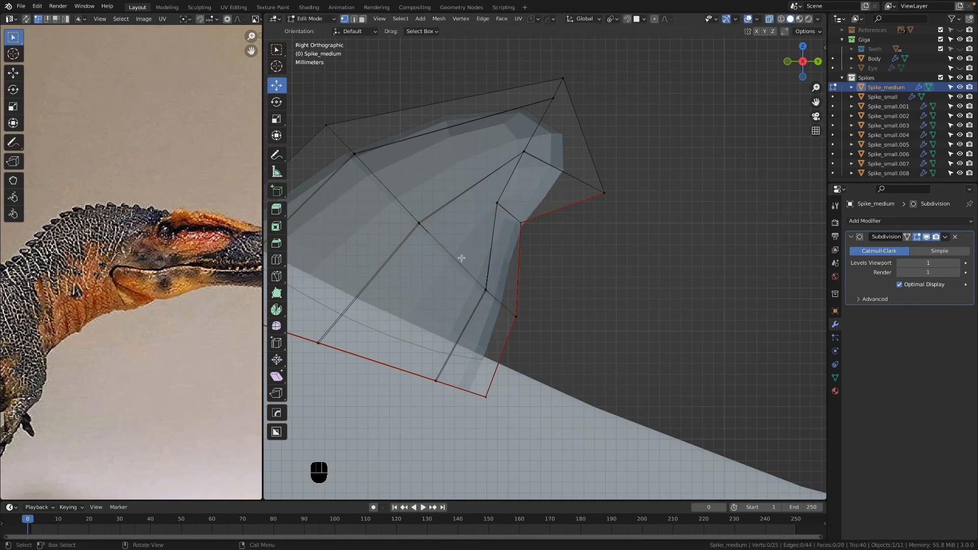
drag(513, 294, 497, 289)
Step: Return to Object Mode, turn X-ray off, and move the medium spike against the neck just behind the last small spike
scroll(574, 300, down, 3)
key(Tab)
scroll(486, 285, up, 1)
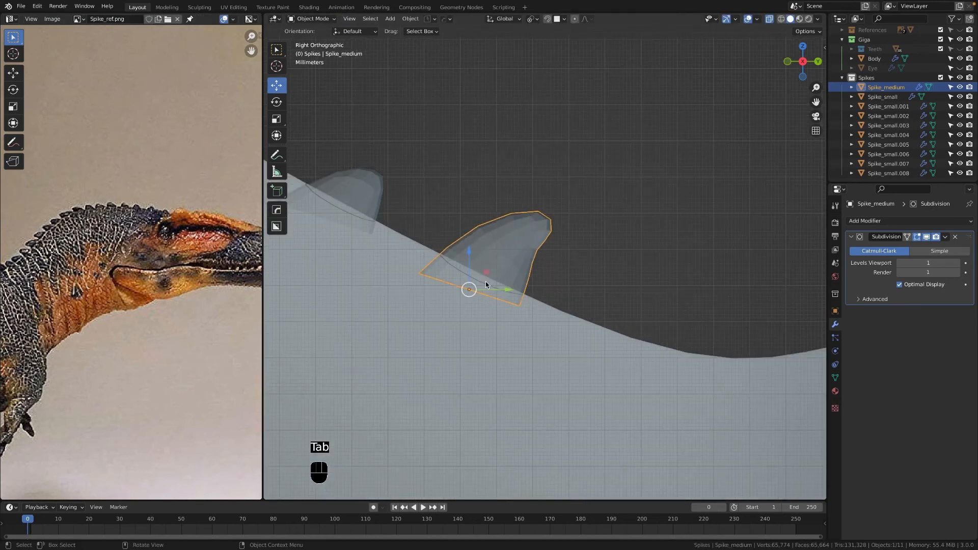
key(alt+z)
scroll(555, 271, down, 2)
key(g)
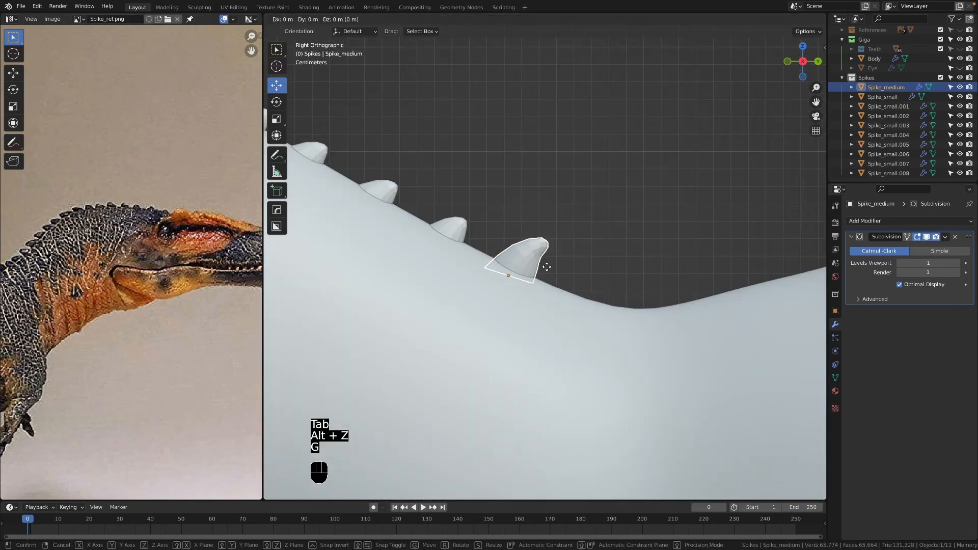
click(498, 369)
drag(545, 292, 527, 287)
key(g)
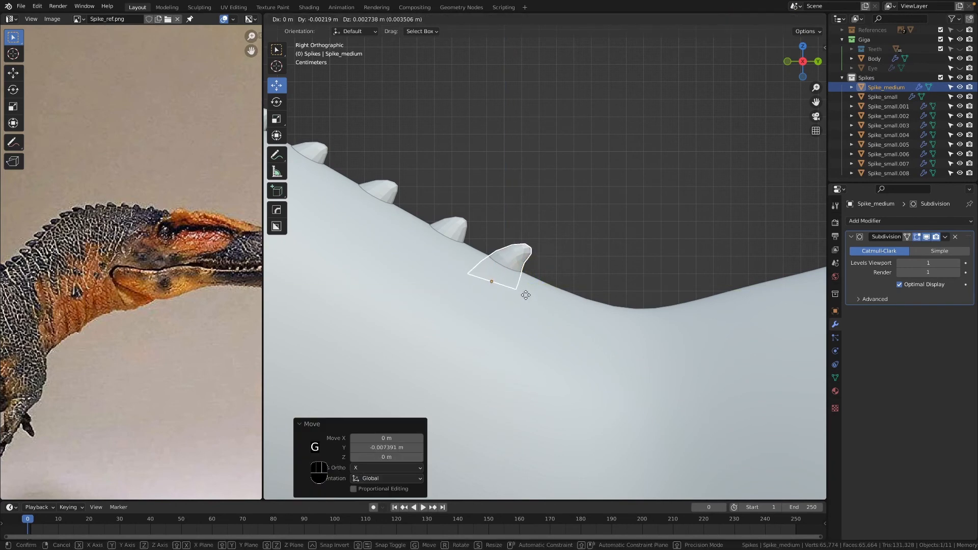
click(501, 305)
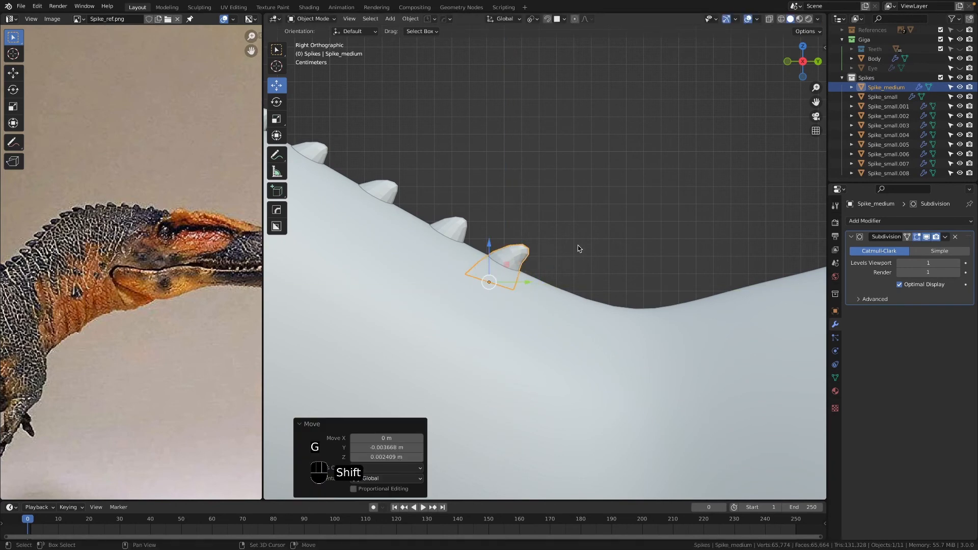
Step: Compare the spike row with the reference and rotate the medium spike about -1.6° in the right side view
click(611, 224)
scroll(634, 209, down, 5)
scroll(566, 314, down, 6)
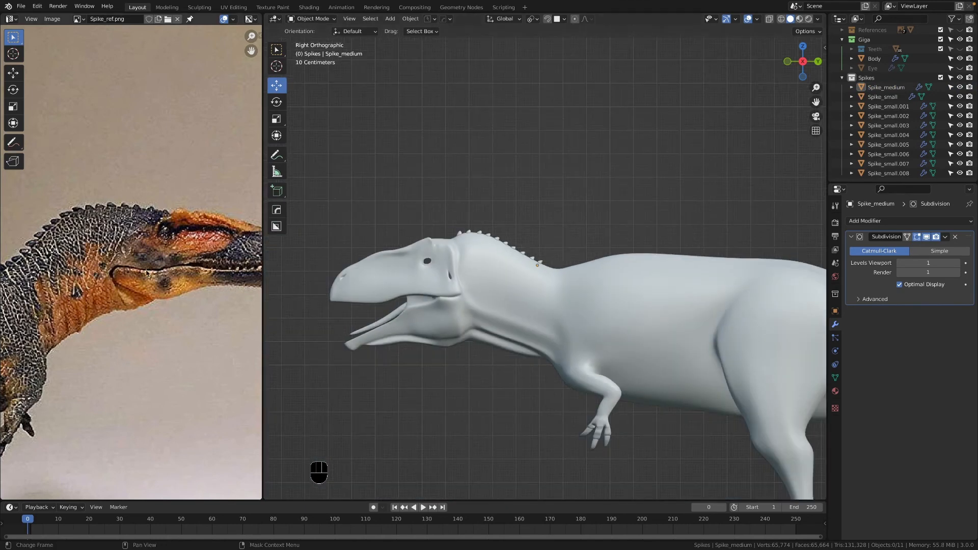
middle_drag(147, 270, 183, 245)
scroll(550, 260, up, 9)
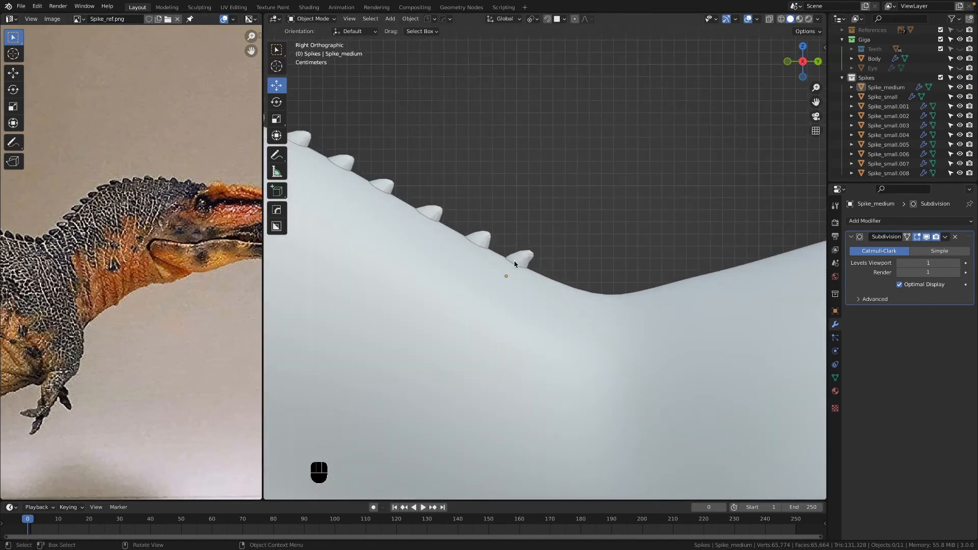
key(r)
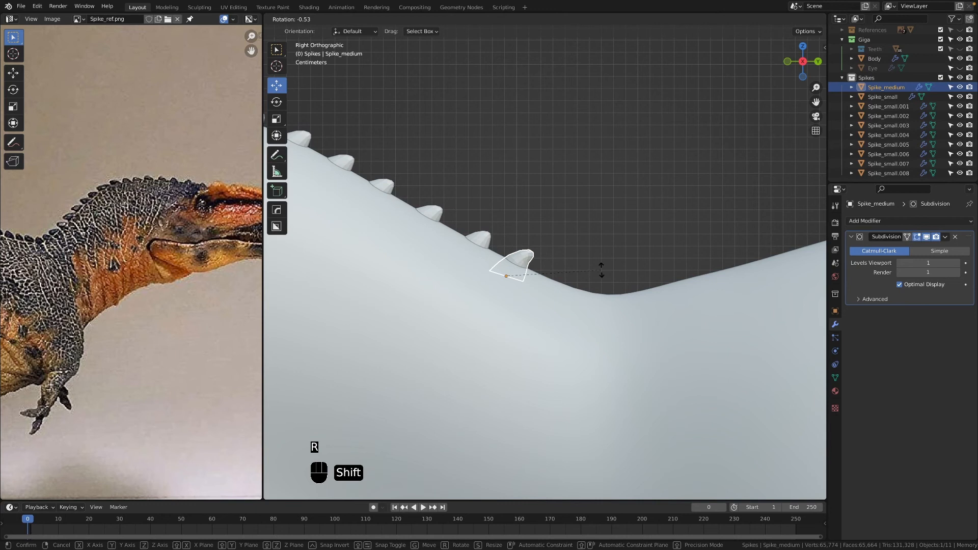
click(597, 209)
Step: Place a linked duplicate of the medium spike behind it, rotated about -9.27° and lowered along global Z into the neck
key(alt+d)
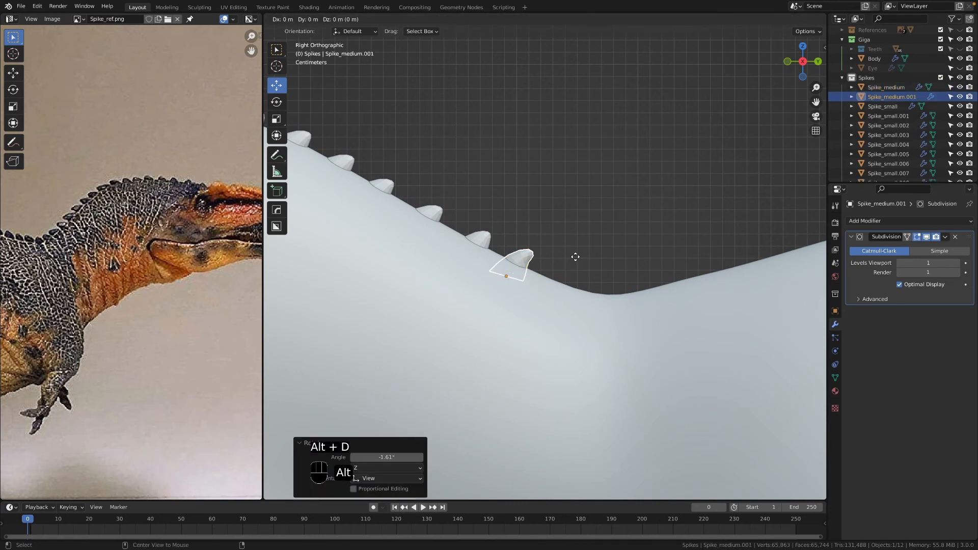
click(723, 305)
key(r)
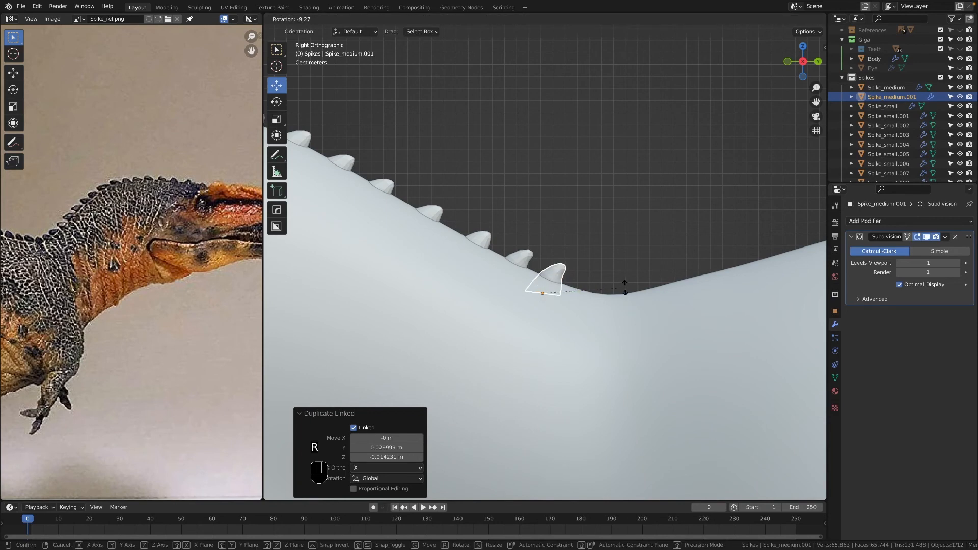
click(624, 291)
key(g)
key(z)
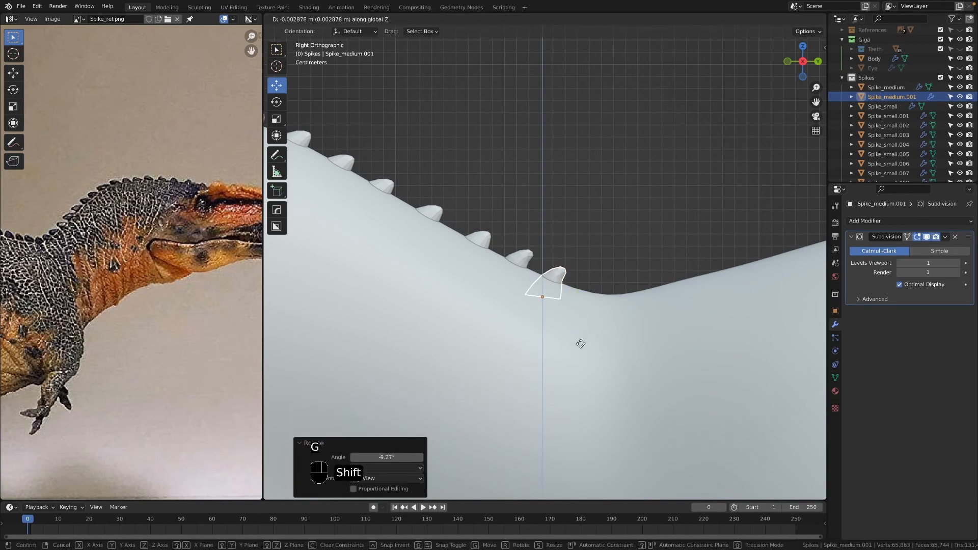
click(584, 326)
Step: Switch to Normal orientation and add another linked medium spike, rotated about -8.7° and sunk along its normal Z
key(comma)
click(585, 380)
key(alt+d)
click(657, 278)
key(r)
click(656, 266)
key(g)
key(z)
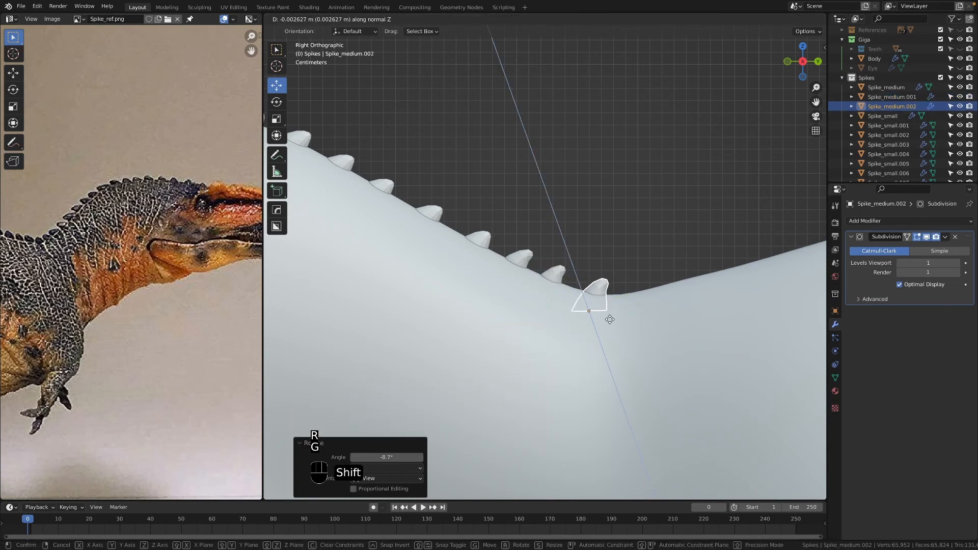
click(609, 318)
Step: Place three more linked medium spikes from the base of the neck up the start of the back, angled to the slope
click(632, 121)
scroll(632, 121, down, 8)
scroll(509, 255, up, 6)
click(582, 283)
key(alt+d)
click(602, 284)
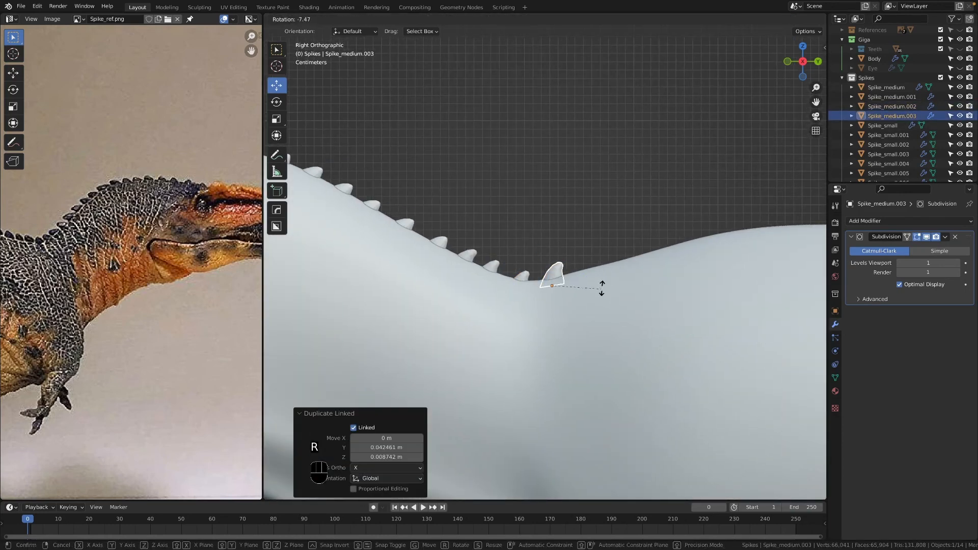
key(alt+d)
click(632, 267)
key(alt+d)
click(662, 256)
click(644, 206)
scroll(586, 229, down, 6)
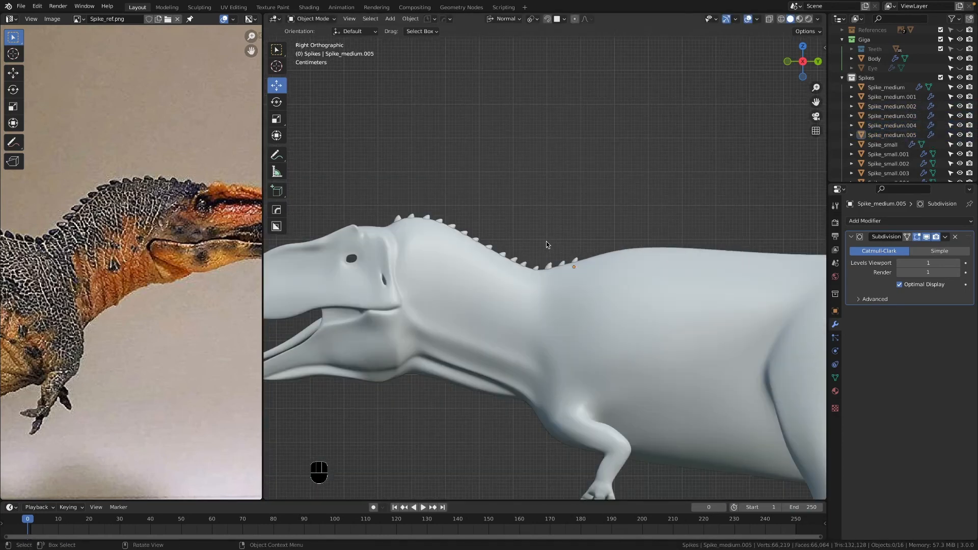
Step: Add one linked medium spike behind the last one on the rising back, and rotate and reposition it against the surface
middle_drag(525, 229, 583, 266)
key(grave)
scroll(667, 282, up, 5)
shift+middle_drag(667, 282, 569, 283)
click(571, 270)
scroll(571, 270, down, 3)
key(alt+d)
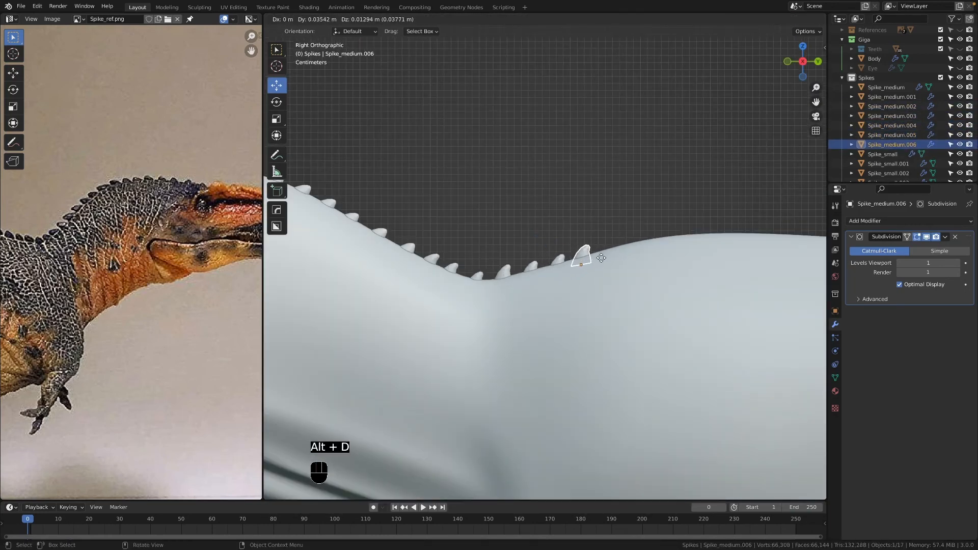
click(597, 261)
key(r)
click(610, 232)
key(g)
click(610, 234)
scroll(606, 224, down, 4)
middle_drag(13, 227, 166, 230)
scroll(571, 258, up, 4)
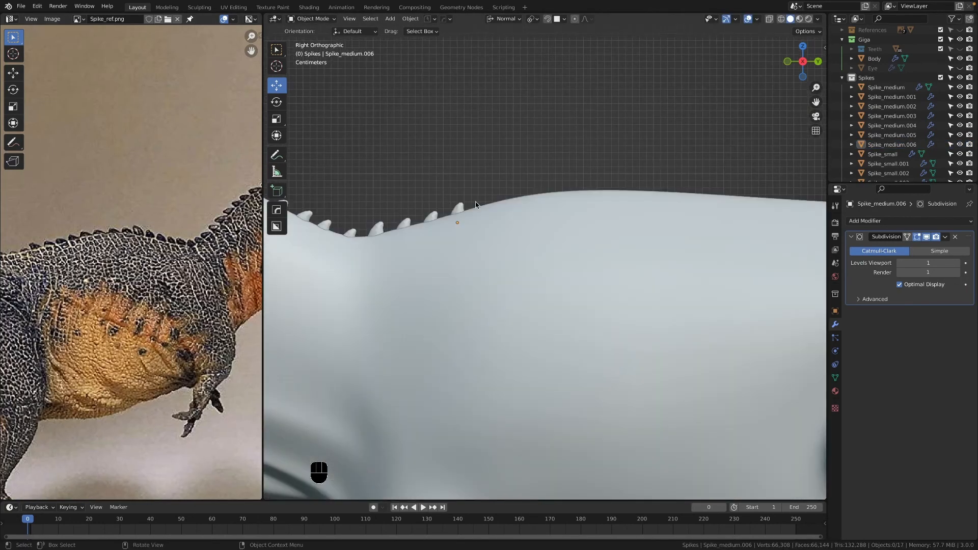
Step: Continue the row with four linked medium spikes up the back, rotating and repositioning them to follow its curve
click(458, 210)
key(alt+d)
click(486, 208)
key(alt+d)
click(514, 203)
key(r)
click(547, 209)
key(g)
click(535, 191)
key(alt+d)
click(540, 178)
key(alt+d)
click(571, 176)
Step: Check the back spikes against the reference and add another linked medium spike about 0.044 m behind the last one
middle_drag(514, 217, 481, 211)
scroll(609, 260, down, 5)
middle_drag(219, 254, 203, 173)
scroll(588, 248, up, 5)
scroll(588, 248, up, 4)
middle_drag(588, 248, 482, 260)
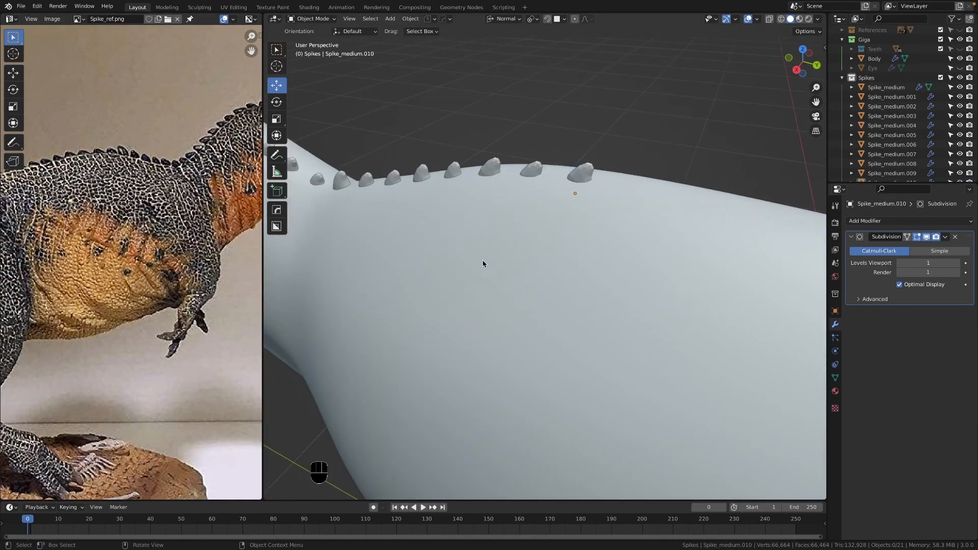
middle_drag(138, 234, 212, 194)
key(KP_3)
click(561, 214)
shift+middle_drag(561, 217, 484, 238)
scroll(500, 253, up, 2)
key(alt+d)
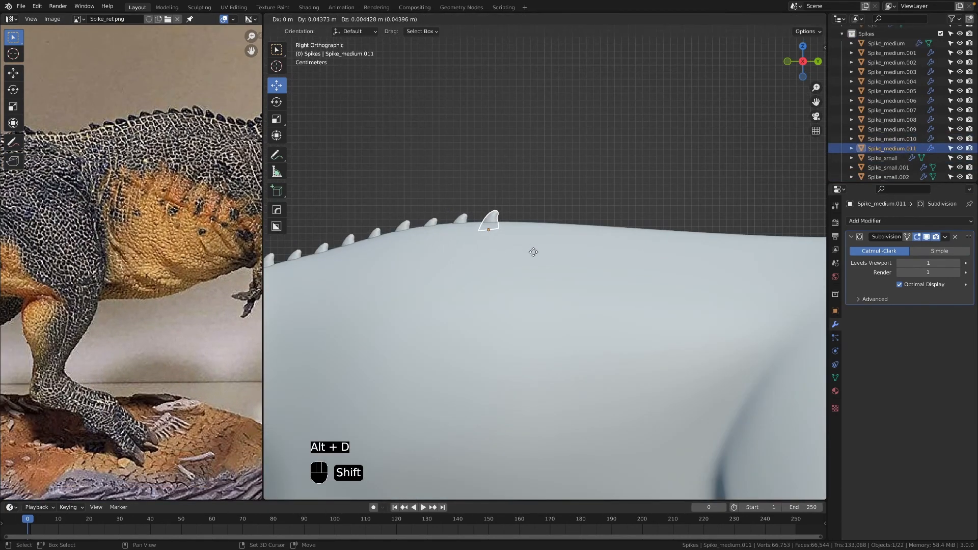
click(533, 266)
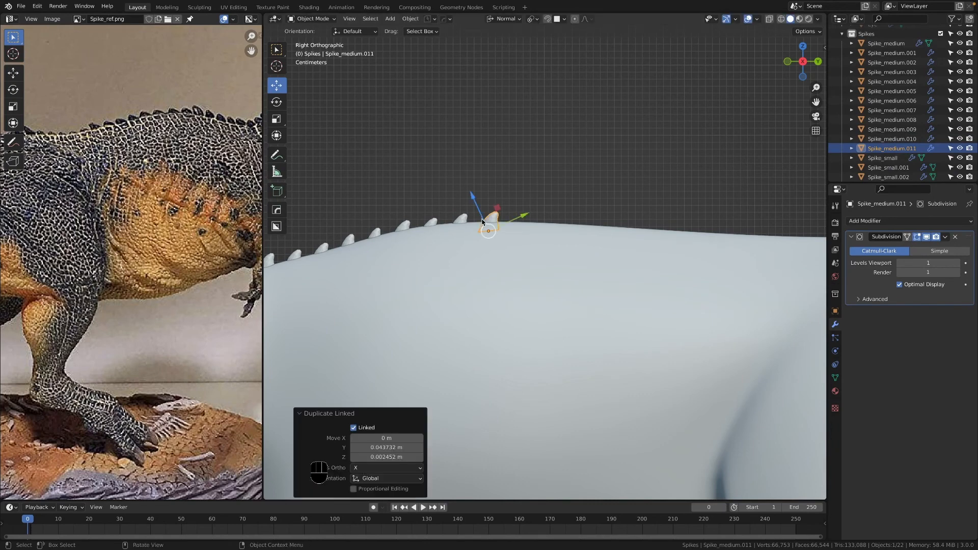
Step: Make an unlinked duplicate of the last medium spike, place it behind on the back, and rename it Spike_large
scroll(487, 230, up, 1)
key(shift+d)
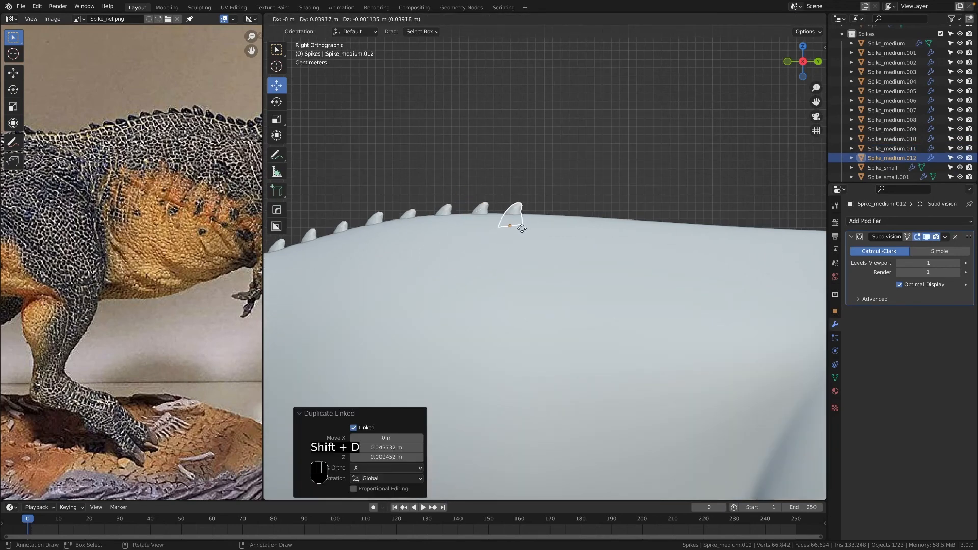
double_click(872, 160)
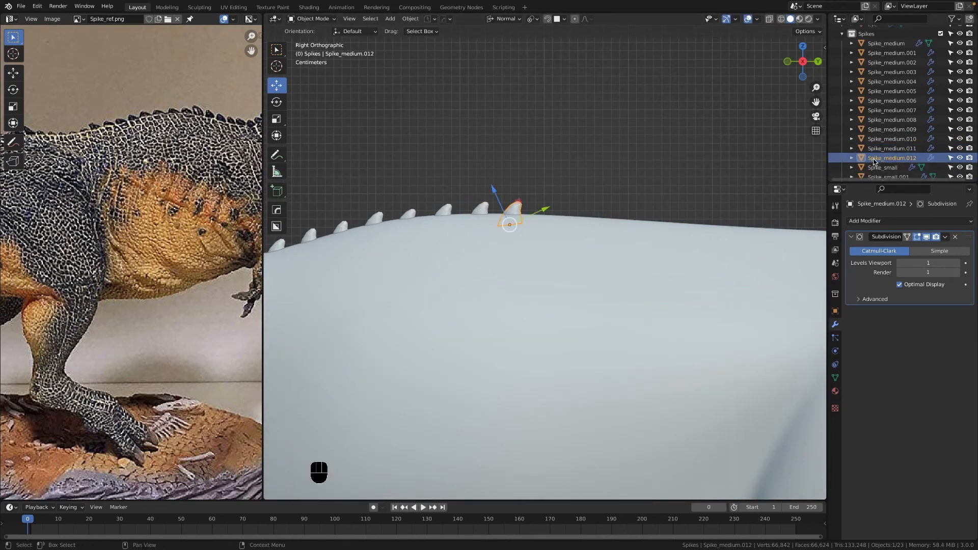
scroll(934, 155, down, 3)
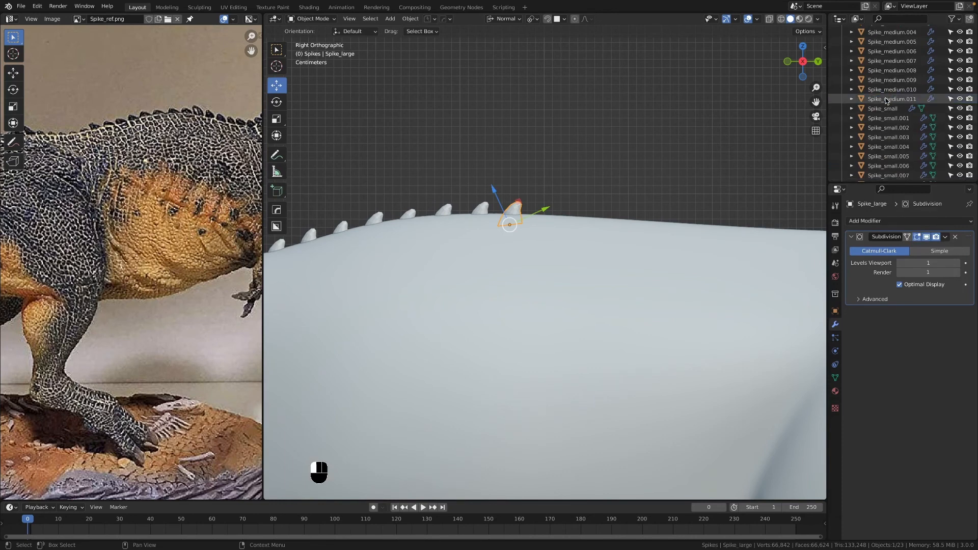
Step: In Edit Mode, select all of Spike_large's geometry and scale it by about 1.43 along global Y
key(Tab)
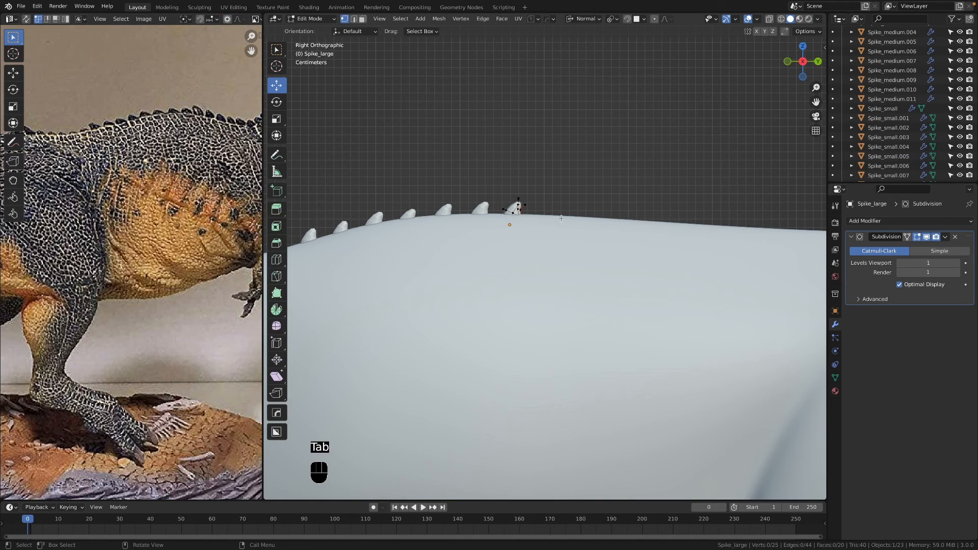
key(a)
key(a)
key(a)
key(comma)
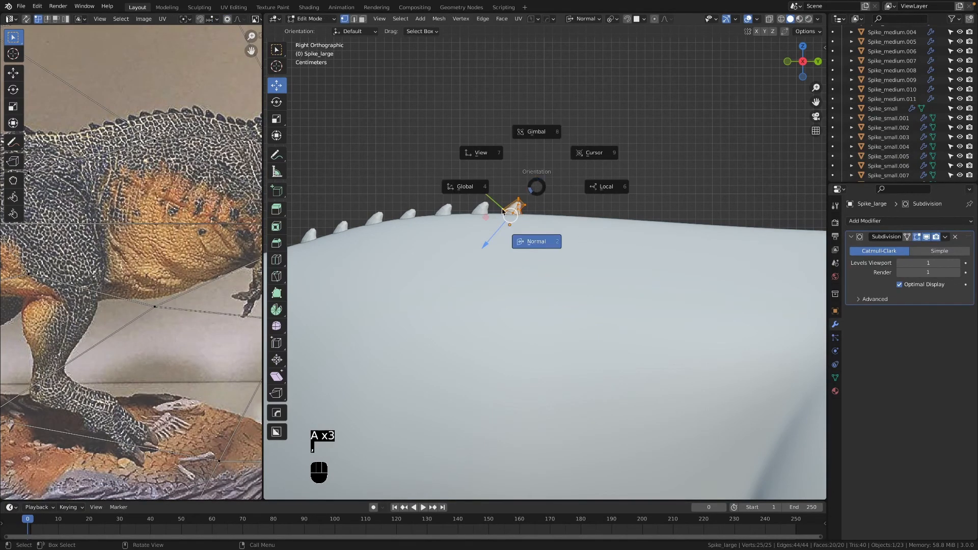
click(474, 191)
middle_drag(474, 192, 523, 237)
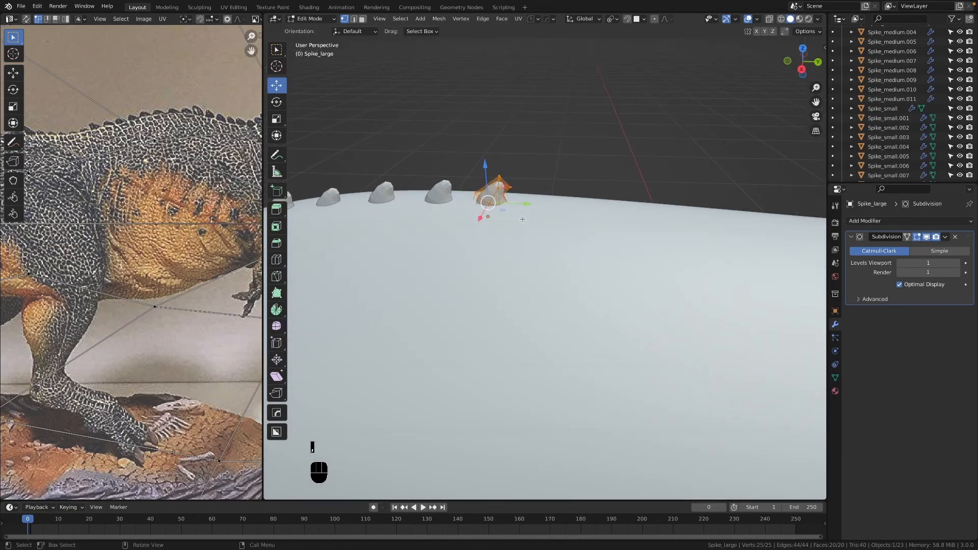
key(s)
key(y)
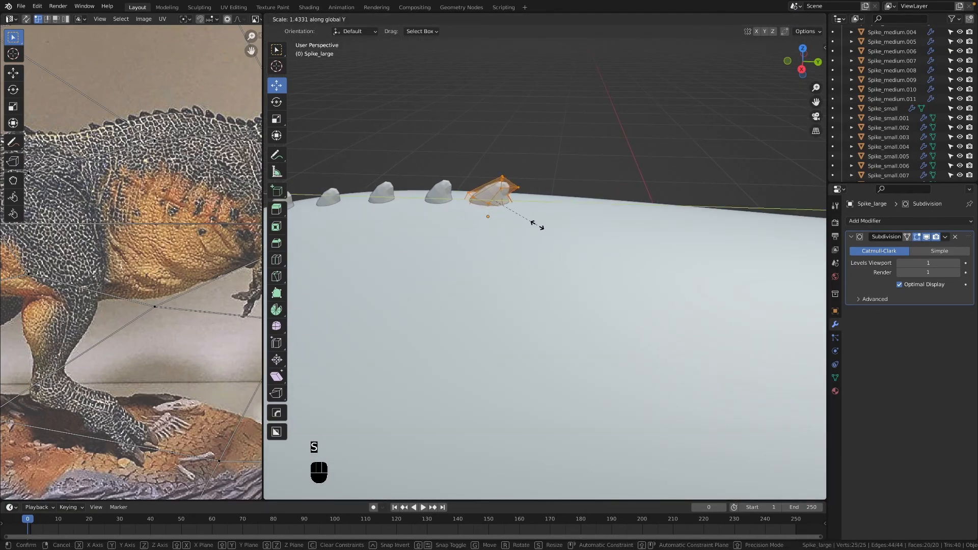
click(537, 226)
Step: Isolate the large spike in local view, reposition its profile vertices with X-ray on, and rotate the tip vertices
key(KP_3)
scroll(489, 218, up, 5)
drag(478, 96, 472, 95)
key(slash)
drag(717, 154, 651, 197)
drag(674, 148, 673, 111)
key(alt+z)
click(632, 213)
drag(659, 213, 677, 213)
drag(590, 122, 707, 237)
key(r)
click(692, 279)
Step: Turn X-ray off and scale two edge loops of the large spike along X to adjust its thickness
key(alt+z)
key(Tab)
scroll(662, 278, down, 4)
key(Tab)
middle_drag(489, 250, 588, 283)
alt+click(561, 316)
key(s)
key(x)
click(606, 301)
alt+click(552, 256)
key(s)
key(x)
click(607, 298)
Step: Return to Object Mode, collapse the Spikes collection, and exit local view to show the whole model
key(Tab)
scroll(632, 301, down, 3)
key(grave)
scroll(846, 138, up, 5)
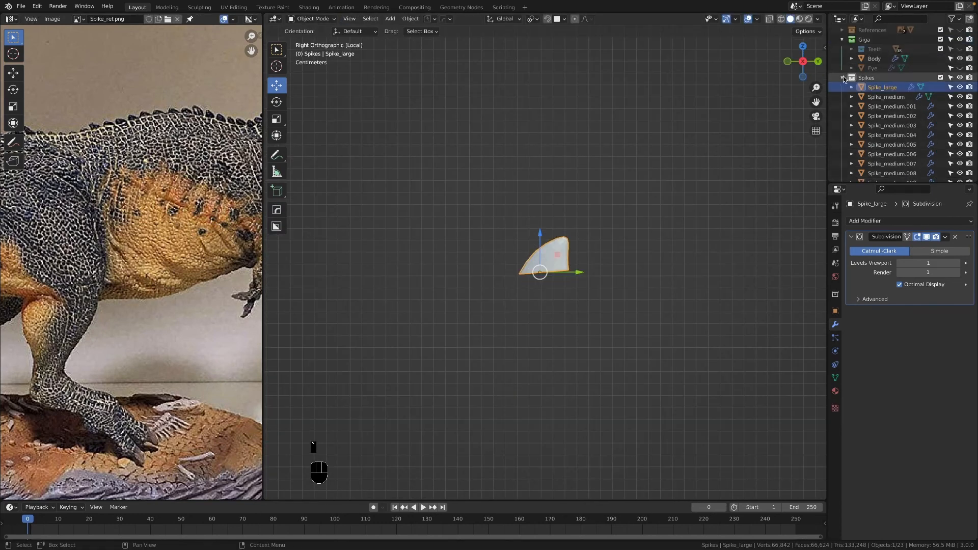
click(843, 78)
key(KP_Divide)
key(alt+a)
Step: Place two linked duplicates of the large spike in a row behind it along the back
scroll(566, 216, down, 4)
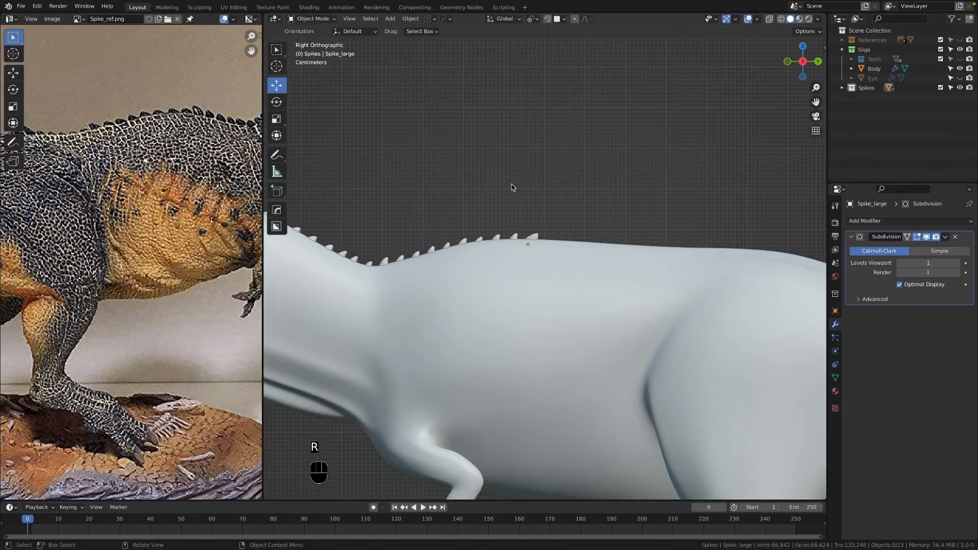
shift+click(675, 276)
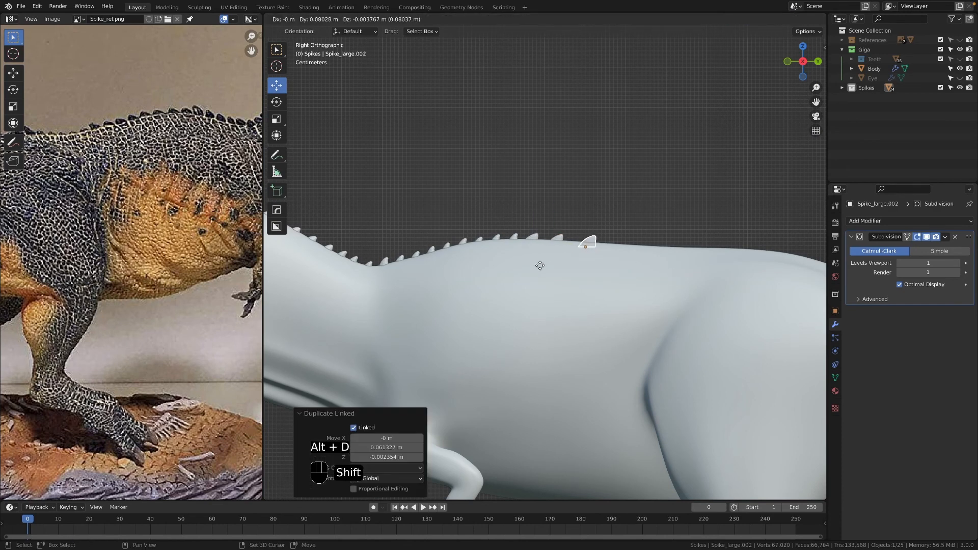
shift+click(481, 264)
Step: Place a linked duplicate of a medium spike behind the large spikes on the back
scroll(566, 245, down, 1)
scroll(545, 245, up, 2)
click(448, 240)
click(449, 238)
key(alt+d)
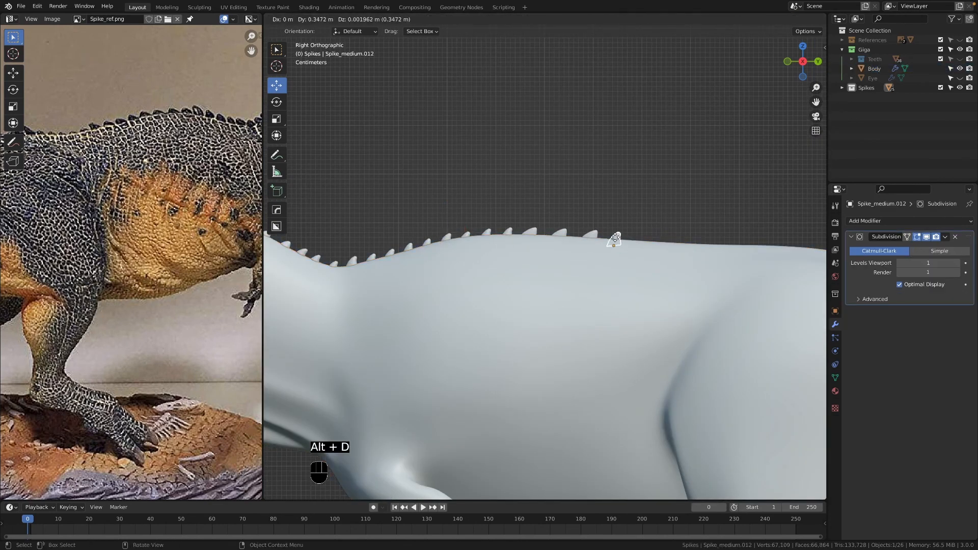
click(615, 237)
scroll(611, 237, down, 4)
scroll(458, 233, up, 5)
Step: Place another linked spike behind the row, rotate it to follow the back, and adjust its height along Z
click(450, 232)
click(660, 238)
key(r)
click(695, 246)
key(g)
key(z)
shift+click(689, 260)
shift+middle_drag(689, 260, 539, 228)
Step: Continue the back row toward the hips with linked duplicates of the existing spikes, including the large one
scroll(539, 227, down, 1)
click(465, 203)
shift+click(504, 206)
scroll(505, 229, down, 4)
scroll(506, 240, up, 3)
scroll(514, 239, down, 4)
click(531, 238)
click(531, 238)
scroll(534, 235, up, 4)
key(alt+d)
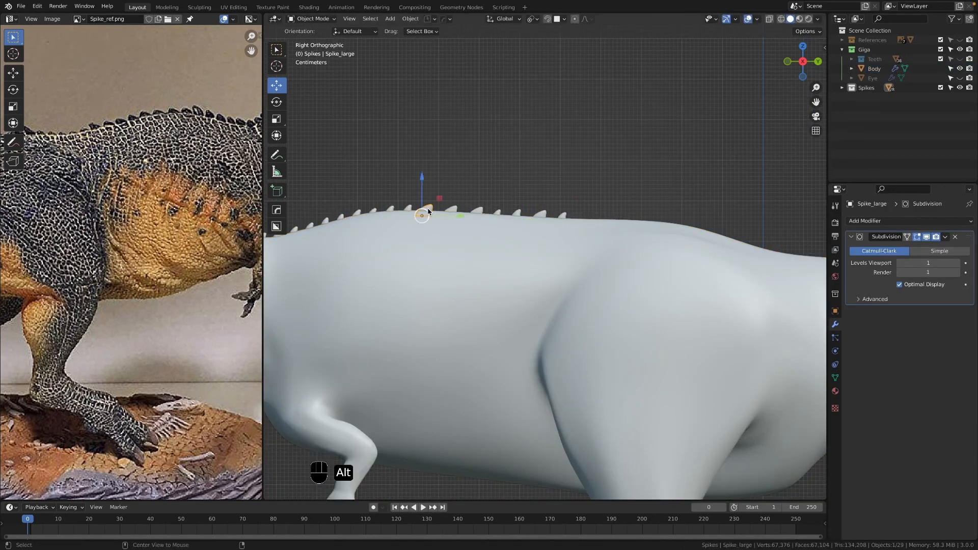
Step: Adjust the rearmost spike's height along Z so its base sits in the back's surface
shift+click(408, 186)
middle_drag(408, 187, 672, 229)
scroll(679, 235, up, 4)
click(677, 249)
click(675, 246)
key(g)
key(z)
click(673, 252)
click(499, 232)
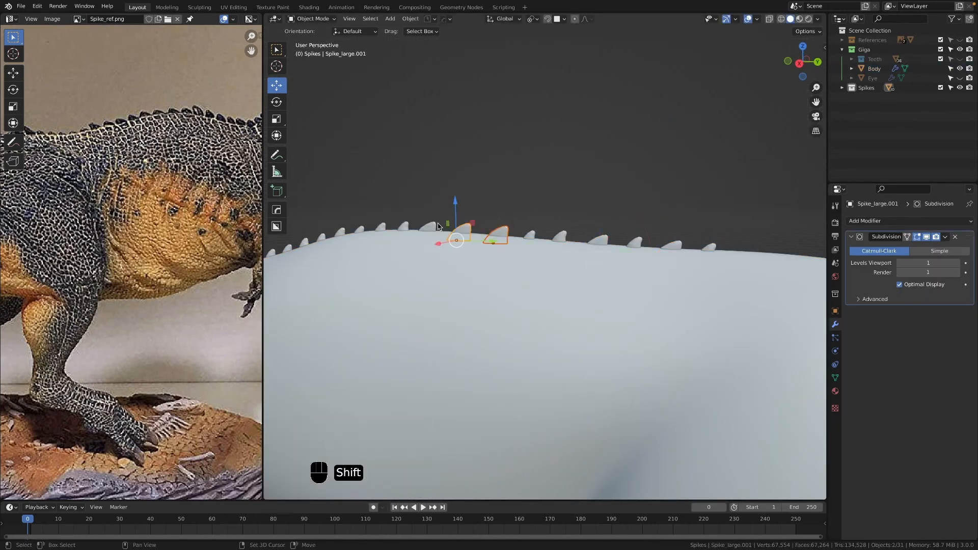
Step: In right view, add a linked spike at the rear of the row and rotate it to match the back
key(KP_3)
scroll(487, 231, down, 3)
click(524, 232)
key(alt+d)
shift+click(603, 285)
key(r)
click(637, 251)
Step: Add one more linked spike above the thigh and rotate it to follow the body's contour
key(alt+d)
click(529, 327)
scroll(196, 248, down, 3)
scroll(581, 260, up, 3)
key(r)
shift+middle_drag(653, 207, 486, 183)
Step: Place a linked medium spike over the hip, rotating and nudging it onto the surface
key(alt+d)
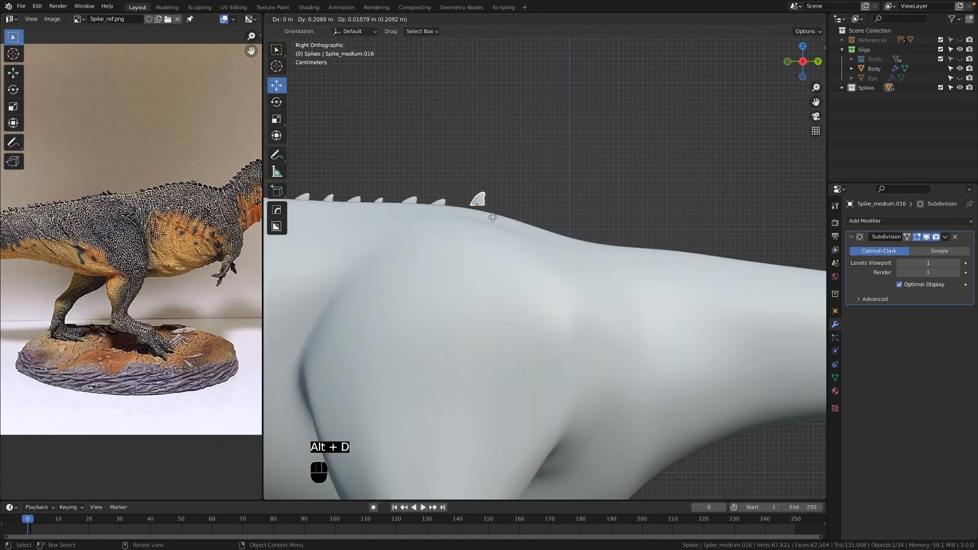
click(574, 221)
key(r)
click(574, 221)
key(g)
click(503, 206)
Step: Continue down the hip slope with linked medium spikes, rotating and moving them to fit the contour
key(alt+d)
key(r)
key(g)
key(alt+d)
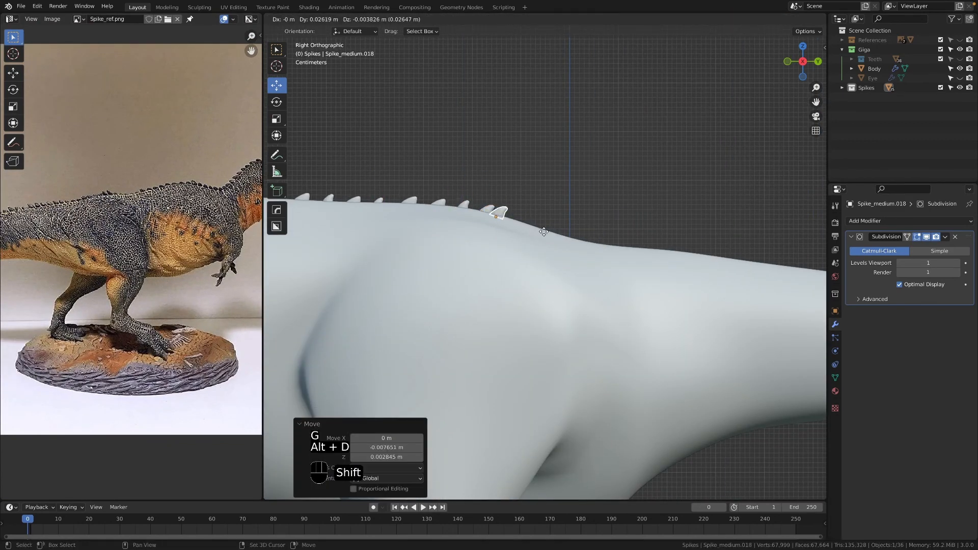
scroll(618, 188, down, 2)
click(565, 258)
Step: Place a linked large spike at the base of the tail and a linked medium spike behind it
key(alt+d)
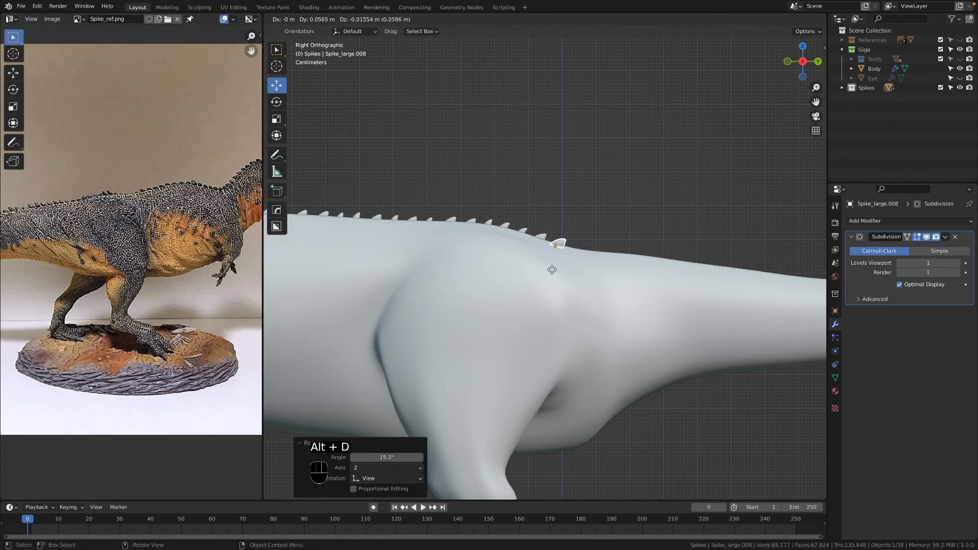
click(591, 240)
scroll(495, 281, down, 3)
scroll(495, 281, up, 4)
click(429, 221)
key(alt+d)
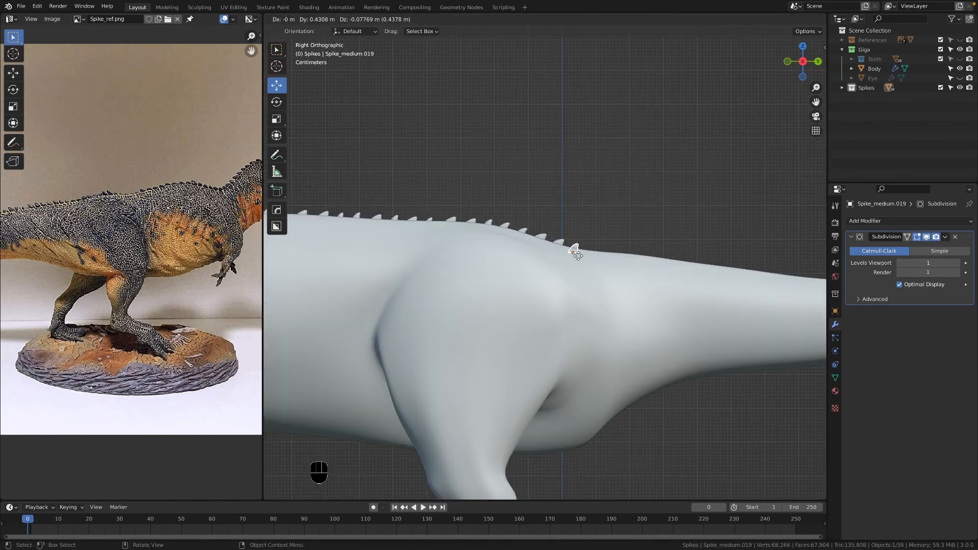
click(578, 256)
Step: Add two more linked spikes behind the tail base and rotate and move them to match the slope
key(alt+d)
key(r)
key(alt+d)
click(652, 284)
key(r)
key(g)
click(619, 261)
Step: Rotate the last spike at the tail base to fit, and bring the tail into view in the reference image
click(624, 257)
key(r)
click(660, 249)
click(667, 222)
scroll(667, 222, down, 4)
scroll(642, 270, up, 5)
middle_drag(187, 287, 104, 308)
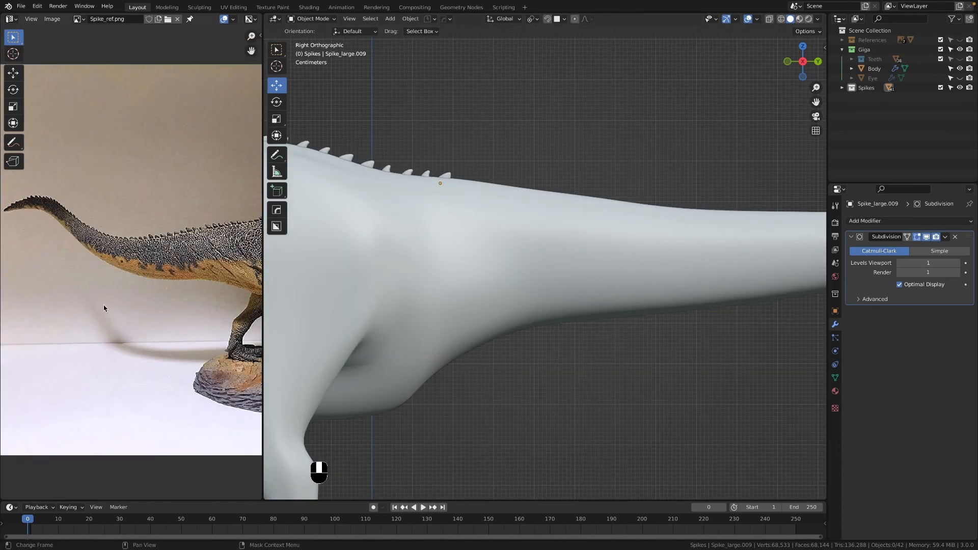
Step: Place a linked duplicate of a spike at the end of the row on the front part of the tail
scroll(448, 203, down, 1)
click(464, 191)
key(alt+d)
click(458, 180)
scroll(473, 199, down, 2)
scroll(478, 204, up, 1)
Step: Add another linked spike further along the tail and rotate it to the tail's slope
click(449, 209)
click(450, 210)
click(550, 219)
key(r)
click(571, 231)
Step: Extend the tail row with further linked spikes, rotating the last one to sit along the top edge
key(alt+d)
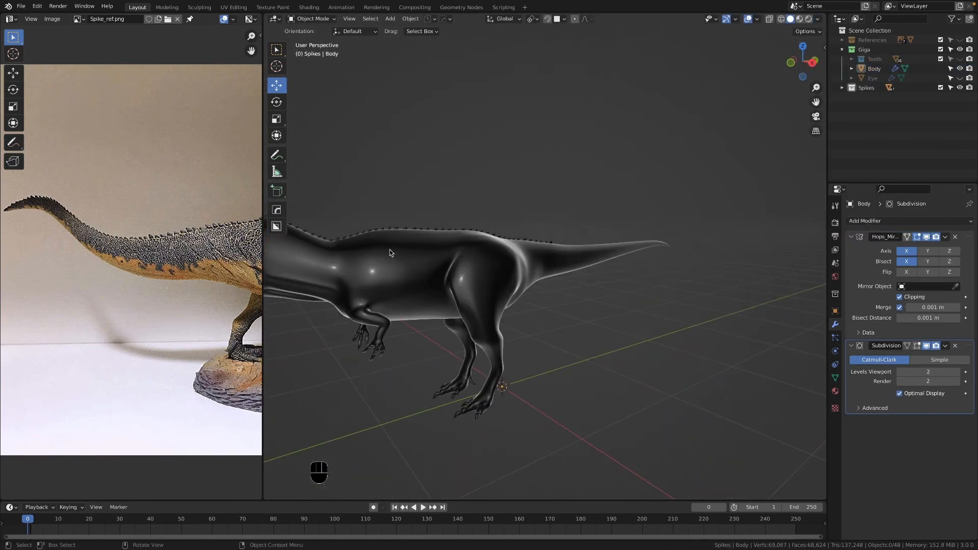
key(alt+d)
click(623, 207)
key(r)
click(662, 211)
scroll(649, 209, down, 1)
shift+middle_drag(640, 208, 458, 232)
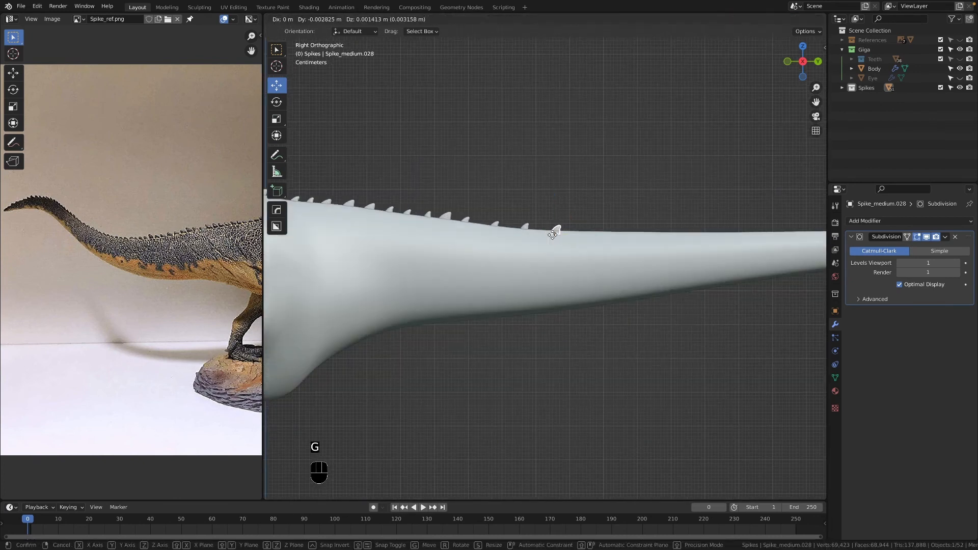
Step: Line the middle of the tail with linked duplicates of existing spikes, ending with evenly spaced medium ones
key(alt+d)
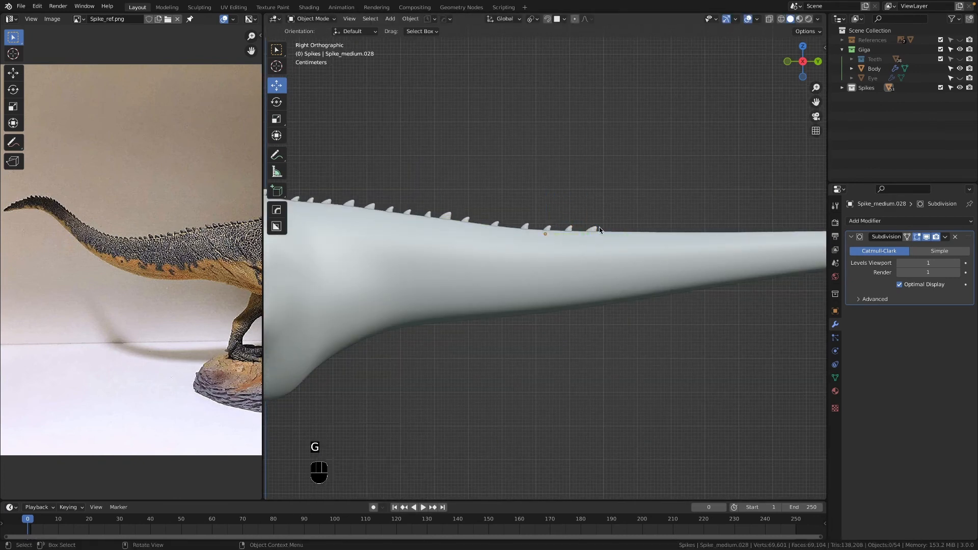
key(alt+d)
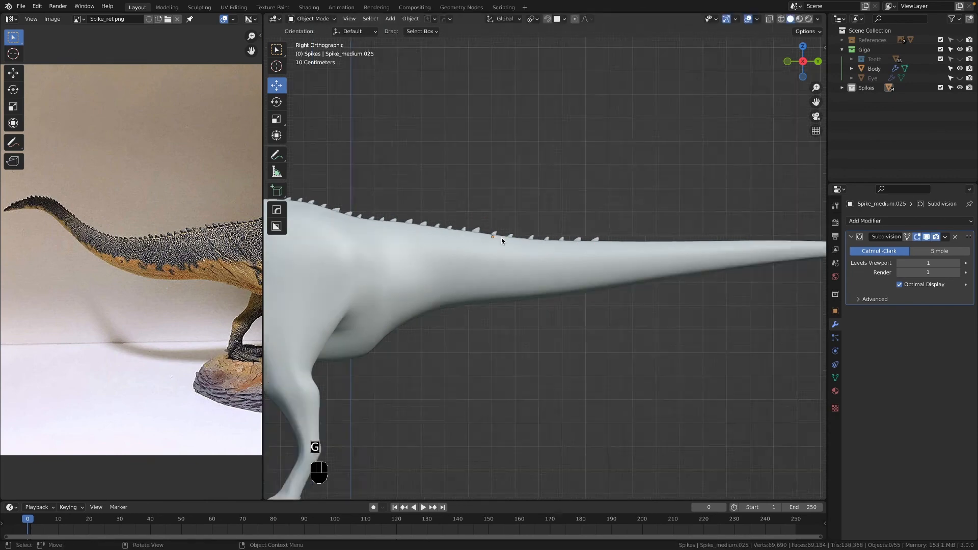
key(alt+d)
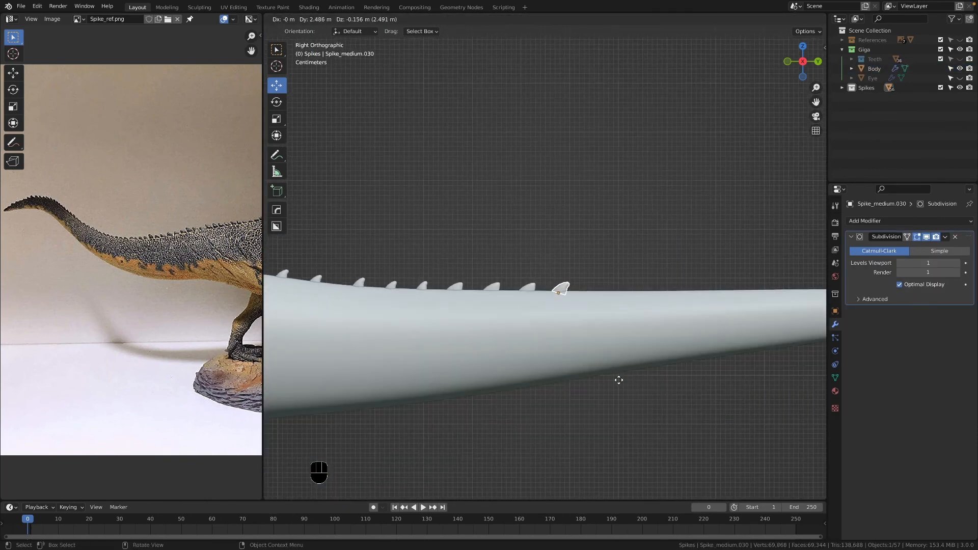
click(618, 379)
scroll(589, 302, down, 2)
key(alt+d)
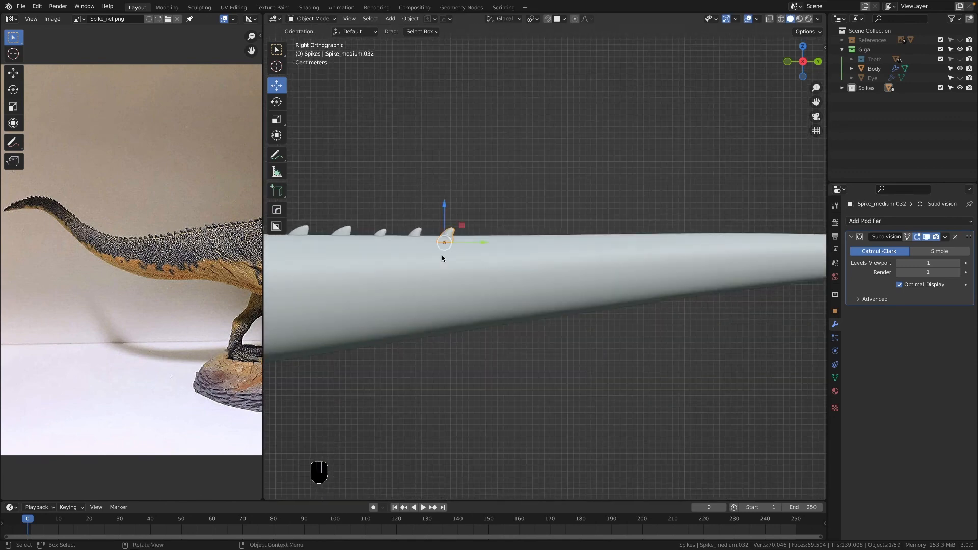
click(456, 255)
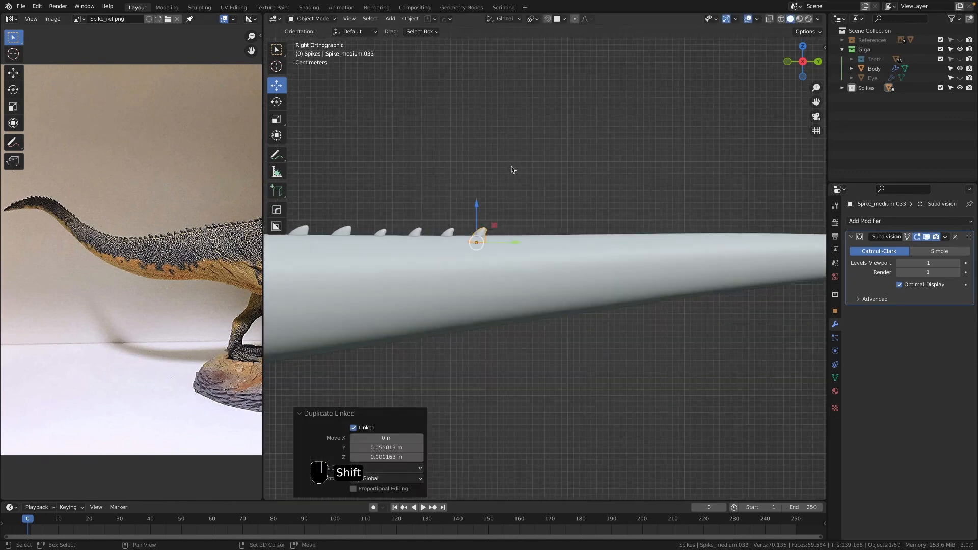
Step: Line the rear part of the tail toward its tip with linked duplicates of the small spike
key(alt+d)
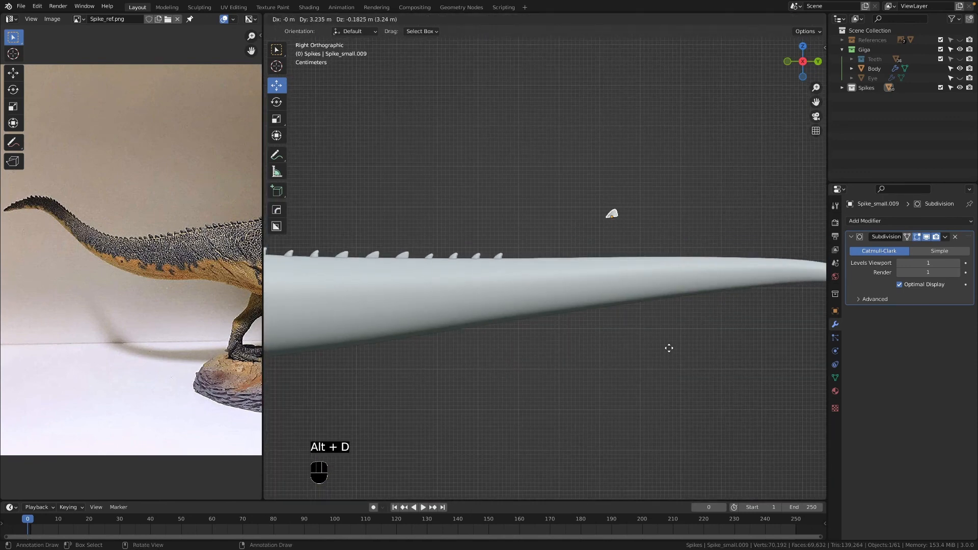
click(579, 324)
key(alt+d)
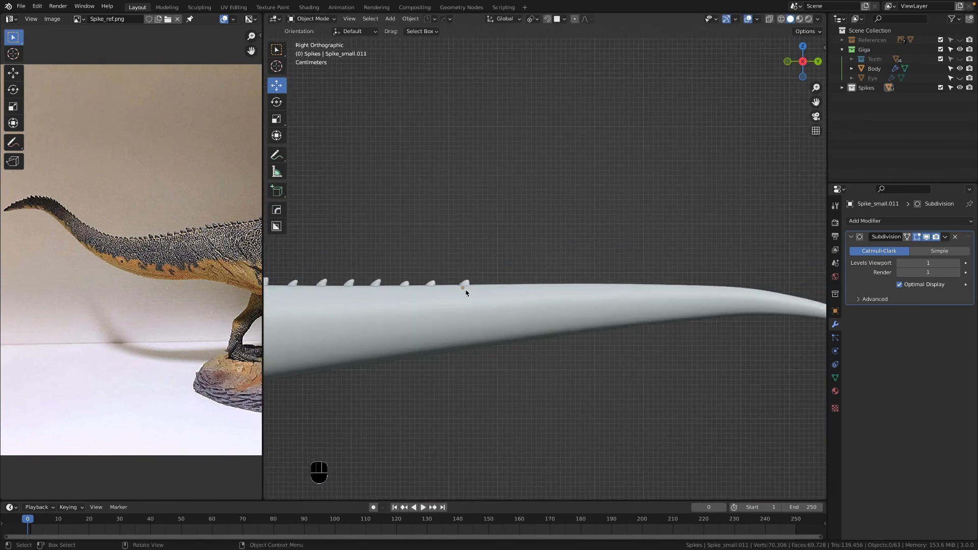
click(739, 317)
key(alt+d)
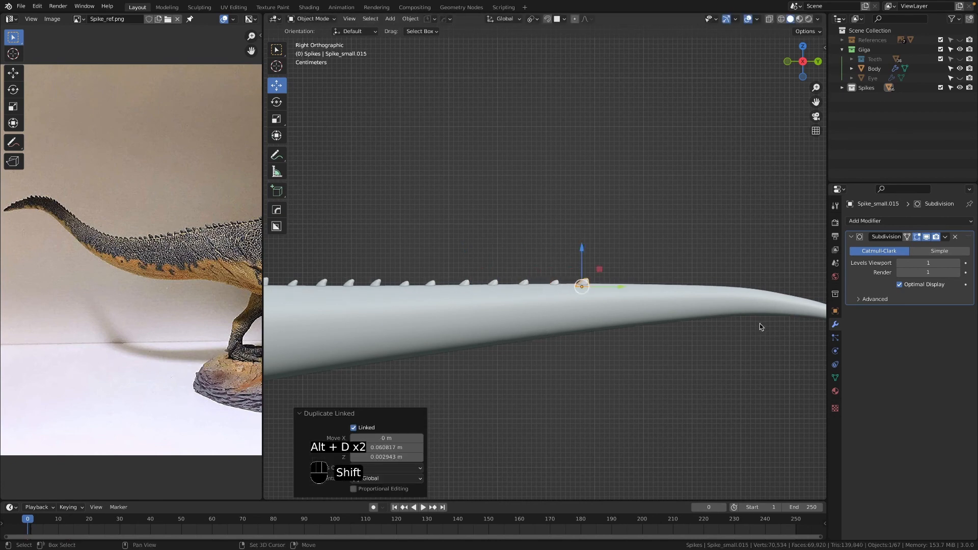
click(760, 324)
key(alt+d)
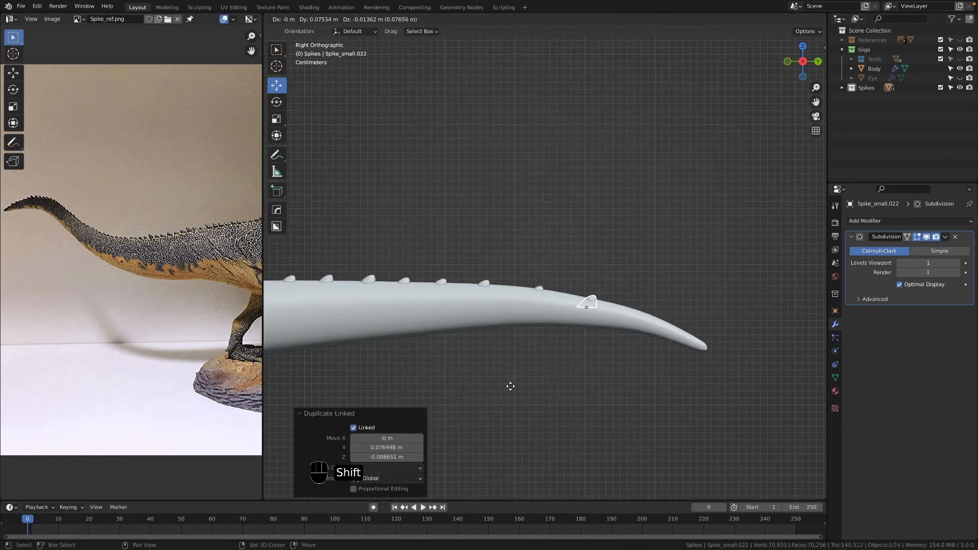
click(510, 386)
Step: Finish placing the tail spikes and save the file
click(522, 312)
scroll(522, 312, down, 5)
key(super+s)
middle_drag(521, 313, 681, 278)
Step: Open the Body mesh for editing, select a vertex path behind the hip, and check the smooth shape in Object Mode
scroll(565, 279, up, 6)
click(558, 279)
key(Tab)
middle_drag(559, 280, 466, 316)
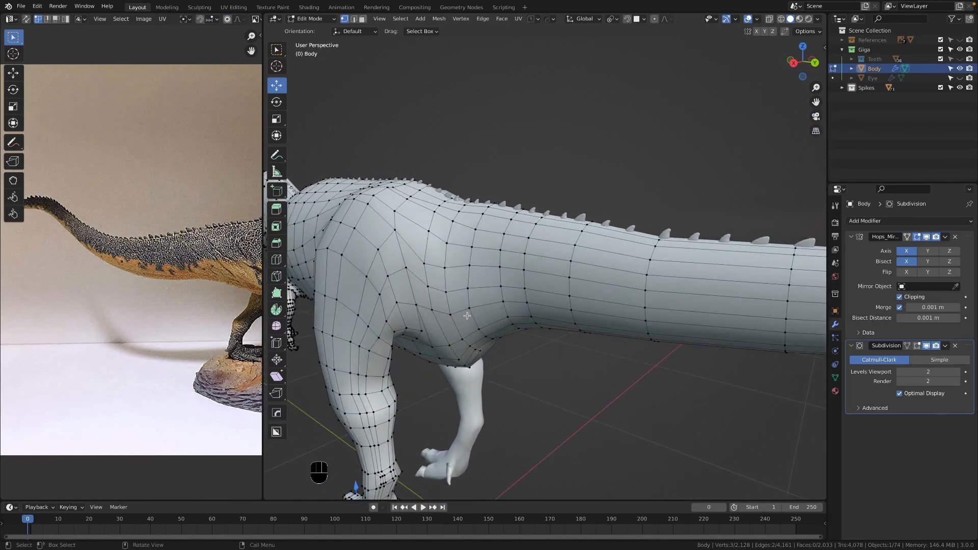
ctrl+click(447, 278)
scroll(443, 262, up, 3)
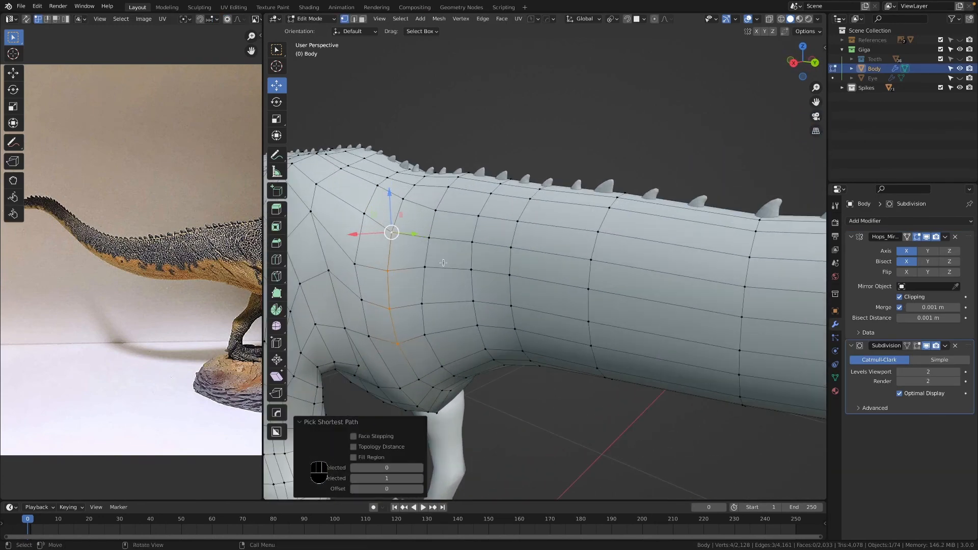
scroll(438, 269, down, 3)
key(Tab)
middle_drag(448, 302, 398, 278)
Step: Smooth a short vertex path at the back of the upper thigh with Smooth Vertices, and return to Object Mode
key(Tab)
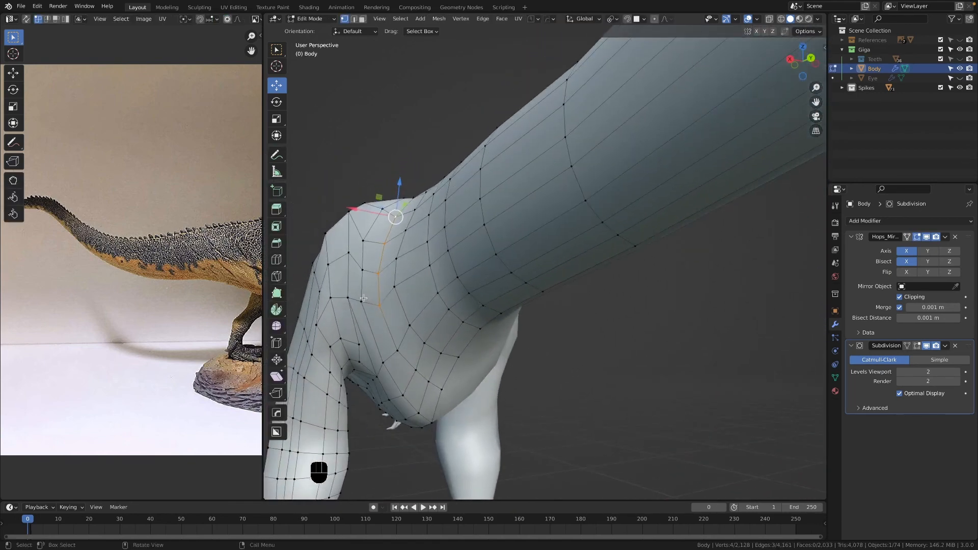
ctrl+click(361, 244)
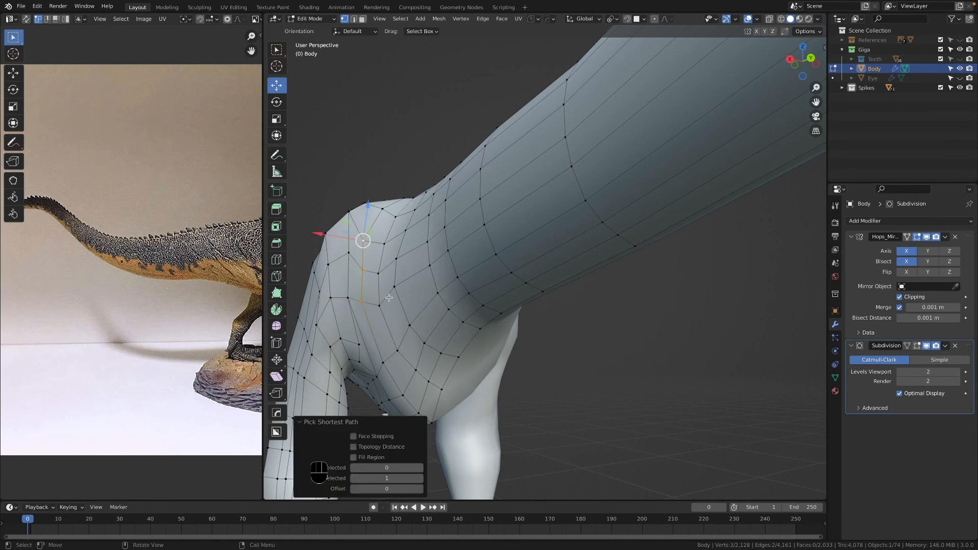
key(ctrl+v)
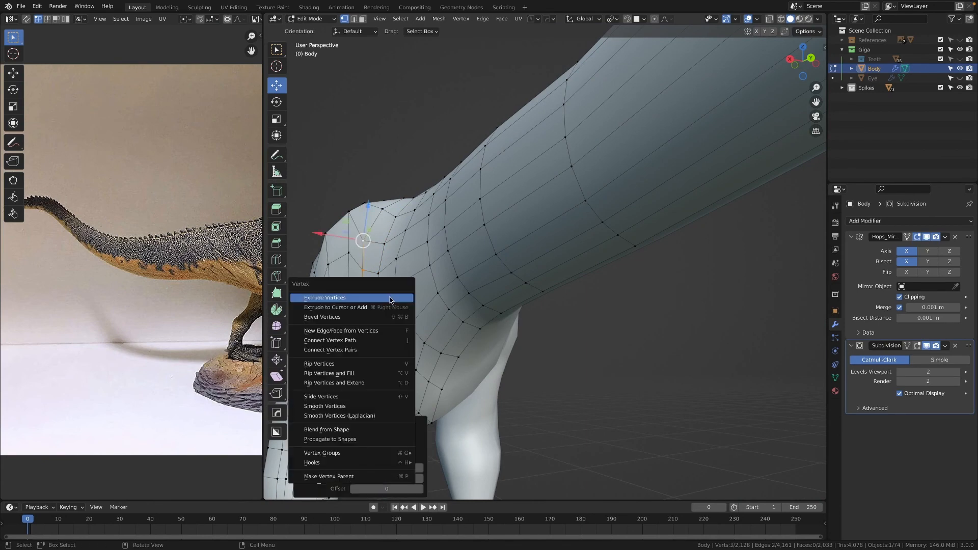
click(358, 406)
key(Tab)
middle_drag(351, 307, 559, 328)
scroll(484, 270, down, 3)
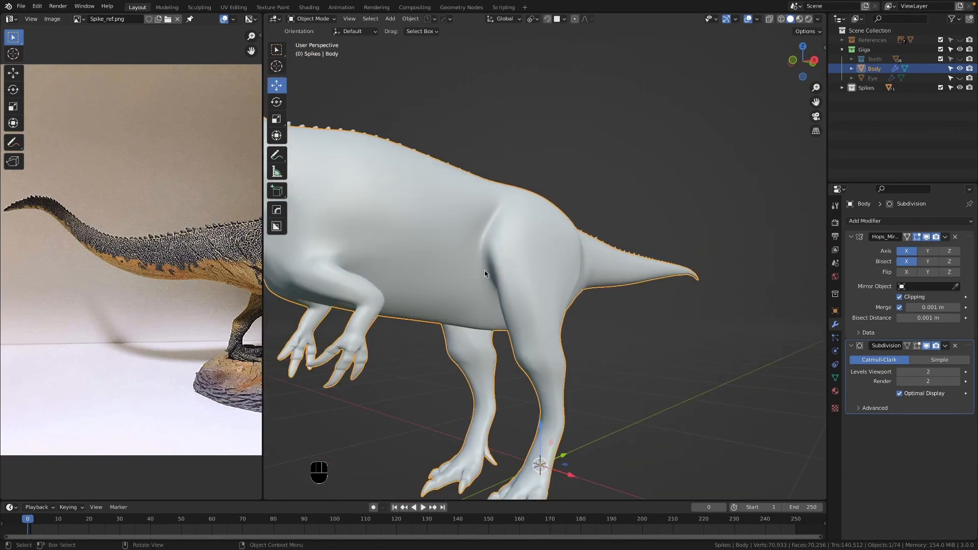
Step: In Edit Mode, select the vertices along the front crease where the thigh meets the belly, and return to Object Mode
key(Tab)
middle_drag(484, 271, 490, 281)
scroll(489, 282, up, 6)
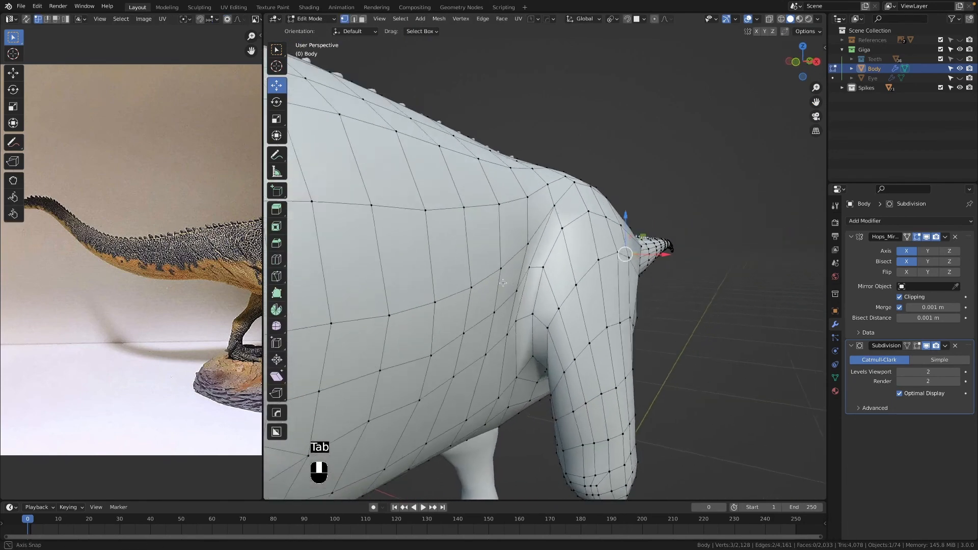
ctrl+click(578, 255)
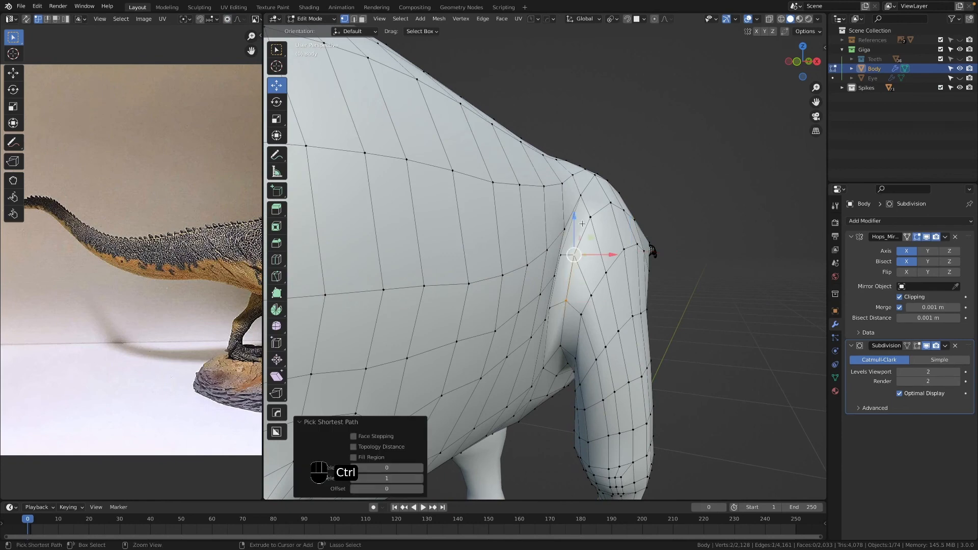
middle_drag(571, 281, 504, 305)
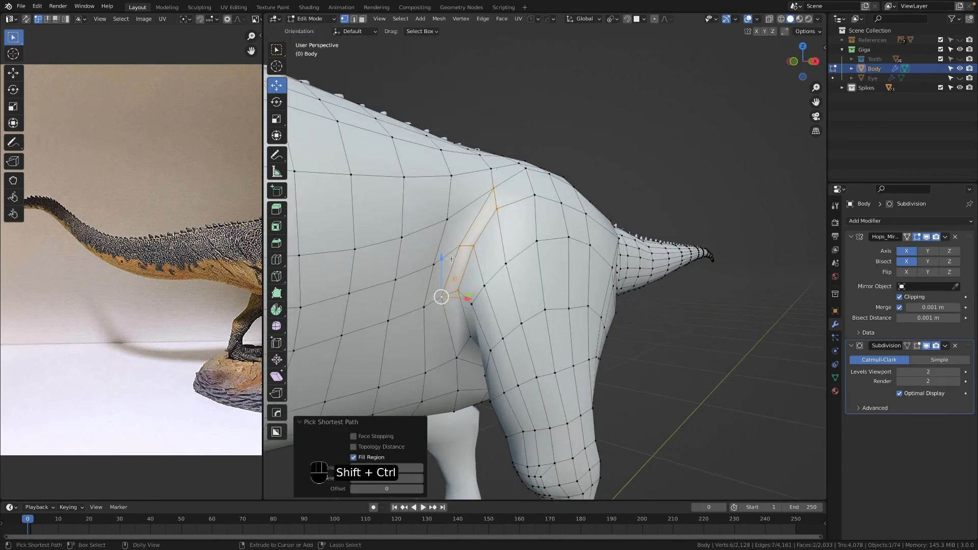
middle_drag(466, 256, 519, 328)
drag(516, 334, 521, 334)
key(Tab)
Step: Slide the vertex at the top of the front thigh crease, and smooth the vertex path running down from it
middle_drag(522, 336, 502, 323)
middle_drag(416, 244, 424, 249)
key(g)
click(420, 266)
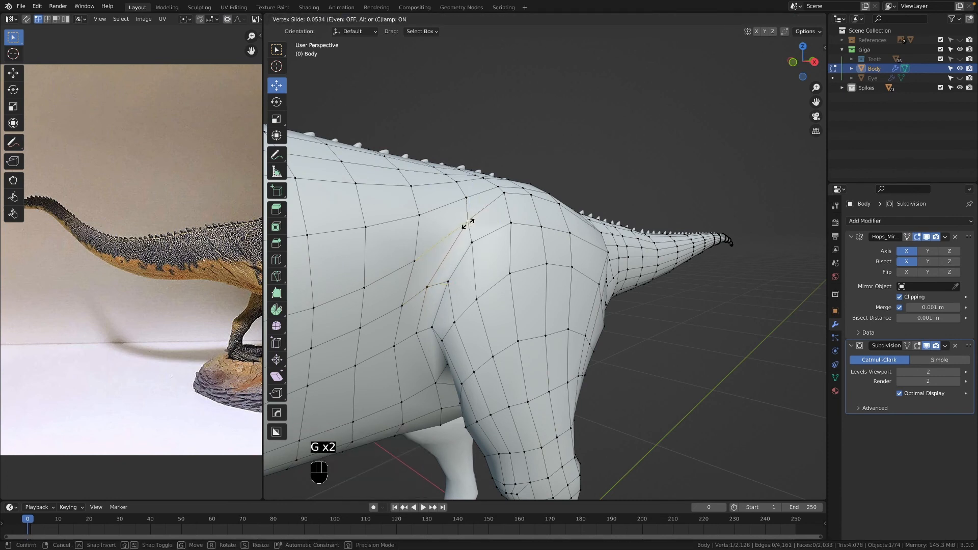
click(463, 226)
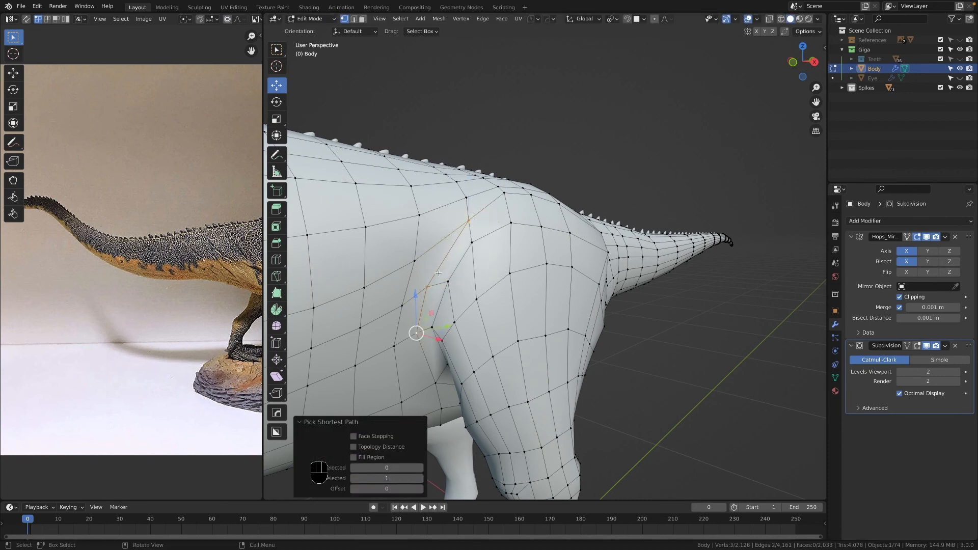
key(ctrl+v)
click(438, 271)
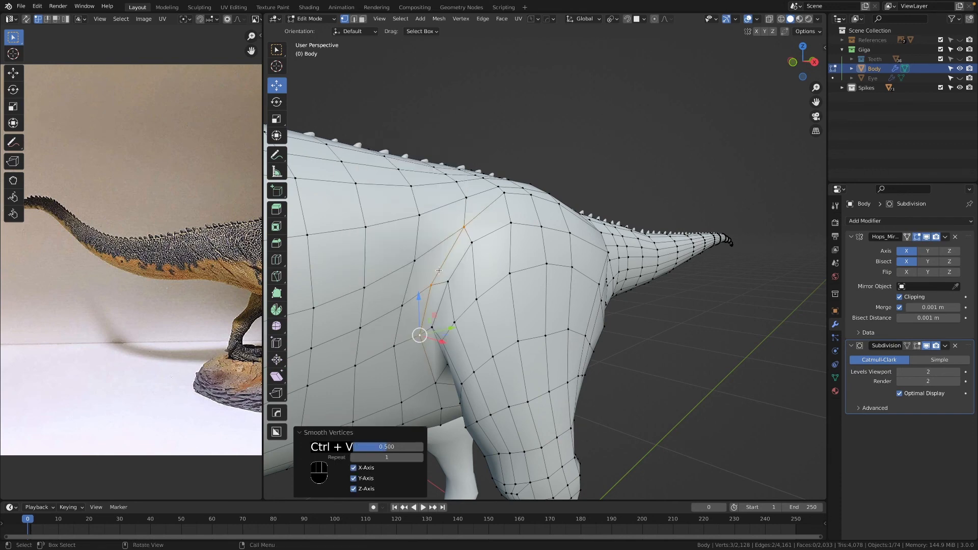
key(Tab)
Step: Examine the smoothed transition between thigh and belly from several angles
scroll(463, 279, up, 3)
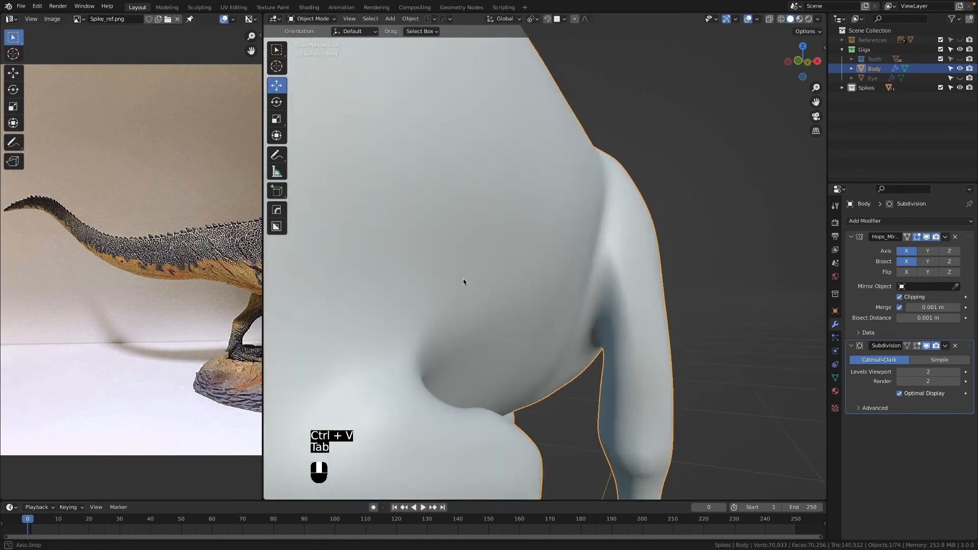
scroll(457, 286, down, 3)
scroll(449, 293, up, 1)
middle_drag(449, 292, 608, 291)
scroll(484, 292, down, 3)
scroll(580, 285, up, 4)
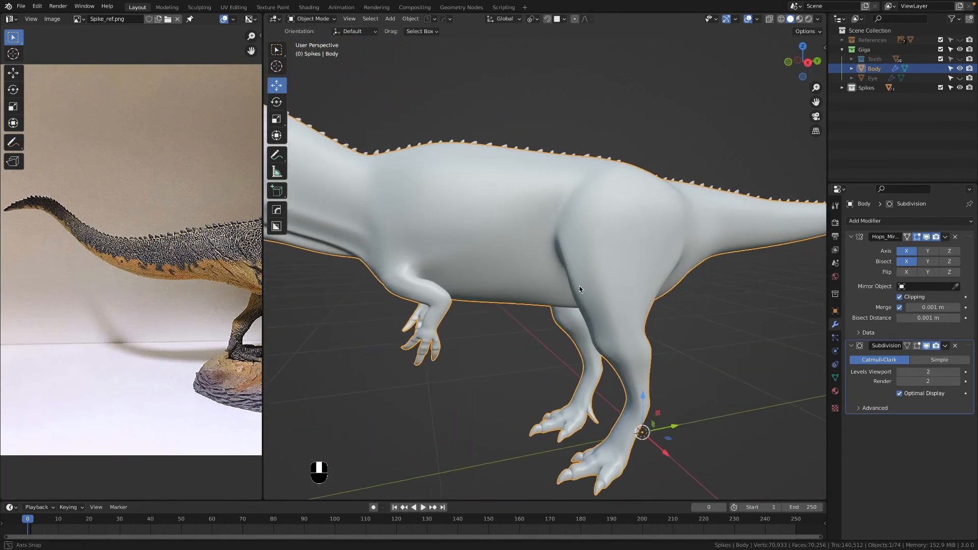
Step: In Edit Mode, smooth the short vertex path on the chest in front of the shoulder with Smooth Vertices
scroll(416, 253, up, 2)
scroll(433, 263, down, 4)
middle_drag(445, 270, 495, 241)
shift+middle_drag(628, 229, 585, 276)
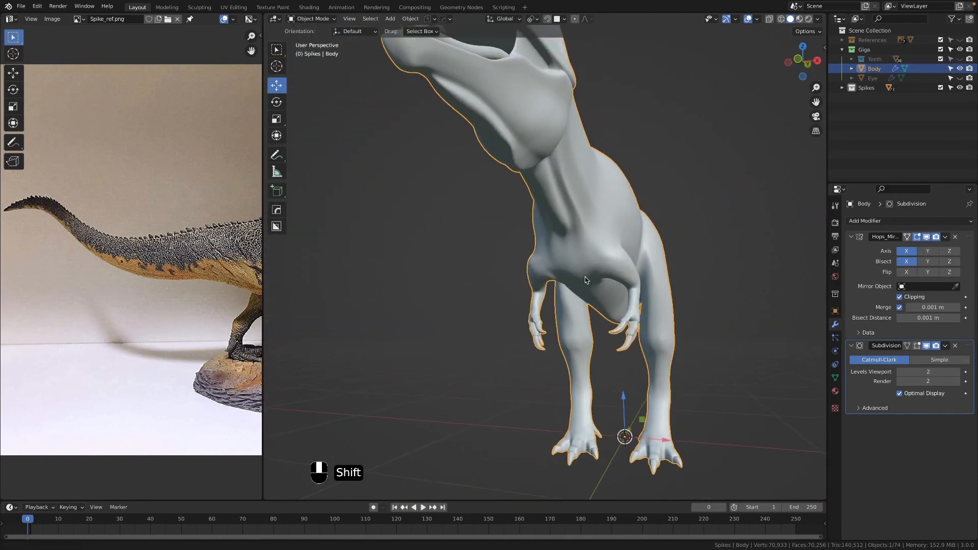
scroll(588, 276, up, 4)
key(Tab)
shift+middle_drag(683, 275, 555, 263)
scroll(554, 262, up, 2)
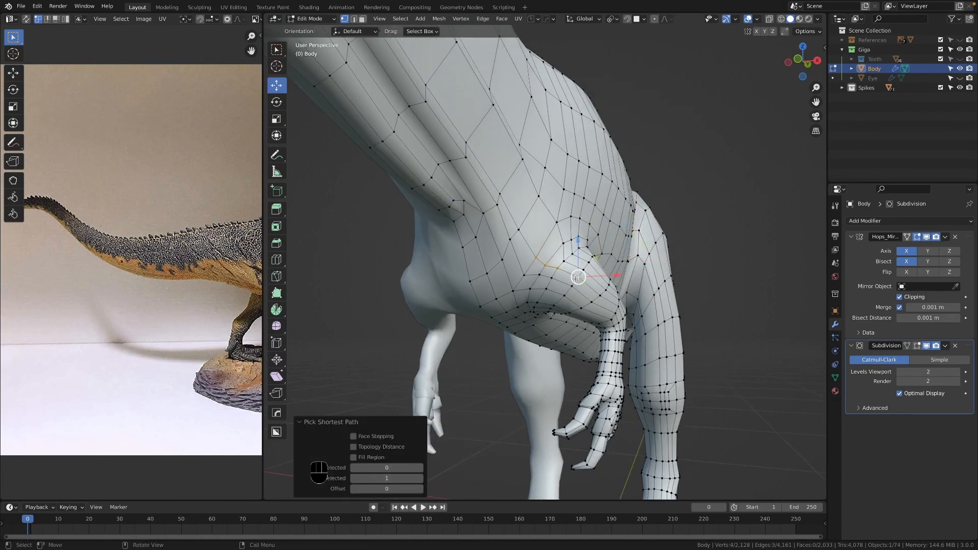
key(Tab)
key(Tab)
key(ctrl+v)
click(605, 274)
key(Tab)
middle_drag(605, 274, 573, 311)
Step: Set the transform orientation to Gimbal and smooth three neighbouring vertices at the front of the shoulder
key(Tab)
click(568, 286)
shift+click(562, 268)
shift+click(558, 253)
key(comma)
middle_drag(559, 260, 544, 345)
key(ctrl+v)
click(587, 325)
Step: Select a block of faces near the shoulder, scale and reposition it slightly, and return to Object Mode
key(3)
click(644, 326)
ctrl+click(613, 328)
ctrl+shift+click(646, 345)
key(s)
click(542, 410)
key(g)
click(536, 407)
key(Tab)
middle_drag(469, 402, 623, 310)
scroll(578, 412, down, 5)
Step: Slide the vertex path up the front of the leg, and slide a vertex higher on the thigh along its edge
key(Tab)
scroll(624, 310, up, 2)
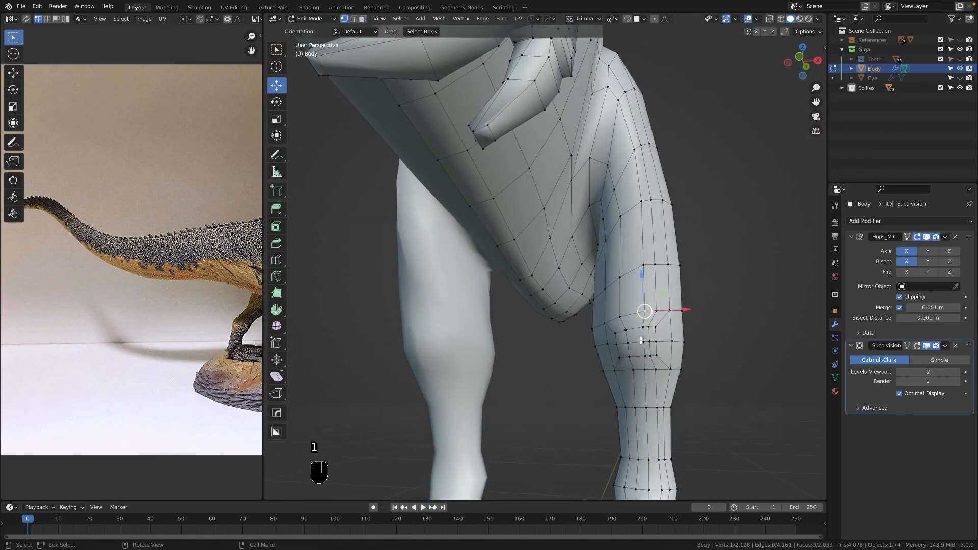
ctrl+click(623, 93)
key(g)
key(g)
middle_drag(619, 190, 396, 318)
click(602, 190)
key(g)
key(g)
click(596, 209)
Step: Examine the legs' surface from behind and the side, switching between the edit mesh and the smoothed body
key(Tab)
scroll(543, 290, up, 4)
key(Tab)
scroll(397, 319, down, 4)
key(Tab)
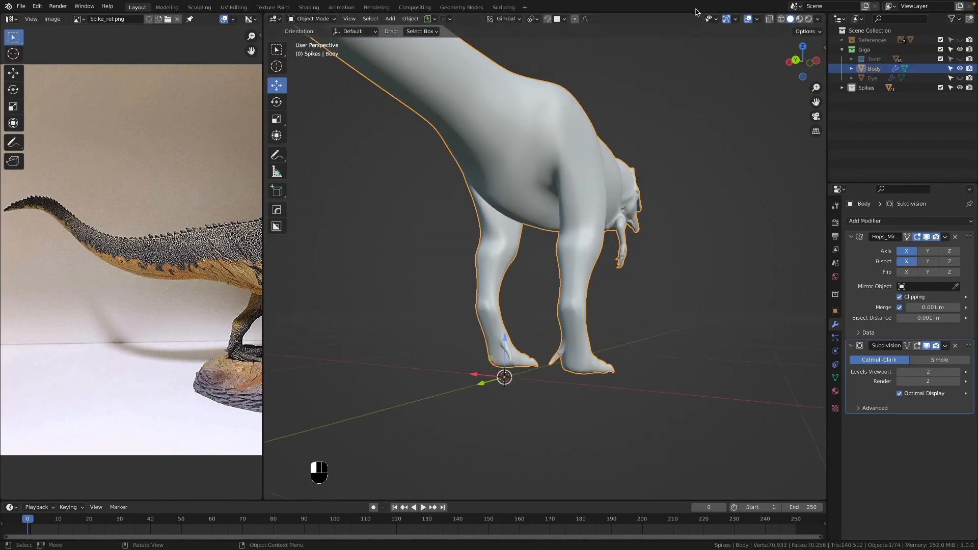
scroll(529, 203, up, 2)
key(Tab)
key(Tab)
middle_drag(312, 267, 395, 263)
key(Tab)
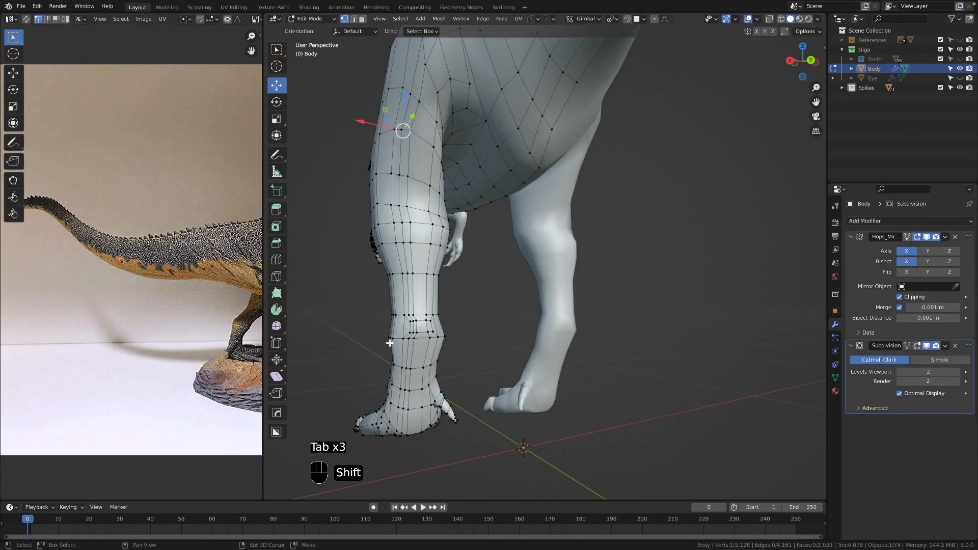
shift+middle_drag(388, 343, 410, 306)
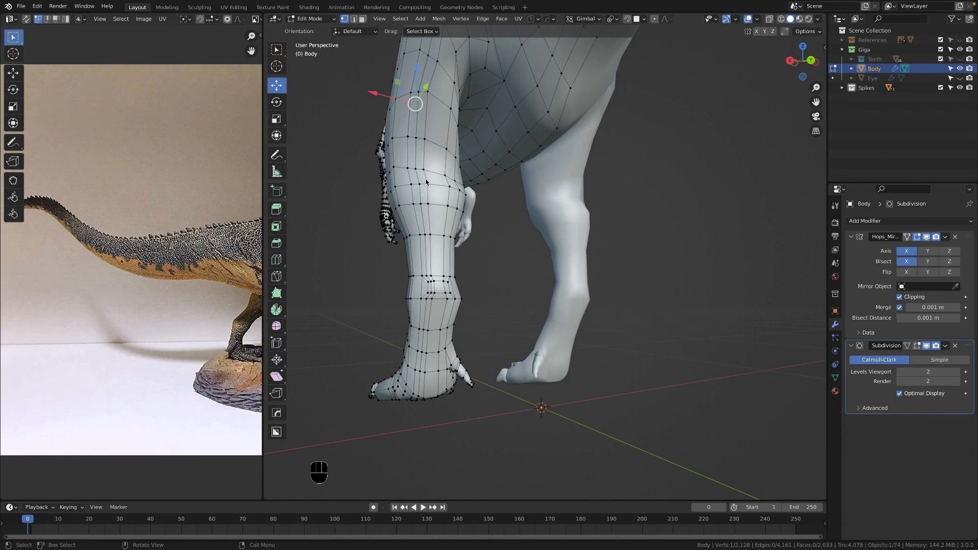
key(Tab)
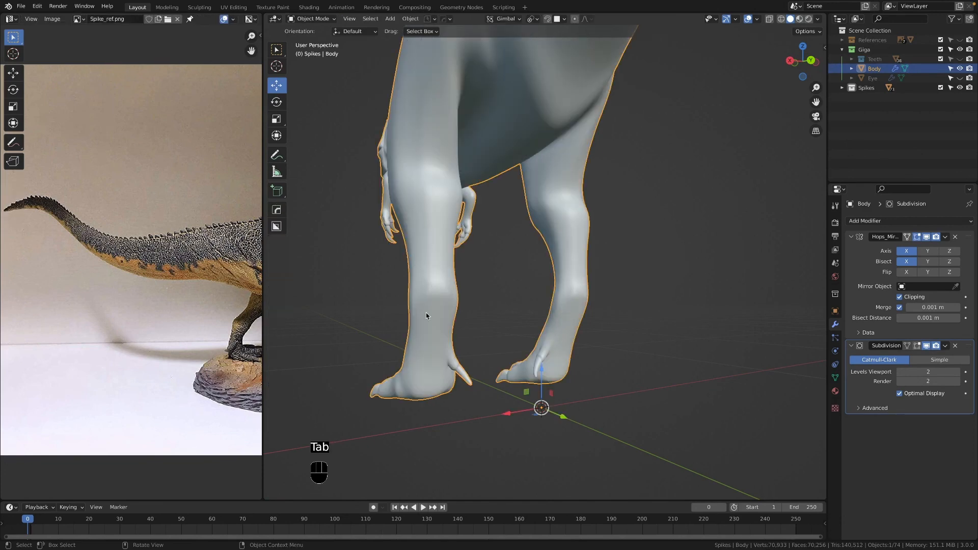
Step: Edge-slide the vertex paths running up the back of the leg below and above the ankle, the upper one by a factor of 0.363
key(Tab)
scroll(425, 351, up, 1)
middle_drag(415, 361, 388, 388)
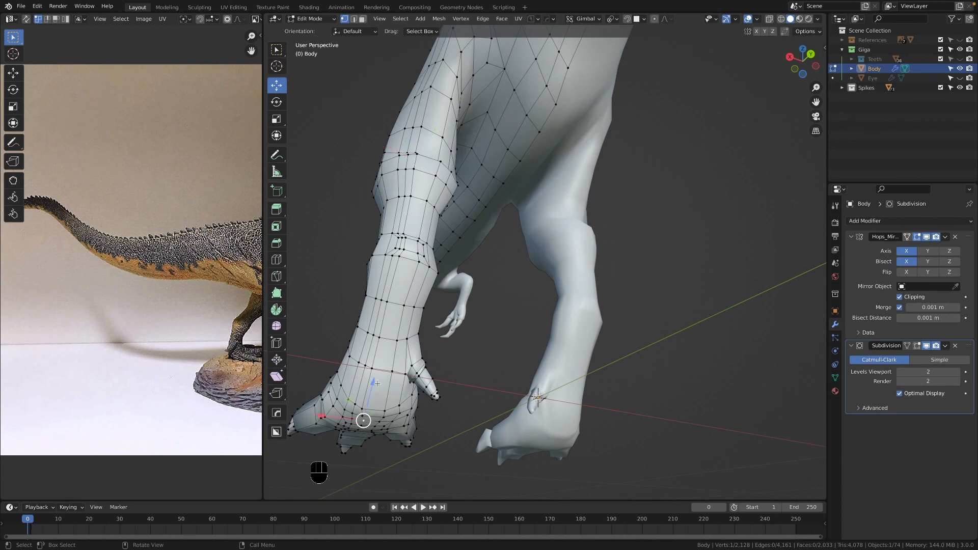
ctrl+click(396, 261)
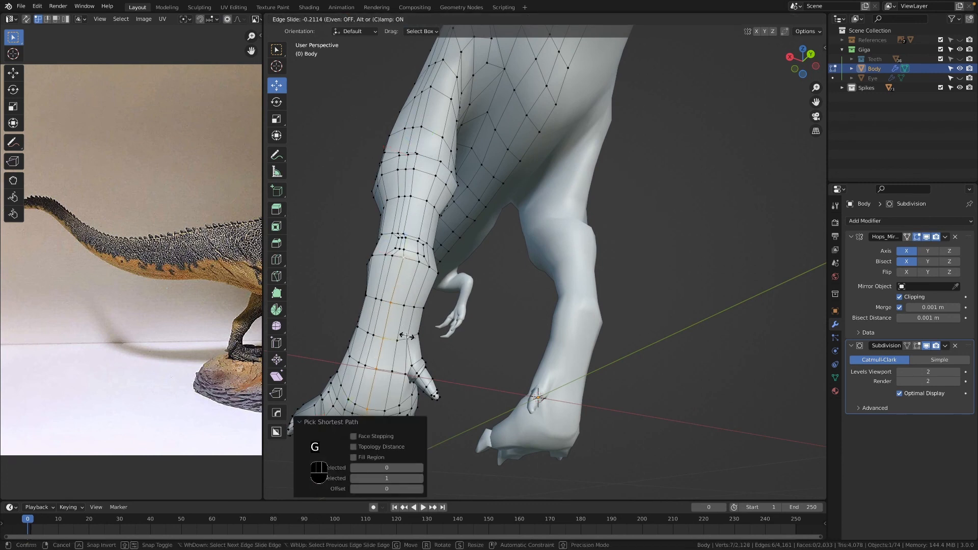
click(404, 234)
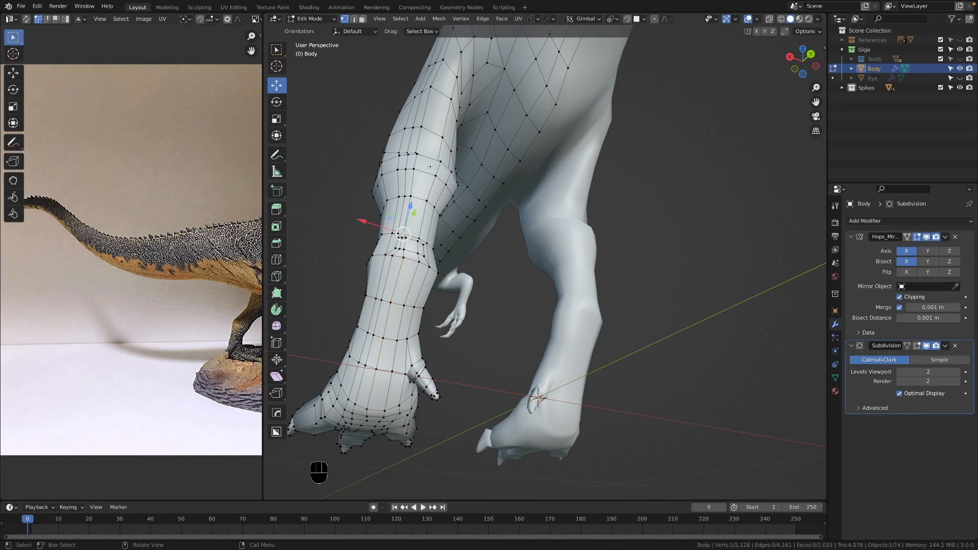
ctrl+click(431, 88)
click(432, 140)
middle_drag(432, 140, 411, 138)
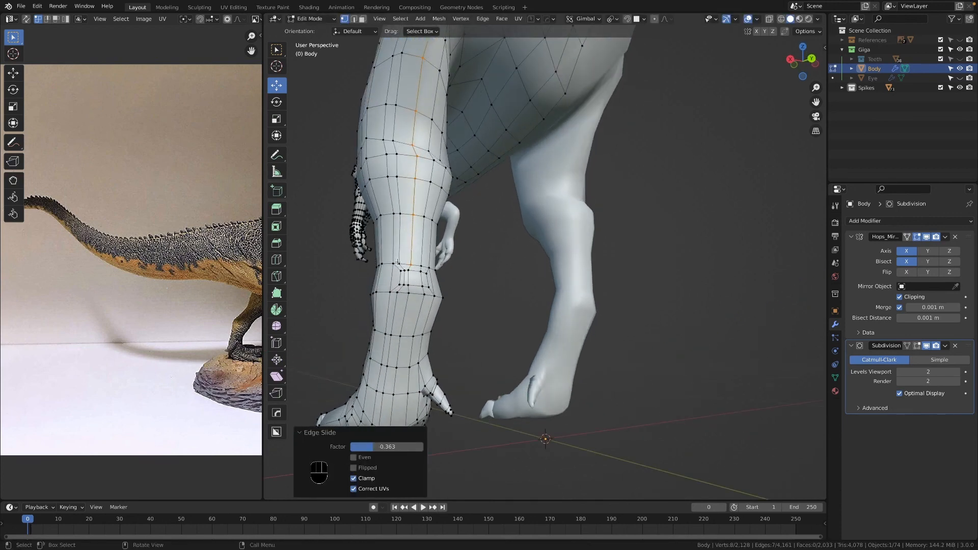
Step: Slide a short vertex path across the dense edge rows at the back of the ankle
click(398, 292)
middle_drag(397, 292, 400, 255)
ctrl+click(384, 293)
key(g)
key(g)
click(387, 291)
Step: Slide two further vertex paths running from the ankle up the back of the leg to even out their spacing
middle_drag(387, 292, 415, 316)
click(412, 272)
ctrl+click(453, 135)
key(g)
key(g)
click(466, 194)
middle_drag(466, 194, 512, 191)
ctrl+click(487, 111)
key(g)
key(g)
Step: Examine the reshaped legs and the whole model in Object Mode, and deselect the body
key(Tab)
middle_drag(496, 356, 483, 263)
scroll(456, 333, up, 3)
key(Tab)
key(Tab)
scroll(483, 262, down, 5)
click(697, 272)
middle_drag(697, 272, 757, 254)
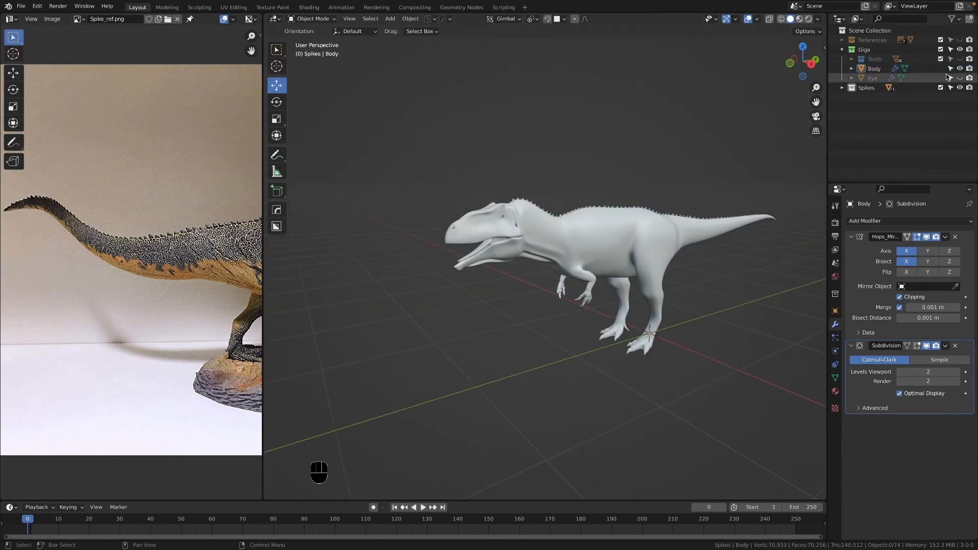
Step: Unhide the teeth and the eye, and show the head in right orthographic view
scroll(578, 210, up, 5)
middle_drag(578, 210, 563, 200)
key(grave)
scroll(579, 251, up, 1)
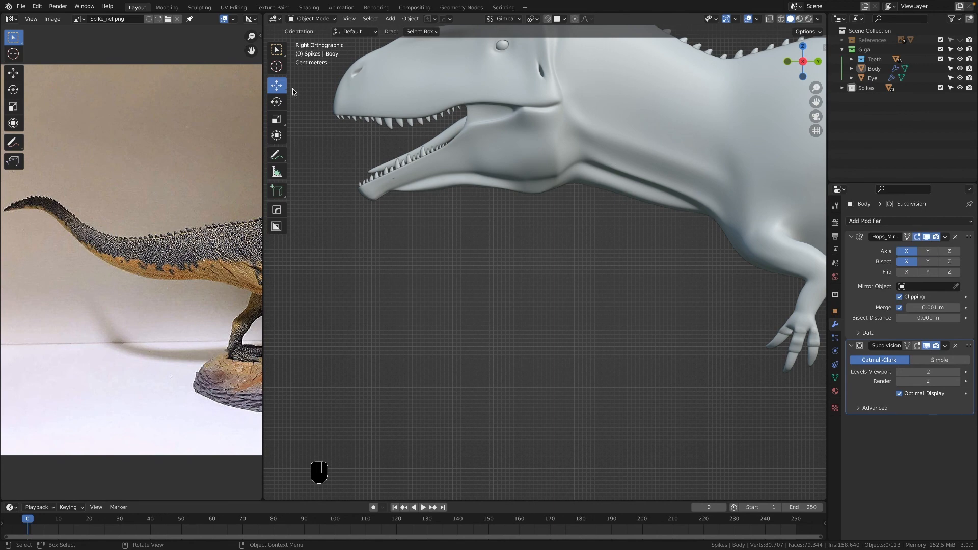
Step: Enter Edit Mode on the body, and show the head in right orthographic view with X-ray on
key(Tab)
middle_drag(530, 192, 576, 174)
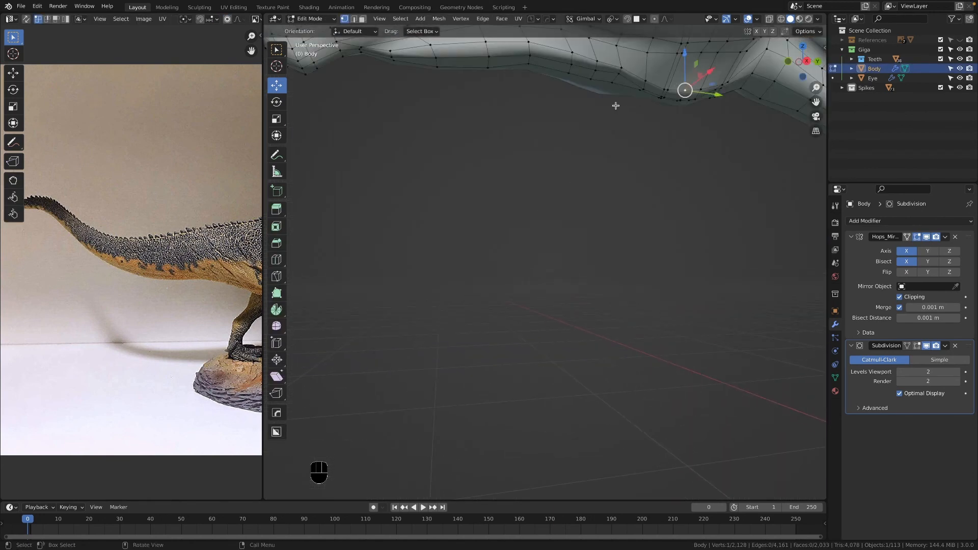
key(grave)
key(grave)
middle_drag(683, 257, 609, 182)
key(grave)
scroll(630, 285, down, 8)
middle_drag(631, 285, 563, 224)
key(grave)
key(alt+z)
scroll(590, 289, down, 5)
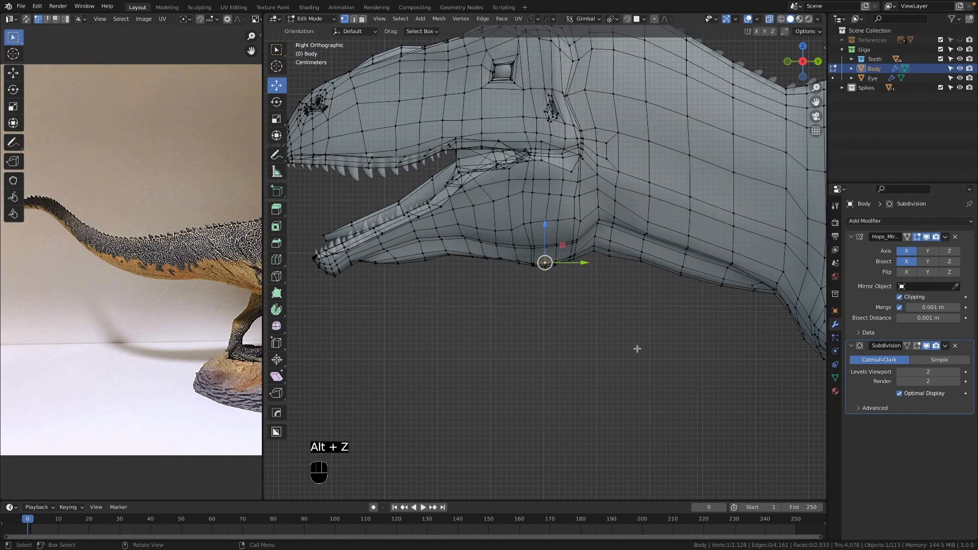
Step: With proportional editing on, lower the throat's underside about 0.016 m and raise the lower jaw's underside about 0.009 m along Z
scroll(168, 244, down, 3)
middle_drag(168, 244, 19, 228)
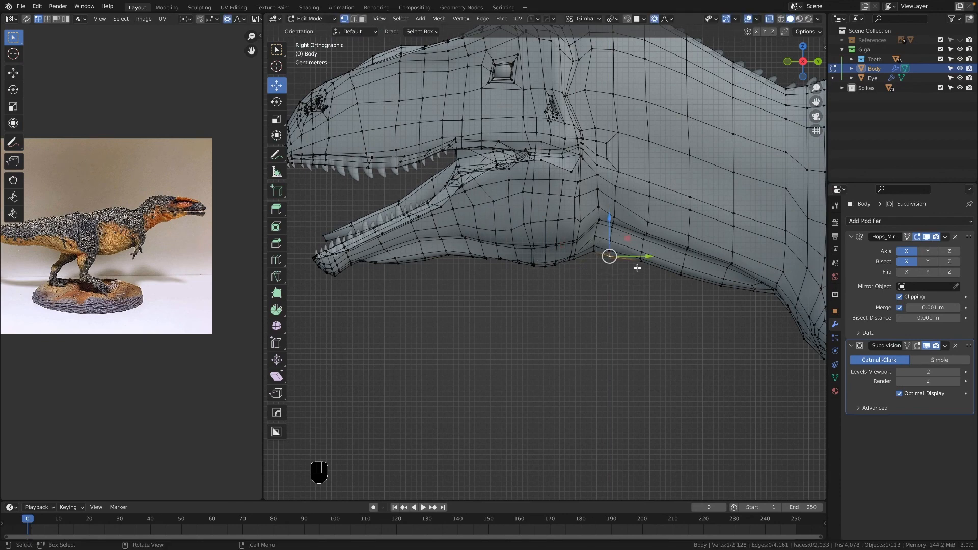
click(679, 294)
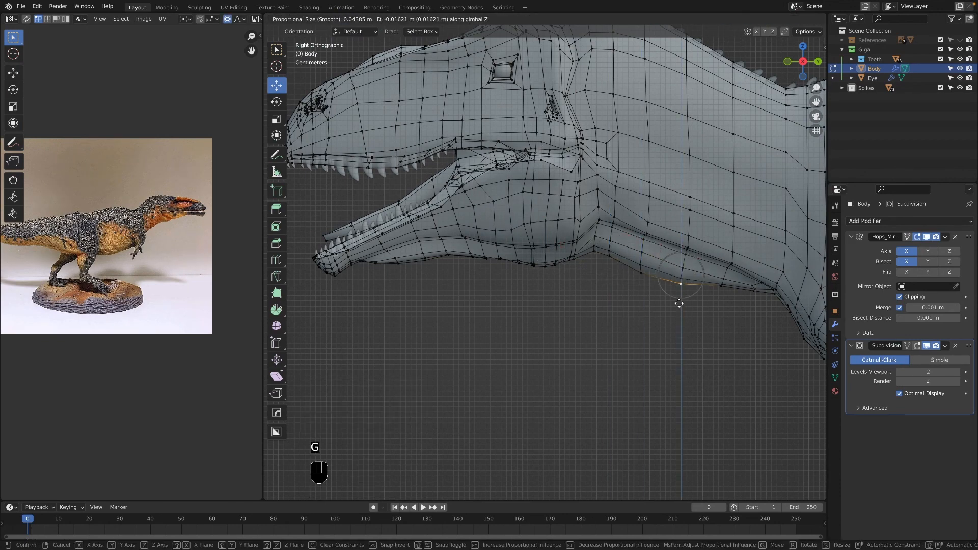
click(678, 300)
click(470, 280)
key(g)
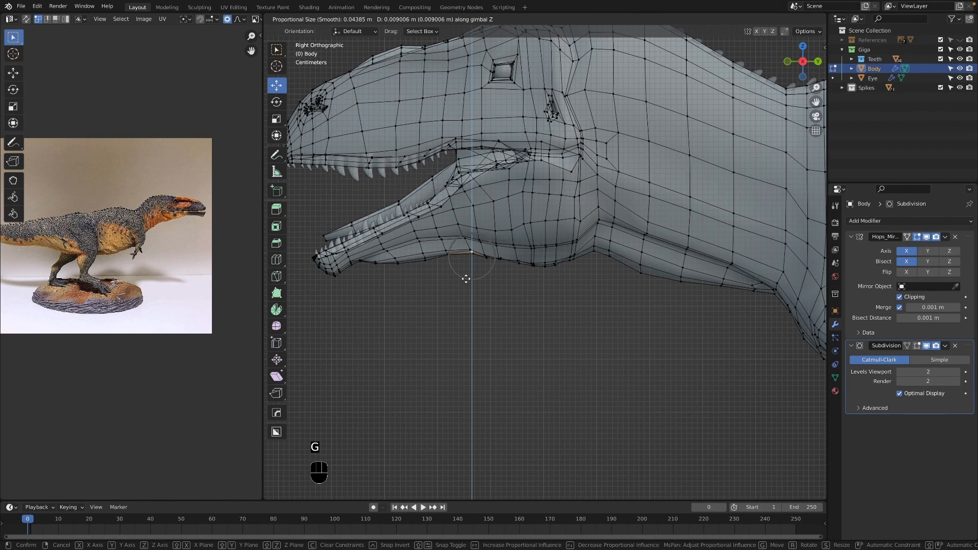
click(464, 280)
Step: Turn X-ray off and adjust the vertex path along the lower edge of the jaw's rear corner from below
key(Tab)
key(alt+z)
middle_drag(548, 367, 569, 275)
scroll(568, 275, up, 4)
key(Tab)
ctrl+click(594, 295)
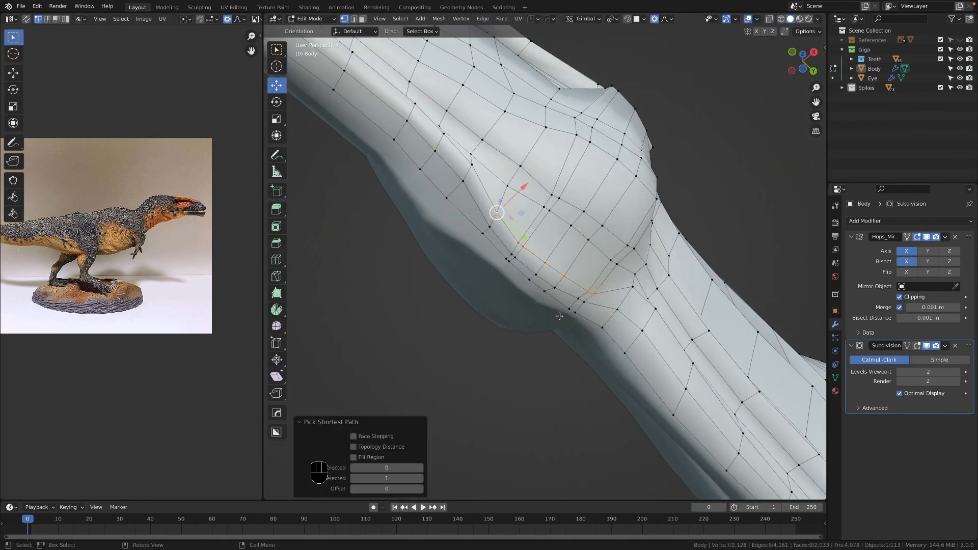
click(565, 309)
Step: Slide the vertex path beneath the rear of the jaw along its edges, and check the result in Object Mode
click(584, 302)
ctrl+click(490, 227)
key(g)
key(g)
click(560, 334)
key(Tab)
middle_drag(570, 328, 481, 352)
shift+middle_drag(482, 351, 560, 303)
Step: Select the vertex path along the jaw's underside, and move it with proportional editing off
key(Tab)
click(563, 297)
ctrl+click(501, 250)
middle_drag(501, 250, 561, 294)
key(o)
key(g)
Step: Select the filled strip of vertices beside the midline under the jaw, and scale it along X
ctrl+shift+click(516, 332)
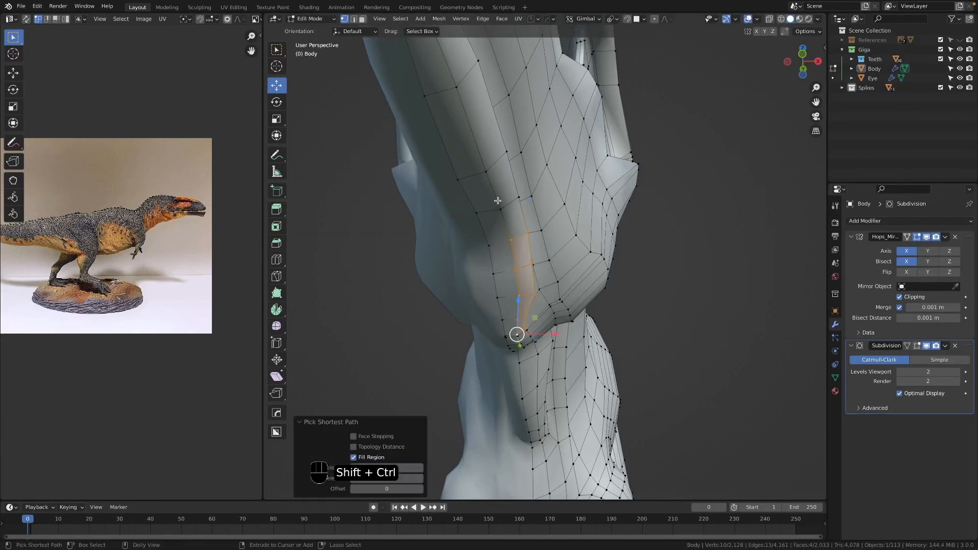
middle_drag(501, 158, 576, 289)
key(s)
key(x)
click(537, 245)
Step: Select the lengthwise vertex path beside the midline under the jaw and edge-slide it along the underside
middle_drag(538, 246, 539, 173)
click(517, 358)
middle_drag(519, 351, 521, 305)
middle_drag(520, 153, 522, 127)
ctrl+click(522, 95)
key(g)
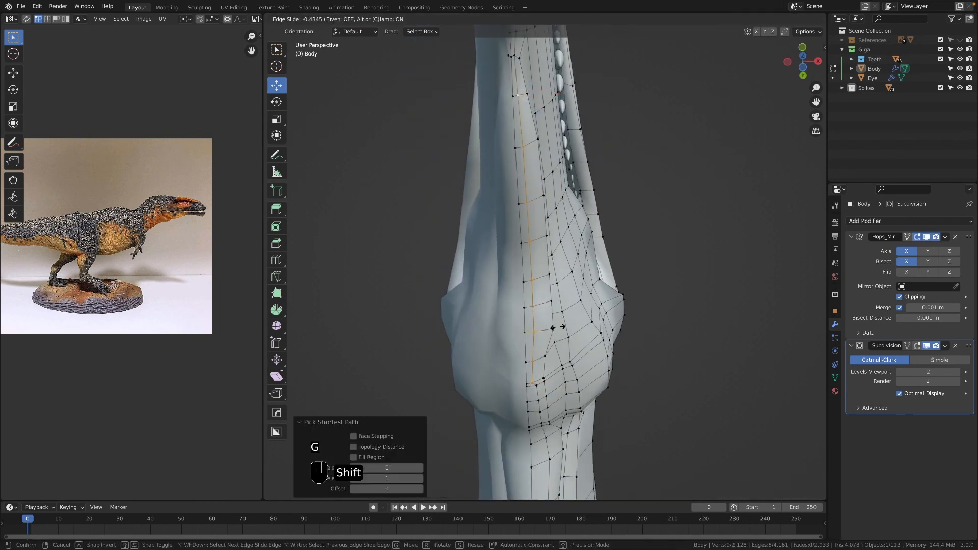
ctrl+click(538, 141)
click(548, 340)
Step: Examine the jaw's underside and rear corner in Object Mode from several angles
middle_drag(545, 306, 532, 349)
click(441, 265)
click(399, 317)
key(Tab)
scroll(471, 359, down, 5)
key(Tab)
scroll(489, 257, up, 3)
key(Tab)
middle_drag(533, 348, 450, 285)
Step: Try to smooth a path of vertices along the underside of the jaw
key(Tab)
ctrl+click(680, 173)
middle_drag(677, 170, 603, 301)
key(ctrl+v)
click(559, 269)
key(super+z)
Step: Select the block of vertices along the jaw's lower edge, ahead of its rear bulge, and apply Smooth Vertices
middle_drag(559, 258, 496, 238)
scroll(595, 257, up, 3)
click(602, 259)
key(Tab)
scroll(602, 260, down, 3)
key(Tab)
ctrl+click(486, 257)
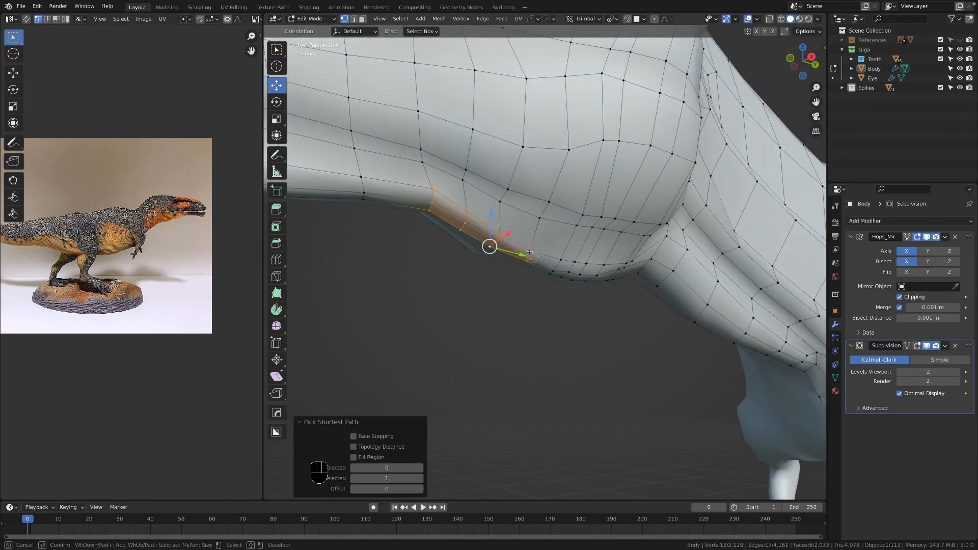
right_click(529, 252)
key(ctrl+v)
click(532, 274)
Step: Check the jaw's lower edge in Object Mode and apply a second smoothing pass to the selected vertices
key(Tab)
middle_drag(511, 296, 484, 277)
key(Tab)
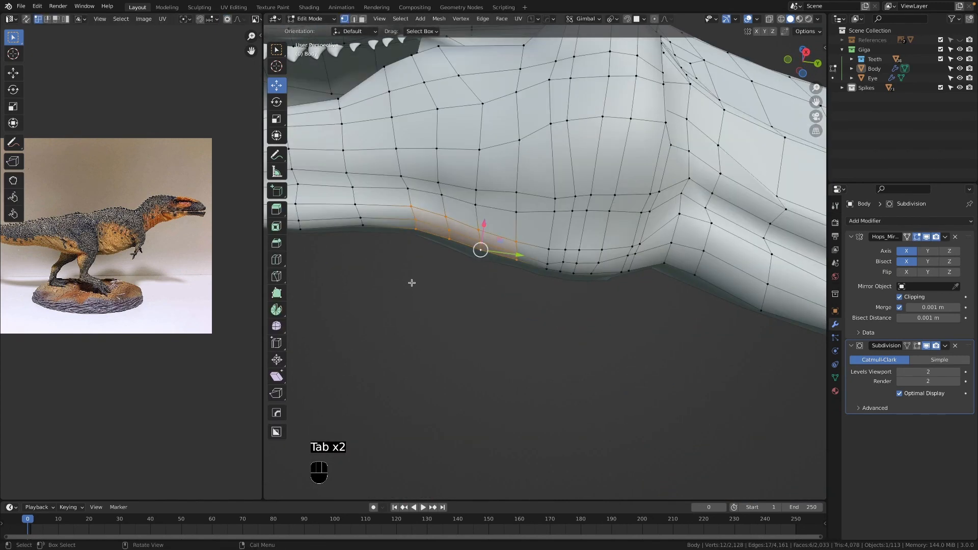
key(ctrl+v)
click(413, 284)
Step: Inspect the jaw from farther away in Object Mode and smooth the lower-edge vertices once more
key(Tab)
scroll(415, 286, down, 5)
middle_drag(414, 286, 589, 278)
key(Tab)
scroll(589, 276, up, 4)
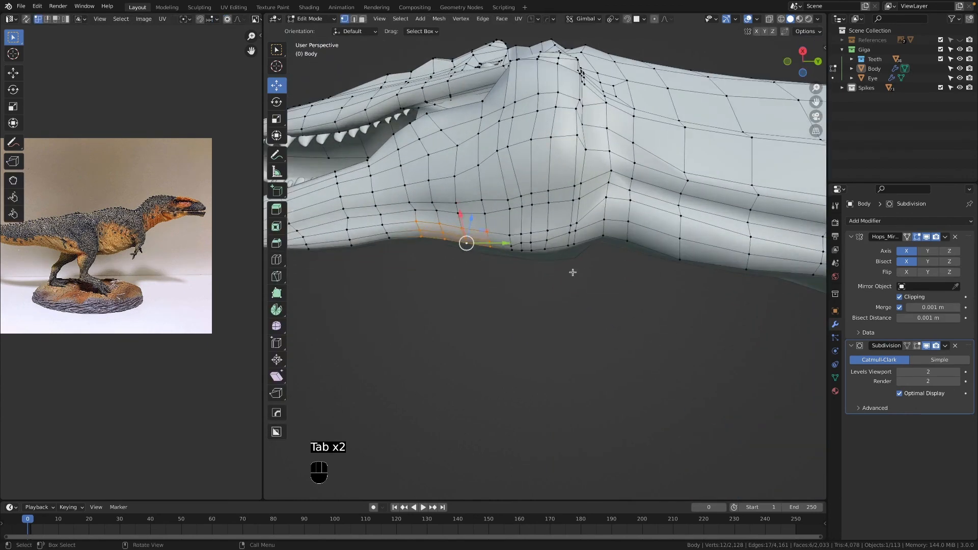
right_click(549, 250)
key(ctrl+v)
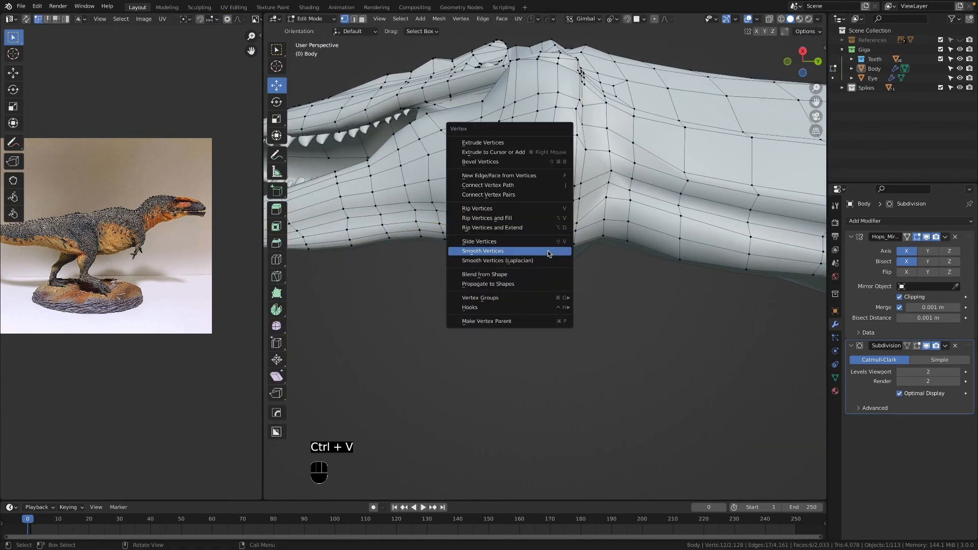
click(549, 252)
Step: View the jaw from below and smooth a smaller group of six vertices on its underside
key(Tab)
middle_drag(555, 288, 439, 278)
key(Tab)
right_click(484, 231)
key(ctrl+v)
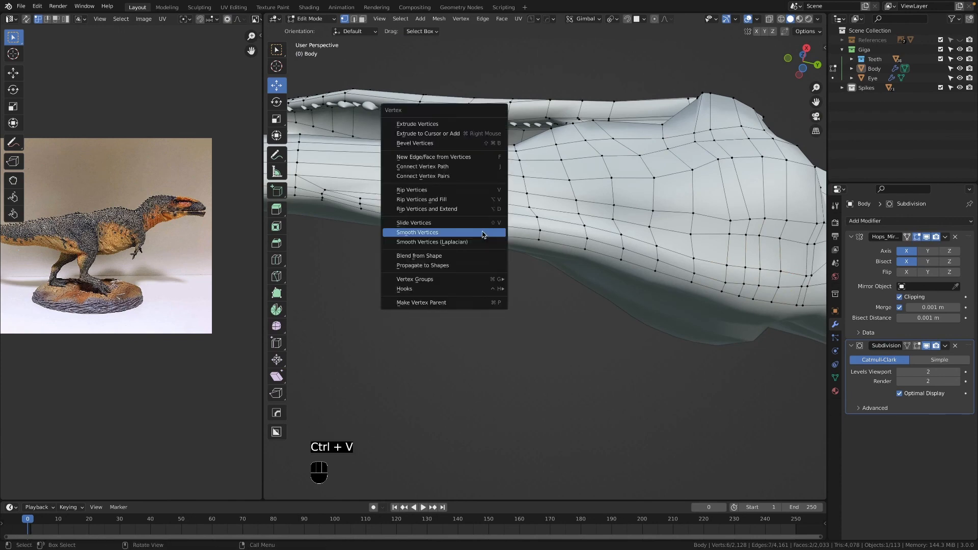
click(484, 230)
Step: Smooth the four vertices of the face where the jaw's rear underside meets the throat
key(Tab)
scroll(441, 273, down, 4)
middle_drag(441, 273, 514, 271)
scroll(578, 304, up, 4)
key(Tab)
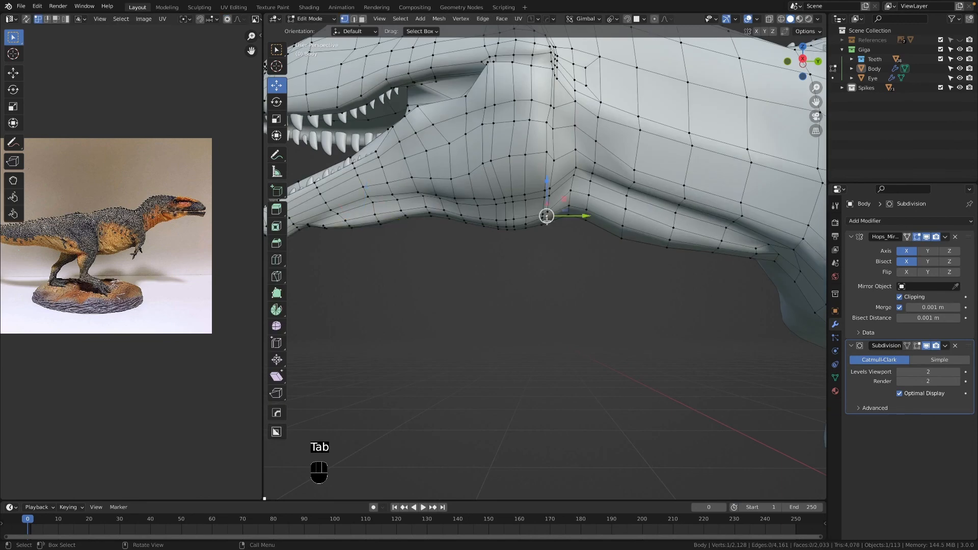
shift+middle_drag(352, 225, 540, 192)
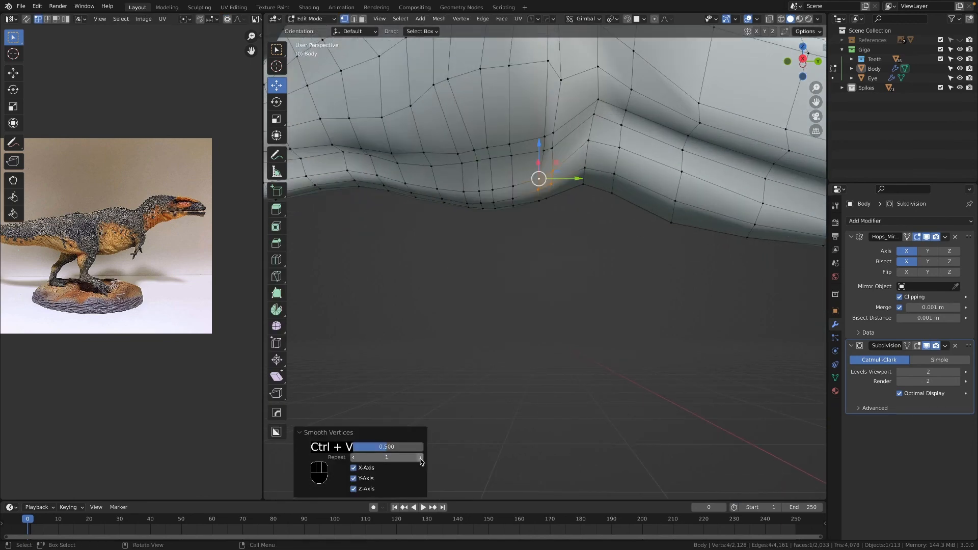
Step: Examine the smoothed jaw and throat in Edit and Object Mode, both up close and with the whole body in view
key(Tab)
scroll(494, 376, down, 3)
middle_drag(494, 375, 511, 362)
key(Tab)
scroll(490, 270, up, 3)
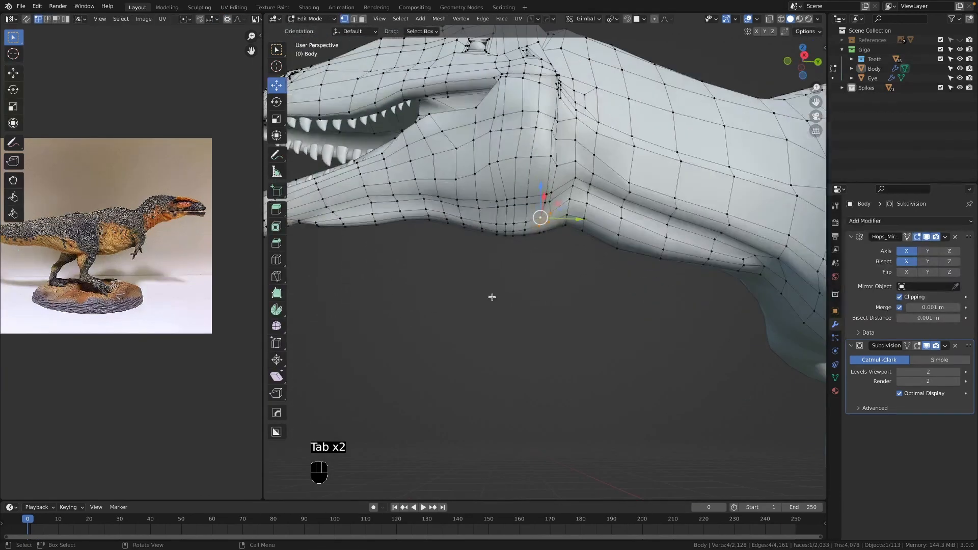
key(Tab)
scroll(489, 270, down, 3)
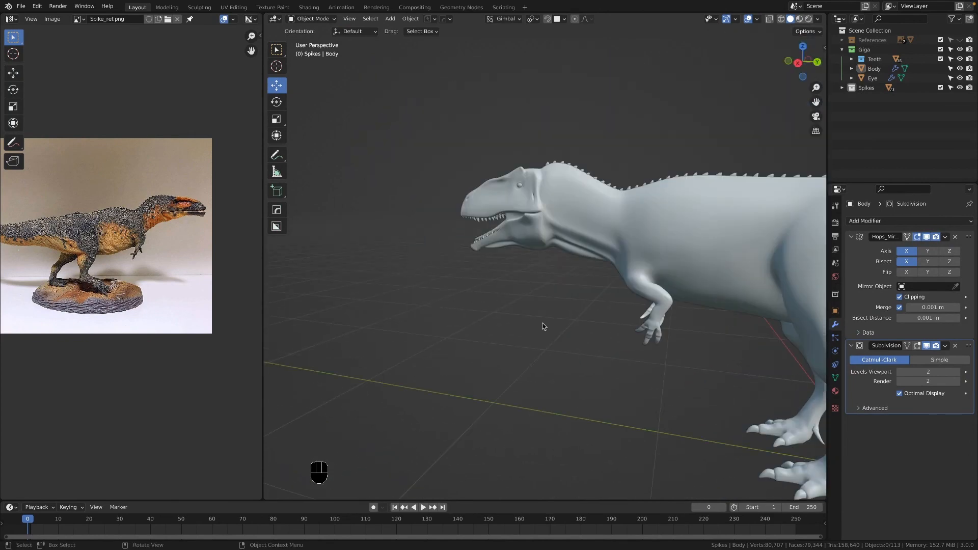
scroll(542, 327, up, 4)
key(Tab)
scroll(486, 322, up, 2)
key(Tab)
scroll(485, 322, down, 6)
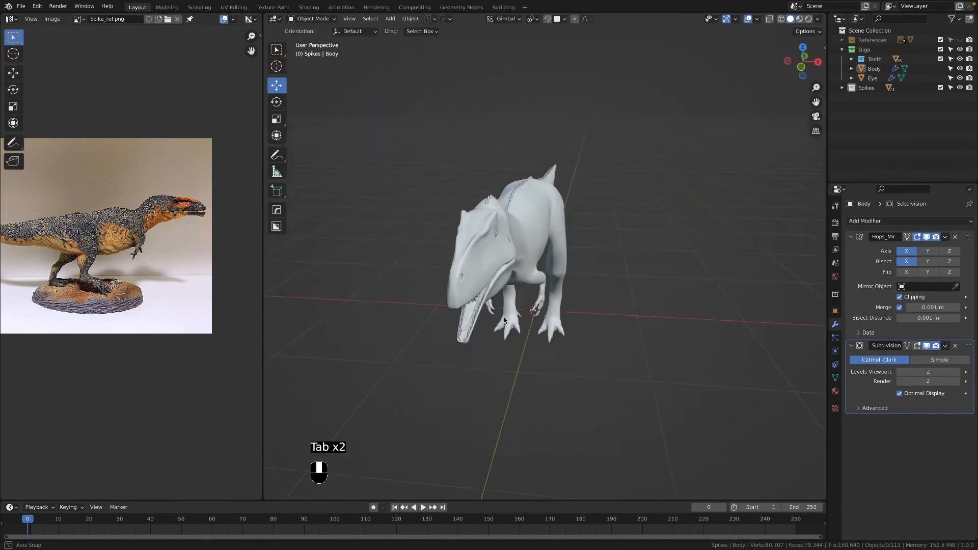